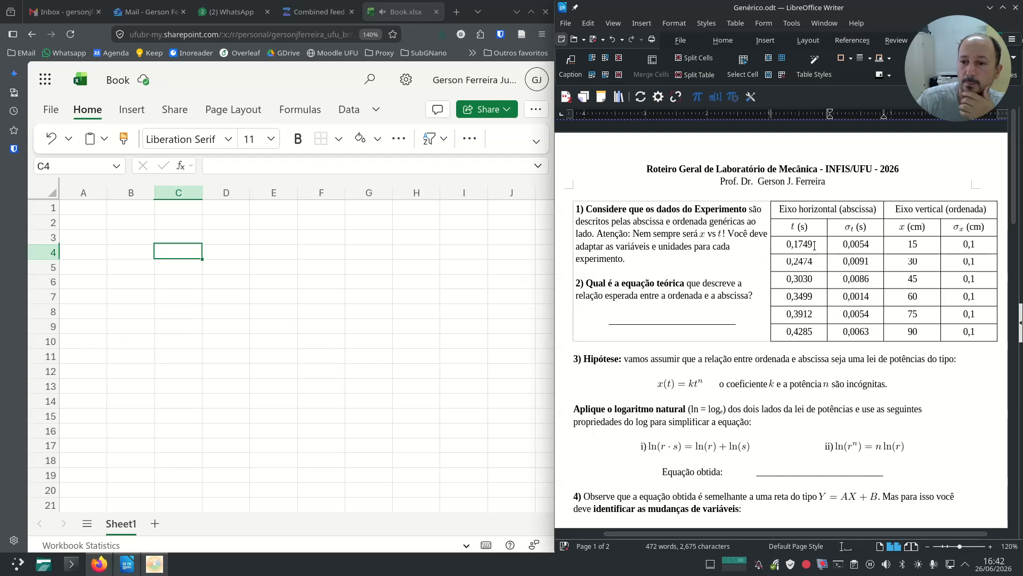
# - Enter the column headers "t" in A1 and "sigma t" in B1 of the spreadsheet
pyautogui.click(96, 212)
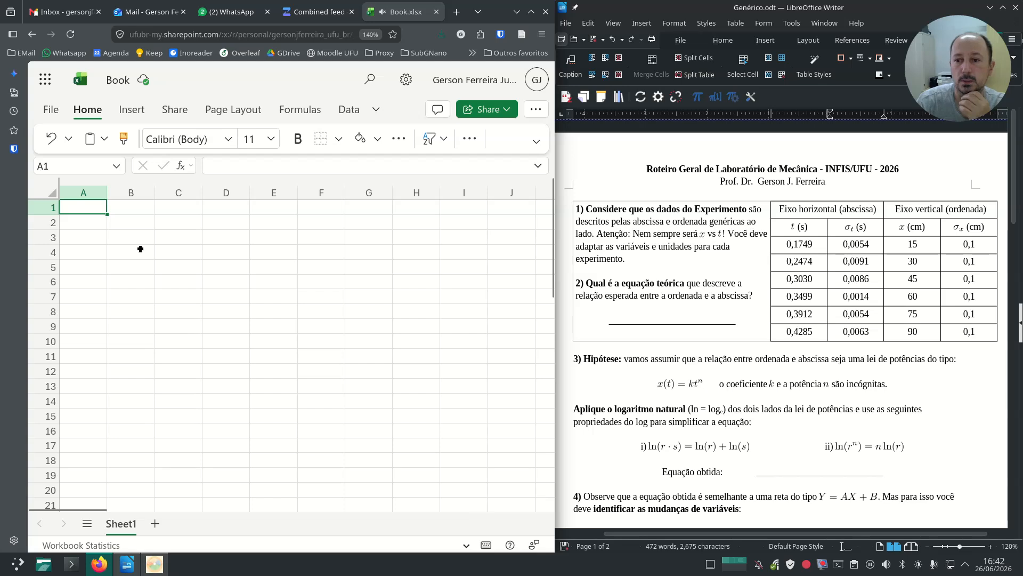
pyautogui.write('t')
pyautogui.hotkey('alt', 'Return')
pyautogui.press('Tab')
pyautogui.write('sigma')
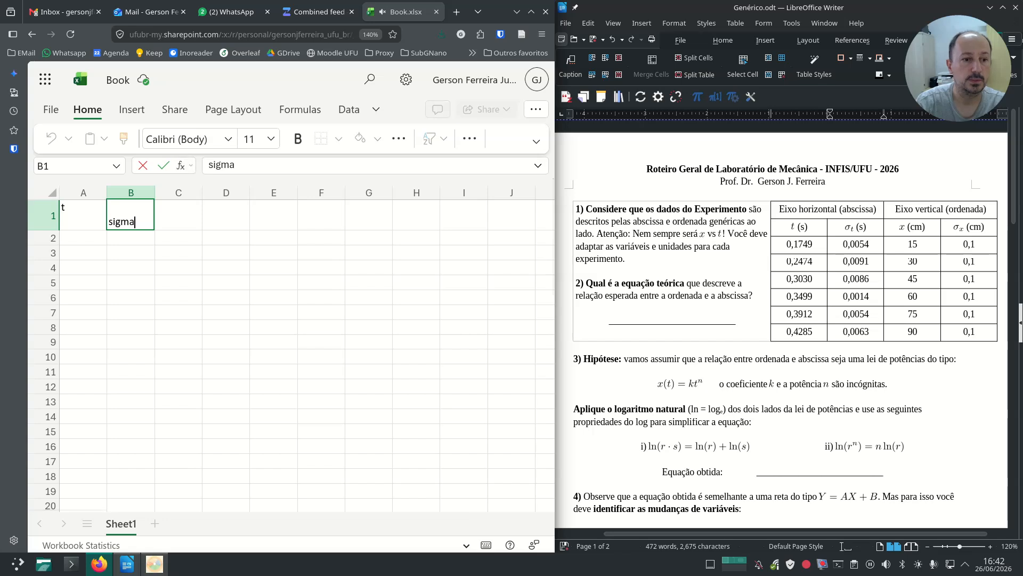
pyautogui.write(' t')
pyautogui.press('Tab')
pyautogui.press('Left')
pyautogui.press('Right')
pyautogui.press('Left')
pyautogui.press('Left')
pyautogui.write('t')
pyautogui.press('Return')
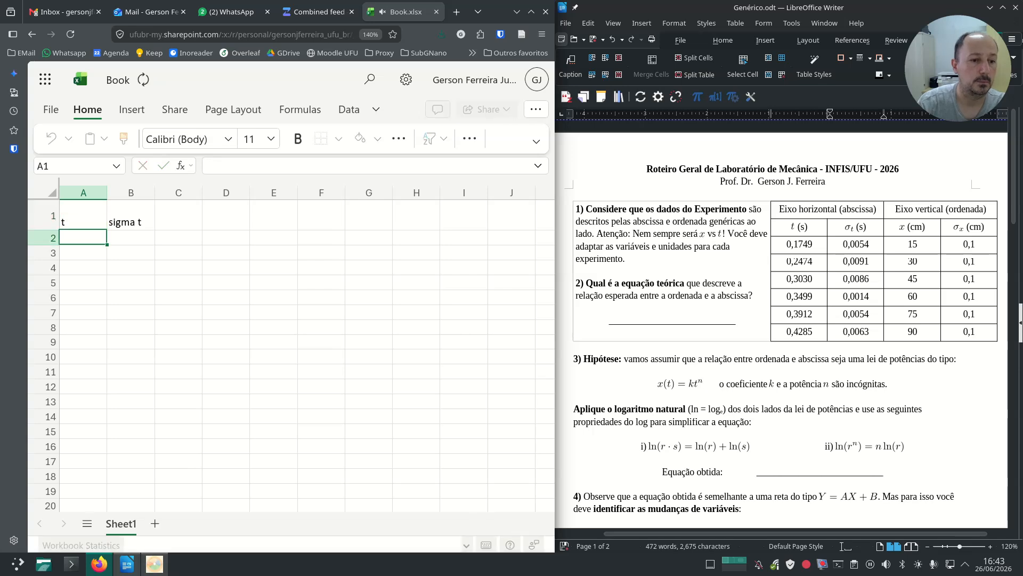
# - Add the column headers "x" in C1 and "sigma x" in D1
pyautogui.press('Up')
pyautogui.press('Right')
pyautogui.press('Right')
pyautogui.write('x')
pyautogui.press('Tab')
pyautogui.write('sigma x')
pyautogui.press('Return')
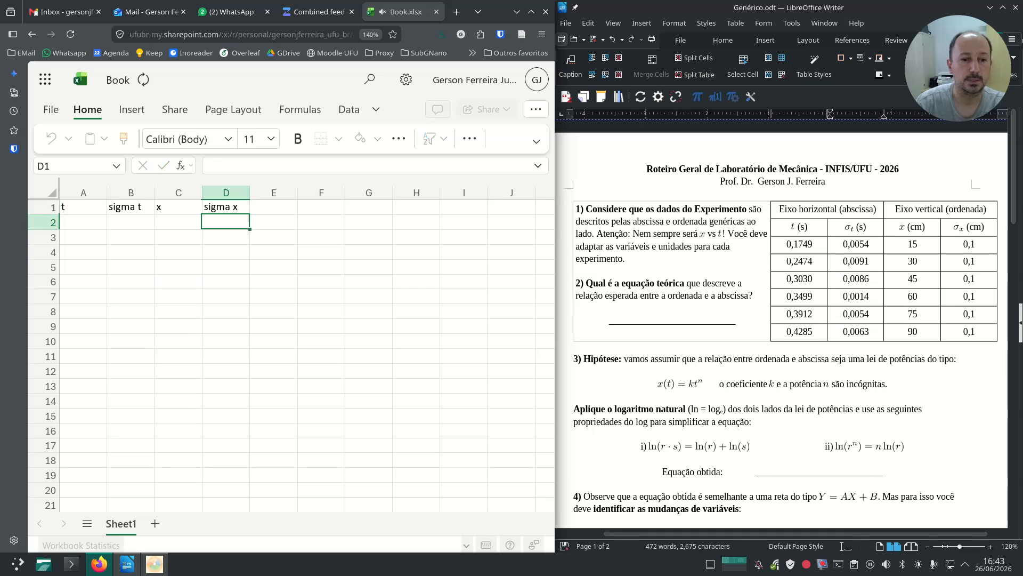
# - Copy the six rows of measurements from the Writer document's table into the spreadsheet, starting at cell A2
pyautogui.press('Left')
pyautogui.press('Left')
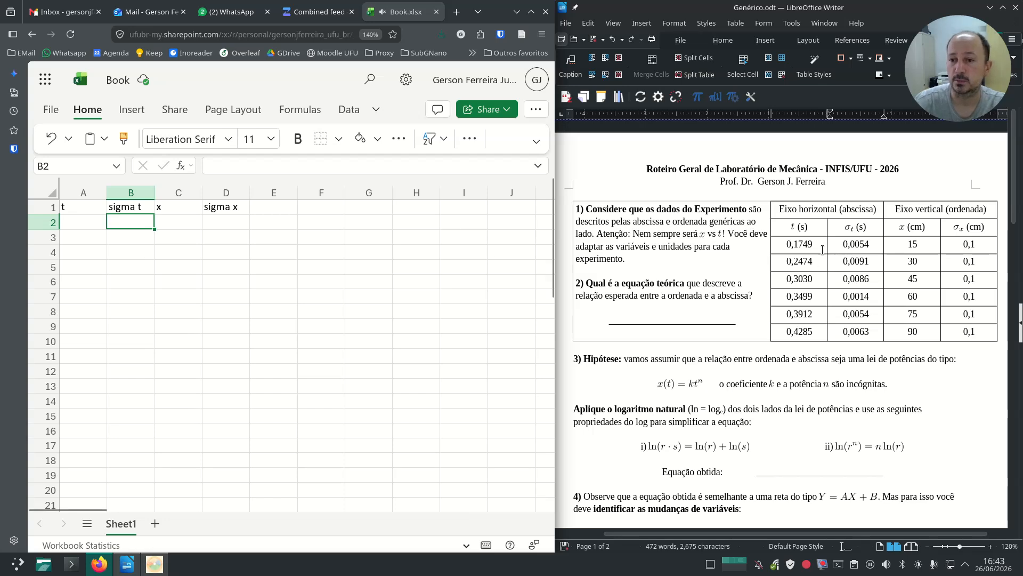
pyautogui.moveTo(821, 247); pyautogui.dragTo(971, 324)
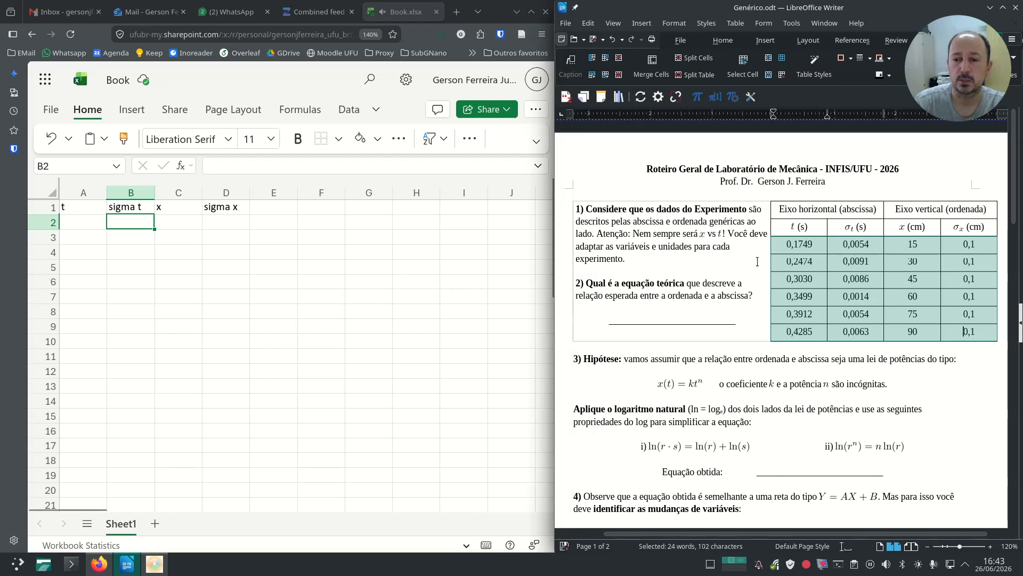
pyautogui.click(85, 224)
pyautogui.write('0,1749\t0,0054\t15\t0,1 0,2474\t0,0091\t30\t0,1 0,303\t0,0086\t45\t0,1 0,3499\t0,0014\t60\t0,1 0,3912\t0,0054\t75\t0,1 0,4285\t0,0063\t90\t0,1')
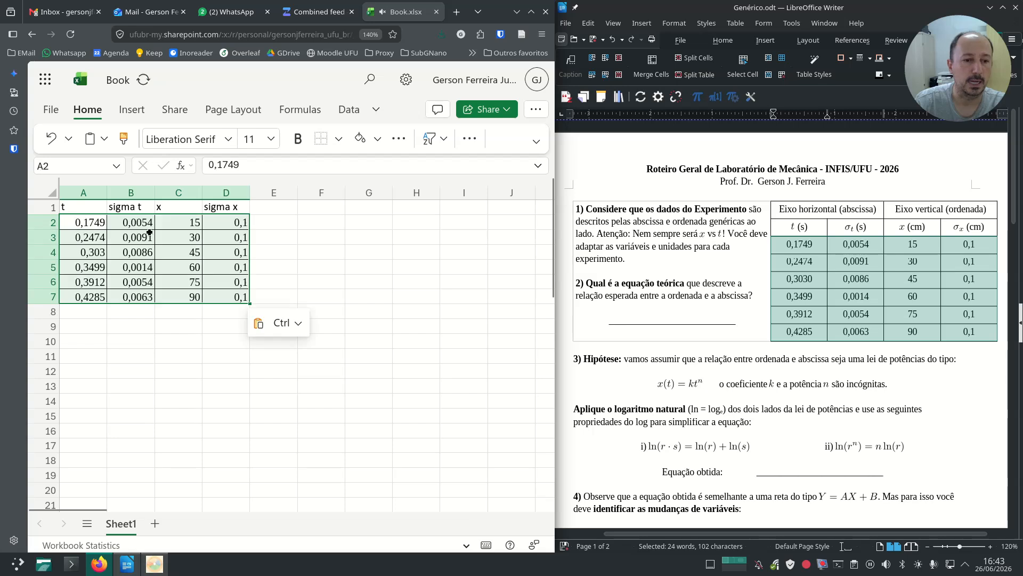
pyautogui.click(145, 343)
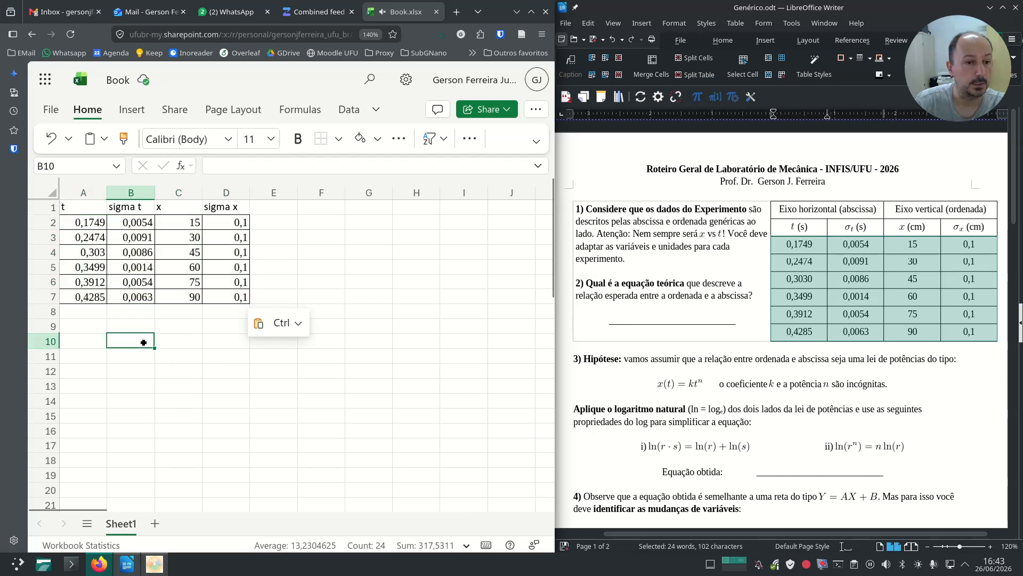
# - In the Writer document, replace the blank answer line under question 2 with "x ="
pyautogui.click(706, 247)
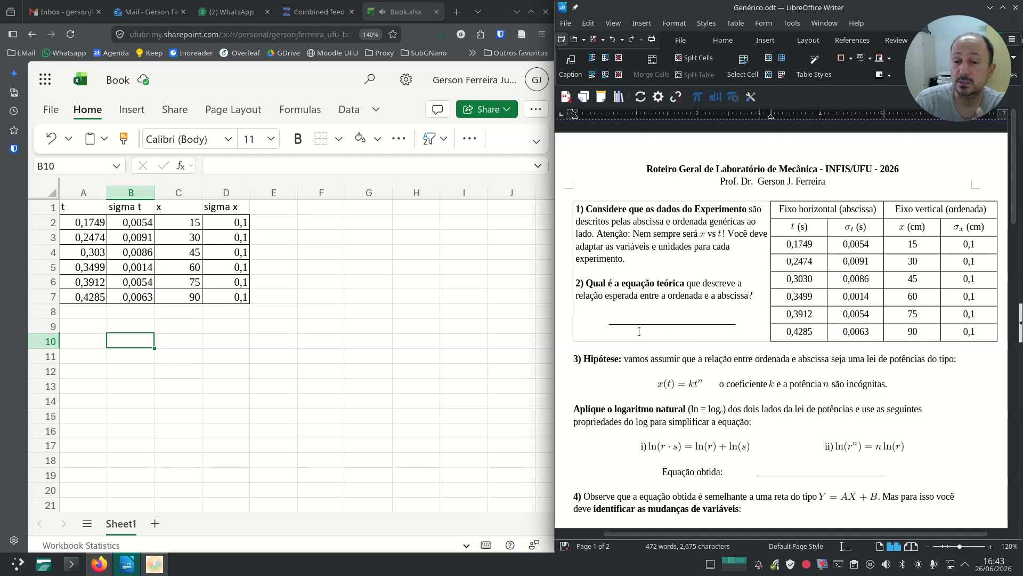
pyautogui.click(611, 322)
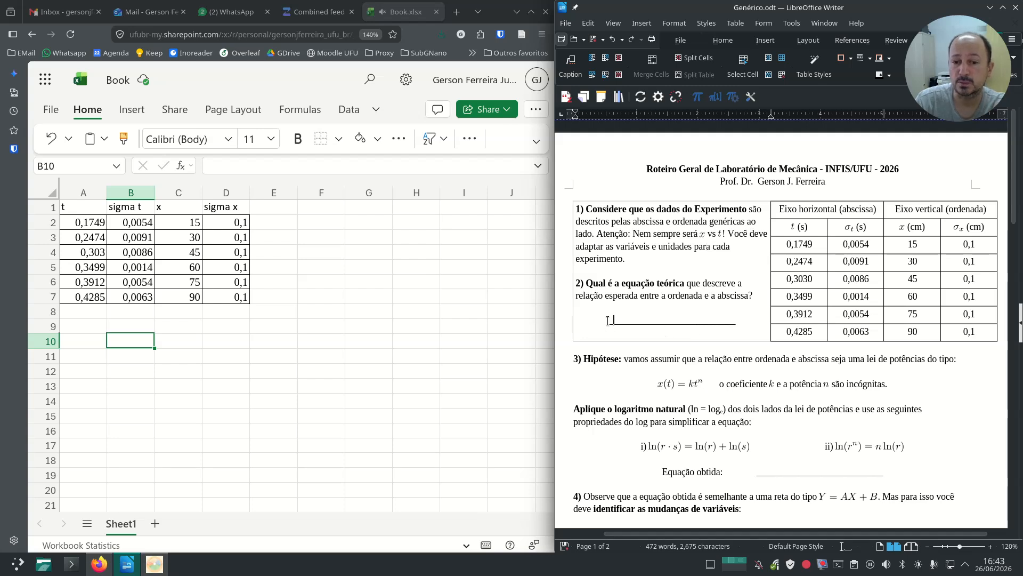
pyautogui.doubleClick(735, 322)
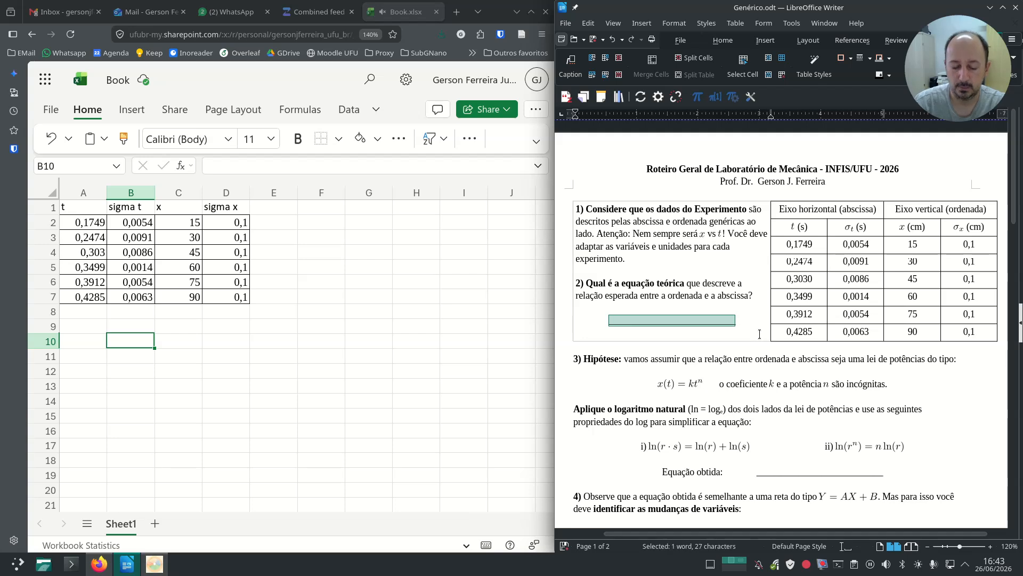
pyautogui.press('BackSpace')
pyautogui.write('X =')
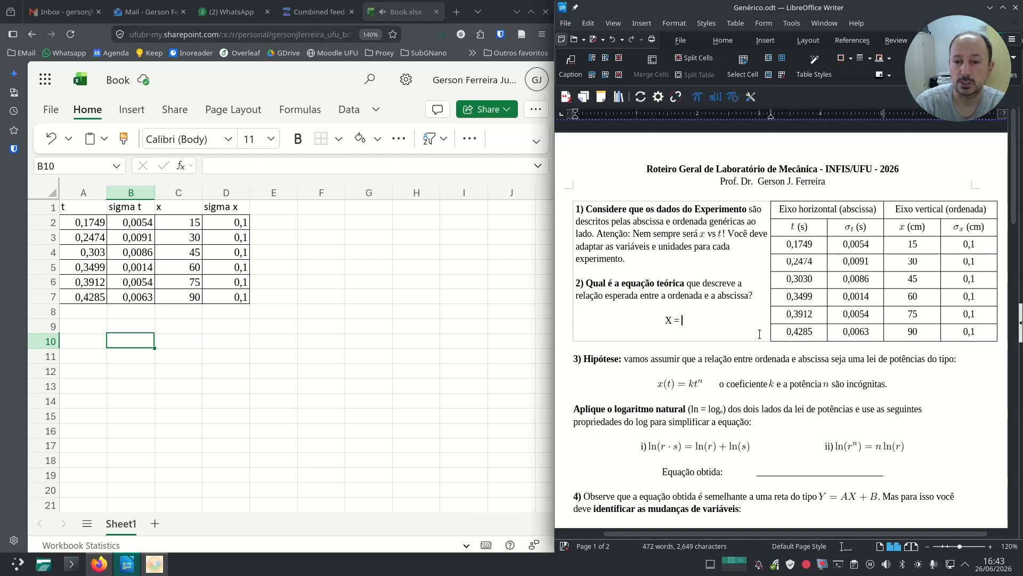
pyautogui.press('BackSpace')
pyautogui.hotkey('shift', 'Home')
pyautogui.write('x')
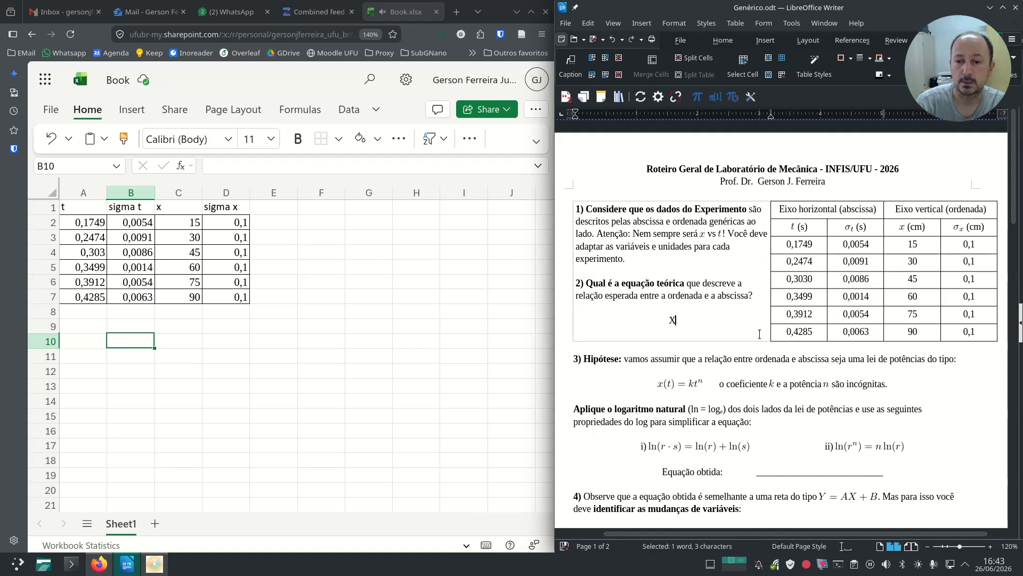
pyautogui.write(' =')
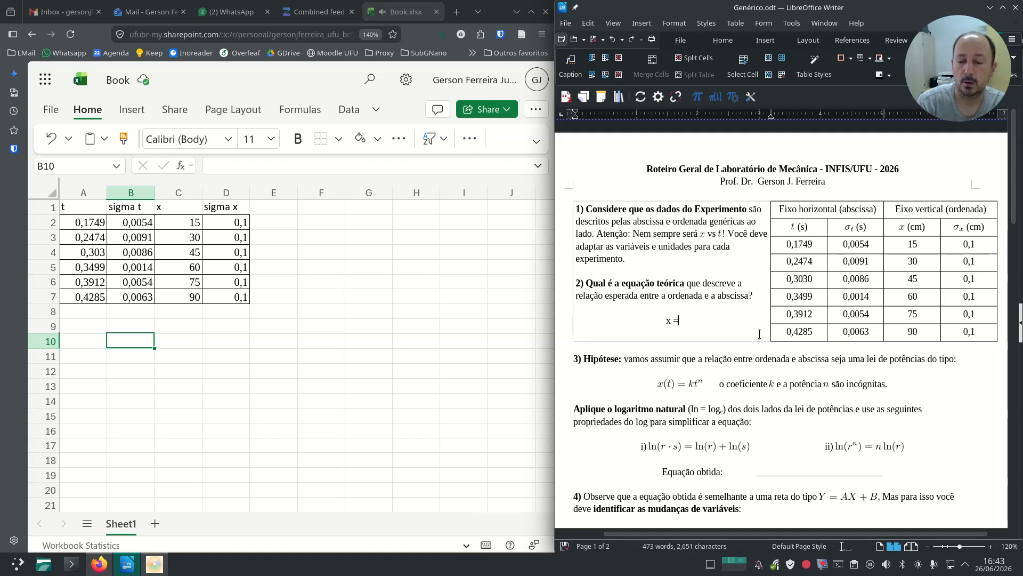
# - Complete the question 2 answer as "x = \dfrac{1}{2}gt^2" and convert it into a rendered LaTeX equation
pyautogui.hotkey('ctrl', 'z')
pyautogui.write('\\')
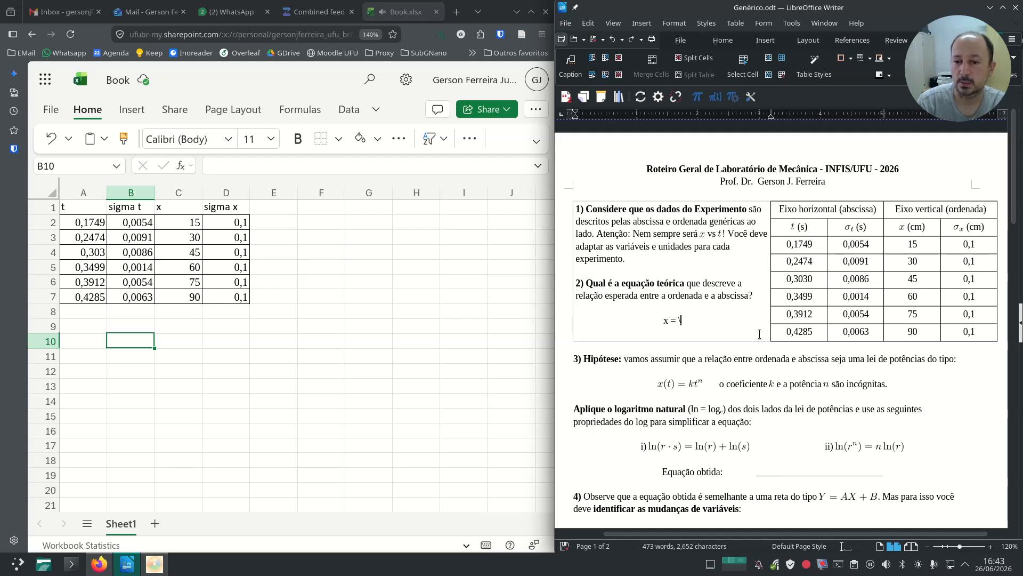
pyautogui.write('dfrac{1}{2}gt^2')
pyautogui.hotkey('shift', 'Home')
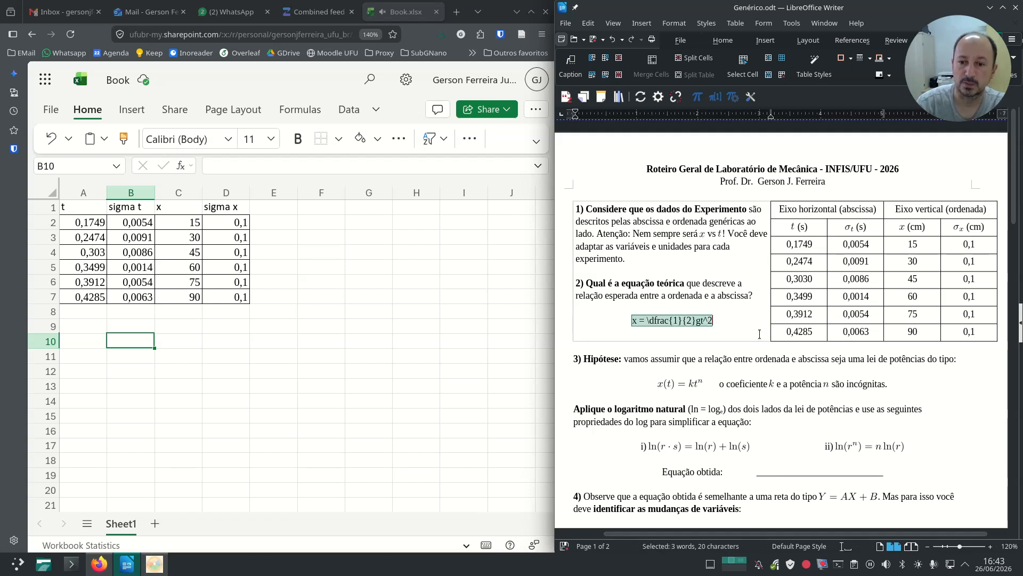
pyautogui.hotkey('ctrl', 'shift', 'e')
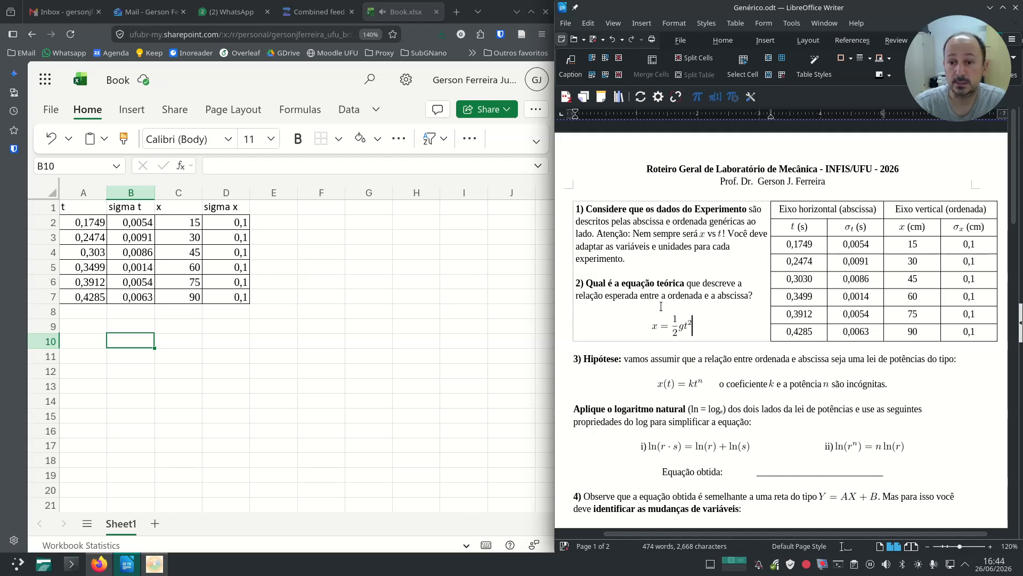
# - Review the power-law hypothesis in item 3 and highlight the phrase "são incógnitas"
pyautogui.scroll(-1, 661, 307)
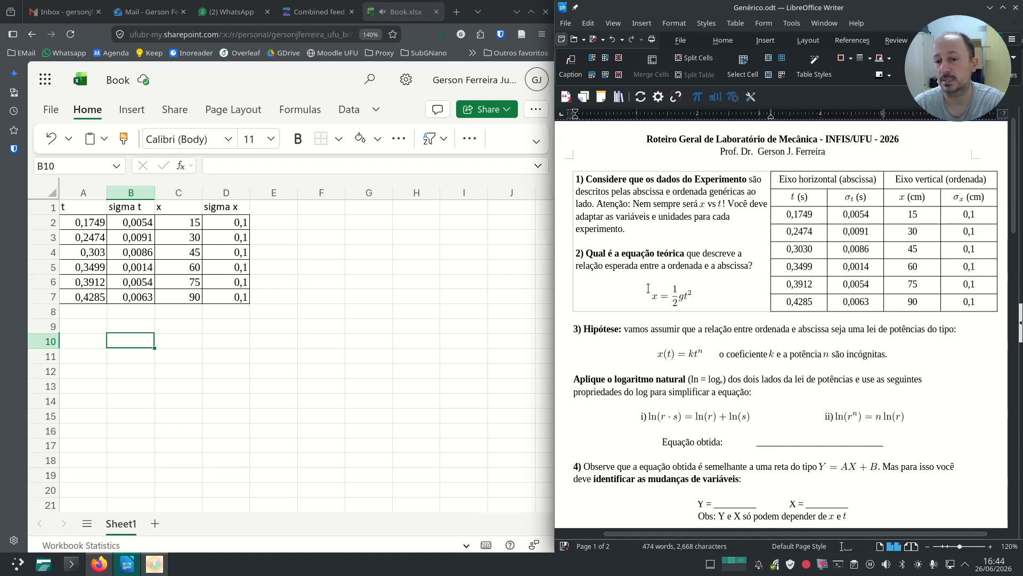
pyautogui.click(615, 328)
pyautogui.scroll(-1, 650, 330)
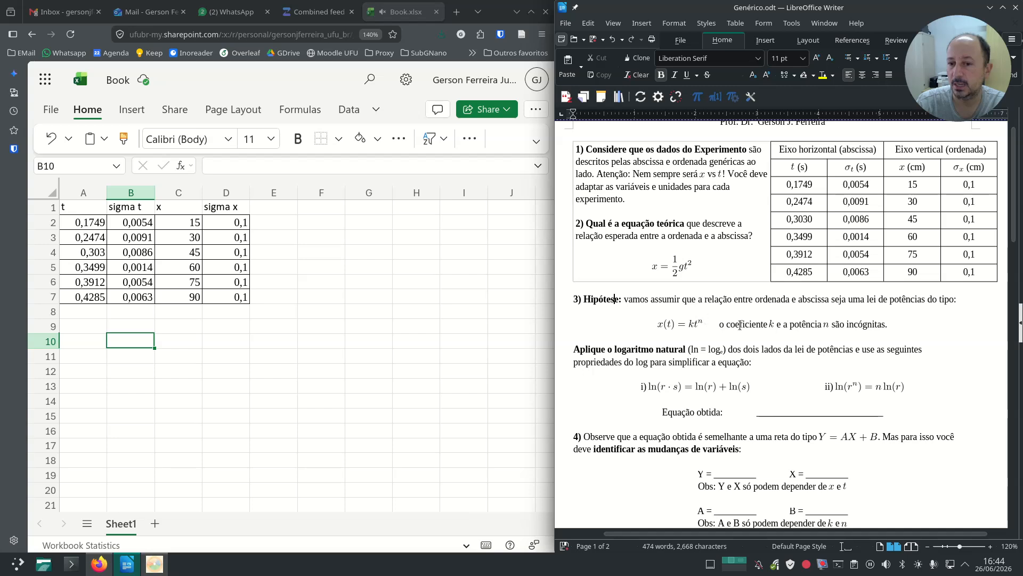
pyautogui.moveTo(885, 323); pyautogui.dragTo(830, 323)
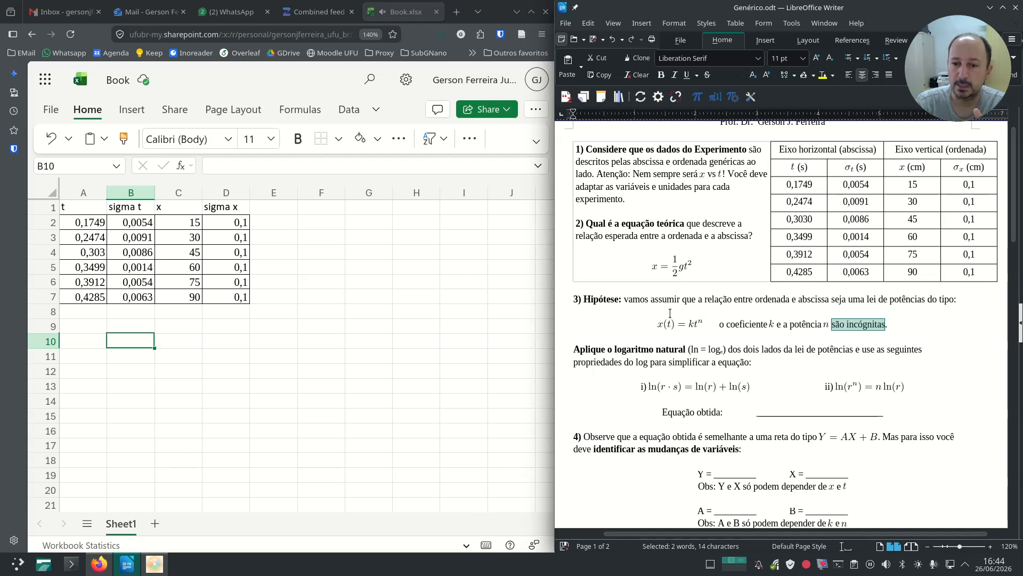
# - Replace the blank after "Equação obtida" with "\ln(x) = ln(k) + n \ln(t)" and convert it into a rendered LaTeX equation
pyautogui.scroll(-1, 704, 334)
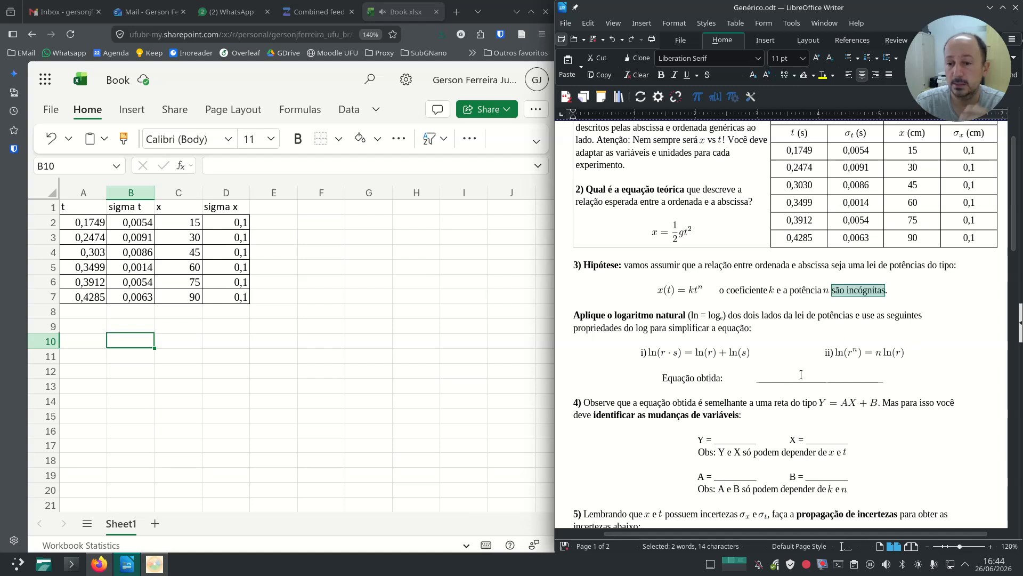
pyautogui.click(759, 377)
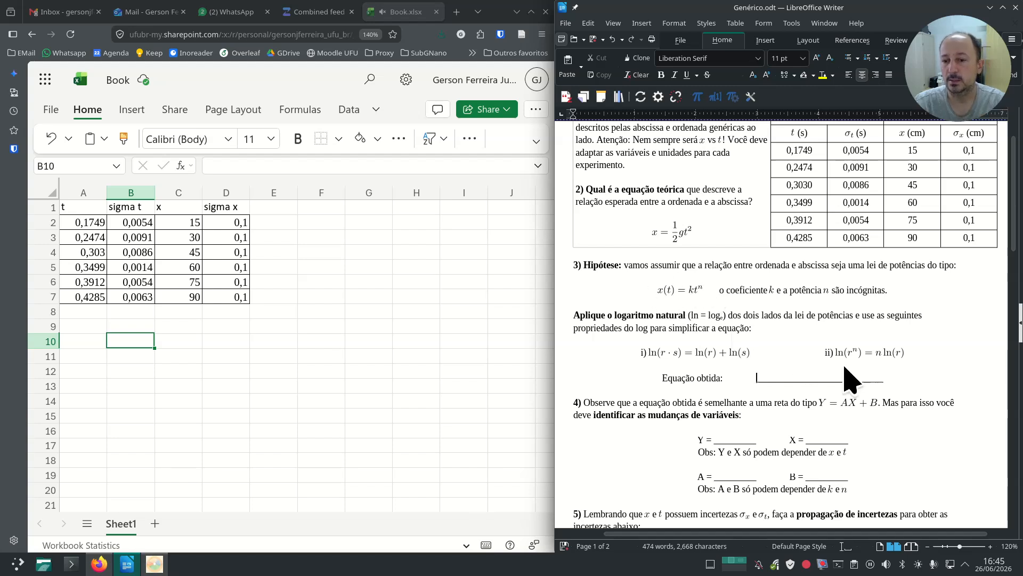
pyautogui.hotkey('shift', 'End')
pyautogui.write('\\ln')
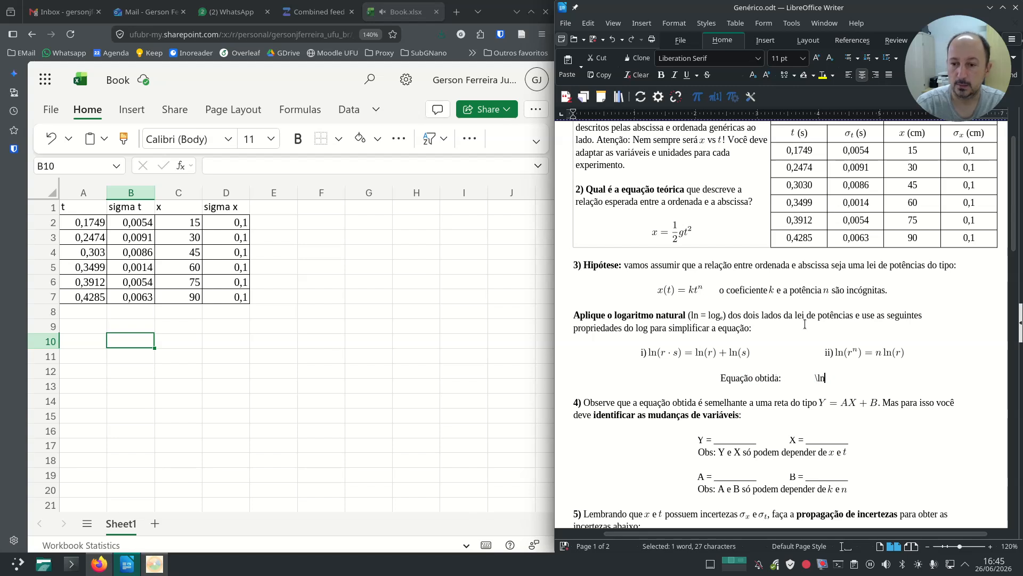
pyautogui.write('(x) =')
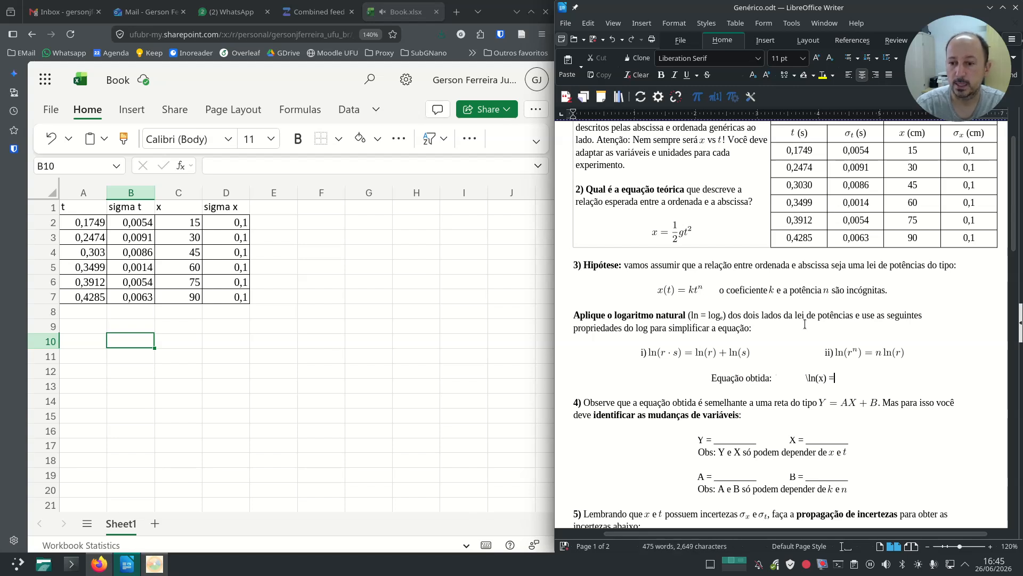
pyautogui.write(' ln(k)')
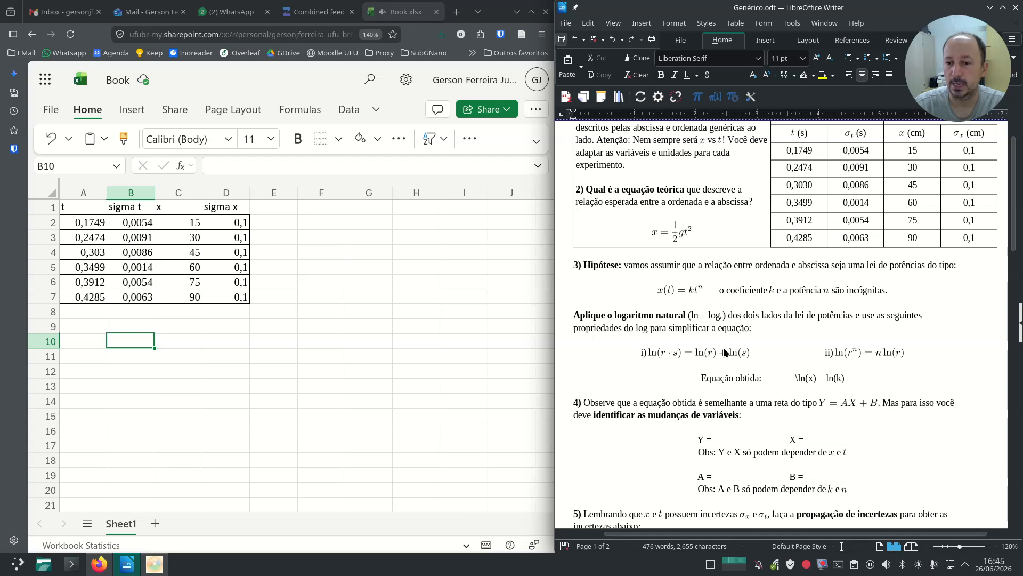
pyautogui.write('+')
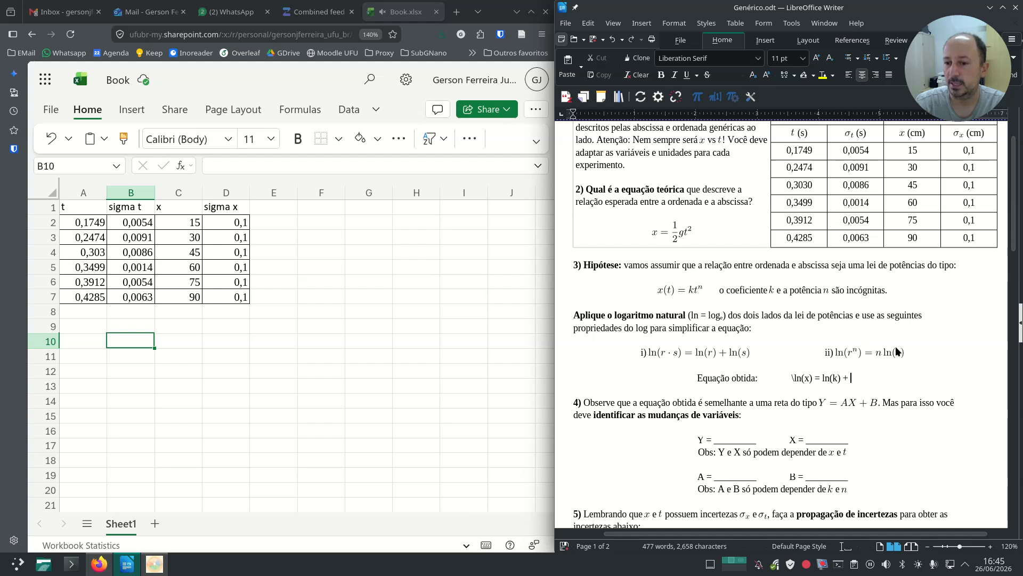
pyautogui.write('n \\ln(t)')
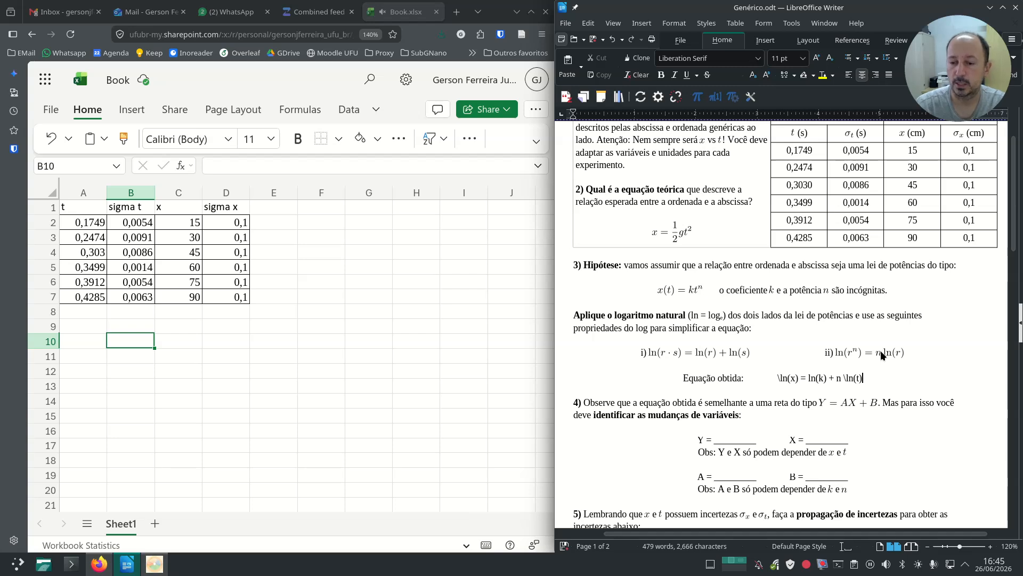
pyautogui.keyDown('shift'); pyautogui.click(778, 379); pyautogui.keyUp('shift')
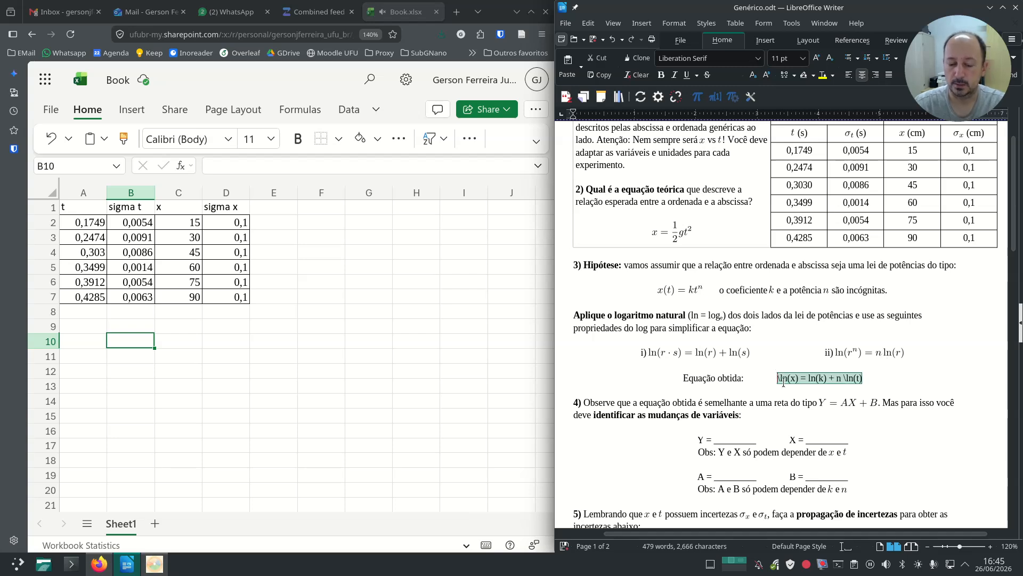
pyautogui.hotkey('ctrl', 'shift', 'e')
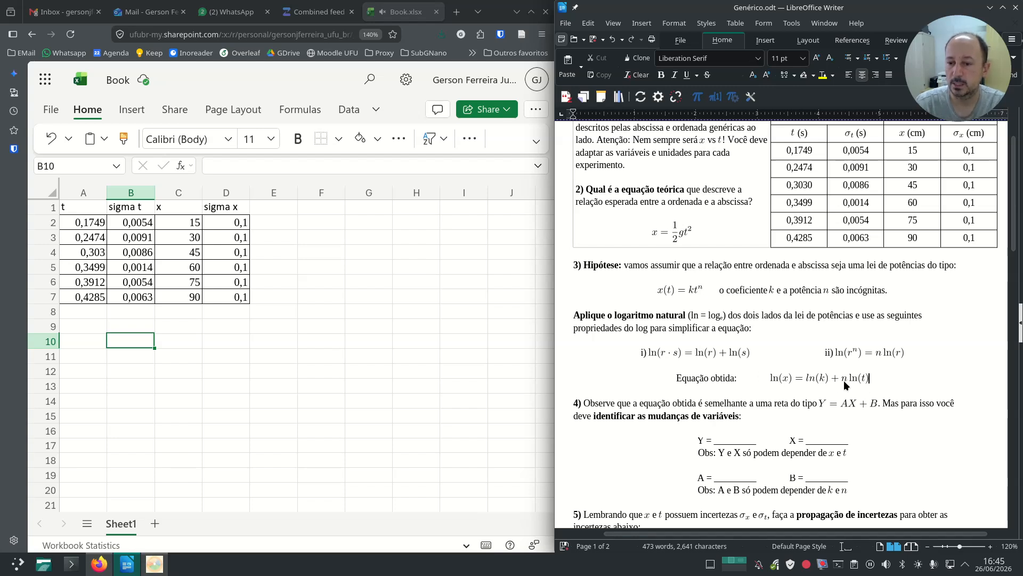
# - Examine item 4's straight-line form Y = AX + B and compare it with the logarithmic equation above it
pyautogui.scroll(-1, 765, 355)
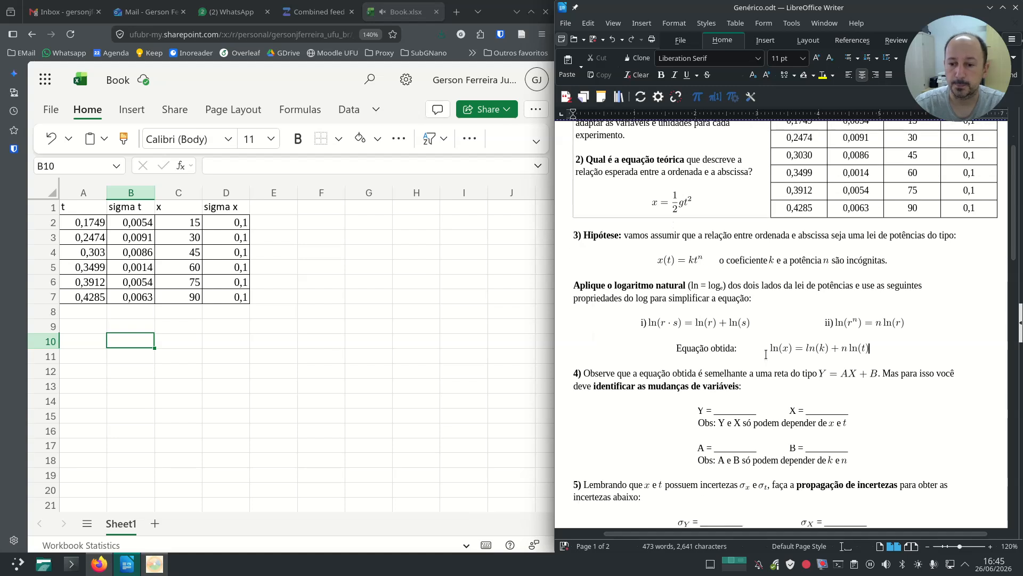
pyautogui.scroll(-1, 765, 355)
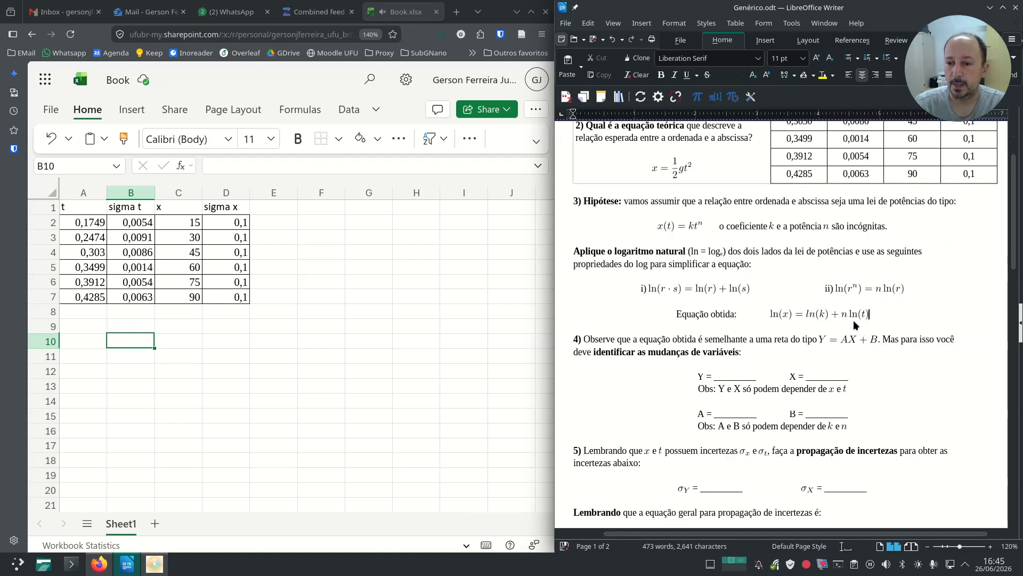
pyautogui.moveTo(804, 339); pyautogui.dragTo(889, 339)
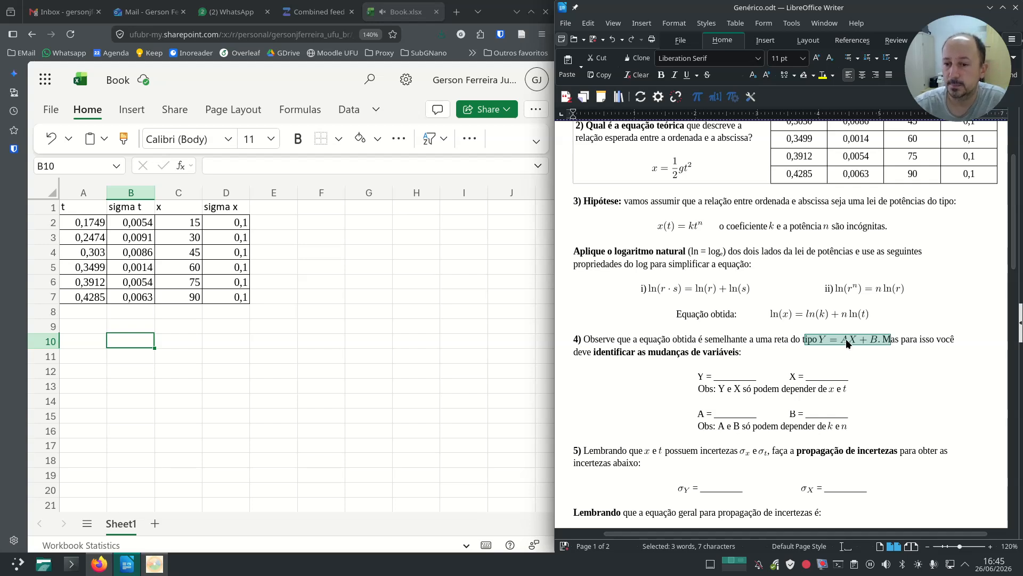
pyautogui.click(776, 345)
pyautogui.scroll(2, 778, 349)
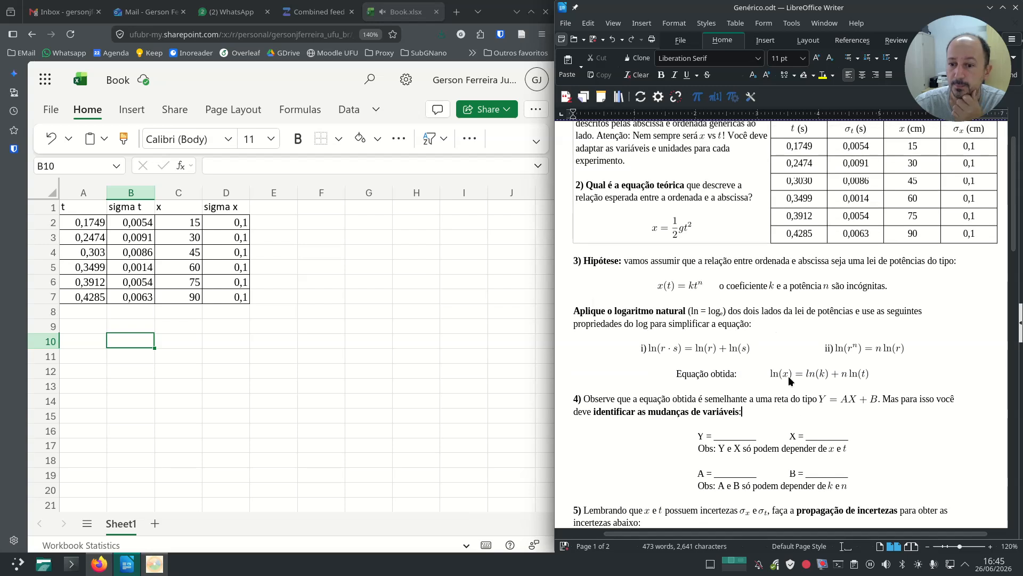
pyautogui.scroll(1, 781, 367)
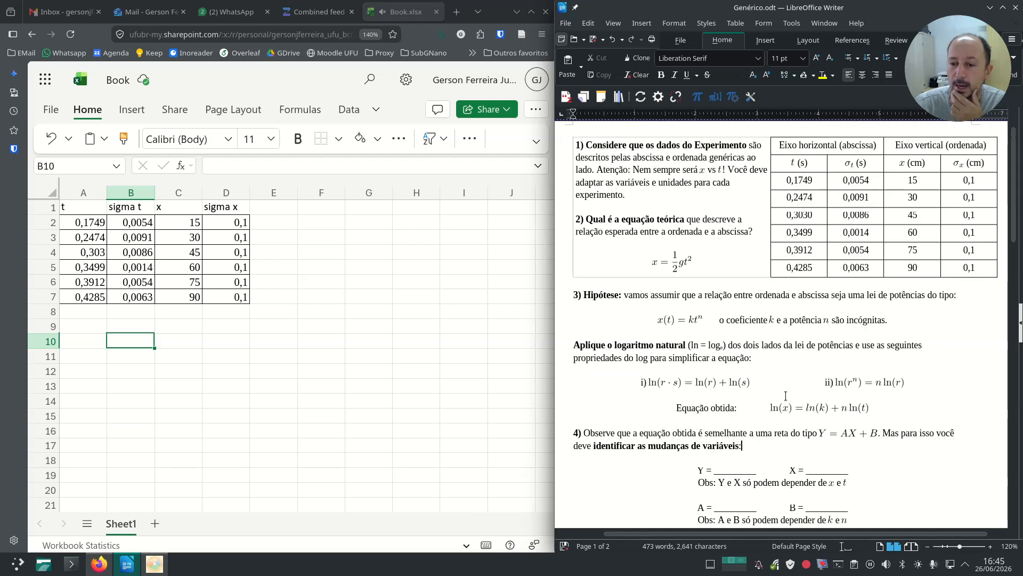
pyautogui.scroll(-1, 781, 394)
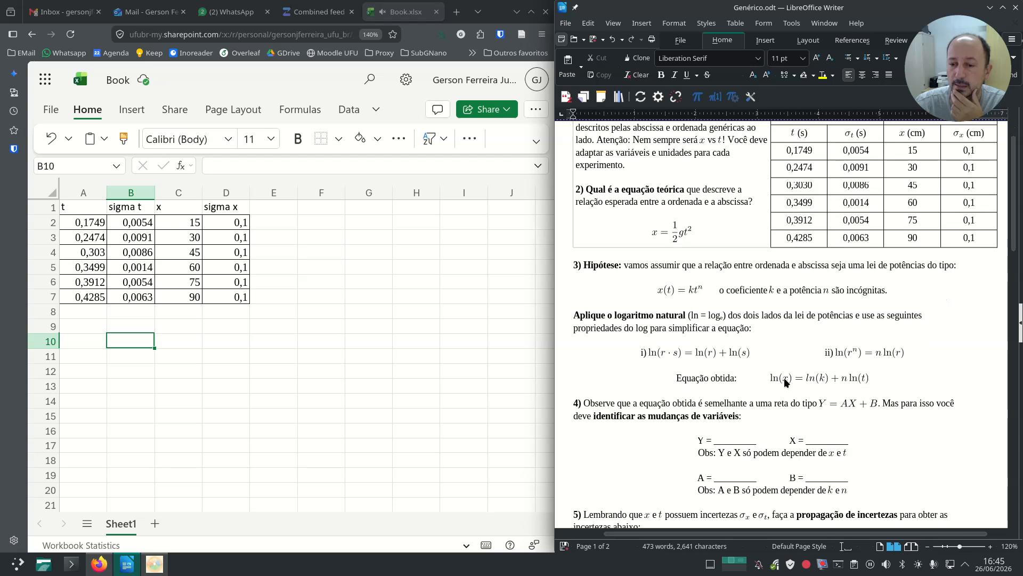
# - Replace the blank after "Y =" in item 4 with "\ln(x)" and convert it into a rendered LaTeX equation
pyautogui.scroll(-1, 782, 376)
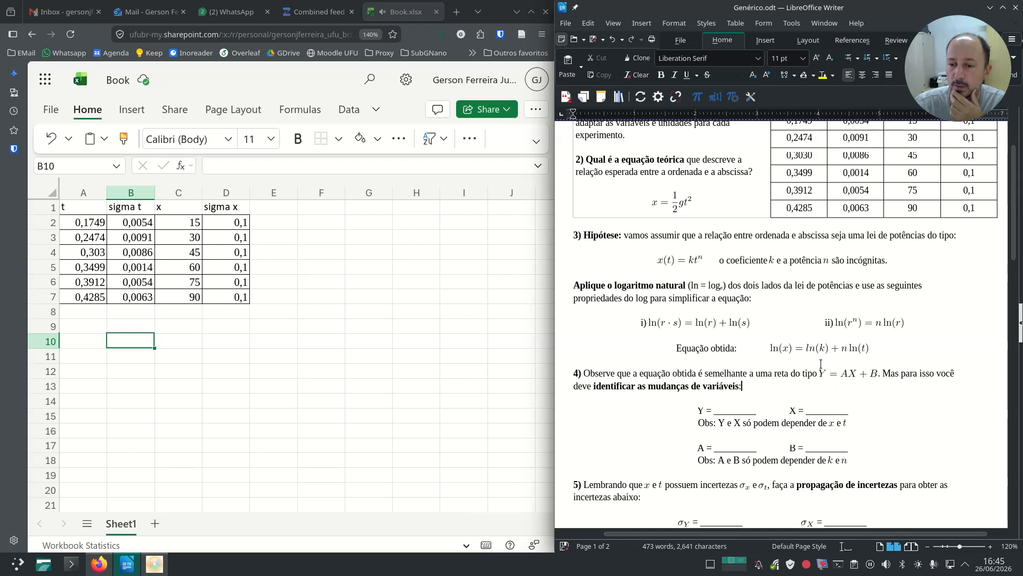
pyautogui.moveTo(704, 422); pyautogui.dragTo(758, 424)
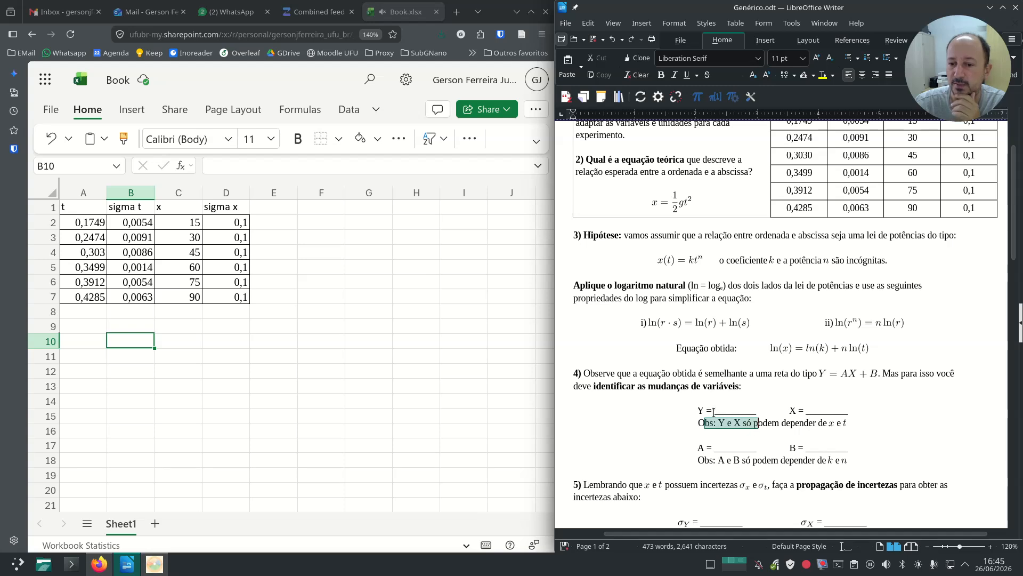
pyautogui.click(776, 424)
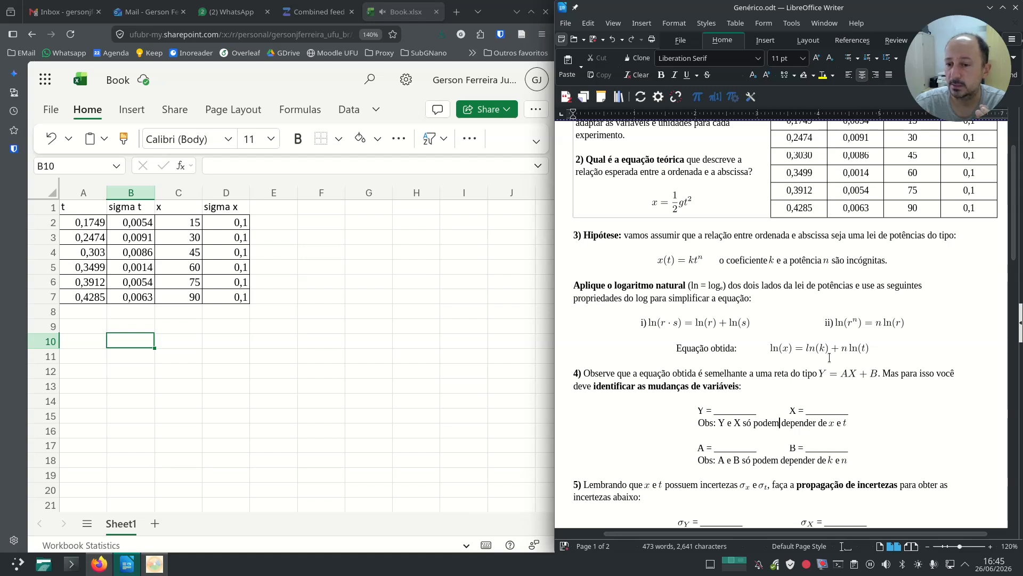
pyautogui.doubleClick(733, 409)
pyautogui.write('ln(x)')
pyautogui.hotkey('shift', 'Left')
pyautogui.hotkey('shift', 'Left')
pyautogui.hotkey('shift', 'Left')
pyautogui.hotkey('shift', 'Left')
pyautogui.hotkey('shift', 'Left')
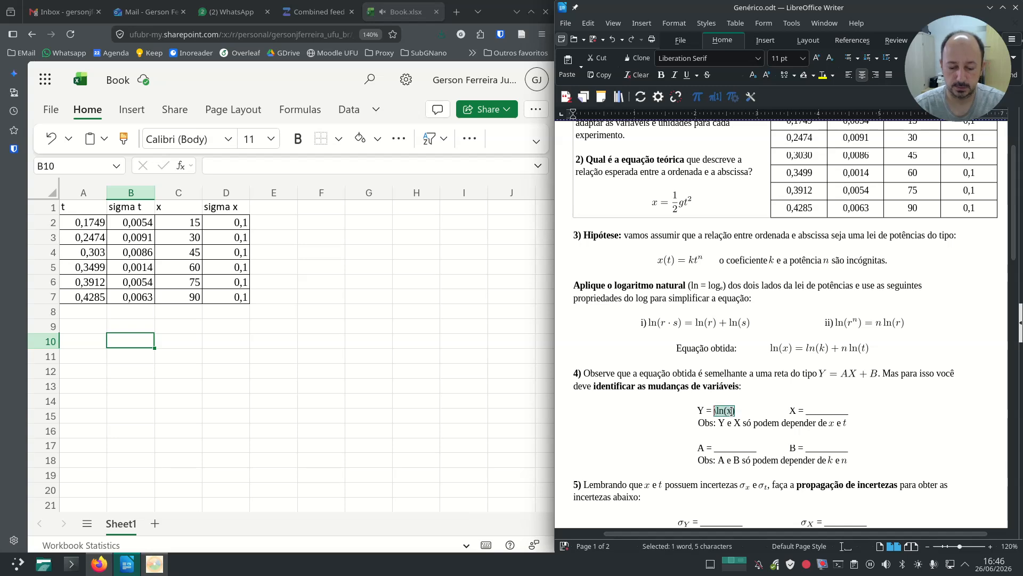
pyautogui.hotkey('ctrl', 'shift', 'e')
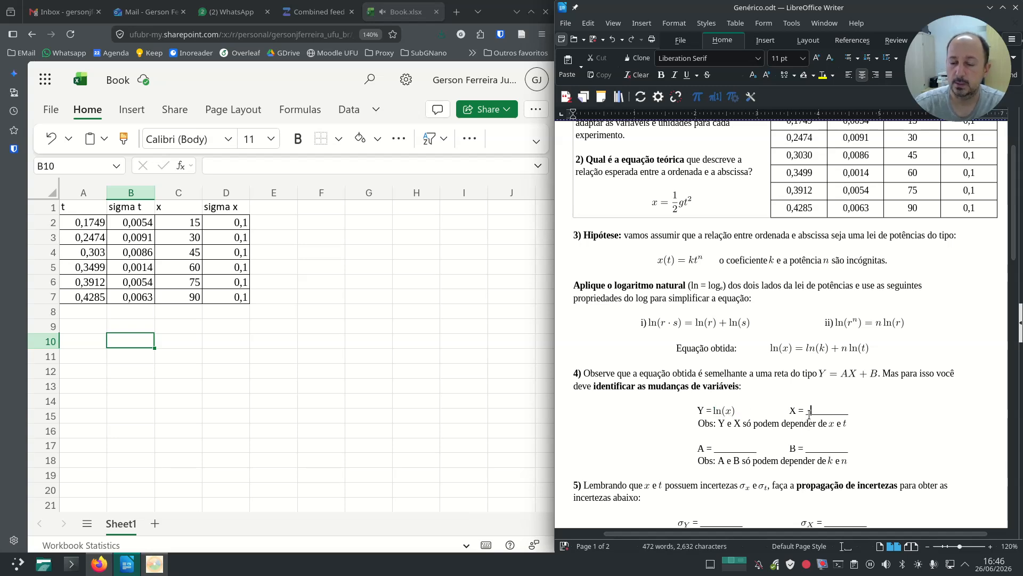
# - Replace the blank after "X =" in item 4 with "\ln(t)" and convert it into a rendered LaTeX equation
pyautogui.click(821, 419)
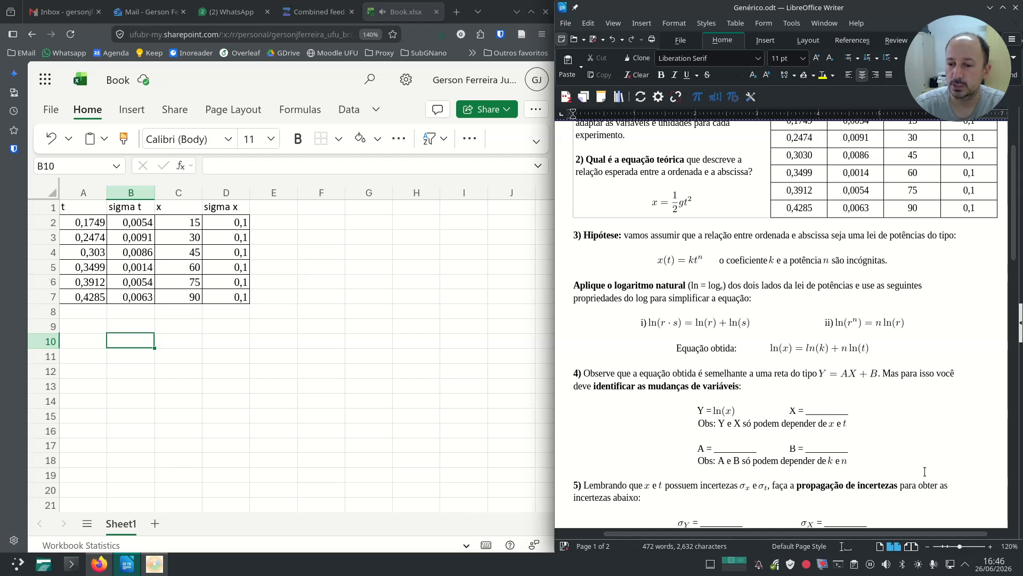
pyautogui.hotkey('shift', 'End')
pyautogui.write('\\ln(t)')
pyautogui.hotkey('shift', 'Left')
pyautogui.hotkey('shift', 'Left')
pyautogui.hotkey('shift', 'Left')
pyautogui.hotkey('shift', 'Left')
pyautogui.hotkey('shift', 'Left')
pyautogui.hotkey('ctrl', 'shift', 'e')
# - Replace the blank after "A =" in item 4 with "n" and convert it into a rendered equation
pyautogui.scroll(-1, 826, 426)
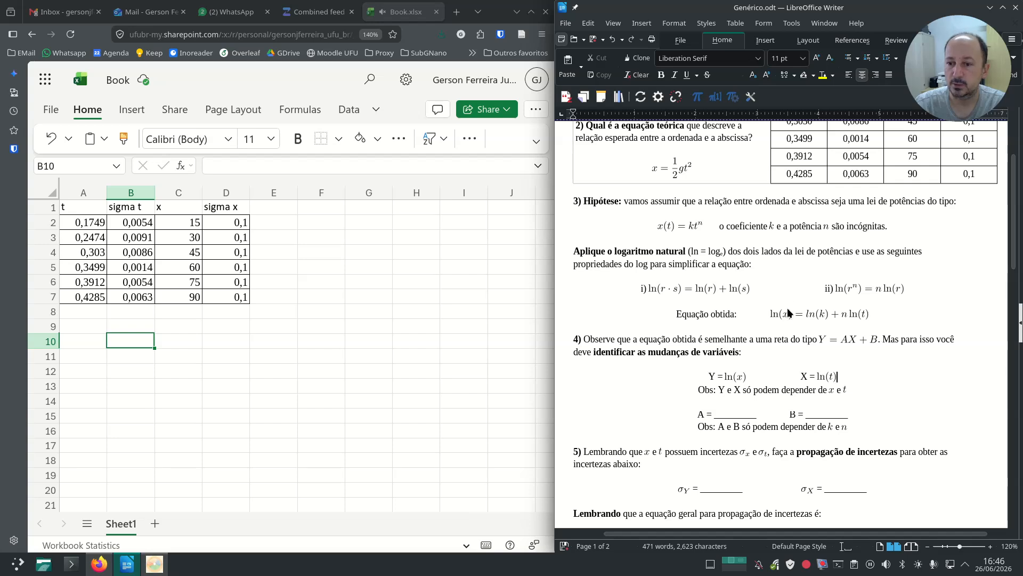
pyautogui.moveTo(718, 426); pyautogui.dragTo(853, 427)
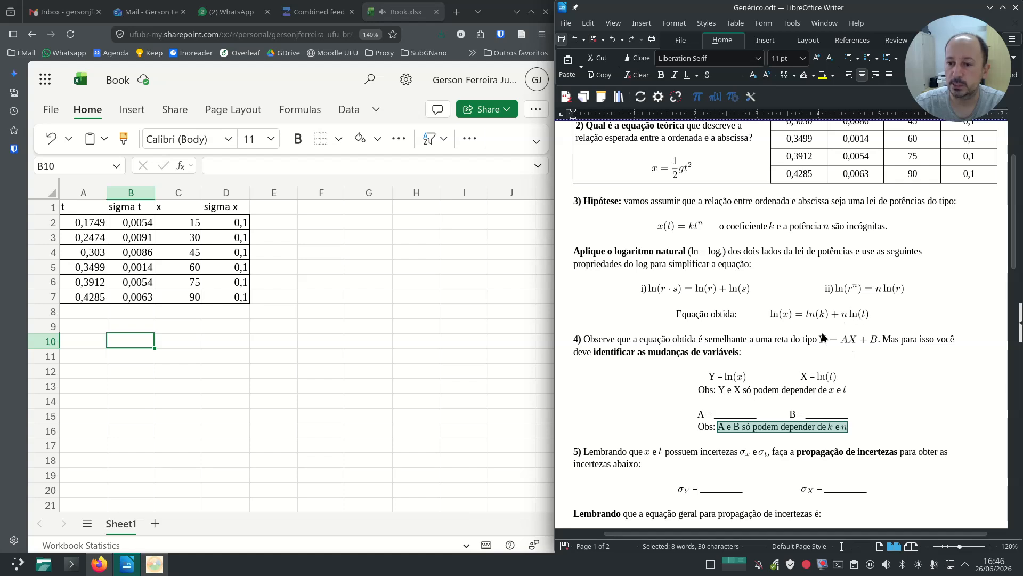
pyautogui.doubleClick(729, 416)
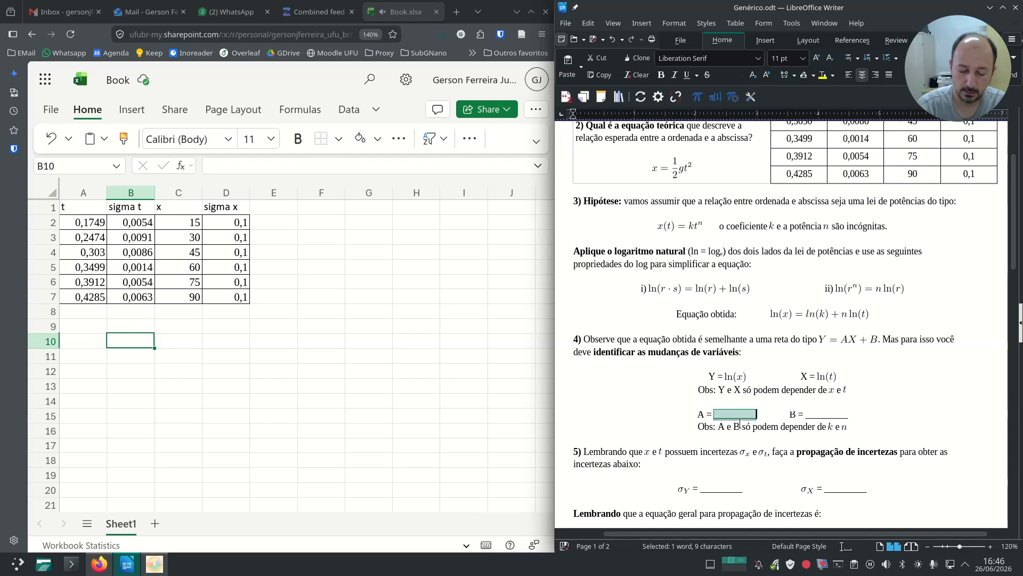
pyautogui.write('n')
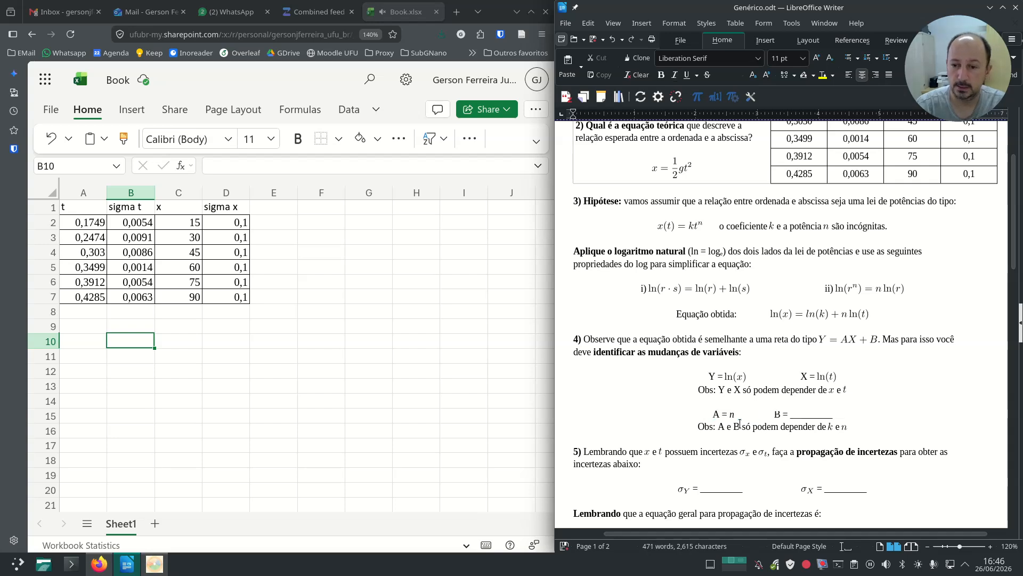
pyautogui.hotkey('shift', 'Left')
pyautogui.hotkey('ctrl', 'i')
pyautogui.click(739, 424)
# - Replace the blank after "B =" in item 4 with "\ln(k)" and convert it into a rendered LaTeX equation
pyautogui.click(792, 418)
pyautogui.press('Left')
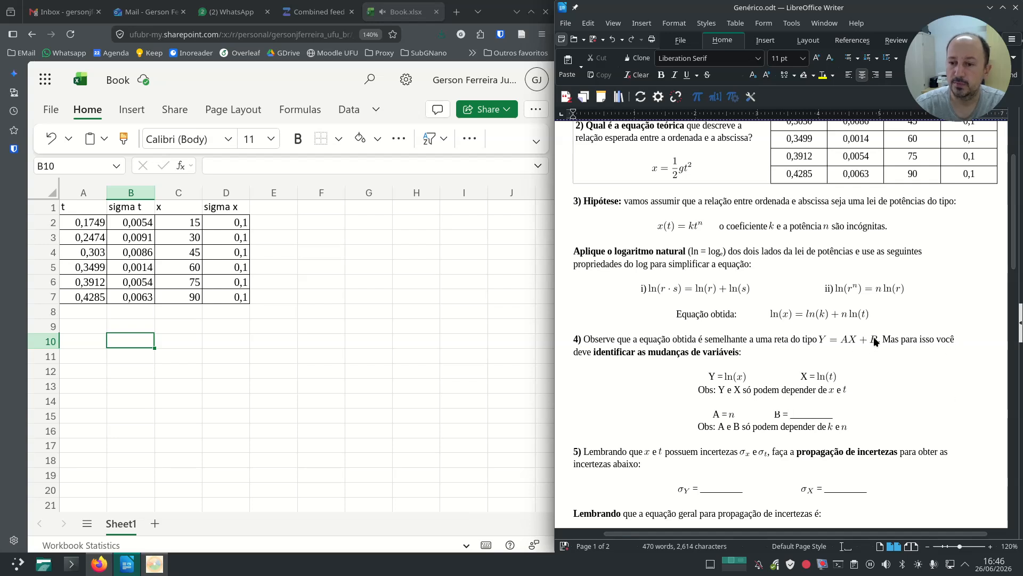
pyautogui.hotkey('shift', 'End')
pyautogui.write('\\')
pyautogui.write('ln(k)')
pyautogui.hotkey('shift', 'Left')
pyautogui.hotkey('shift', 'Left')
pyautogui.hotkey('shift', 'Left')
pyautogui.hotkey('shift', 'Left')
pyautogui.hotkey('shift', 'Left')
pyautogui.hotkey('shift', 'Left')
pyautogui.hotkey('ctrl', 'shift', 'e')
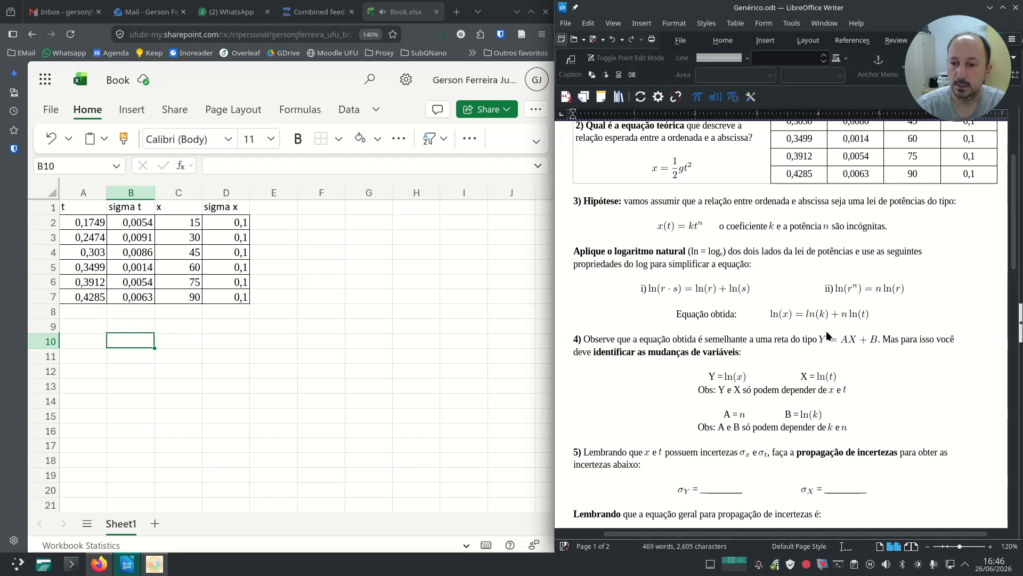
# - Replace the σY blank in item 5 with "\dfrac{\sigma_x}{x}" and convert it into a rendered LaTeX equation
pyautogui.scroll(-3, 802, 319)
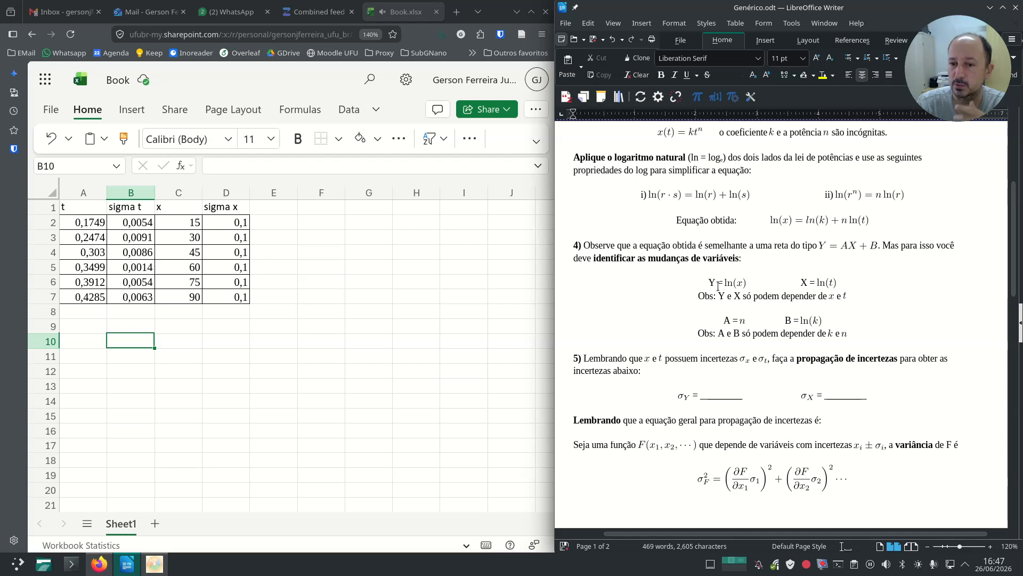
pyautogui.click(702, 396)
pyautogui.doubleClick(739, 396)
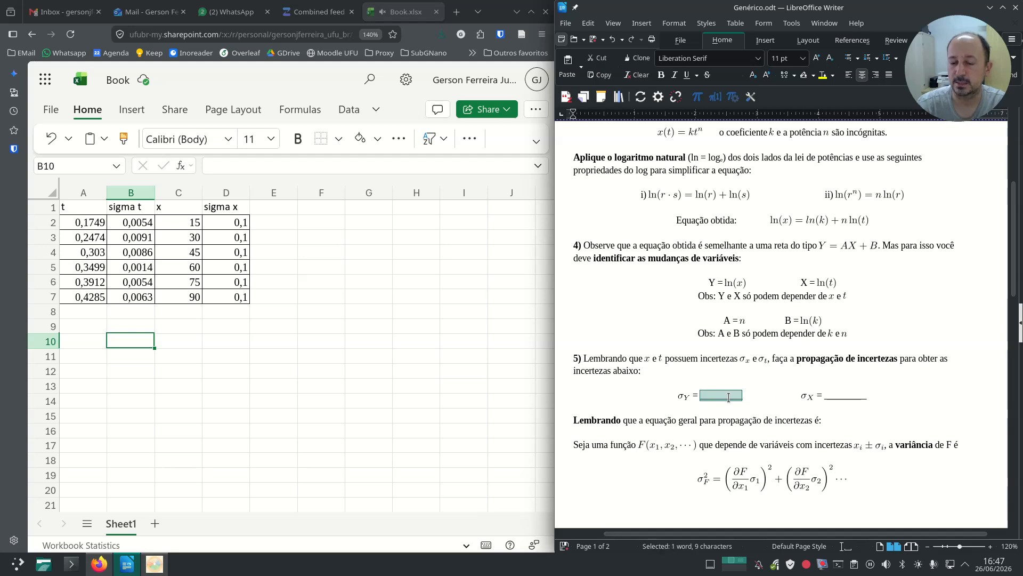
pyautogui.press('BackSpace')
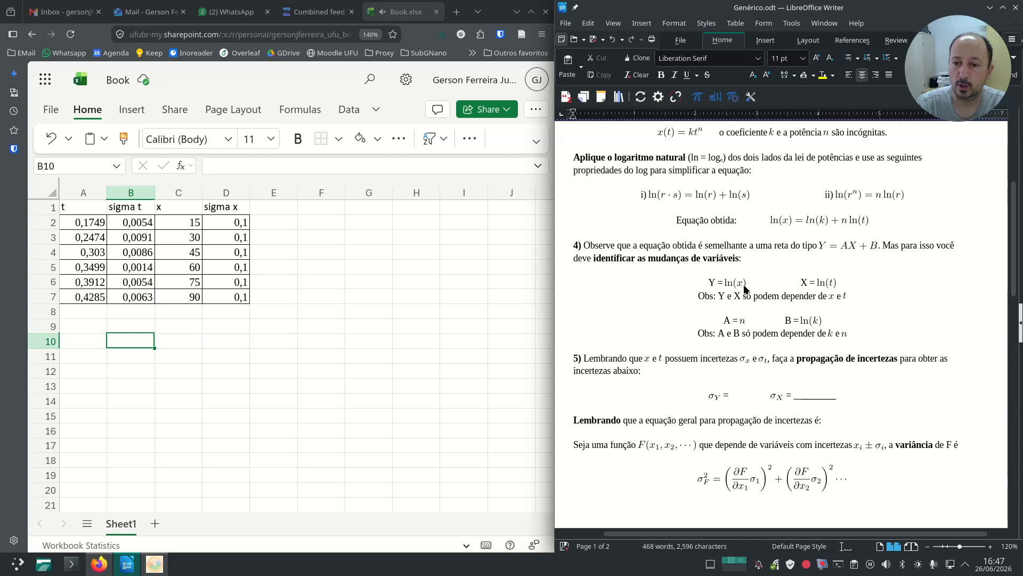
pyautogui.write('\\dfrac{\\s')
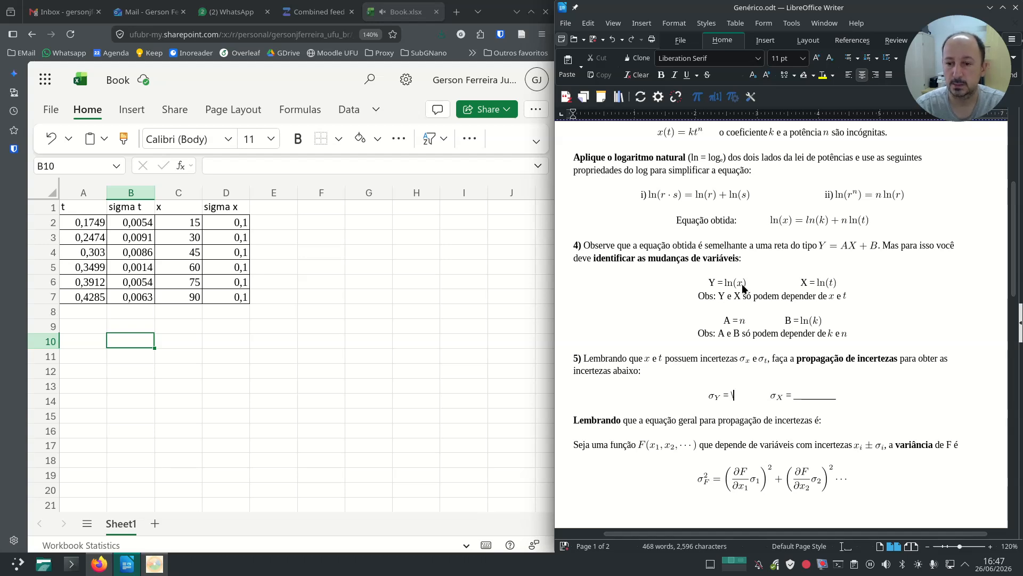
pyautogui.write('igma_x}{x}')
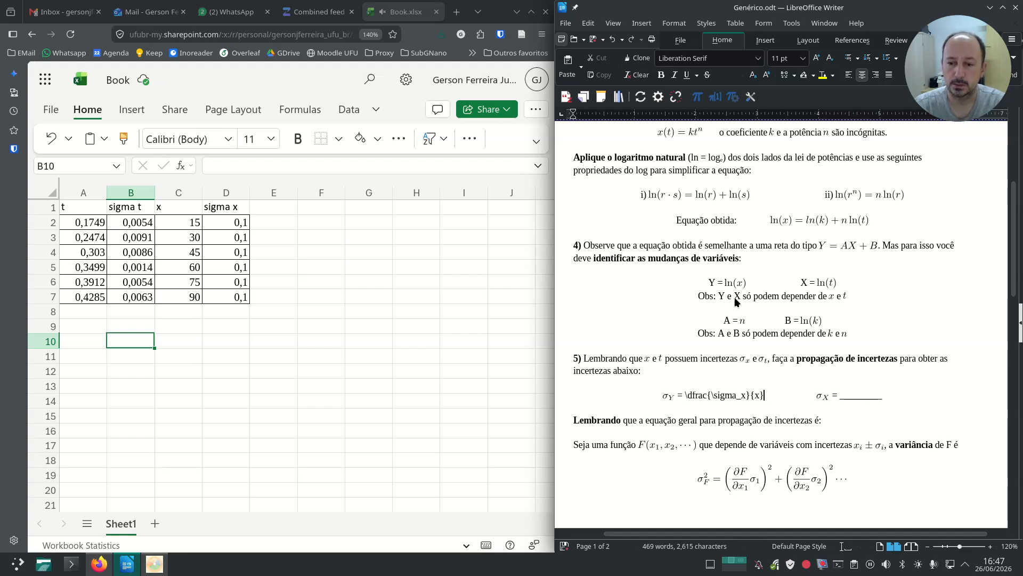
pyautogui.keyDown('shift'); pyautogui.click(686, 395); pyautogui.keyUp('shift')
pyautogui.hotkey('ctrl', 'm')
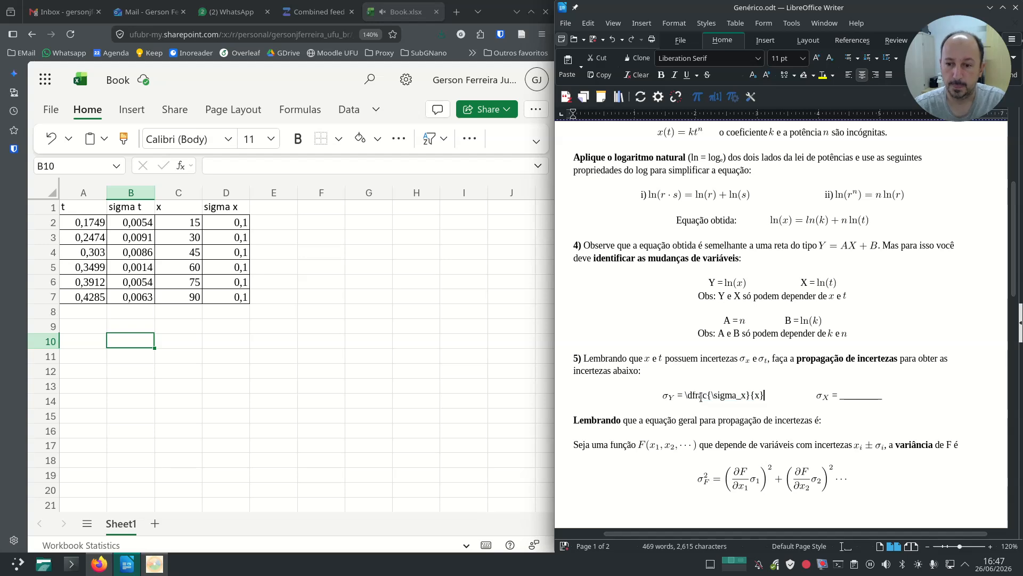
# - Replace the σX blank in item 5 with "\dfrac{\sigma_t}{t}" and convert it into a rendered LaTeX equation
pyautogui.click(728, 401)
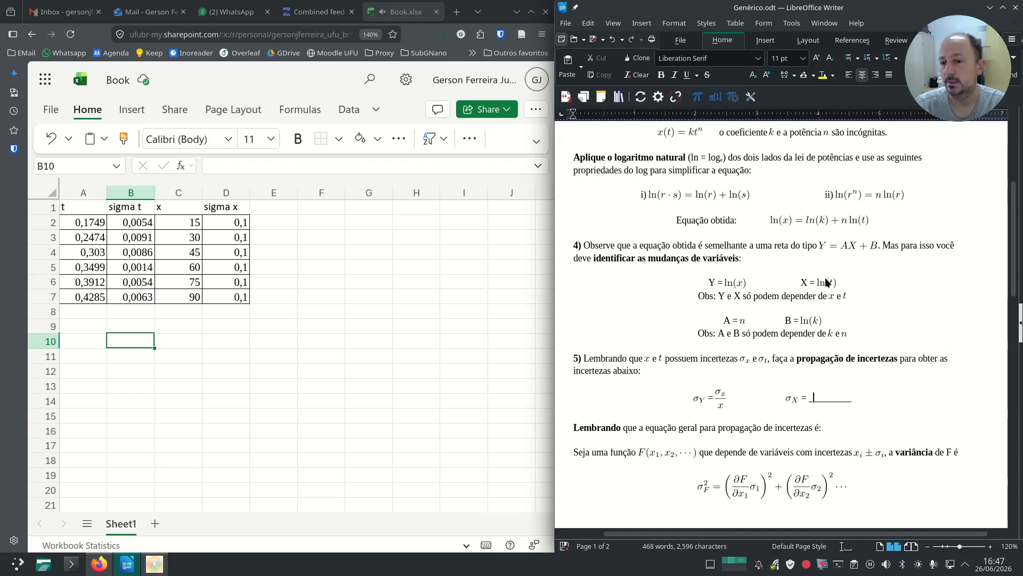
pyautogui.hotkey('shift', 'End')
pyautogui.press('BackSpace')
pyautogui.write('\\dfrac{\\')
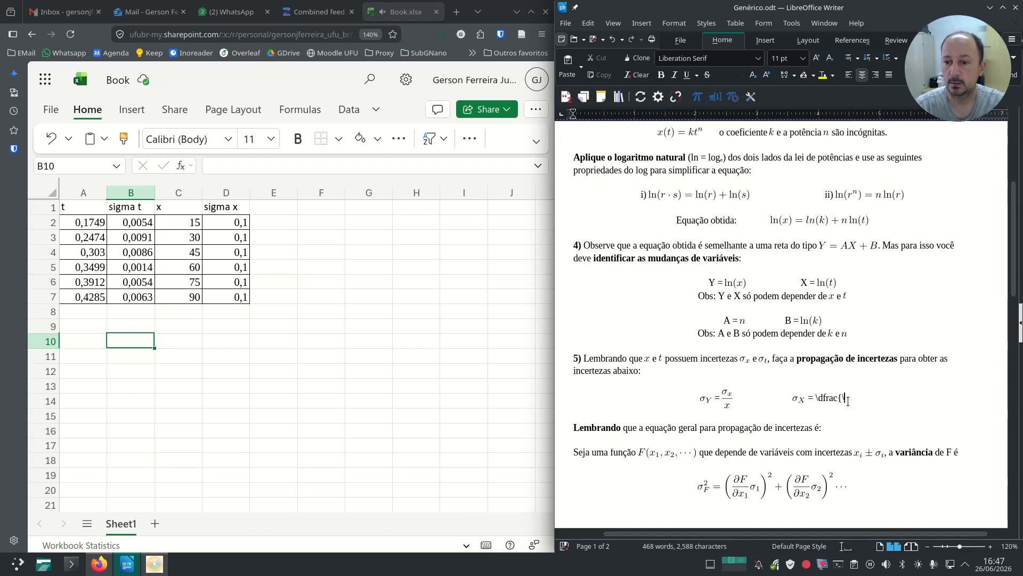
pyautogui.write('sigma_t}{t')
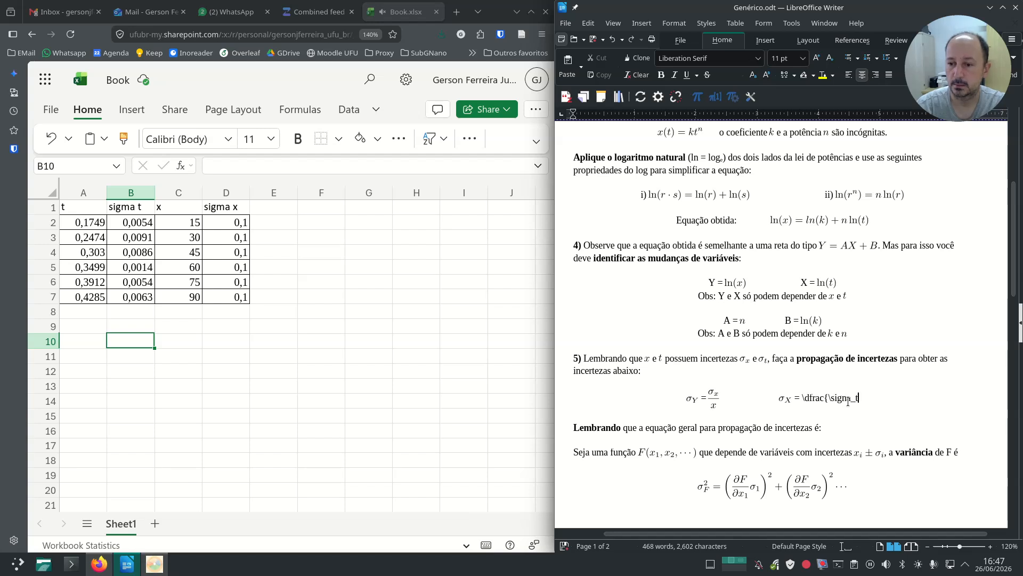
pyautogui.write('}')
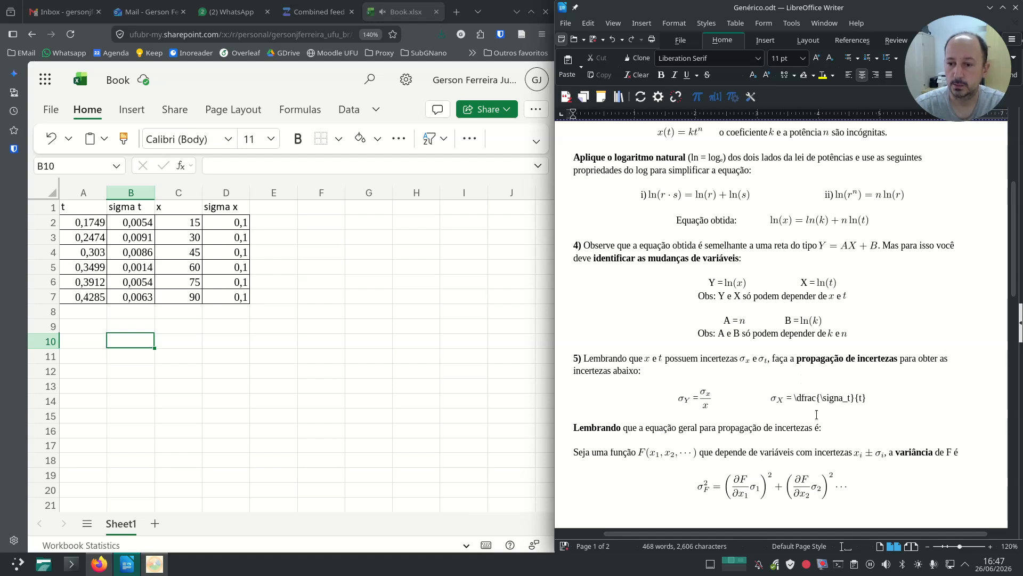
pyautogui.press('BackSpace')
pyautogui.write('m')
pyautogui.press('Left')
pyautogui.press('Left')
pyautogui.press('Left')
pyautogui.press('Left')
pyautogui.press('Left')
pyautogui.press('Left')
pyautogui.press('Left')
pyautogui.press('Left')
pyautogui.hotkey('shift', 'End')
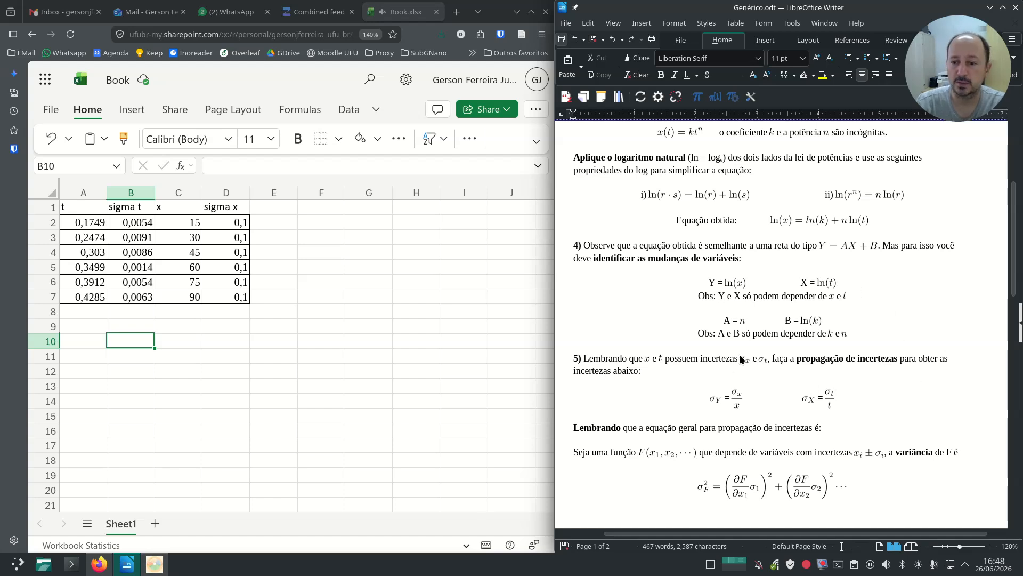
# - In the Excel workbook, enter item 6's table headers N, X, Y, X², XY, sigma X and sigma Y in cells A9:G9
pyautogui.scroll(-3, 736, 360)
pyautogui.scroll(-3, 725, 356)
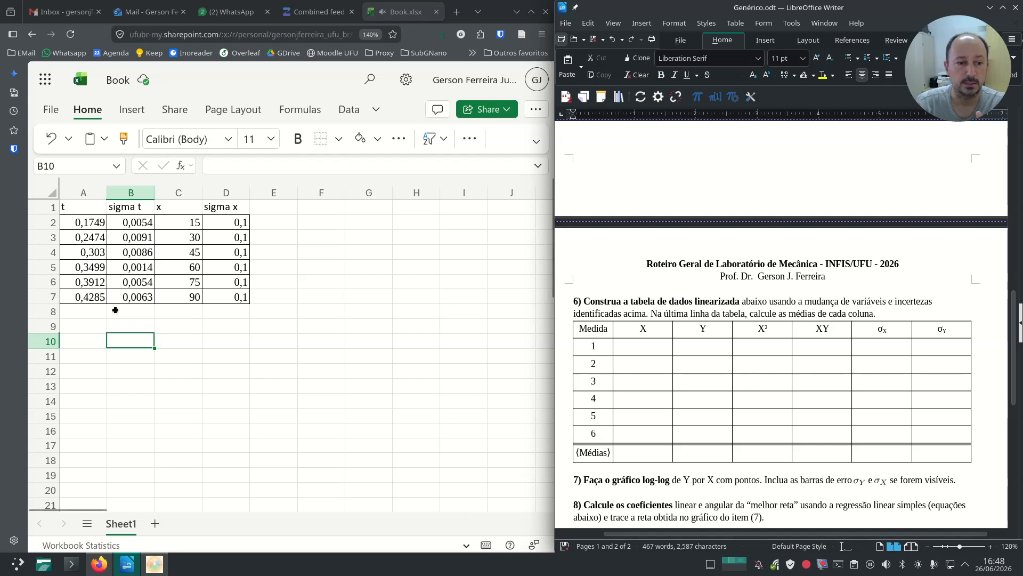
pyautogui.click(88, 328)
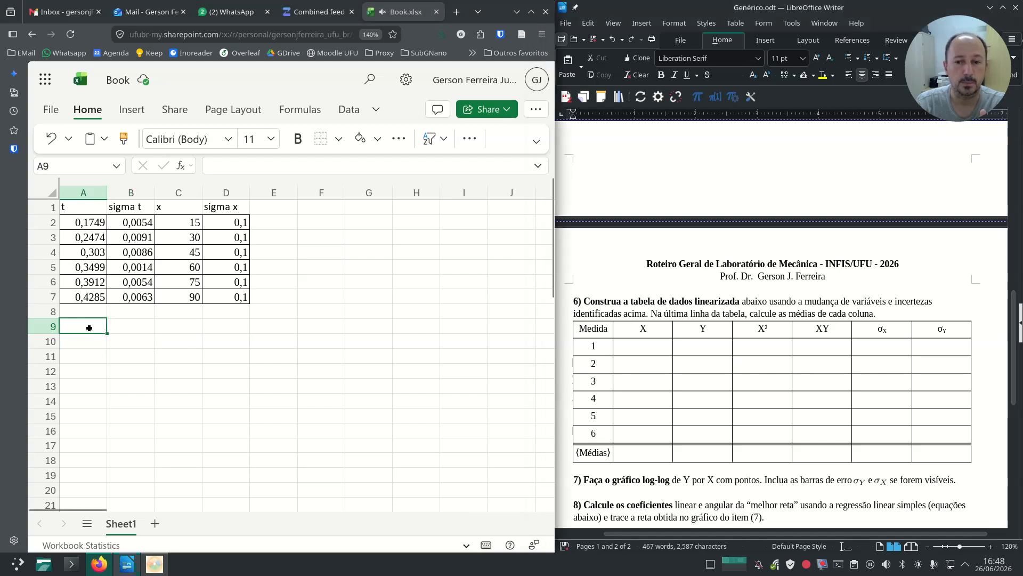
pyautogui.write('N')
pyautogui.press('Tab')
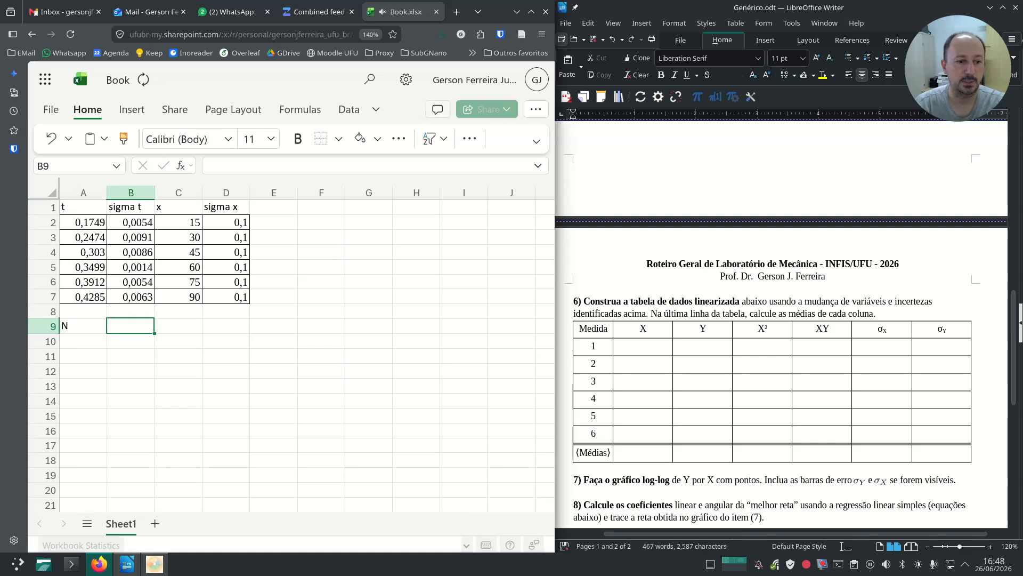
pyautogui.write('X')
pyautogui.press('Tab')
pyautogui.write('Y')
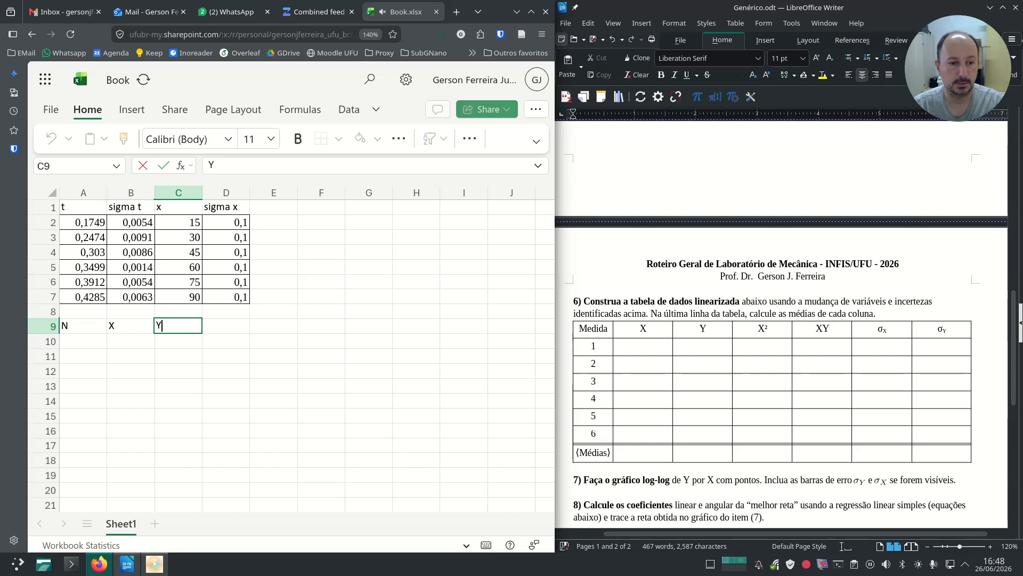
pyautogui.press('Tab')
pyautogui.write('Z')
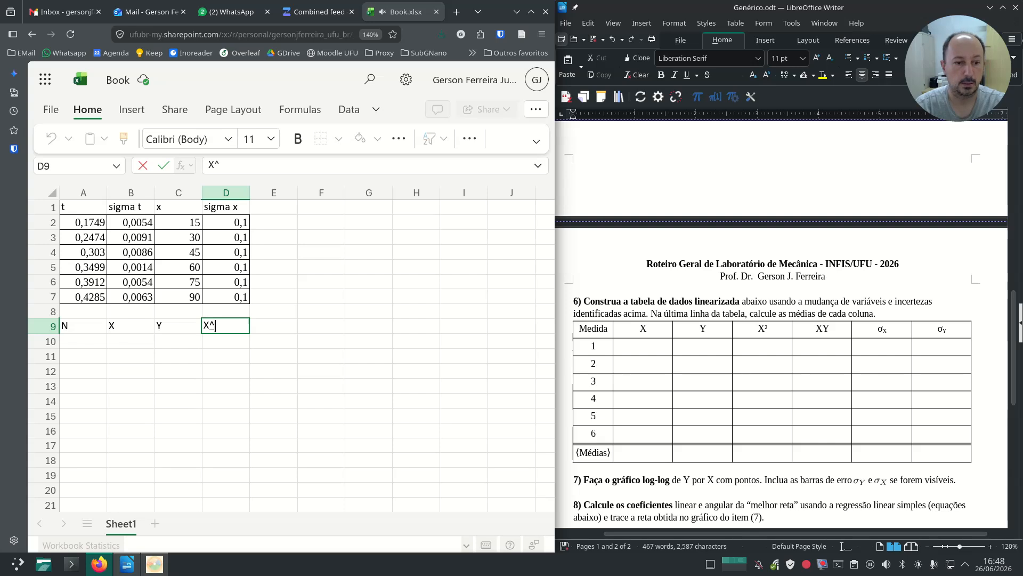
pyautogui.write('2')
pyautogui.press('Tab')
pyautogui.write('XY')
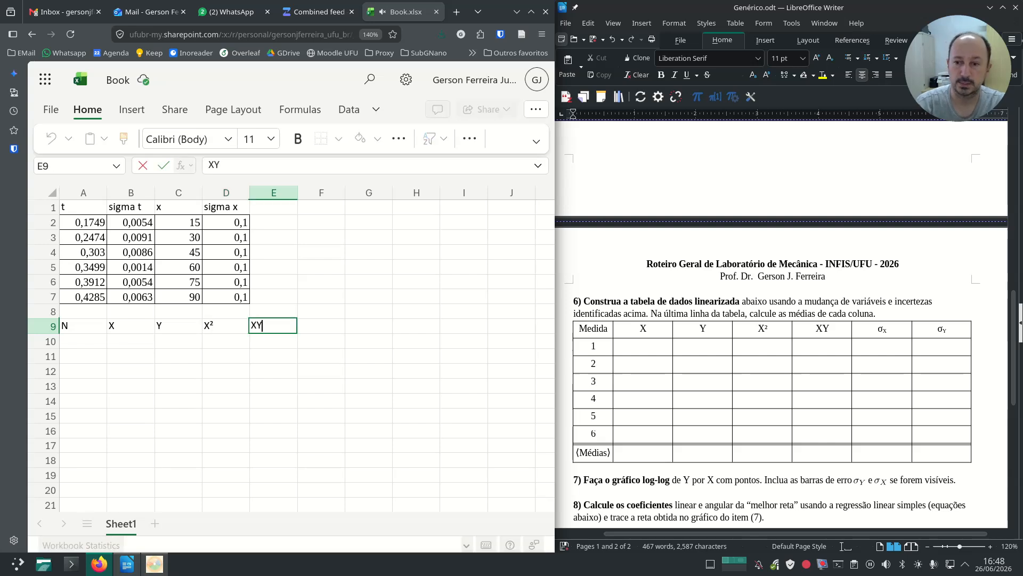
pyautogui.press('Tab')
pyautogui.write('sigm')
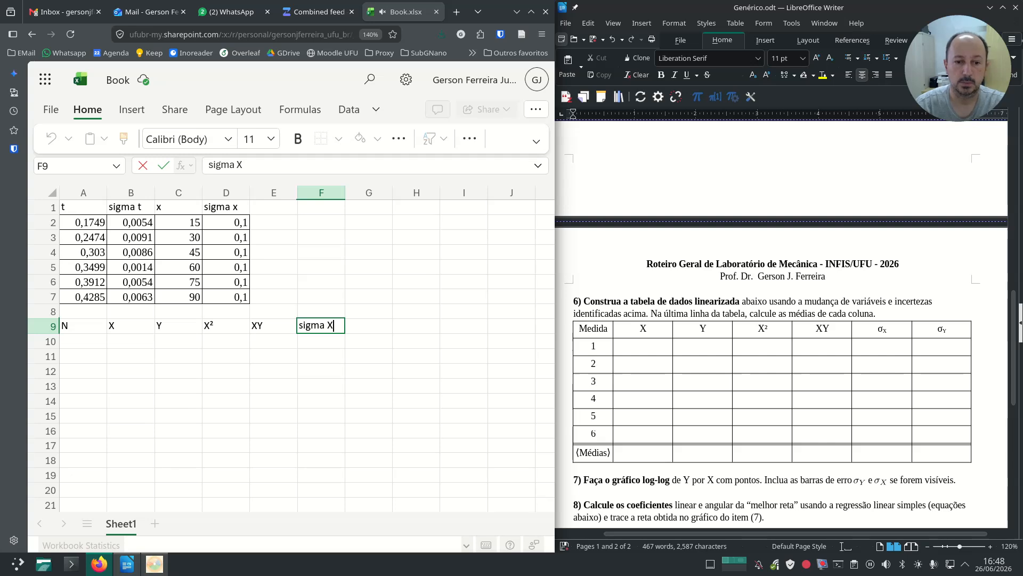
pyautogui.press('Tab')
pyautogui.write('sig')
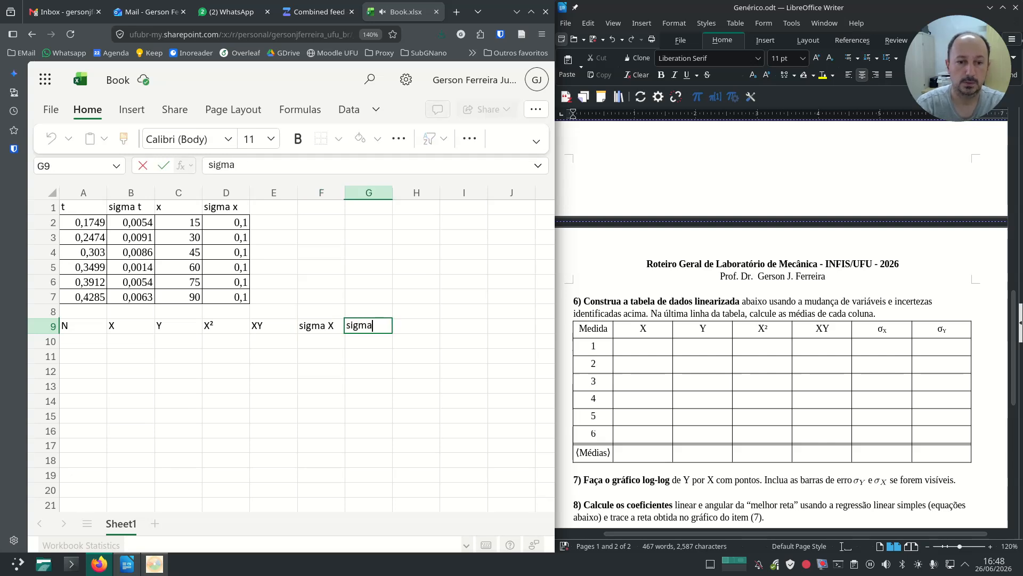
pyautogui.write('ma Y')
pyautogui.press('Return')
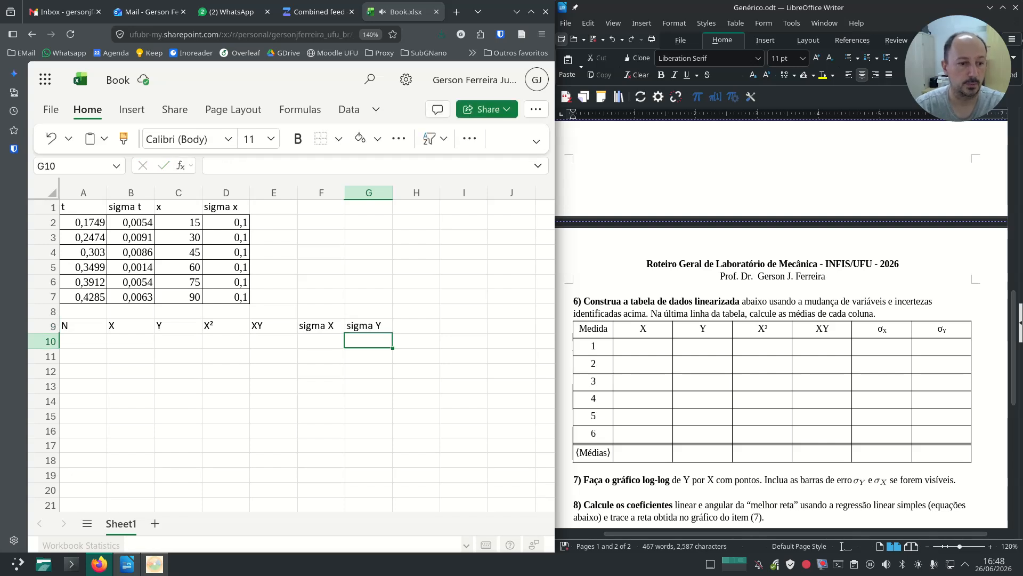
# - Number the measurements 1 to 6 in cells A10:A15 and label cell A16 "média"
pyautogui.press('Left')
pyautogui.press('Left')
pyautogui.press('Left')
pyautogui.press('Left')
pyautogui.press('Left')
pyautogui.press('Left')
pyautogui.write('1')
pyautogui.press('Return')
pyautogui.write('2')
pyautogui.press('Return')
pyautogui.write('3')
pyautogui.press('Return')
pyautogui.write('4')
pyautogui.press('Return')
pyautogui.write('5')
pyautogui.press('Return')
pyautogui.write('6 ')
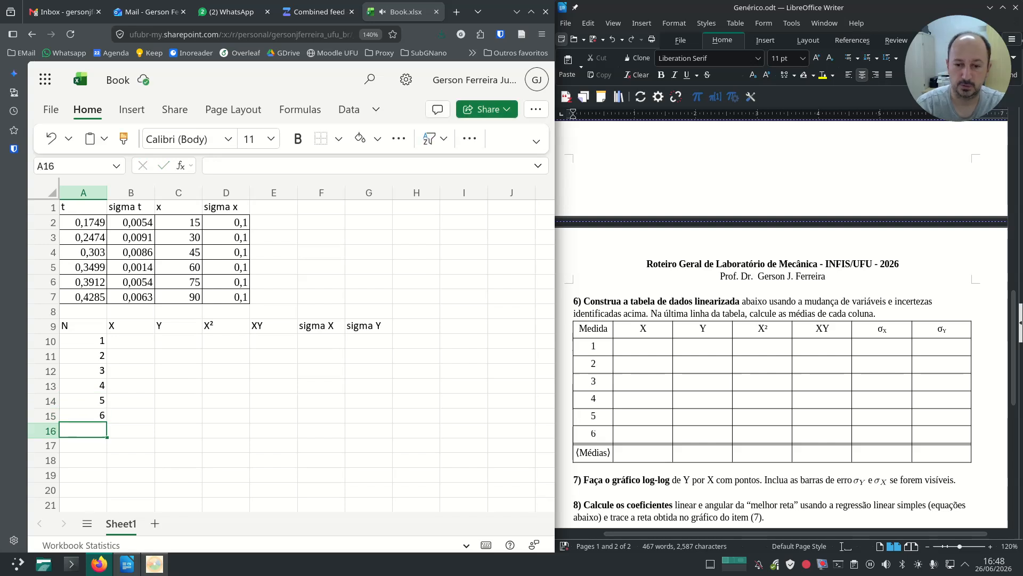
pyautogui.write('médi')
# - Highlight the "média" row, cells A16:G16, with a yellow fill
pyautogui.hotkey('shift', 'Right')
pyautogui.hotkey('shift', 'Right')
pyautogui.hotkey('shift', 'Right')
pyautogui.hotkey('shift', 'Right')
pyautogui.hotkey('shift', 'Right')
pyautogui.hotkey('shift', 'Right')
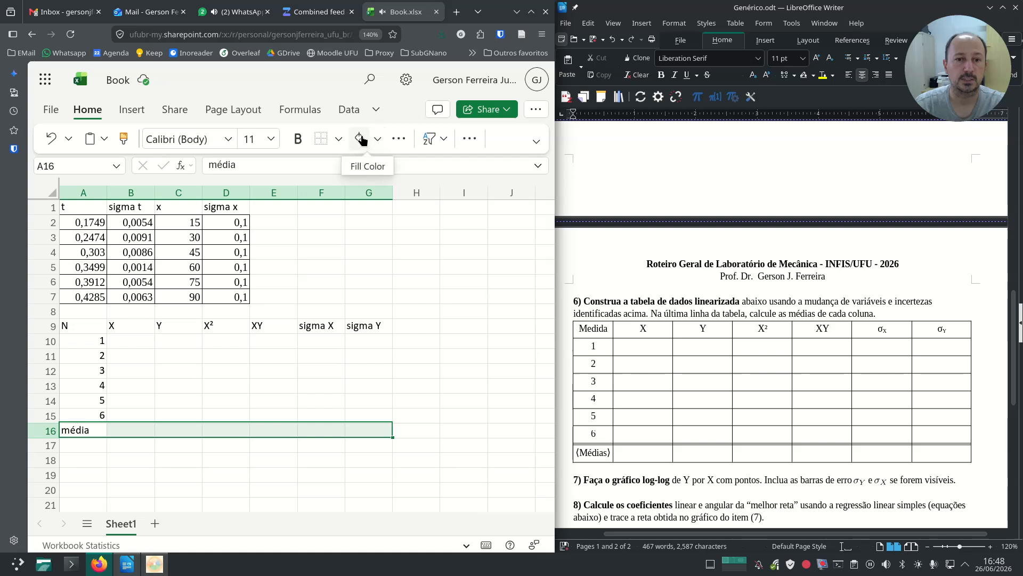
pyautogui.click(377, 139)
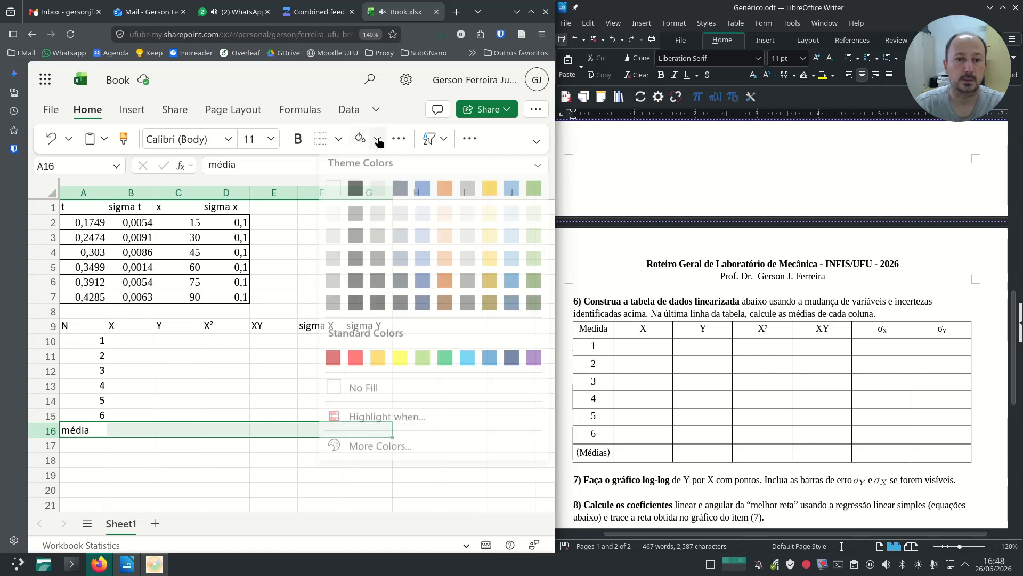
pyautogui.click(400, 361)
# - Compute the X column by entering =LN(A2) in B10 and filling the formula down to B15
pyautogui.click(130, 340)
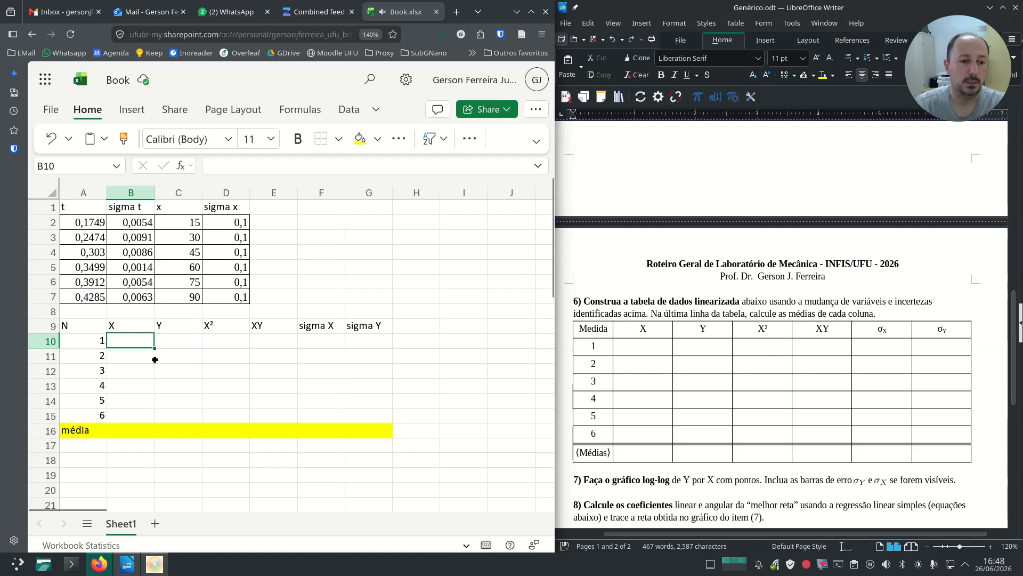
pyautogui.scroll(10, 710, 360)
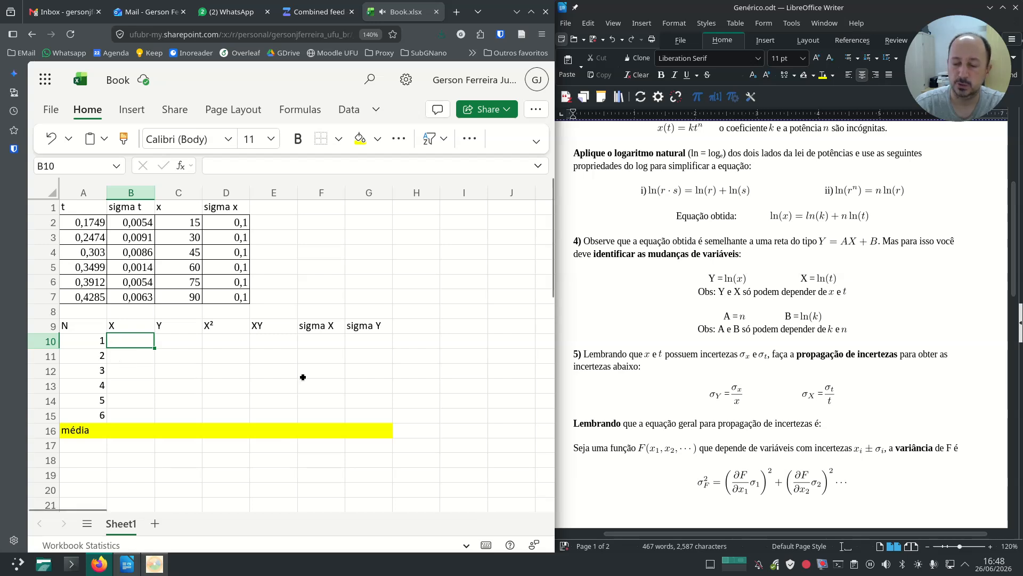
pyautogui.write('=ln(')
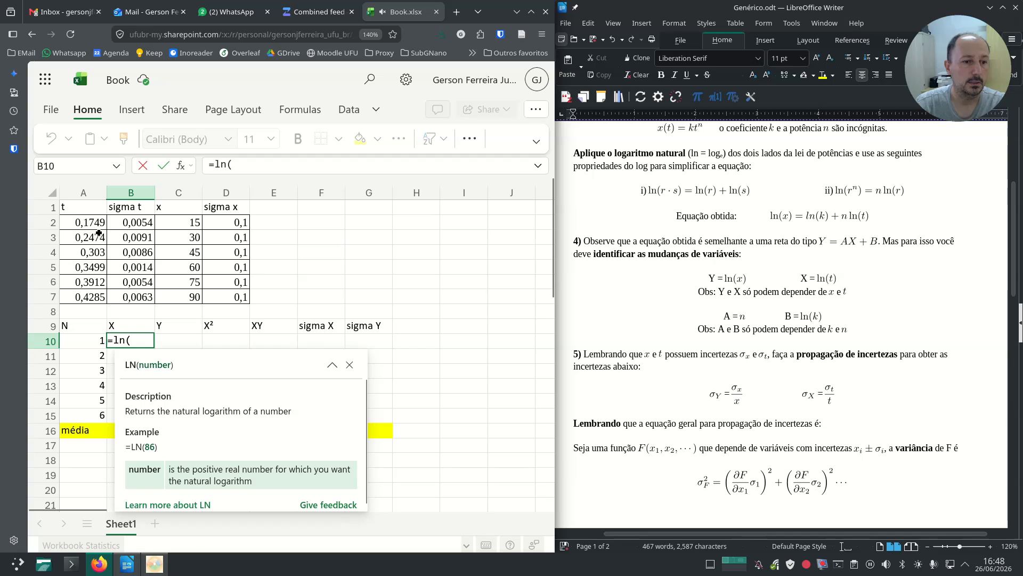
pyautogui.write(')')
pyautogui.press('Return')
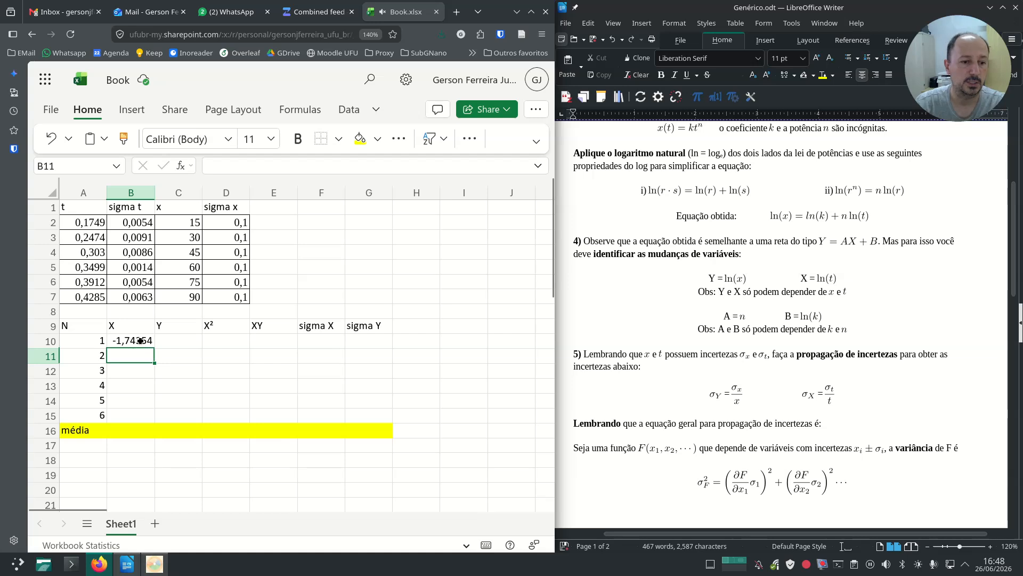
pyautogui.click(140, 341)
pyautogui.doubleClick(154, 349)
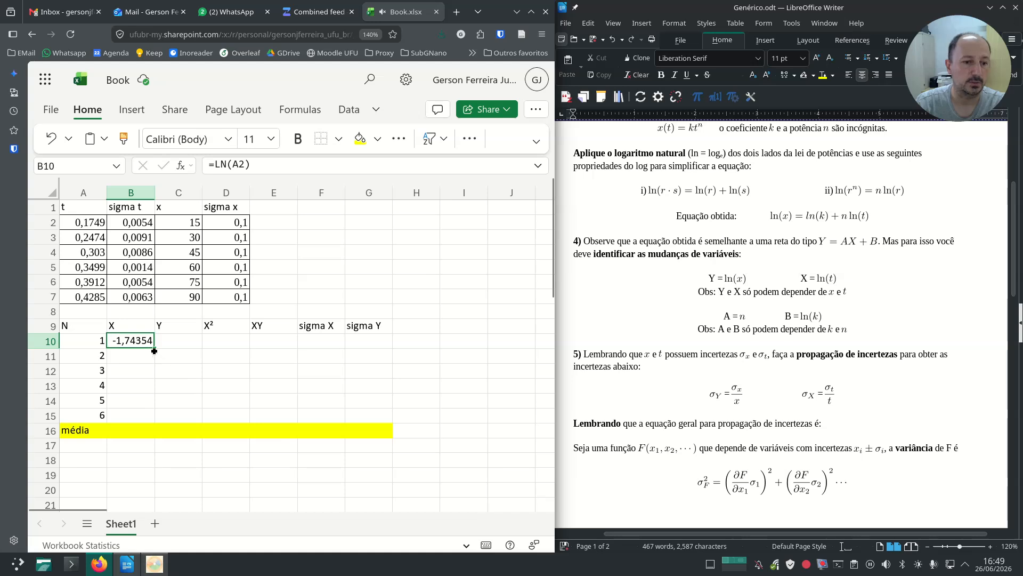
pyautogui.moveTo(155, 349); pyautogui.dragTo(154, 421)
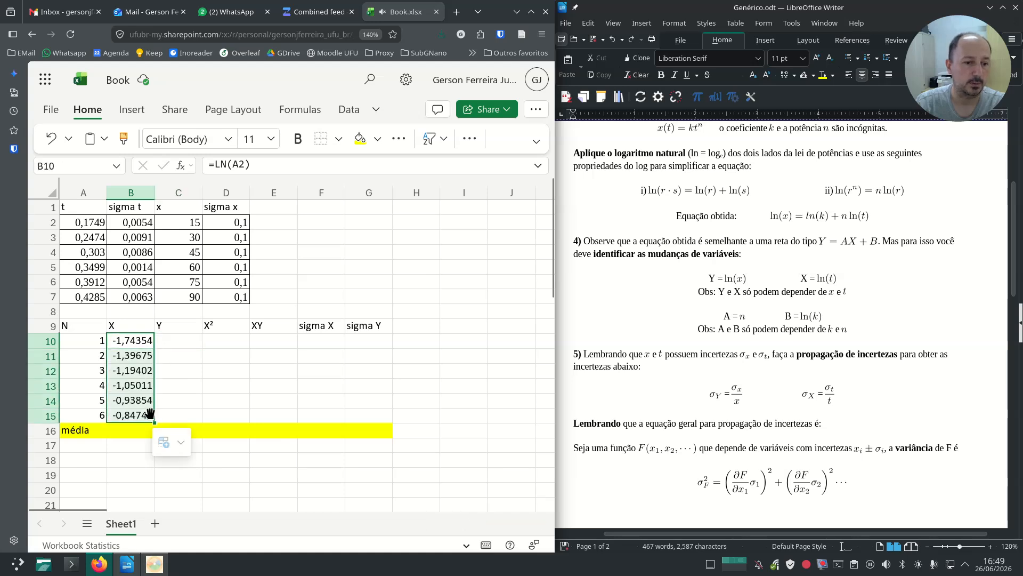
# - Compute the Y column by entering =LN(C2) in C10 and filling the formula down to C15
pyautogui.click(180, 338)
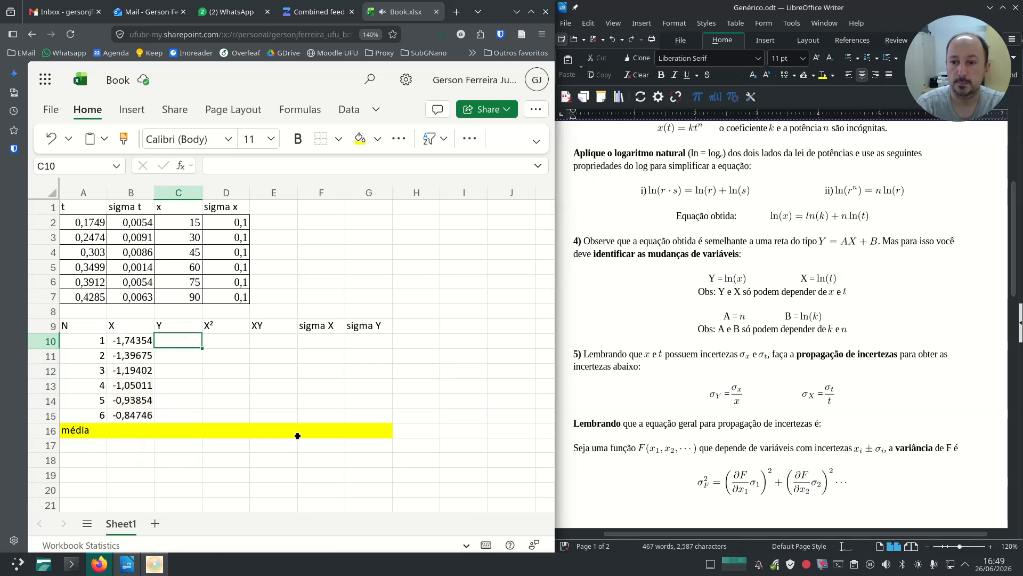
pyautogui.press('Left')
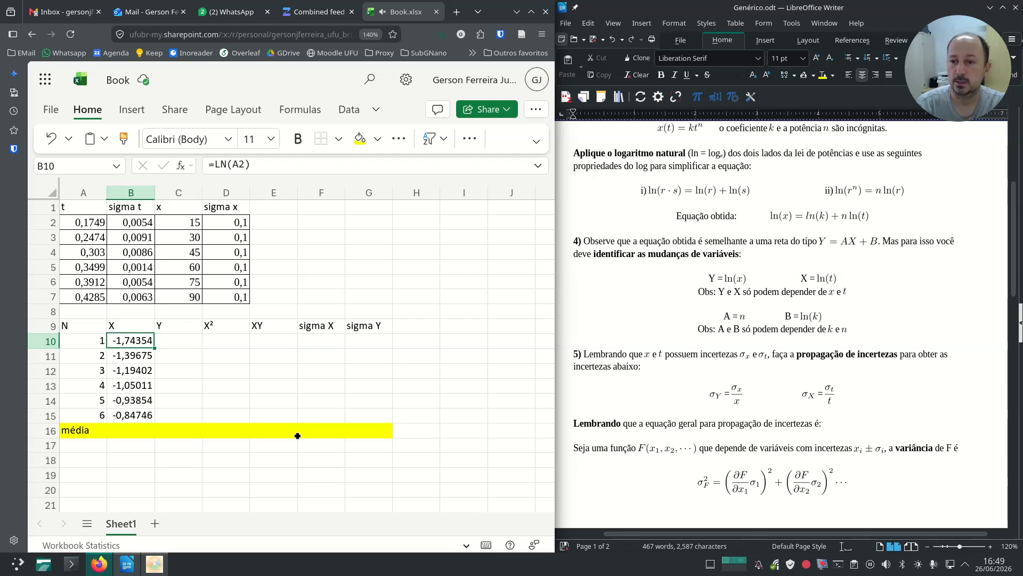
pyautogui.press('Right')
pyautogui.write('=p')
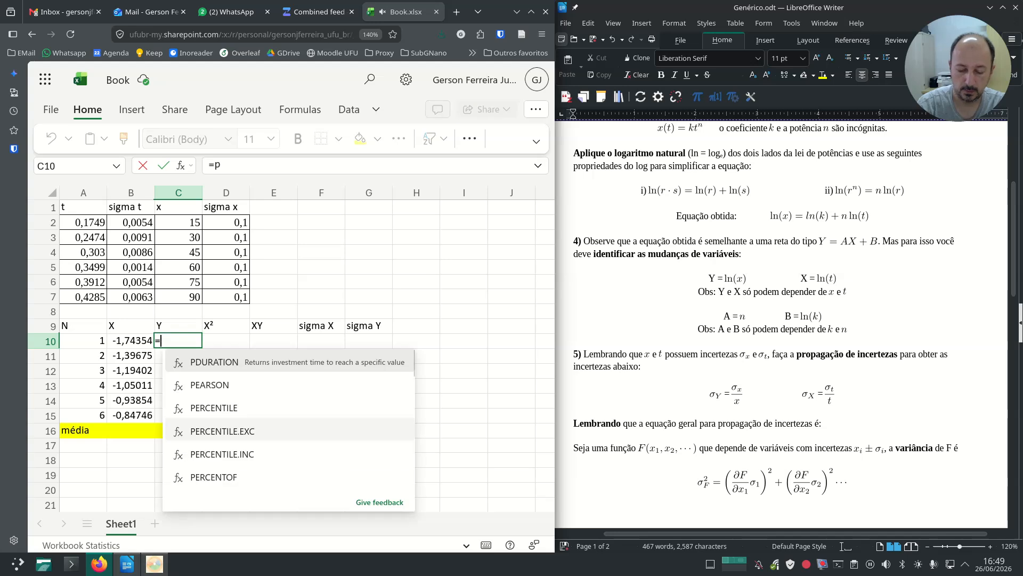
pyautogui.press('BackSpace')
pyautogui.write('ln(')
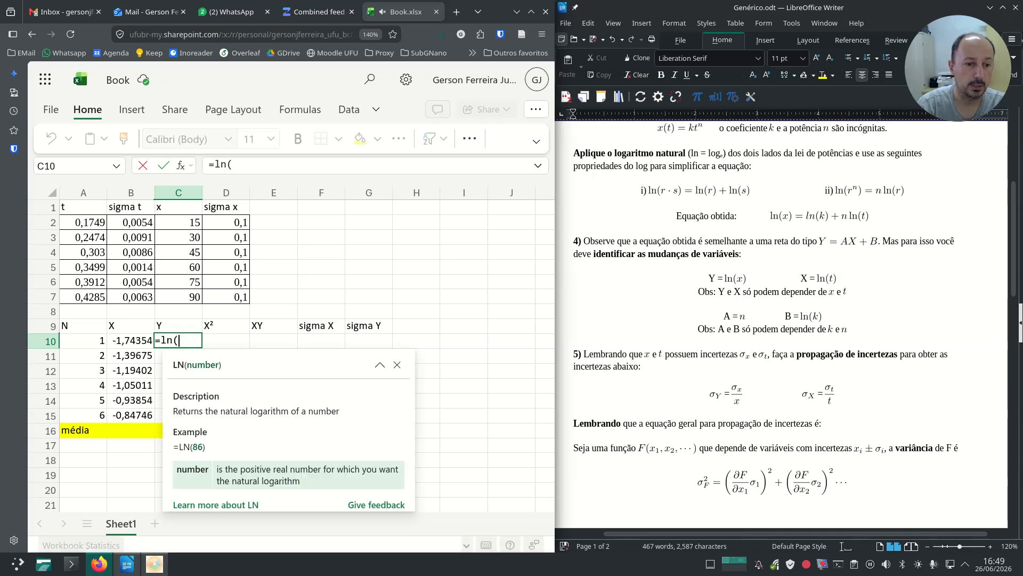
pyautogui.click(181, 221)
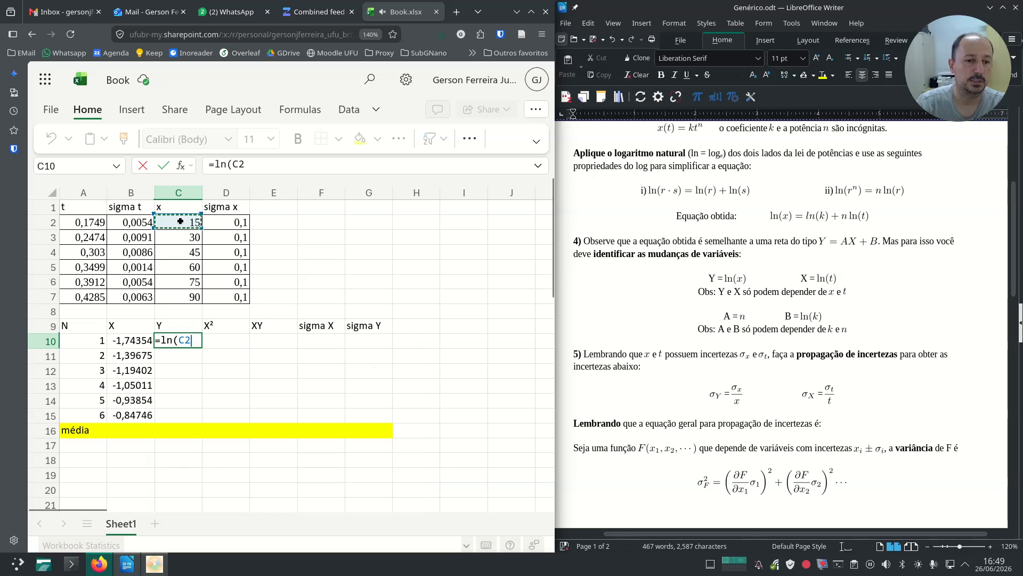
pyautogui.write(')')
pyautogui.hotkey('ctrl', 'Return')
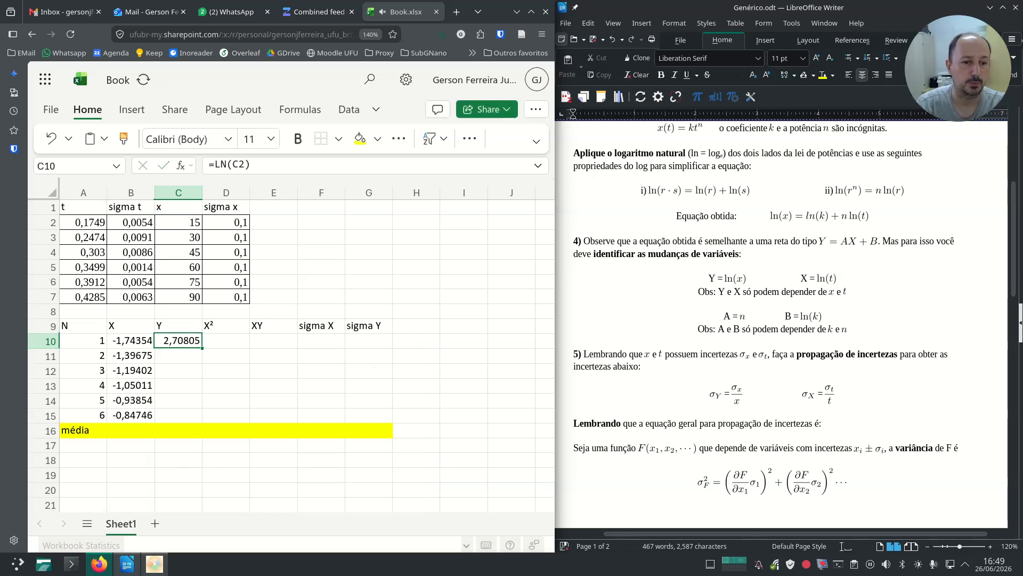
pyautogui.moveTo(203, 349); pyautogui.dragTo(195, 407)
# - Compute the X² column by entering =B10*B10 in D10 and filling the formula down to D15
pyautogui.press('Right')
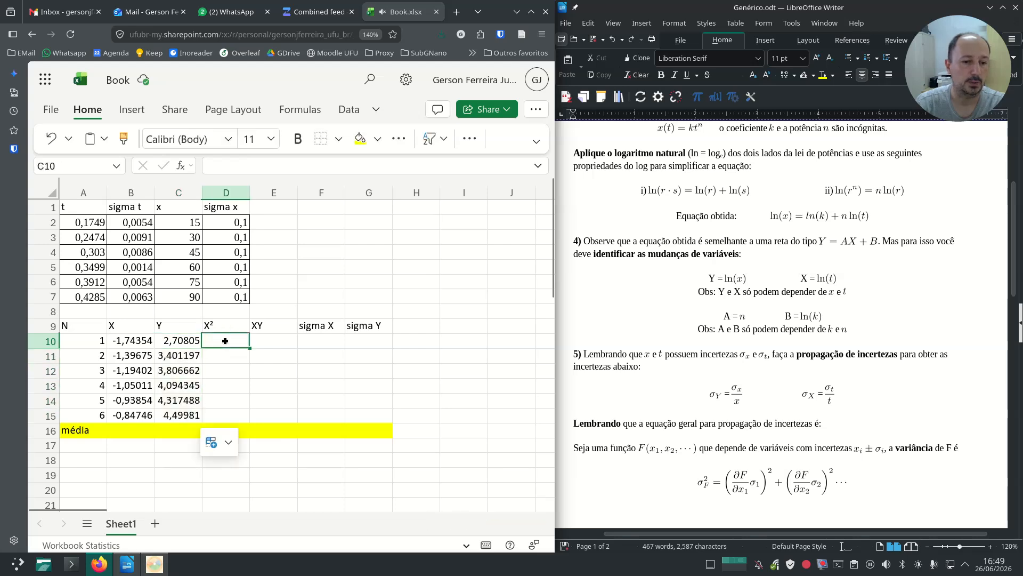
pyautogui.write('=')
pyautogui.press('Left')
pyautogui.press('Left')
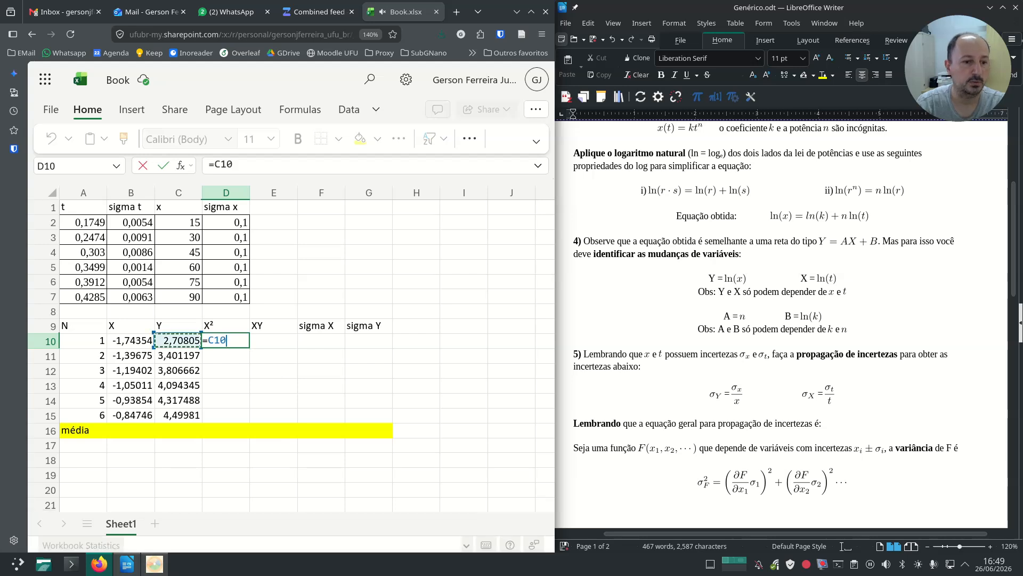
pyautogui.write('*')
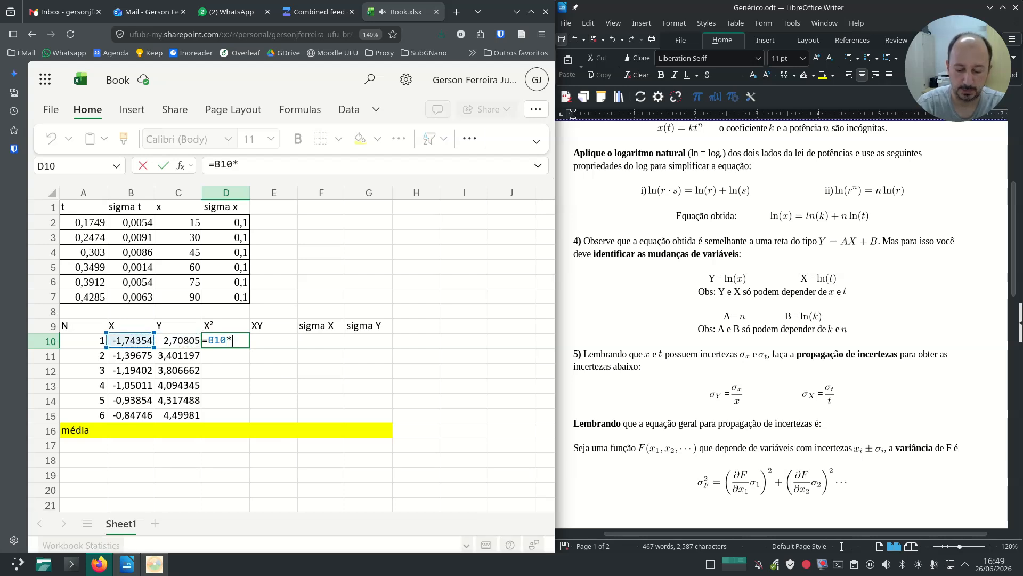
pyautogui.write('B10')
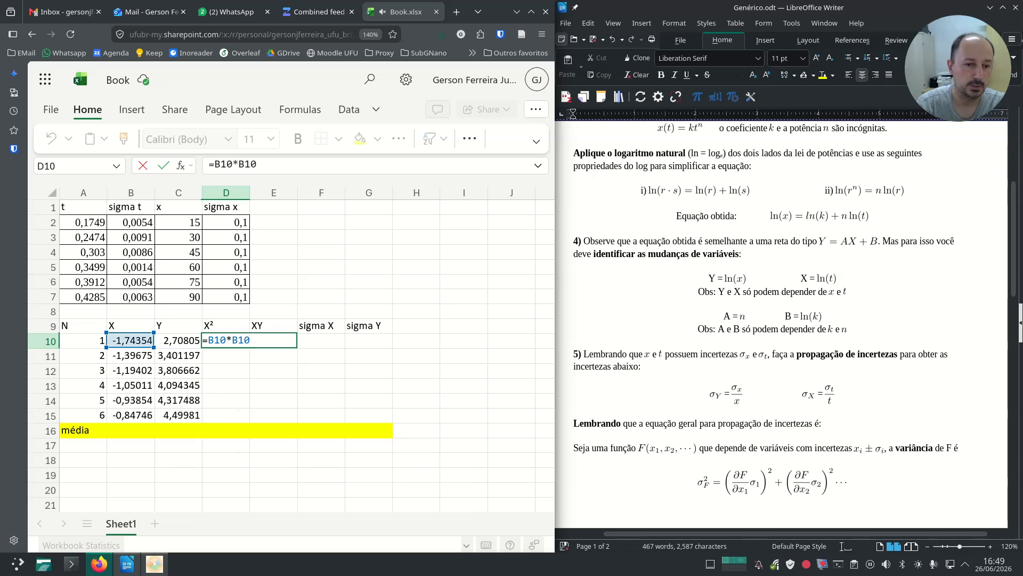
pyautogui.press('Return')
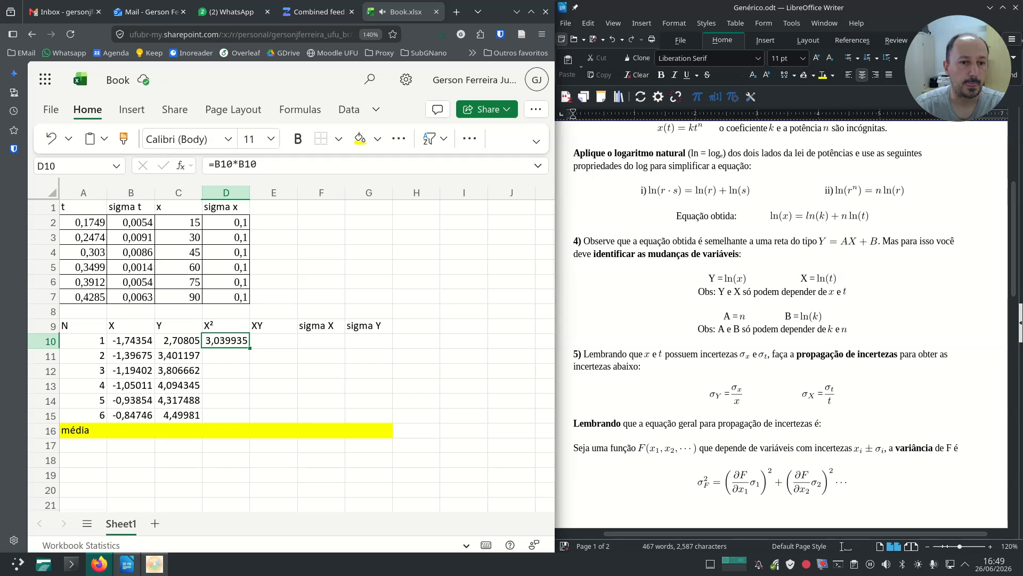
pyautogui.doubleClick(248, 347)
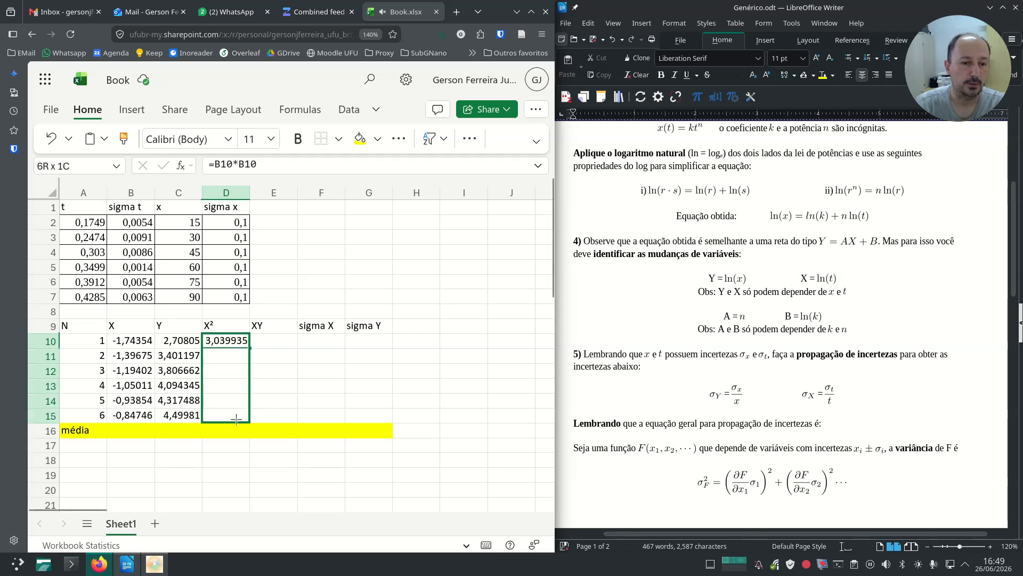
# - Compute the XY column by entering =B10*C10 in E10 and filling the formula down to E15
pyautogui.click(273, 346)
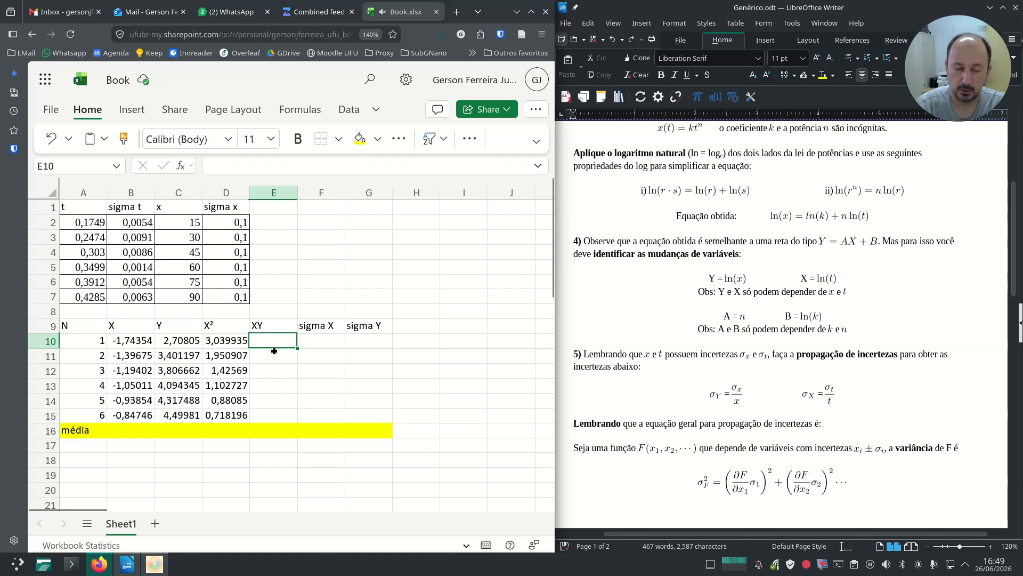
pyautogui.write('=B10*')
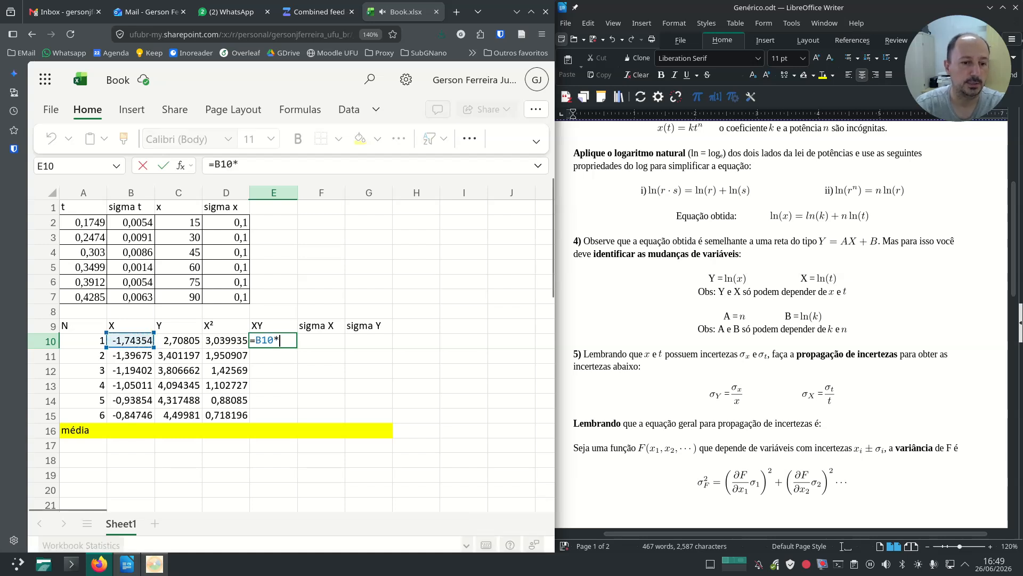
pyautogui.click(184, 344)
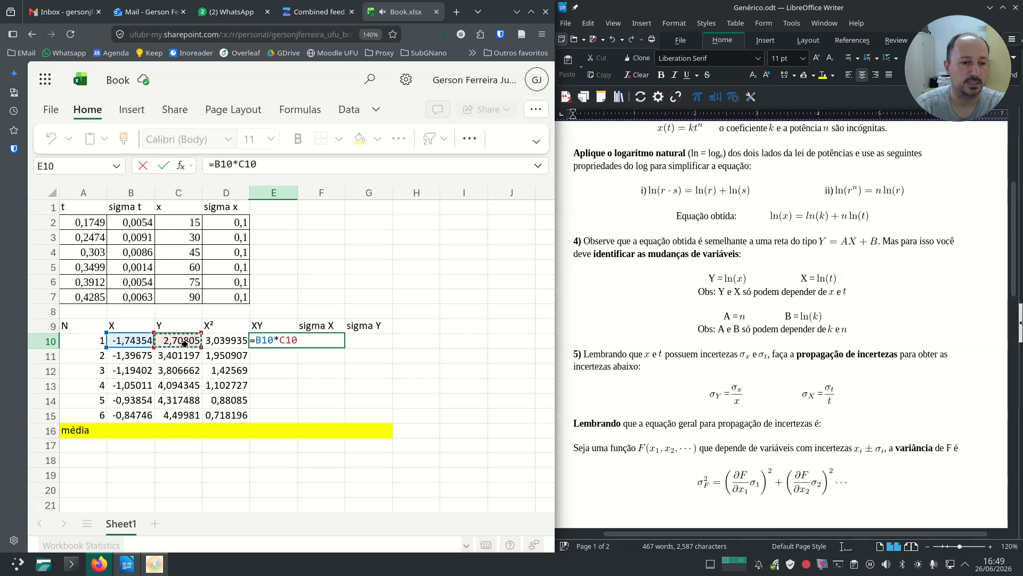
pyautogui.hotkey('ctrl', 'Return')
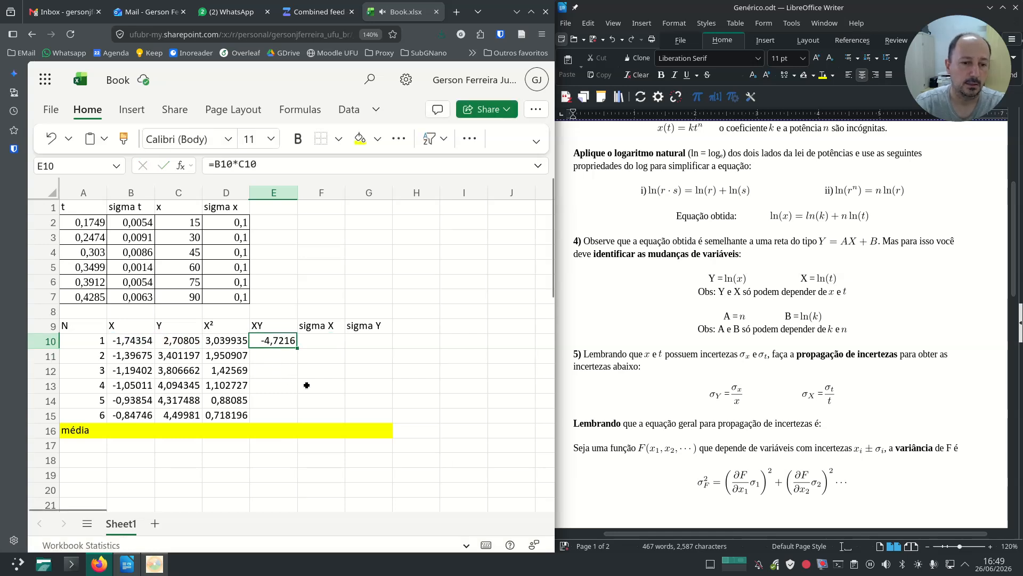
pyautogui.moveTo(297, 348); pyautogui.dragTo(296, 418)
# - Enter =D2/C2 in F10 under sigma X and fill the formula down to F15
pyautogui.click(324, 344)
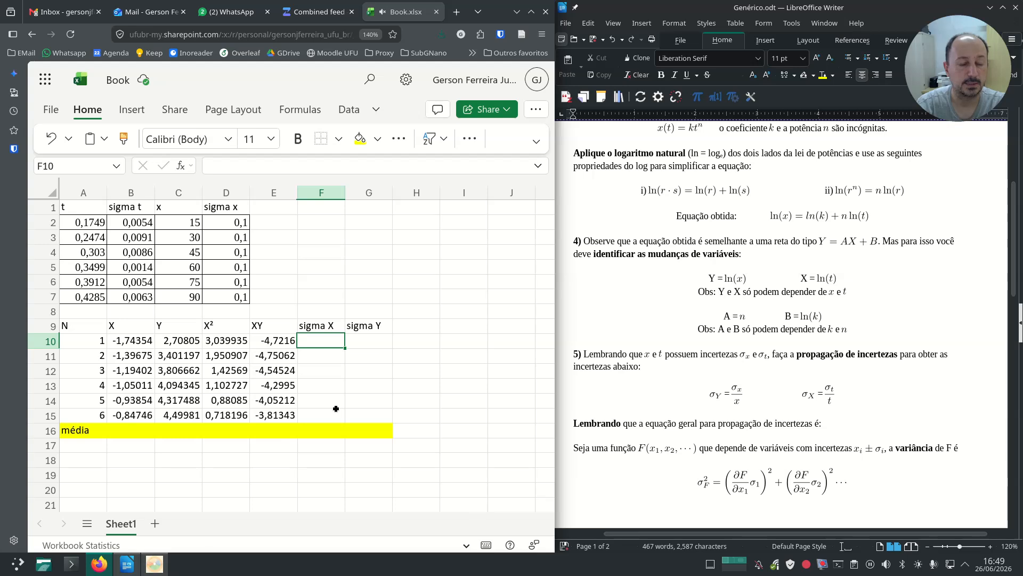
pyautogui.write('=')
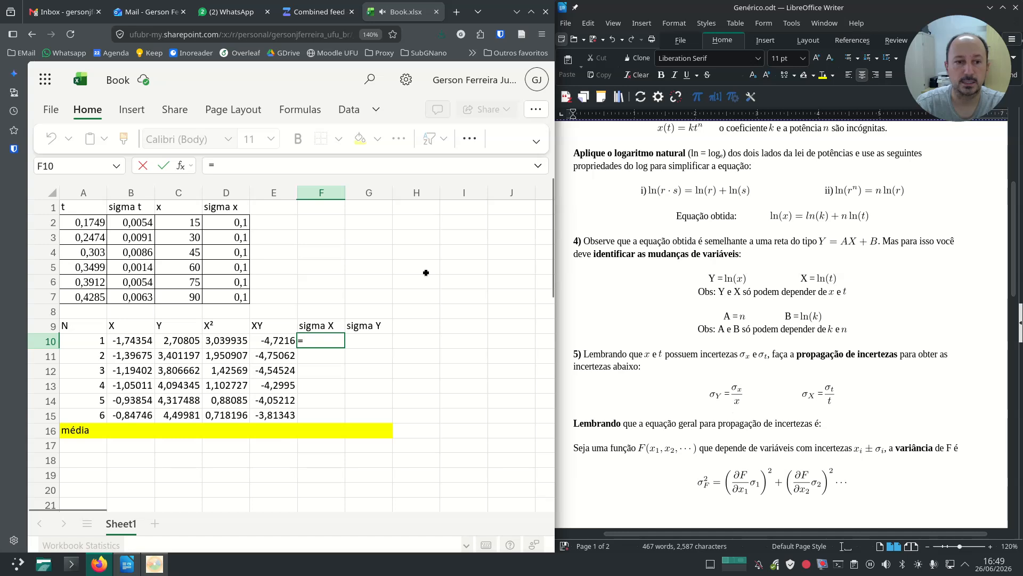
pyautogui.click(228, 224)
pyautogui.write('/')
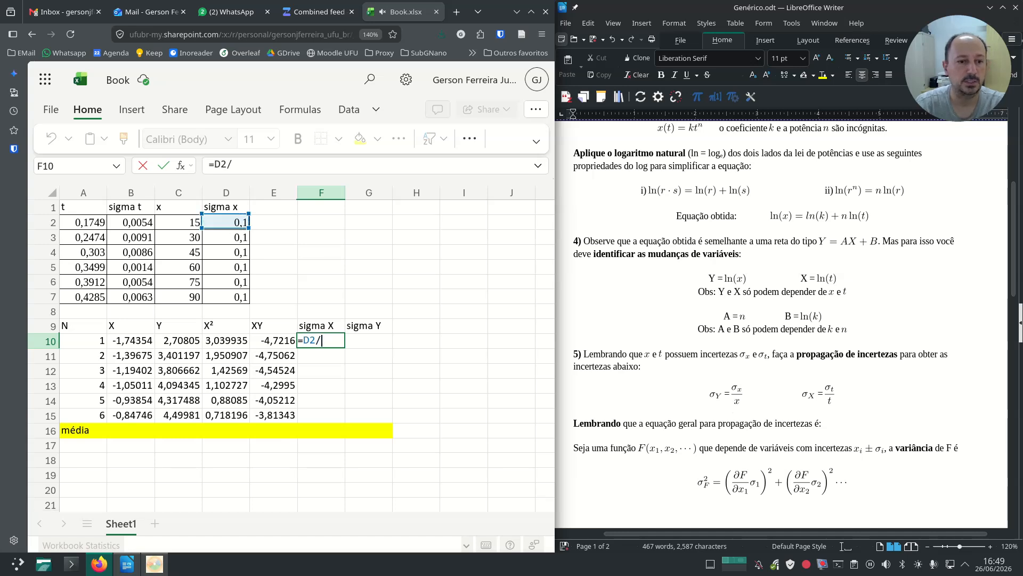
pyautogui.click(184, 223)
pyautogui.press('Tab')
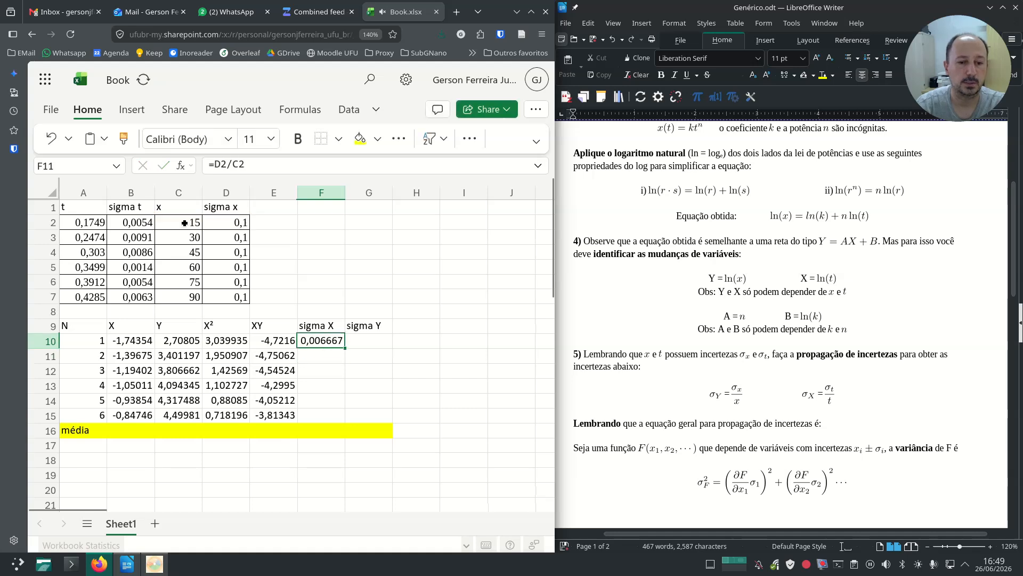
pyautogui.press('Left')
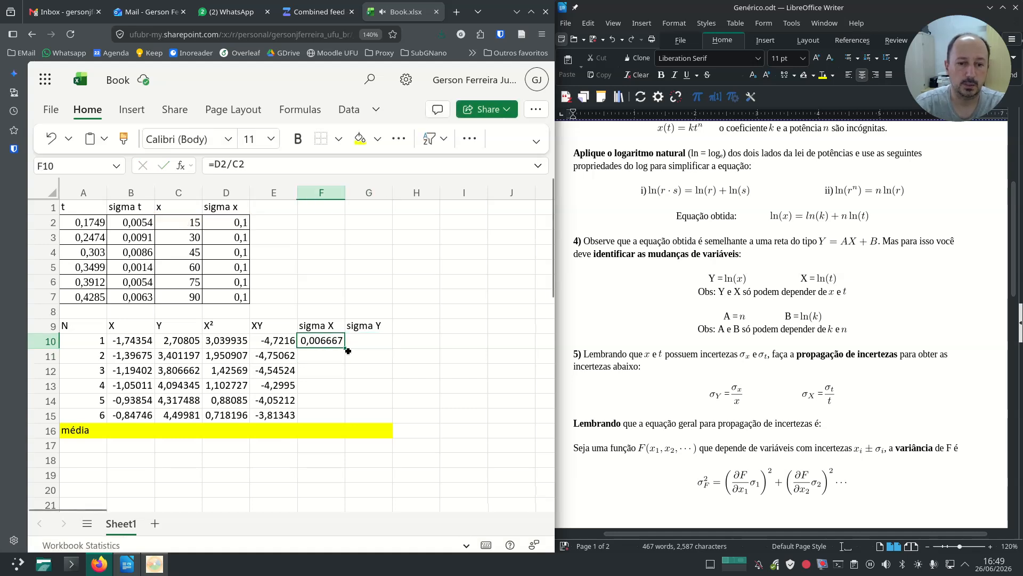
pyautogui.moveTo(346, 349); pyautogui.dragTo(338, 415)
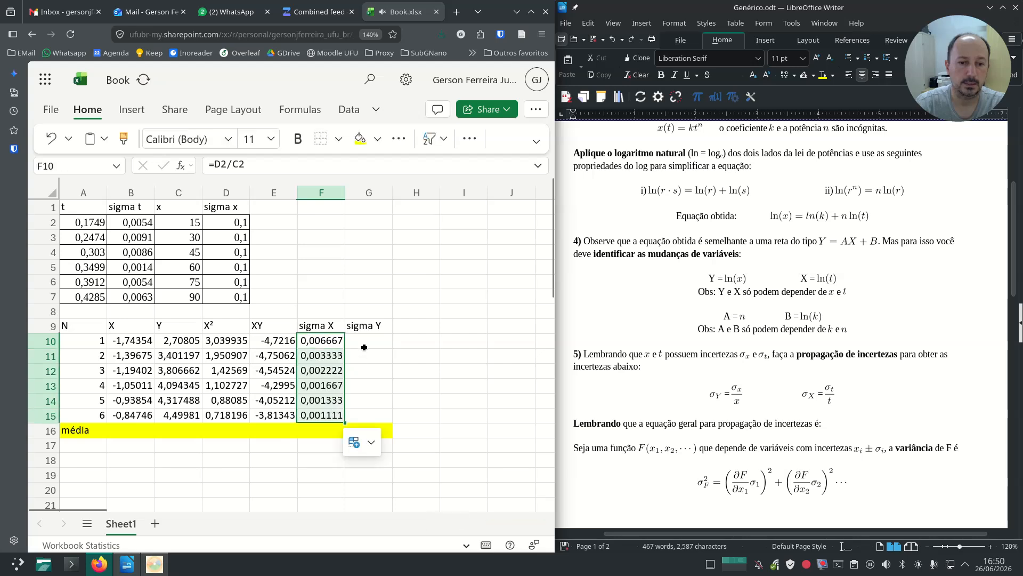
# - Enter =B2/A2 in G10 under sigma Y and fill the formula down to G15
pyautogui.click(367, 342)
pyautogui.write('=')
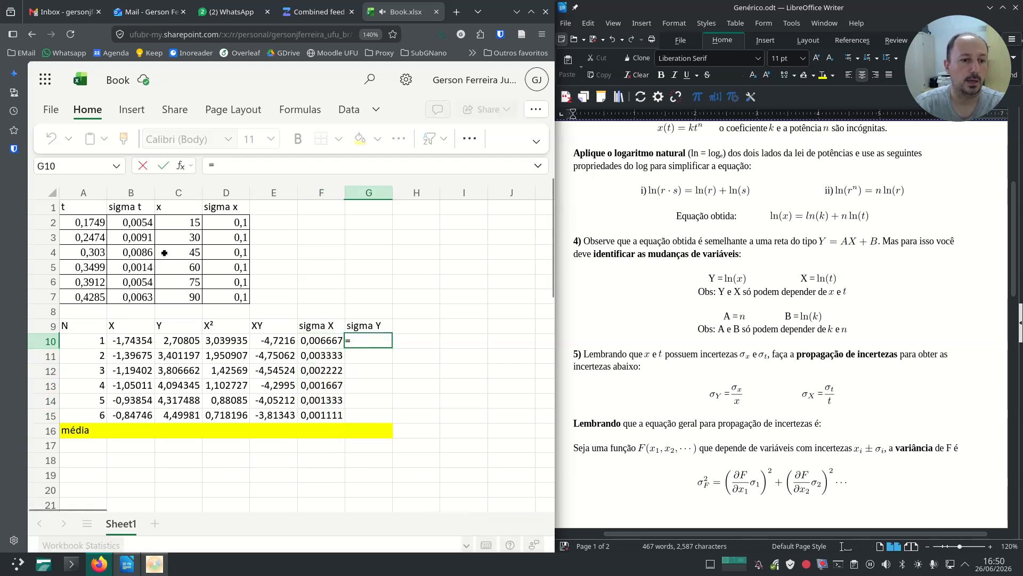
pyautogui.click(143, 225)
pyautogui.write('8')
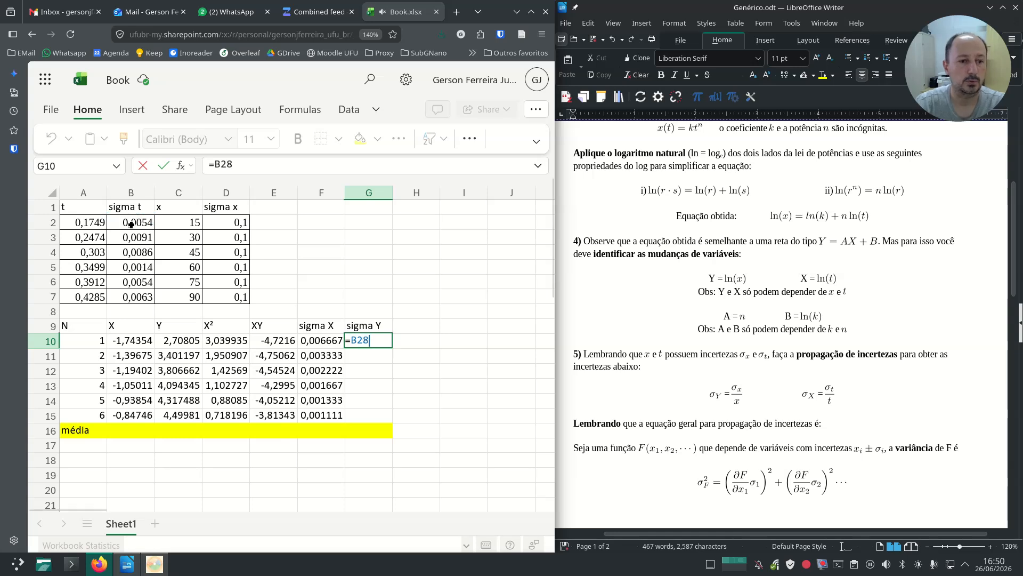
pyautogui.press('BackSpace')
pyautogui.write('/')
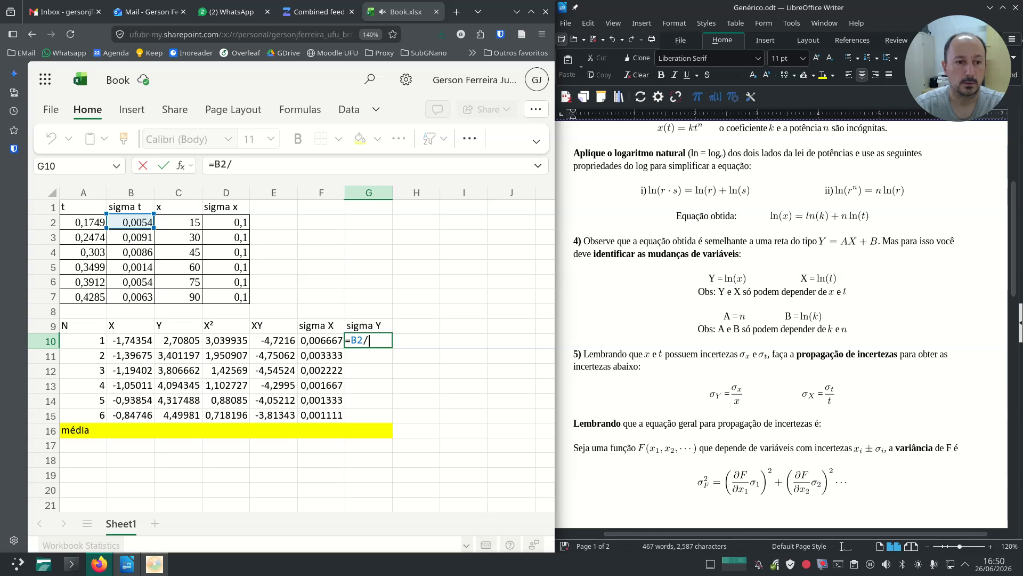
pyautogui.click(97, 224)
pyautogui.press('Return')
pyautogui.press('Up')
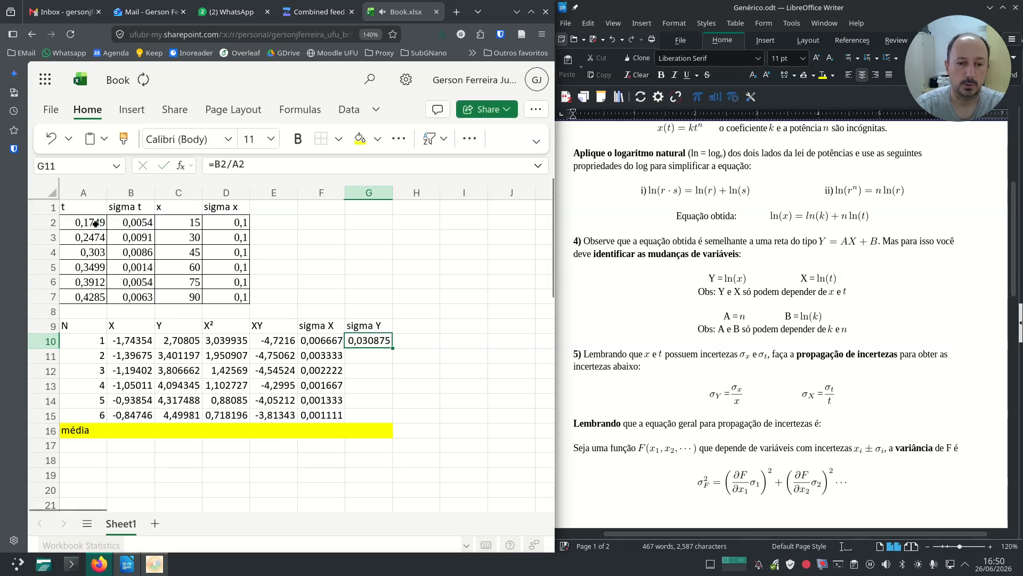
pyautogui.moveTo(393, 348); pyautogui.dragTo(390, 415)
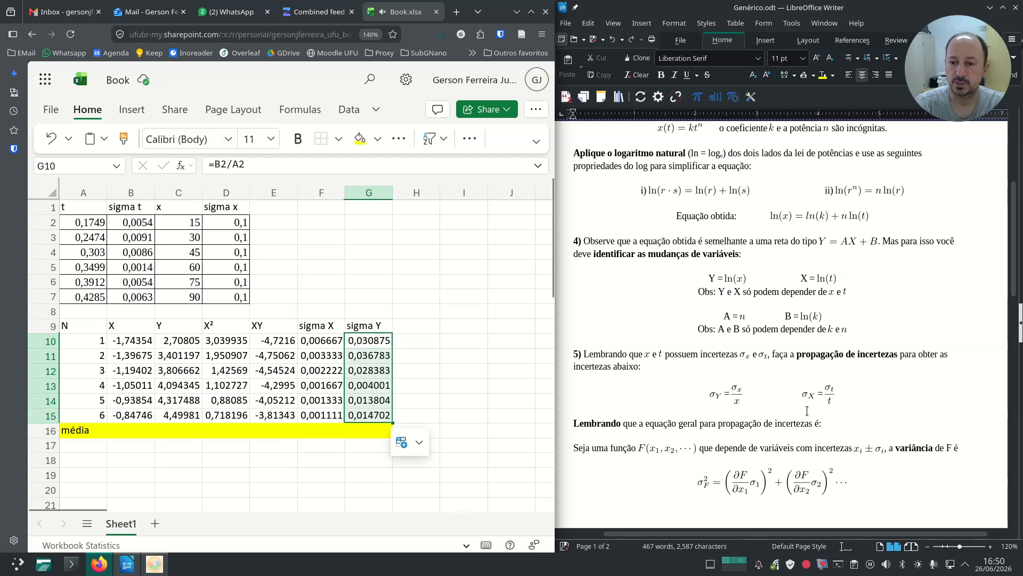
# - Compute the column averages by entering =AVERAGE(B10:B15) in B16 and filling the formula across to G16
pyautogui.click(138, 429)
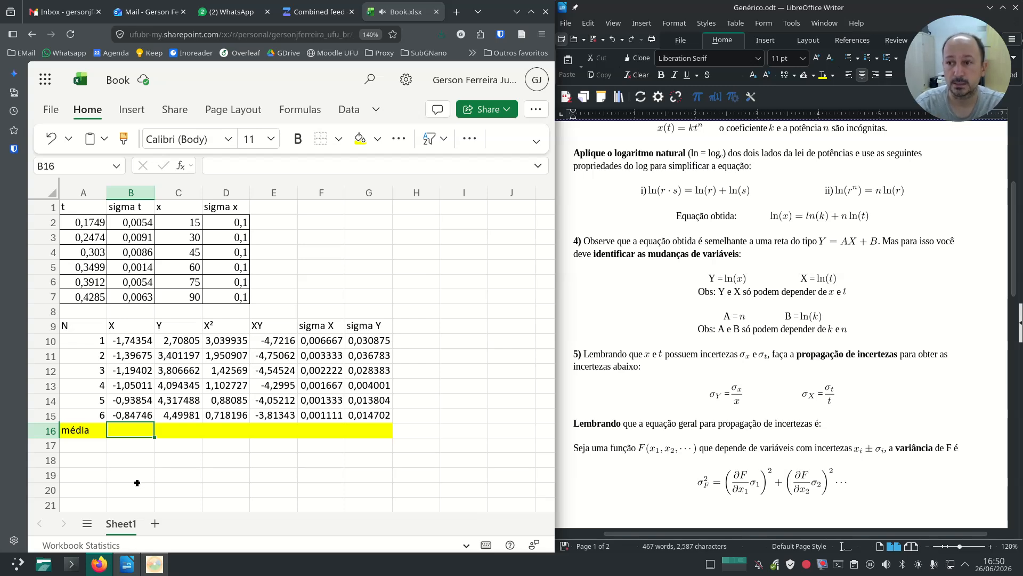
pyautogui.write('=ave')
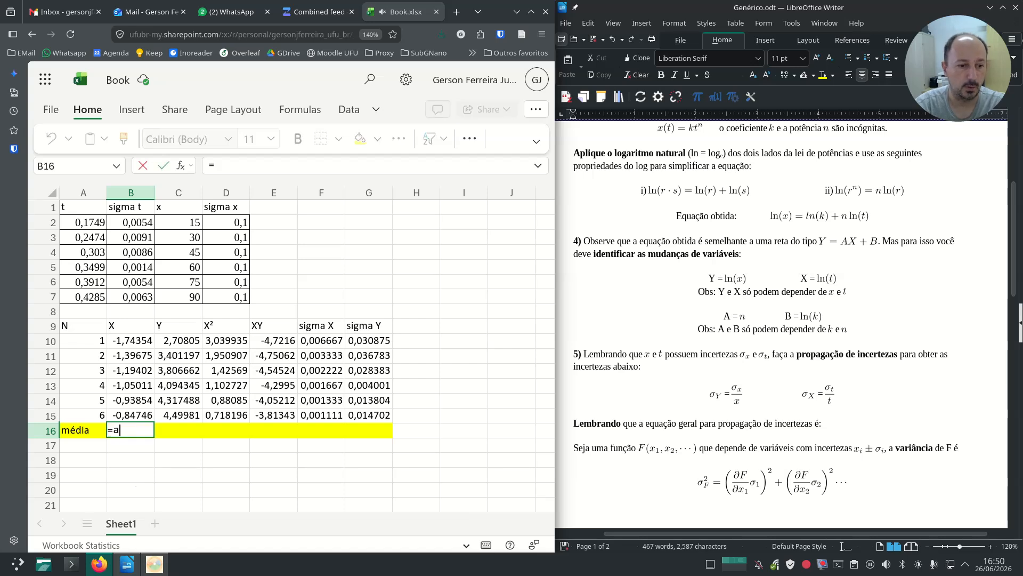
pyautogui.press('Down')
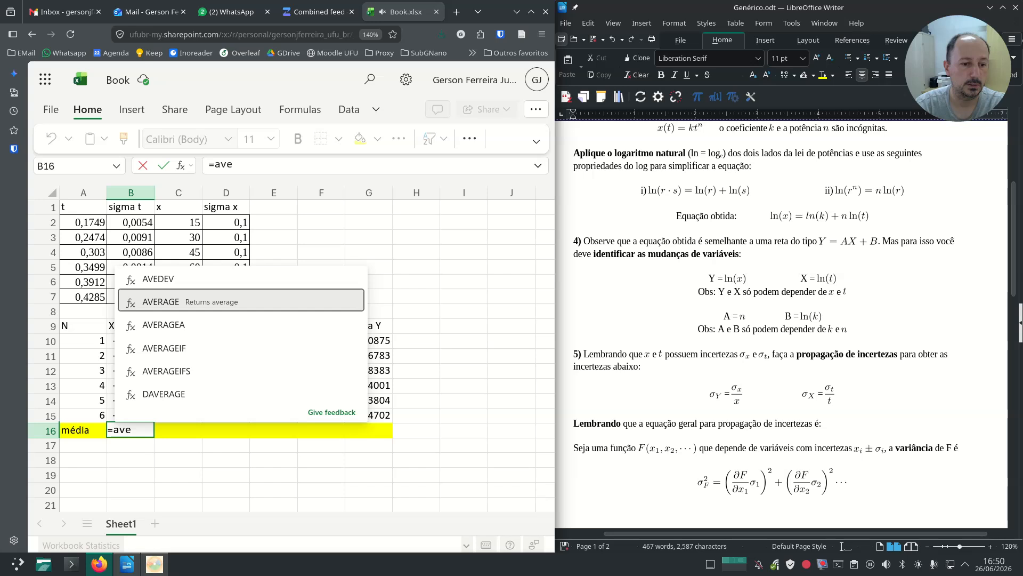
pyautogui.press('Tab')
pyautogui.moveTo(134, 344); pyautogui.dragTo(129, 414)
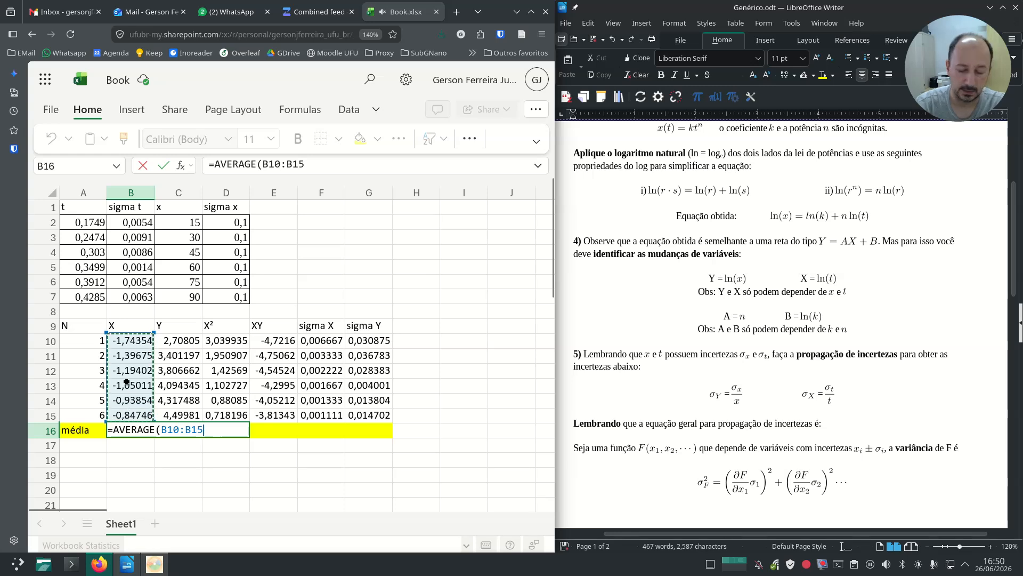
pyautogui.press('Return')
pyautogui.press('Up')
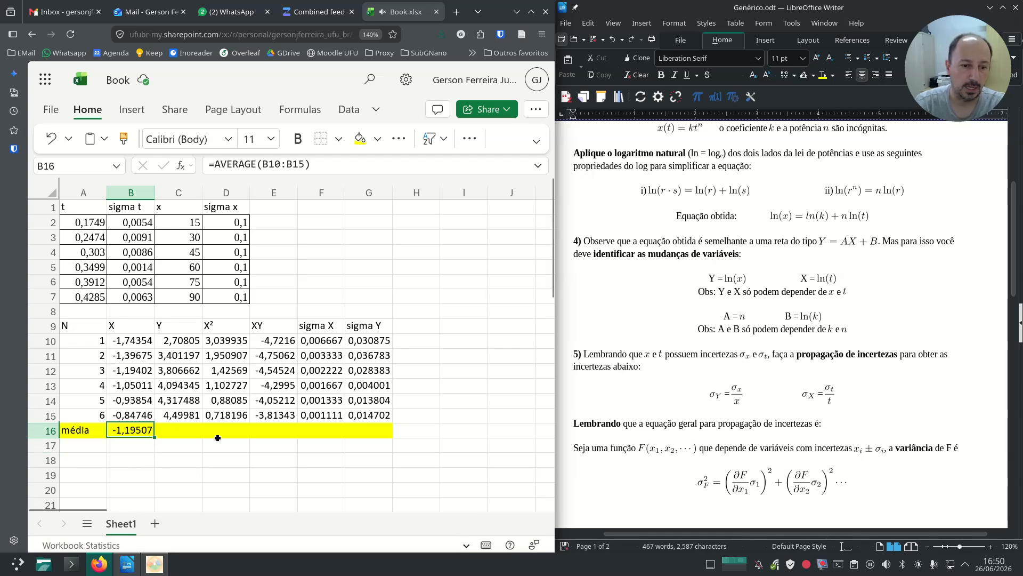
pyautogui.moveTo(153, 438); pyautogui.dragTo(387, 436)
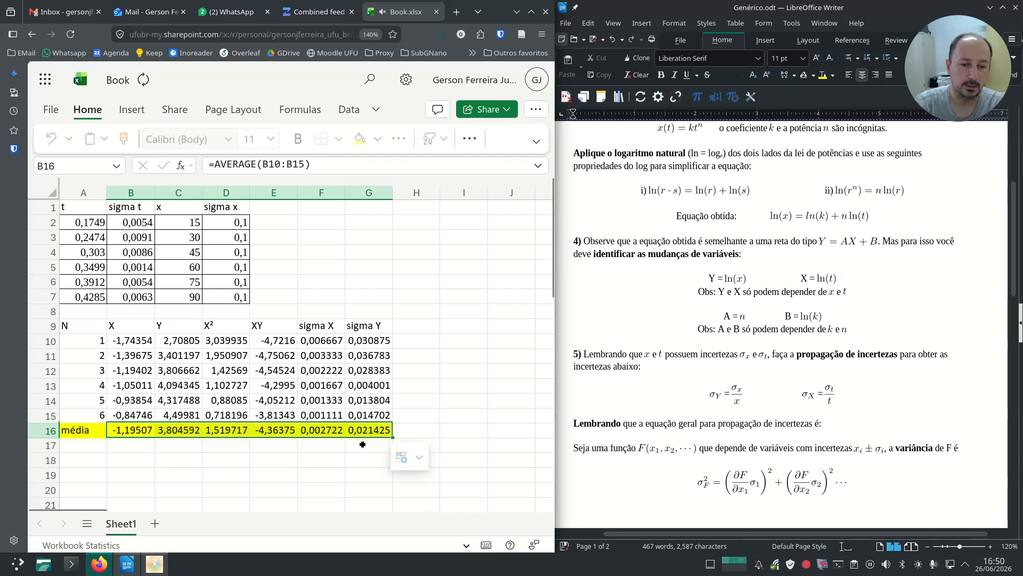
# - Following the worksheet's regression formulas, label A18 Delta and enter =D16-B16*B16 in B18
pyautogui.click(181, 461)
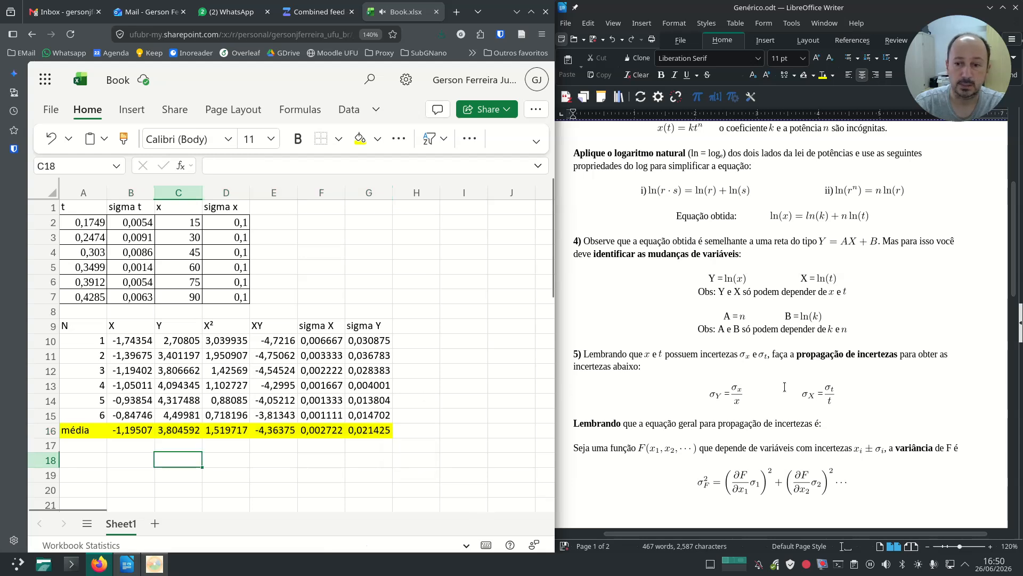
pyautogui.scroll(-6, 788, 356)
pyautogui.scroll(-6, 788, 356)
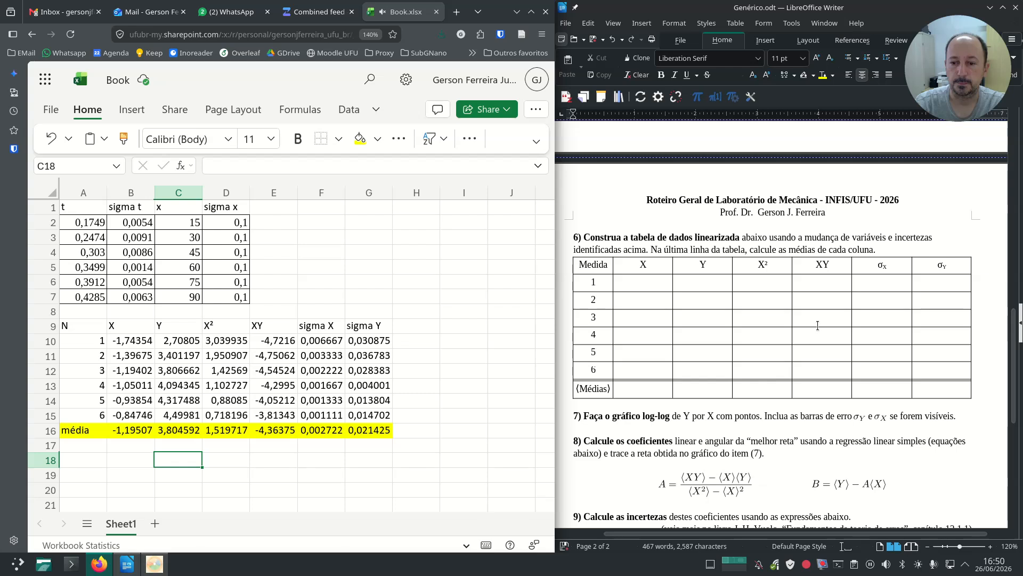
pyautogui.scroll(-2, 742, 381)
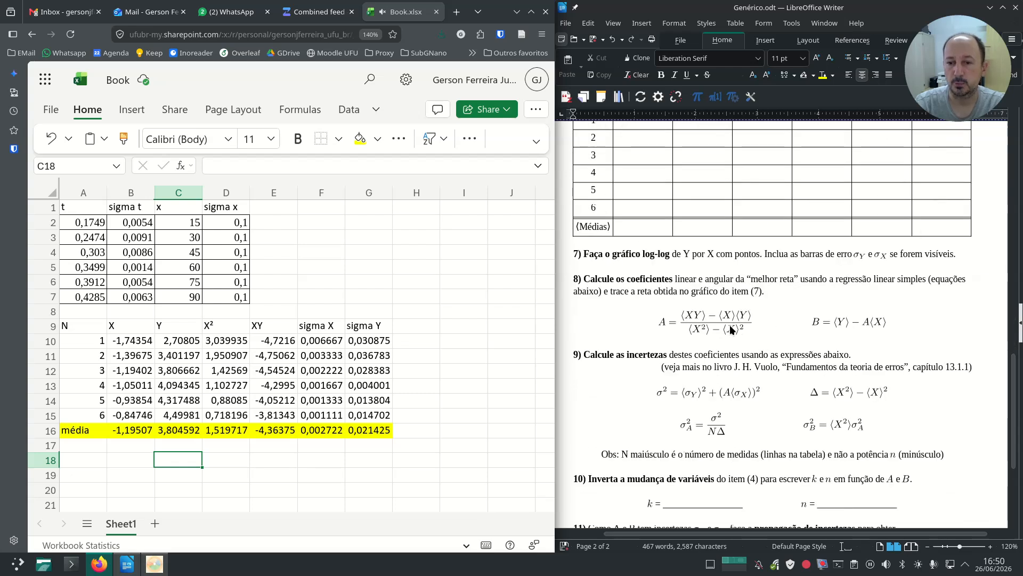
pyautogui.scroll(-1, 730, 329)
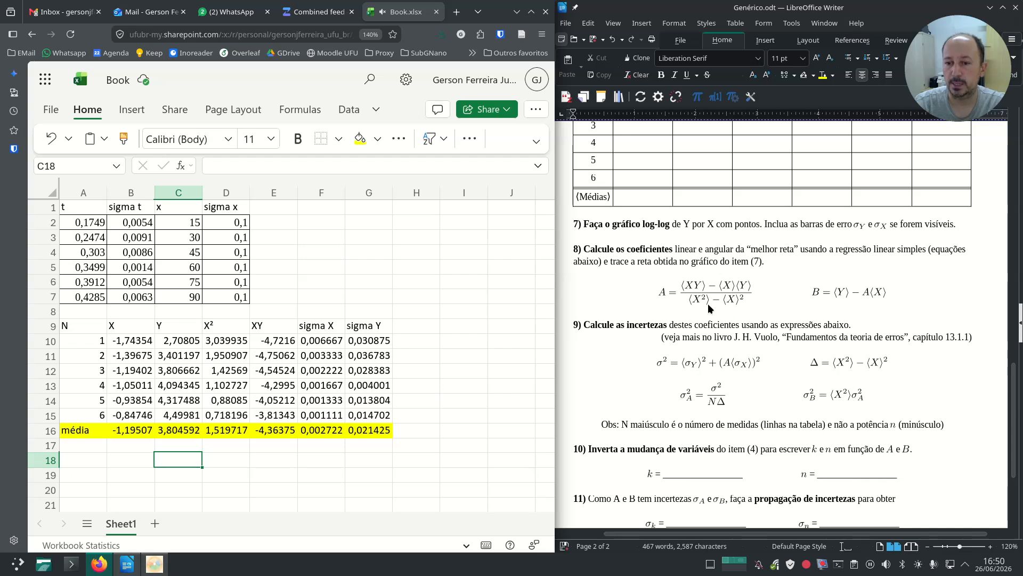
pyautogui.click(87, 458)
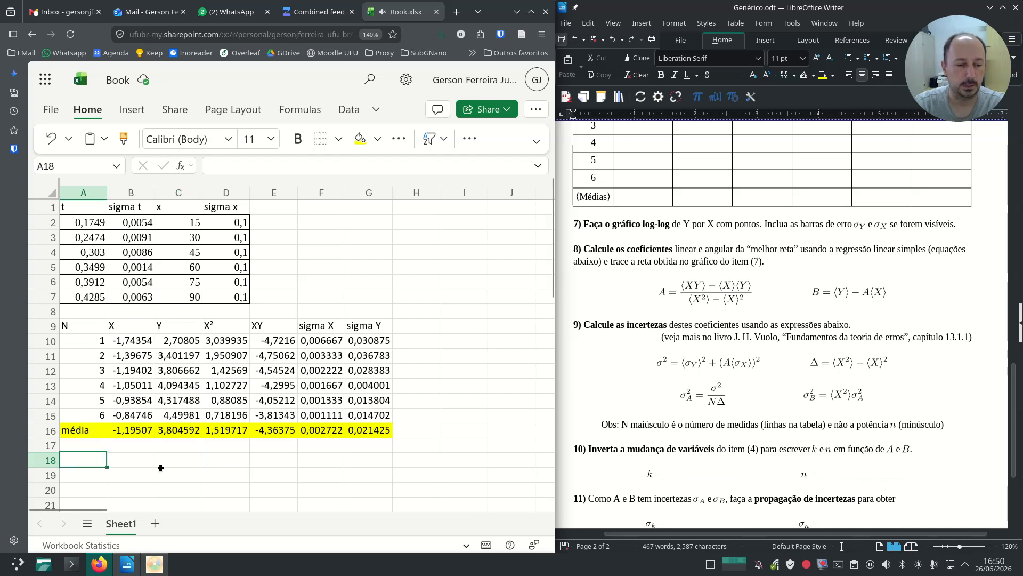
pyautogui.write('Delta')
pyautogui.press('Tab')
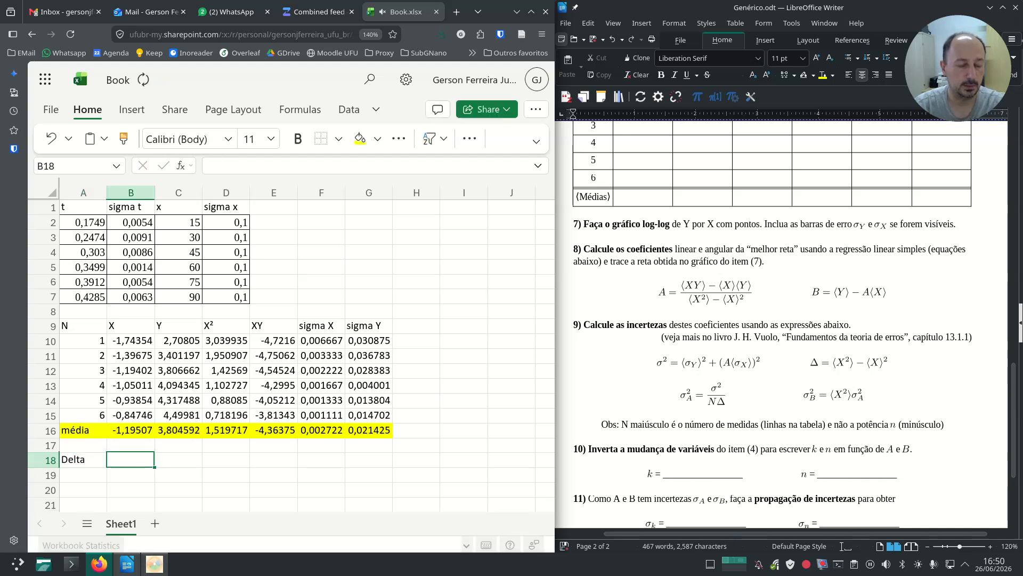
pyautogui.write('=')
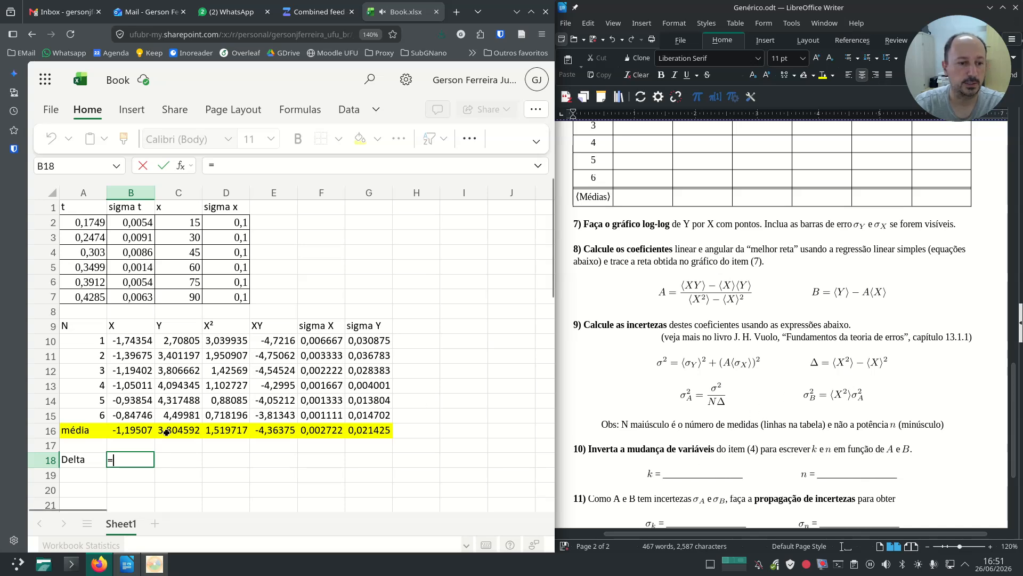
pyautogui.click(226, 432)
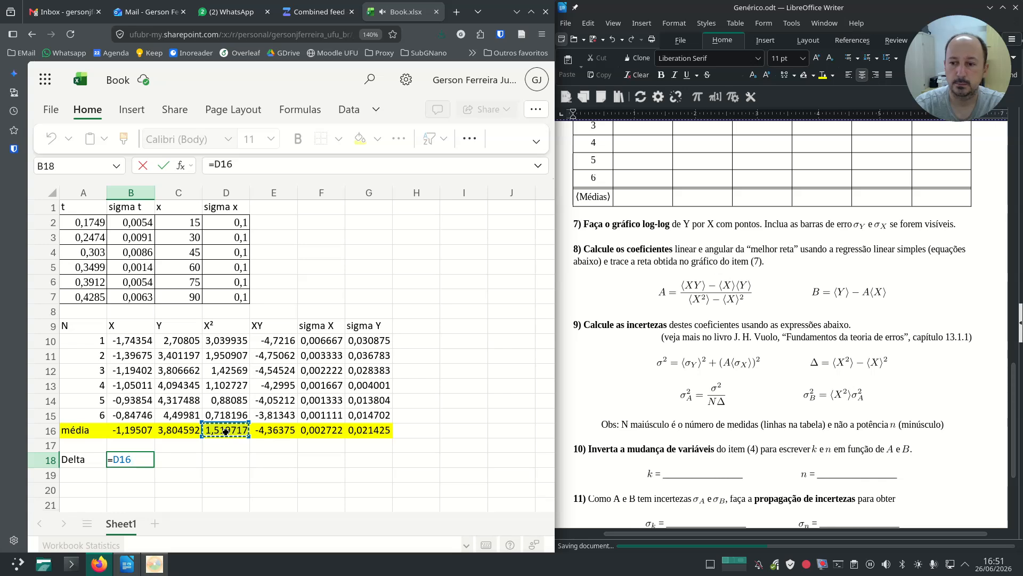
pyautogui.write('-')
pyautogui.click(130, 429)
pyautogui.write('*')
pyautogui.click(130, 431)
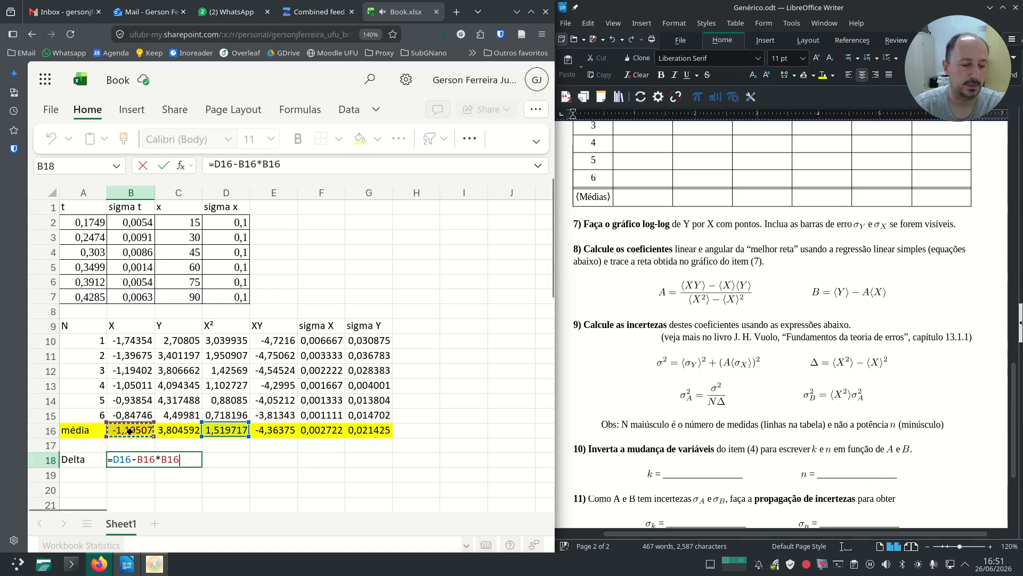
pyautogui.press('Return')
# - Label A19 as A and compute the slope in B19 with =(E16-B16*C16)/B18
pyautogui.press('Left')
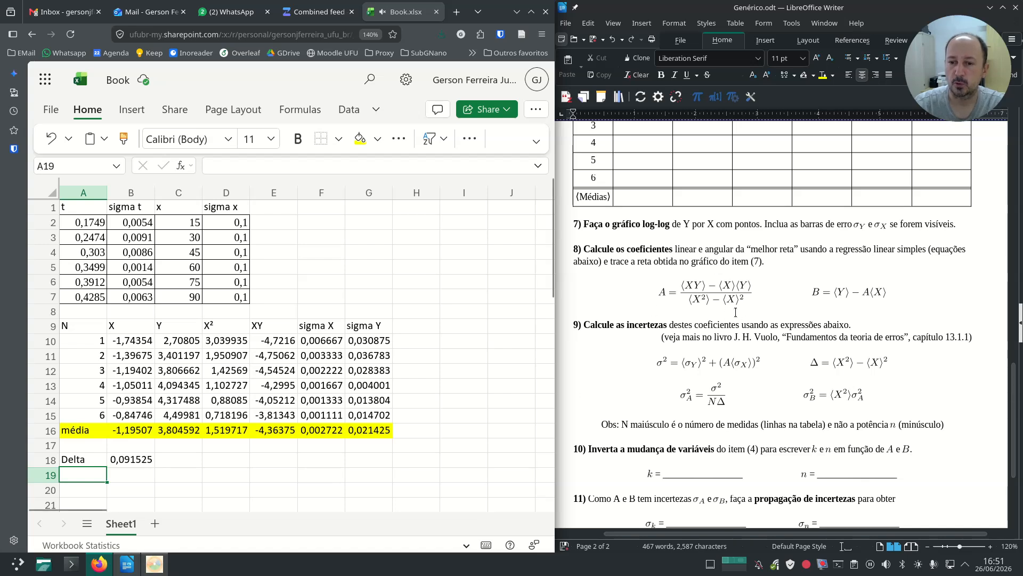
pyautogui.write('A')
pyautogui.press('Tab')
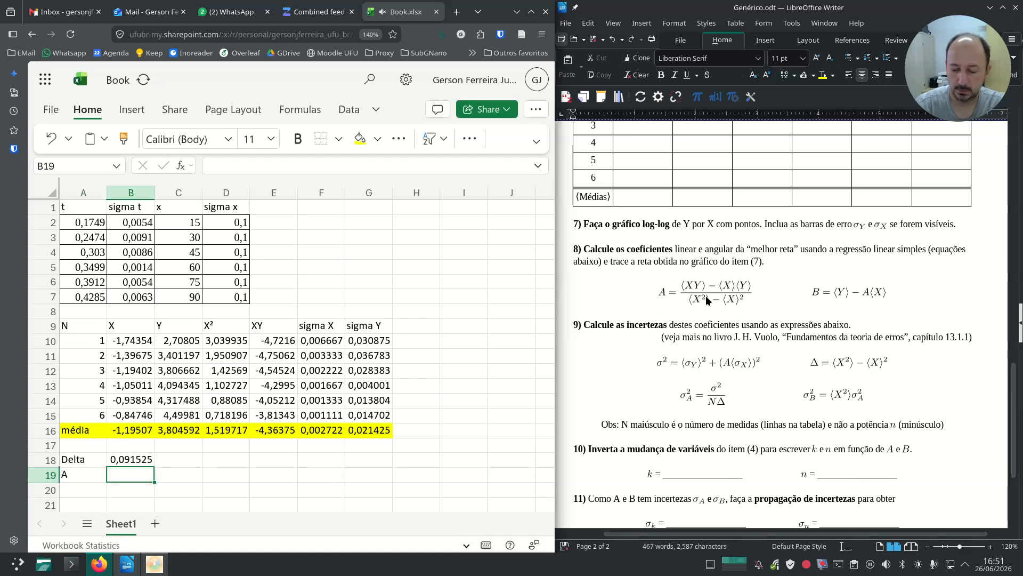
pyautogui.write('=(')
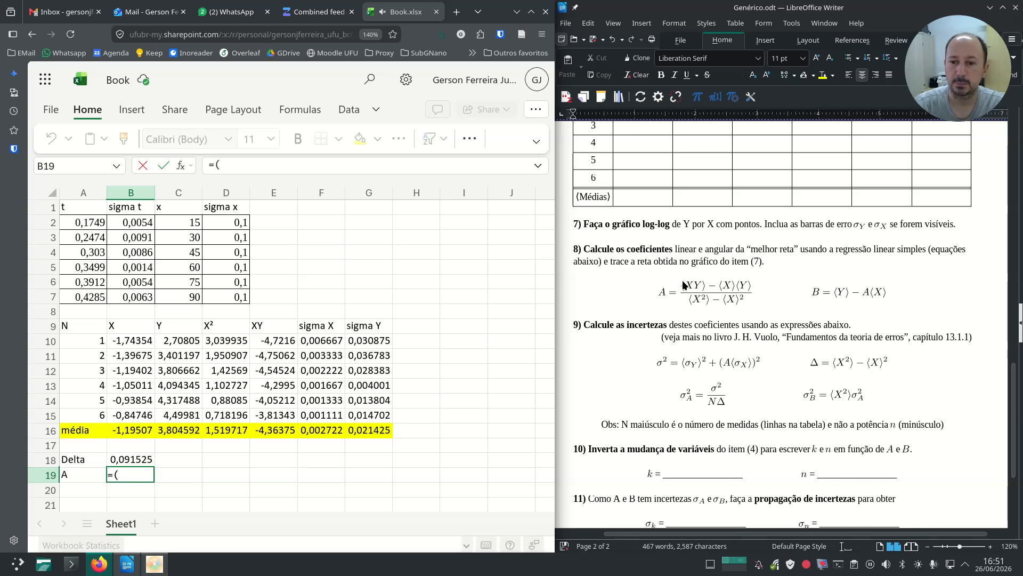
pyautogui.click(276, 436)
pyautogui.write('-')
pyautogui.click(143, 434)
pyautogui.write('*')
pyautogui.click(180, 431)
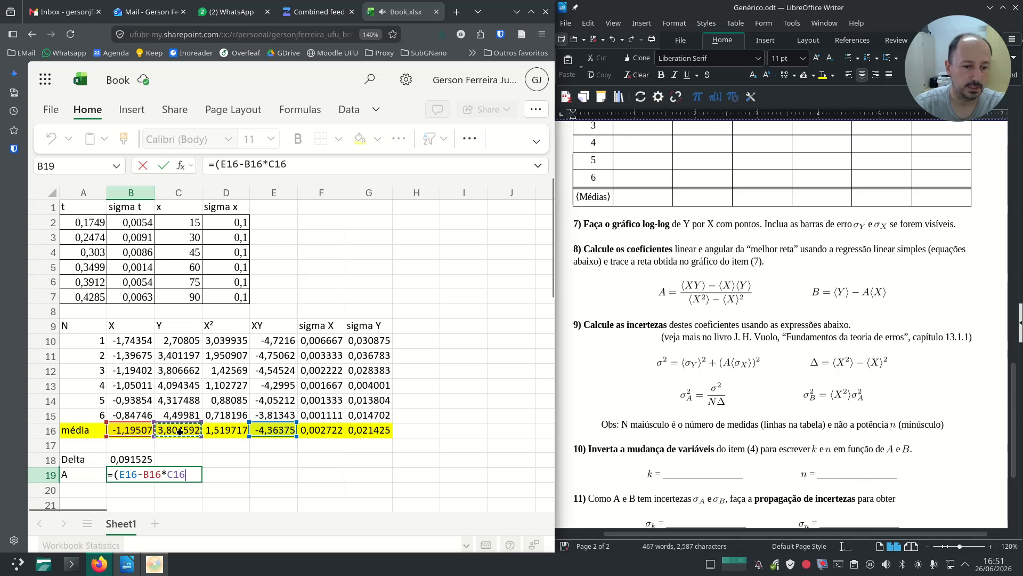
pyautogui.write(')/')
pyautogui.click(145, 459)
pyautogui.press('Return')
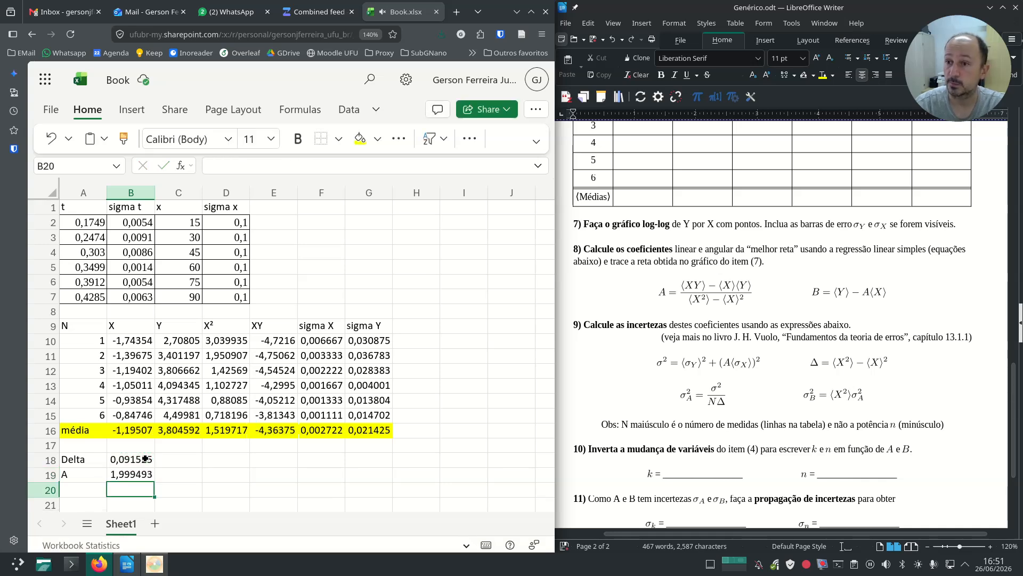
# - Label A20 as B and compute the intercept in B20 with =C16-B19*B16
pyautogui.press('Left')
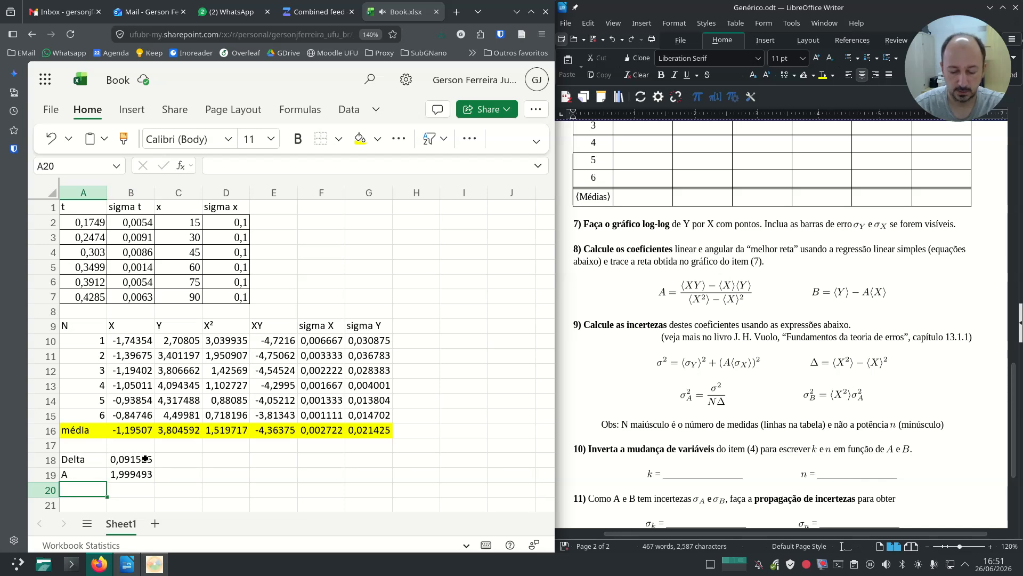
pyautogui.write('B')
pyautogui.press('Tab')
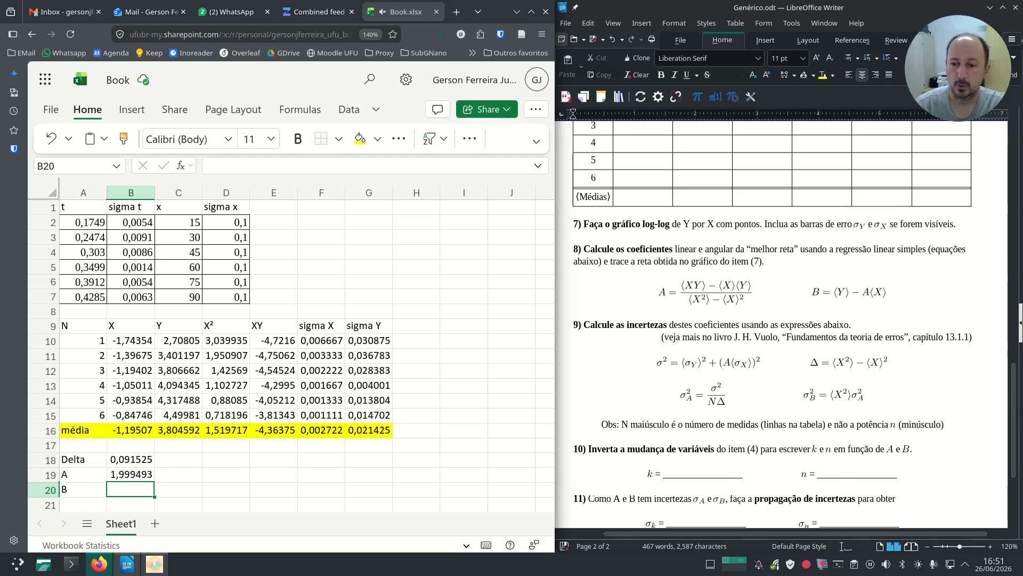
pyautogui.write('=')
pyautogui.click(167, 431)
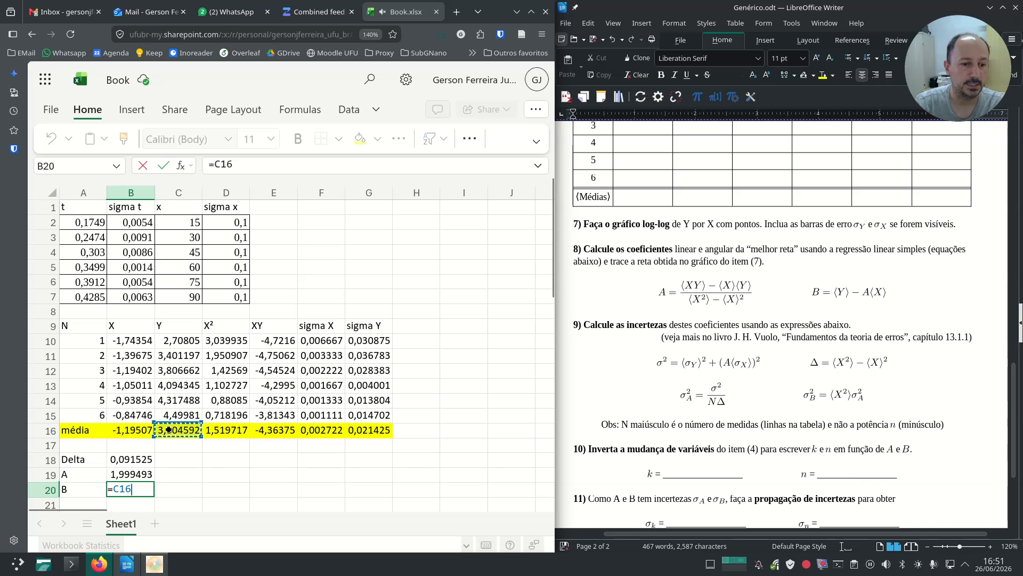
pyautogui.write('-')
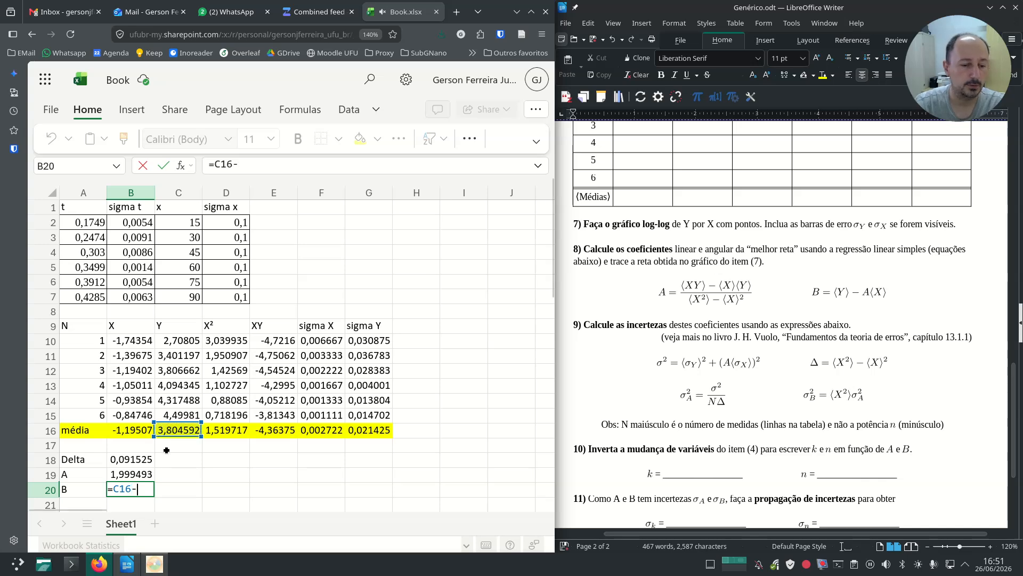
pyautogui.click(130, 474)
pyautogui.write('*')
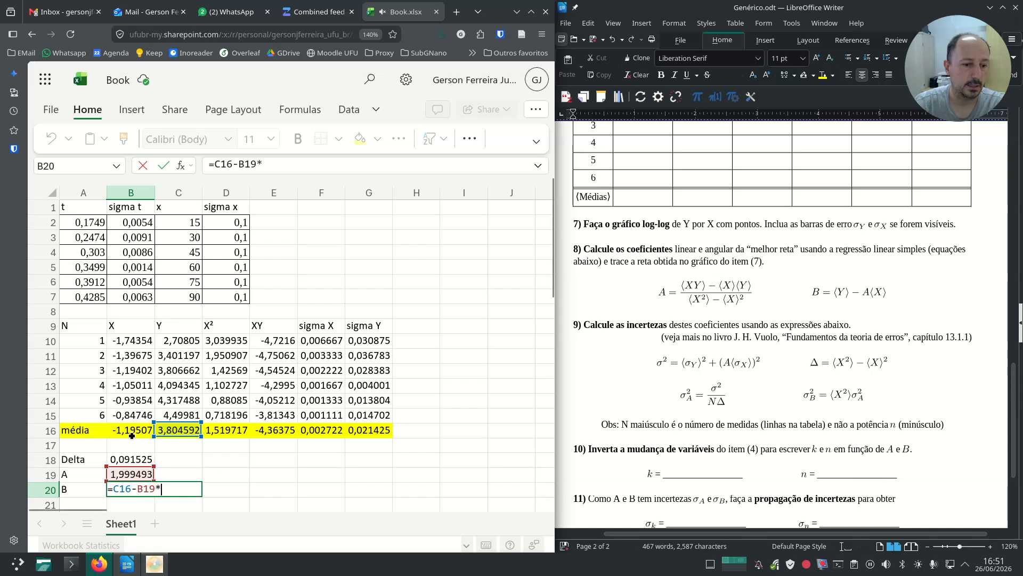
pyautogui.click(133, 430)
pyautogui.press('Return')
# - Label cell A21 as sigma, below the B coefficient row
pyautogui.press('Left')
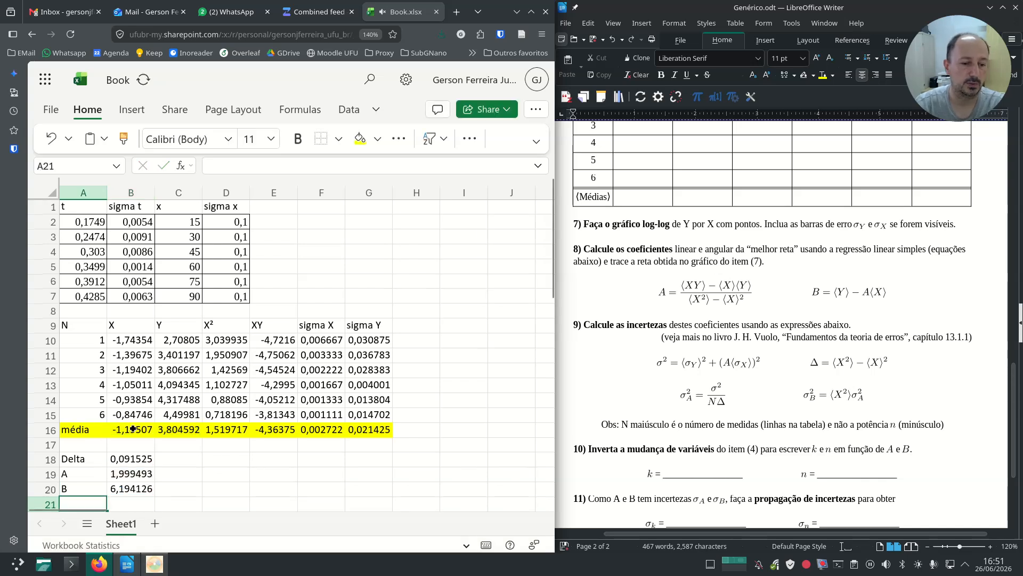
pyautogui.scroll(-3, 237, 383)
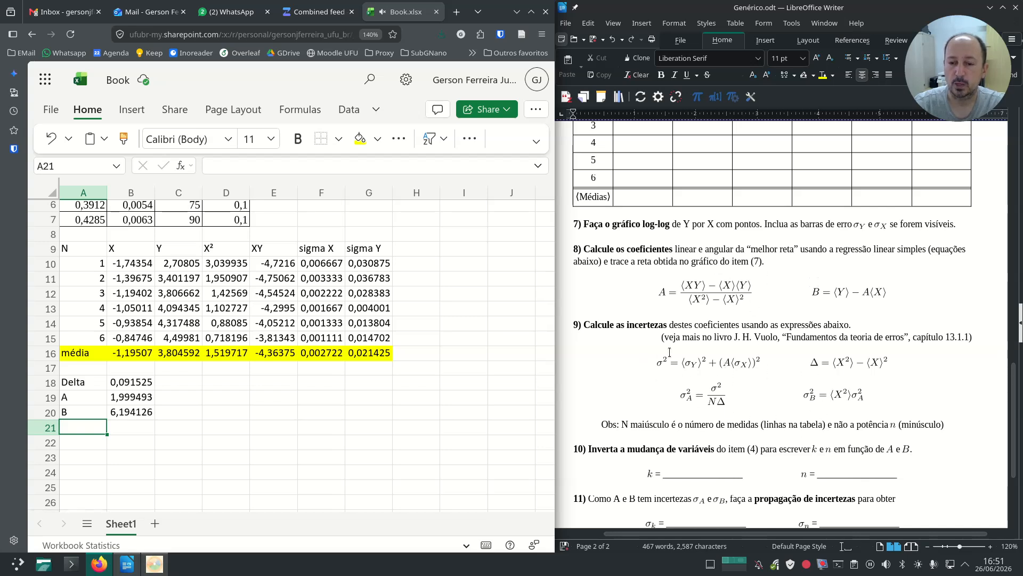
pyautogui.write('s')
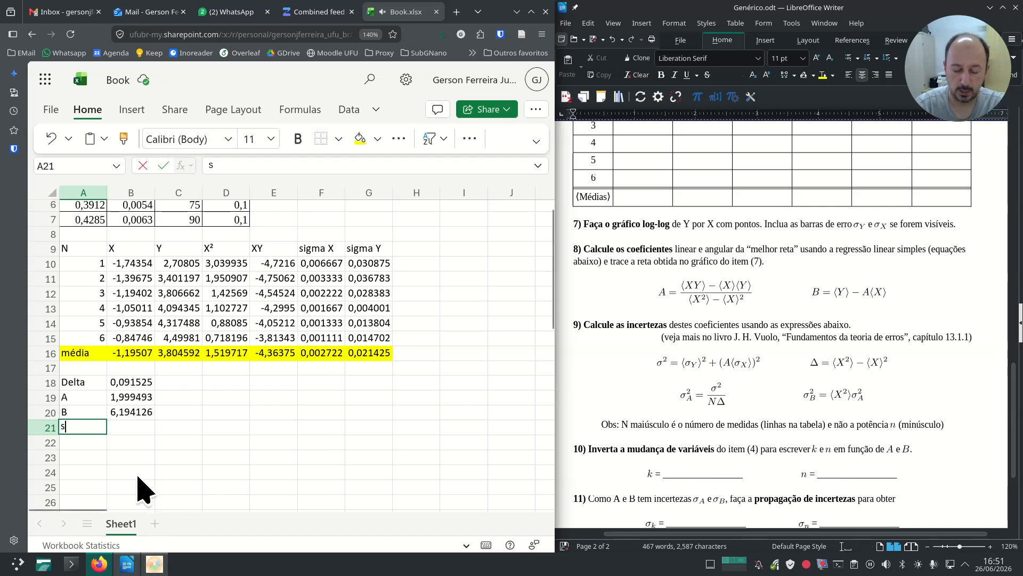
pyautogui.write('igma')
pyautogui.press('Tab')
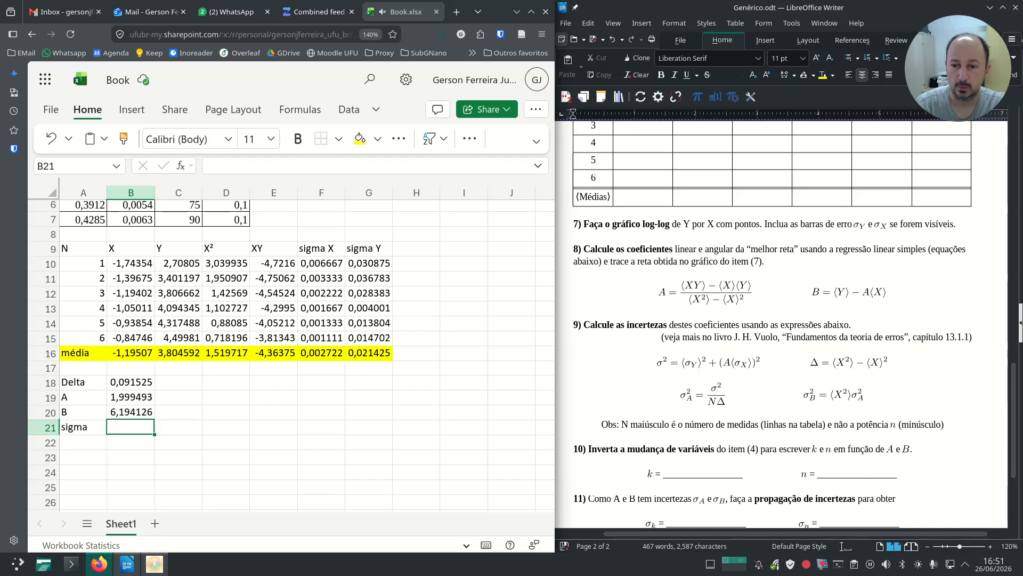
# - Following the worksheet's σ² expression, compute sigma in B21 with =SQRT(G16*G16+(B19*F16)^2)
pyautogui.write('=')
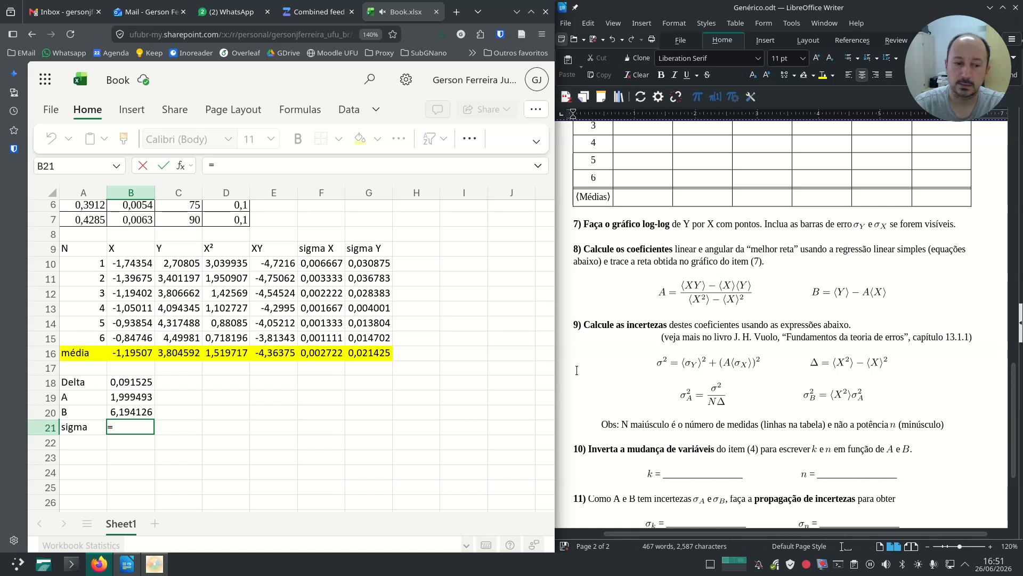
pyautogui.write('sqrt')
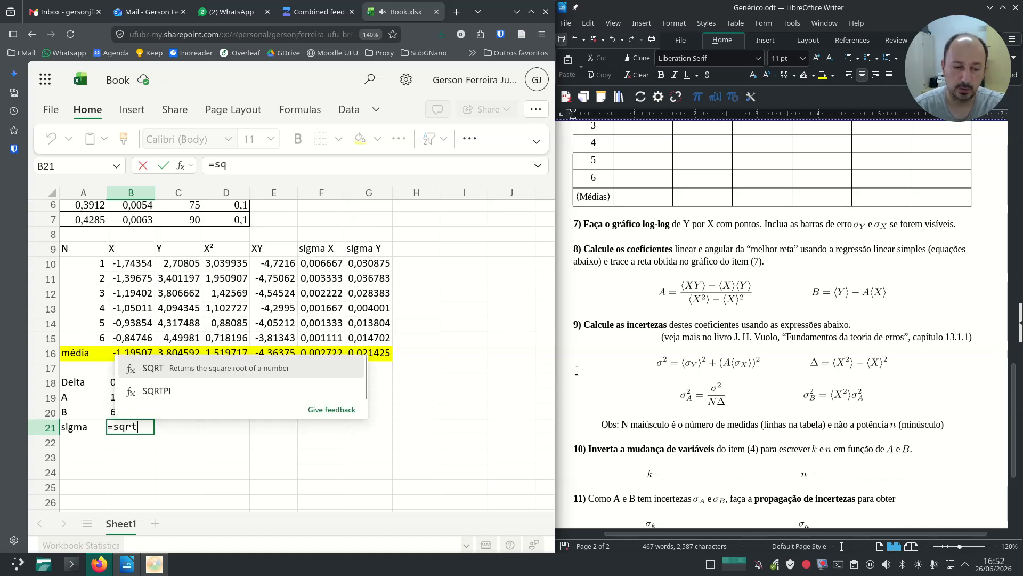
pyautogui.write('(')
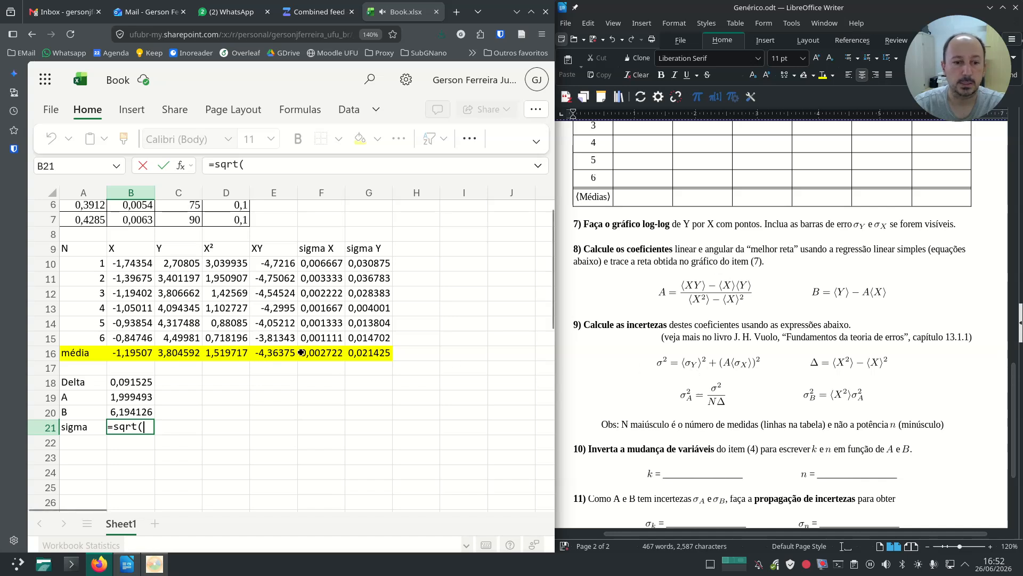
pyautogui.click(373, 353)
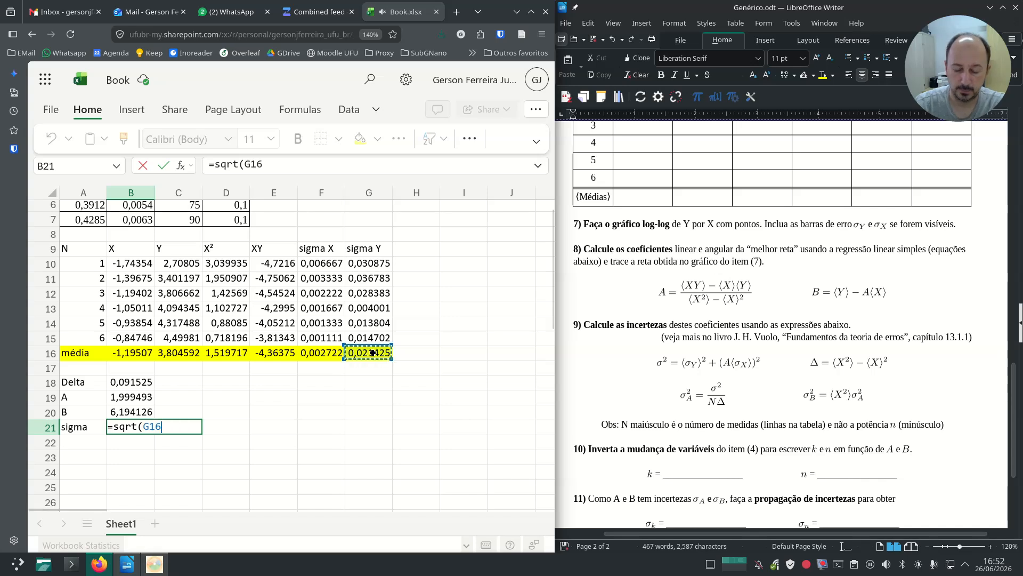
pyautogui.write('*')
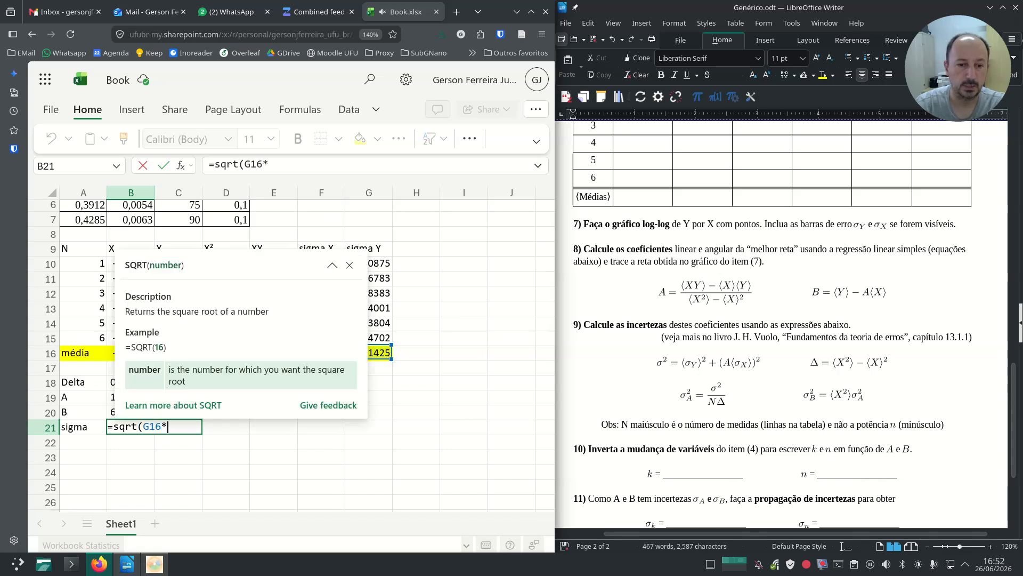
pyautogui.click(388, 353)
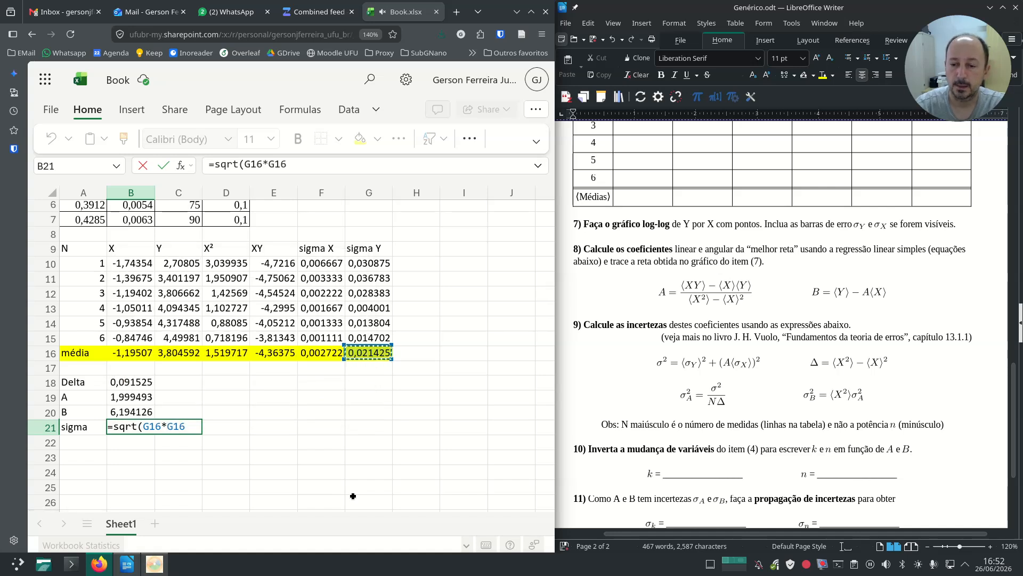
pyautogui.write('+(')
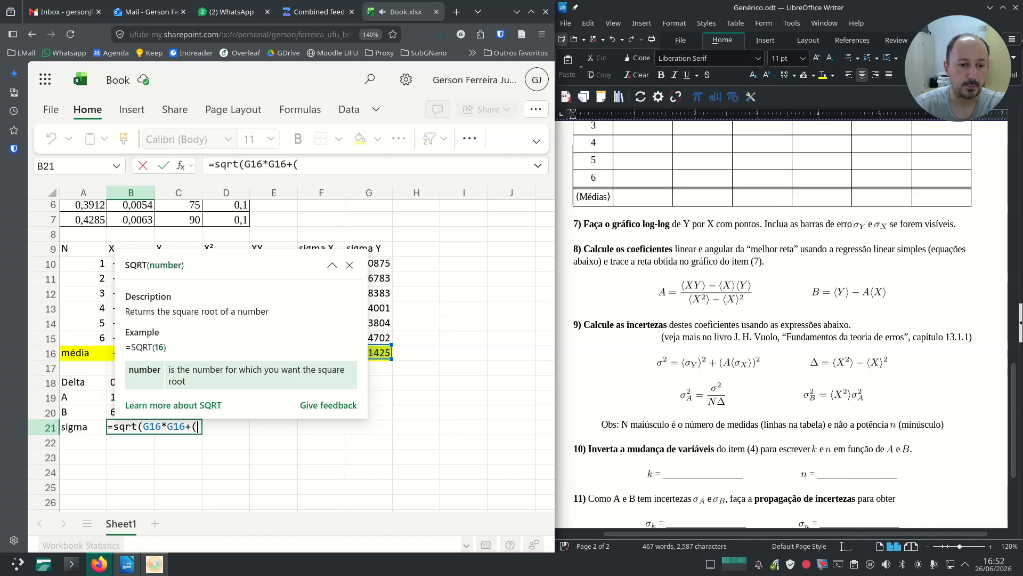
pyautogui.click(128, 390)
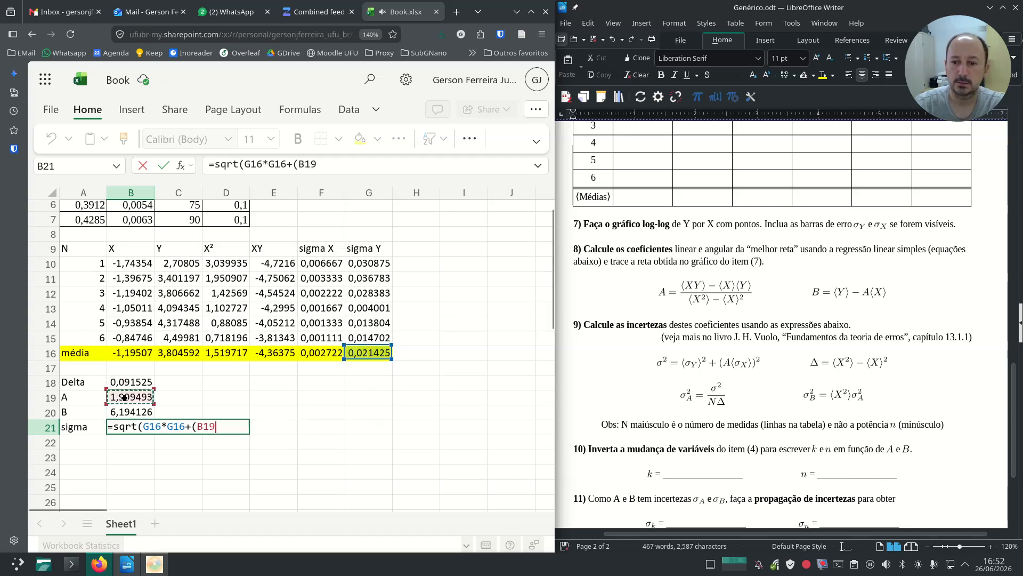
pyautogui.write('*')
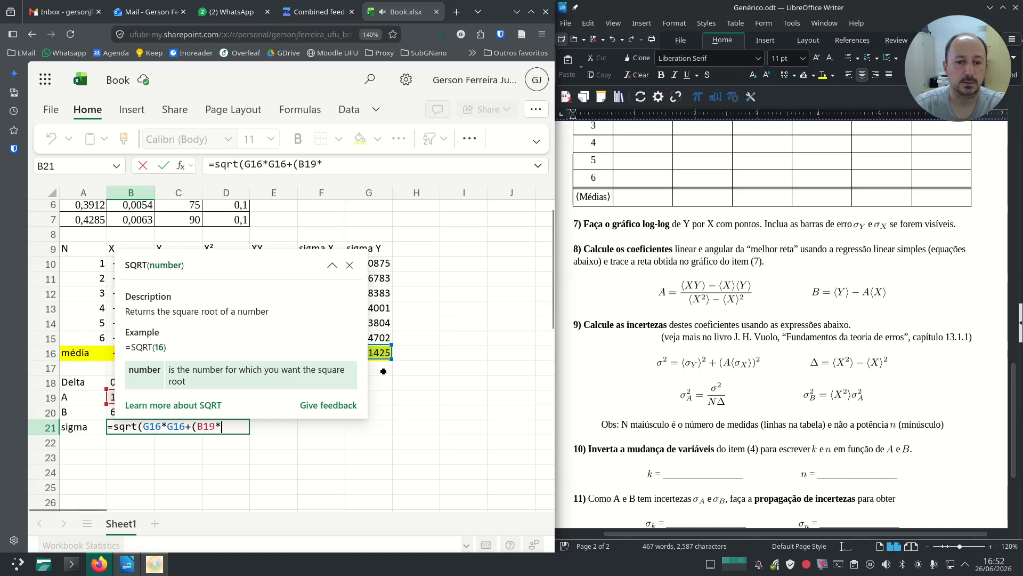
pyautogui.click(326, 353)
pyautogui.write(')')
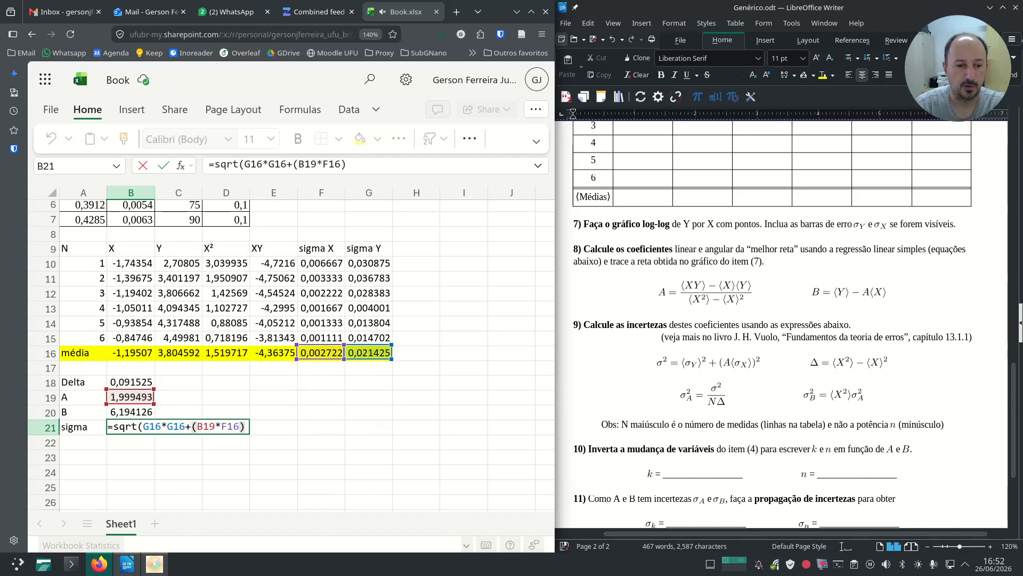
pyautogui.write('^2')
pyautogui.press('BackSpace')
pyautogui.press('BackSpace')
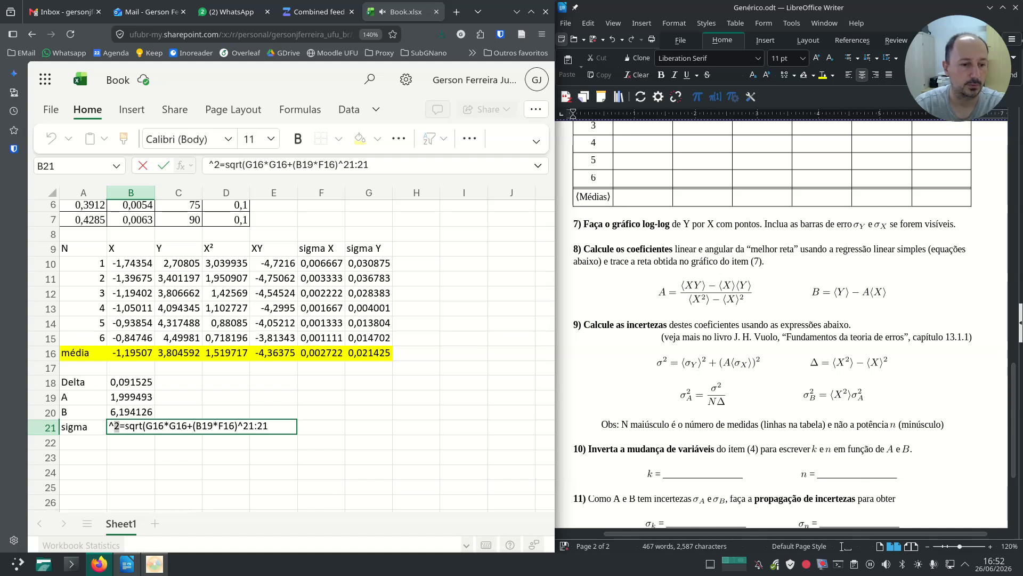
pyautogui.press('BackSpace')
pyautogui.press('BackSpace')
pyautogui.press('BackSpace')
pyautogui.press('BackSpace')
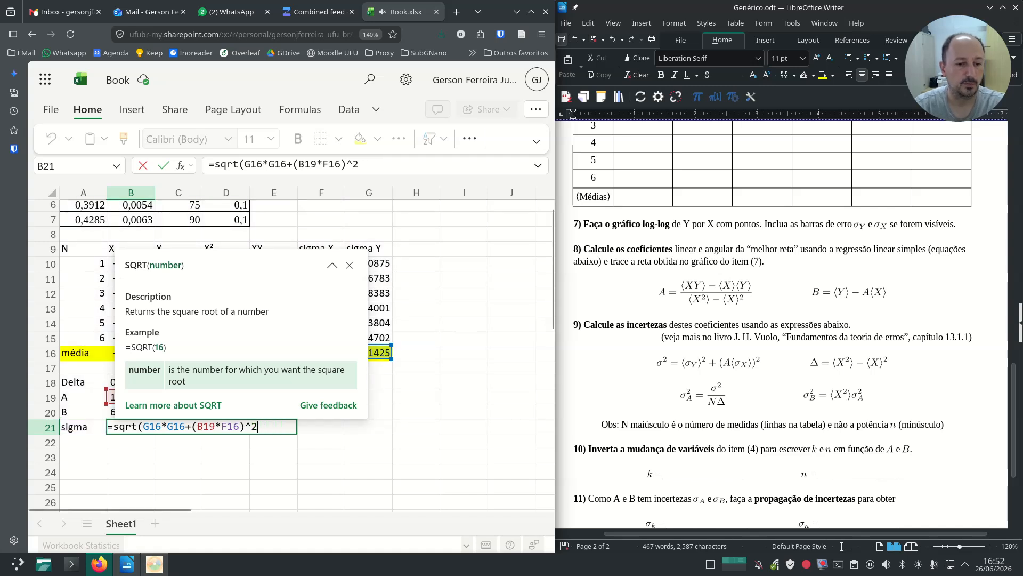
pyautogui.press('Return')
pyautogui.write(')')
pyautogui.press('Return')
pyautogui.press('Up')
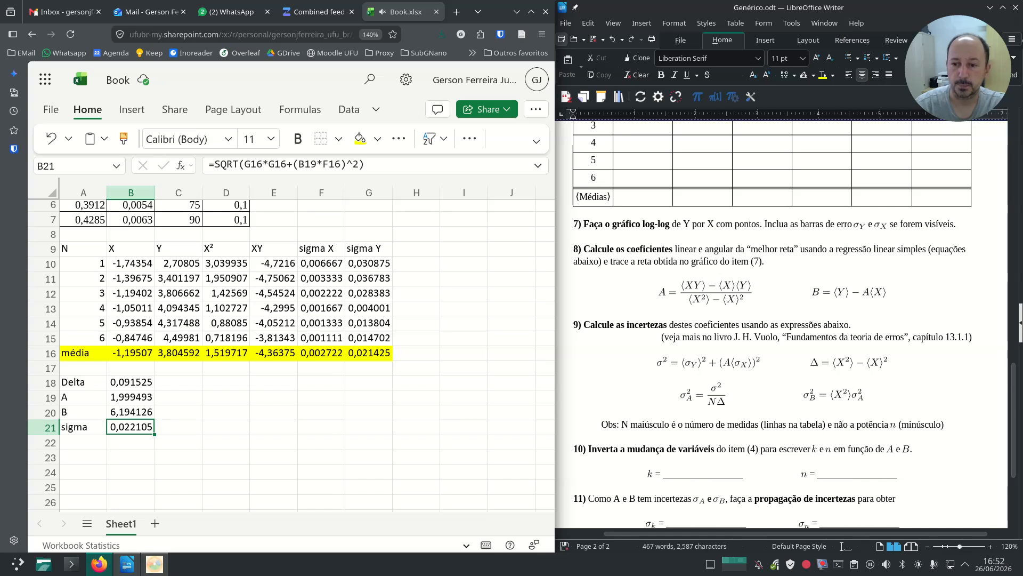
# - Label the coefficient uncertainties beside A and B by entering sigma A in C19 and sigma B in C20
pyautogui.press('Down')
pyautogui.press('Left')
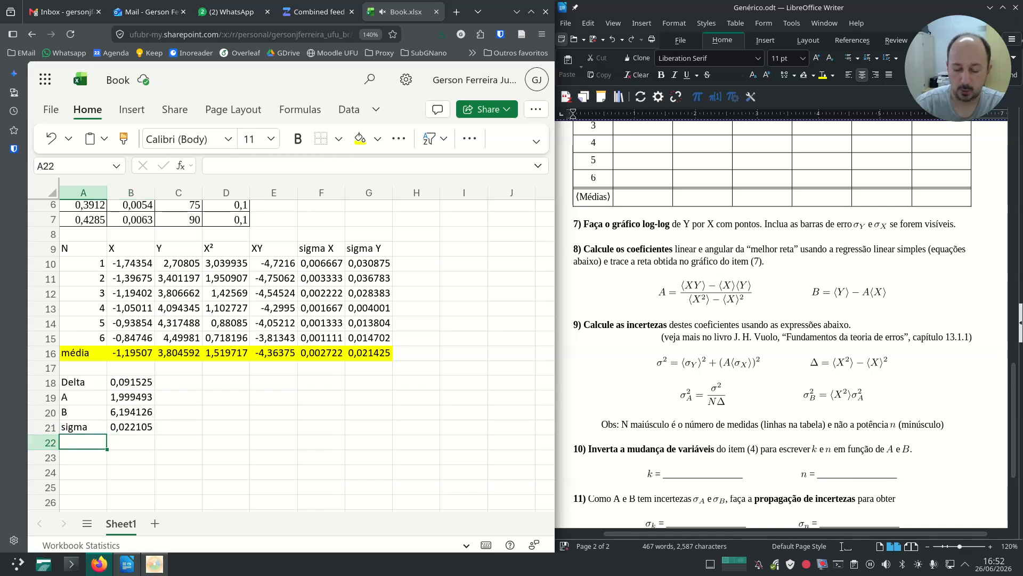
pyautogui.press('Up')
pyautogui.press('Up')
pyautogui.press('Up')
pyautogui.press('Right')
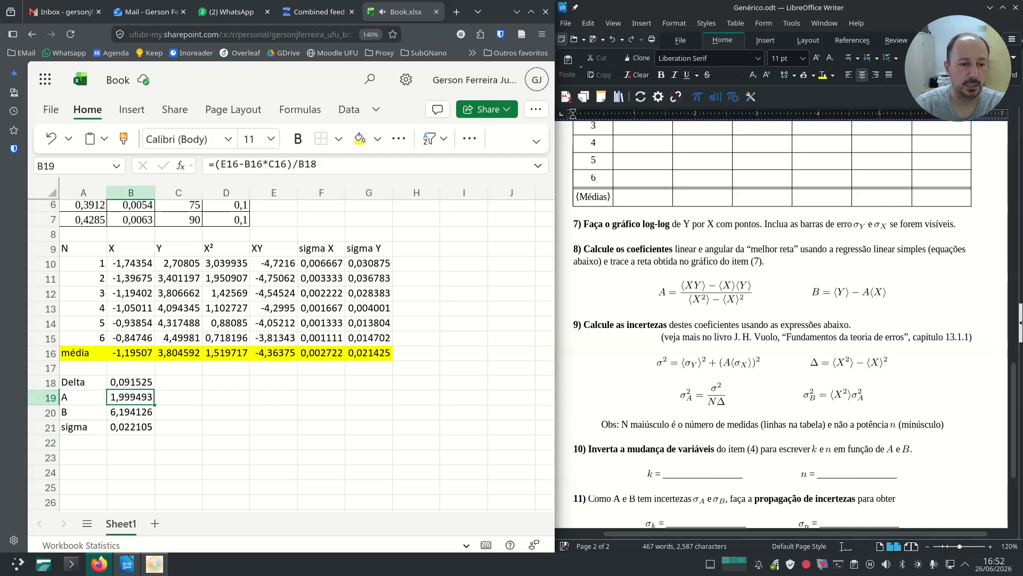
pyautogui.press('Right')
pyautogui.write('sigma A')
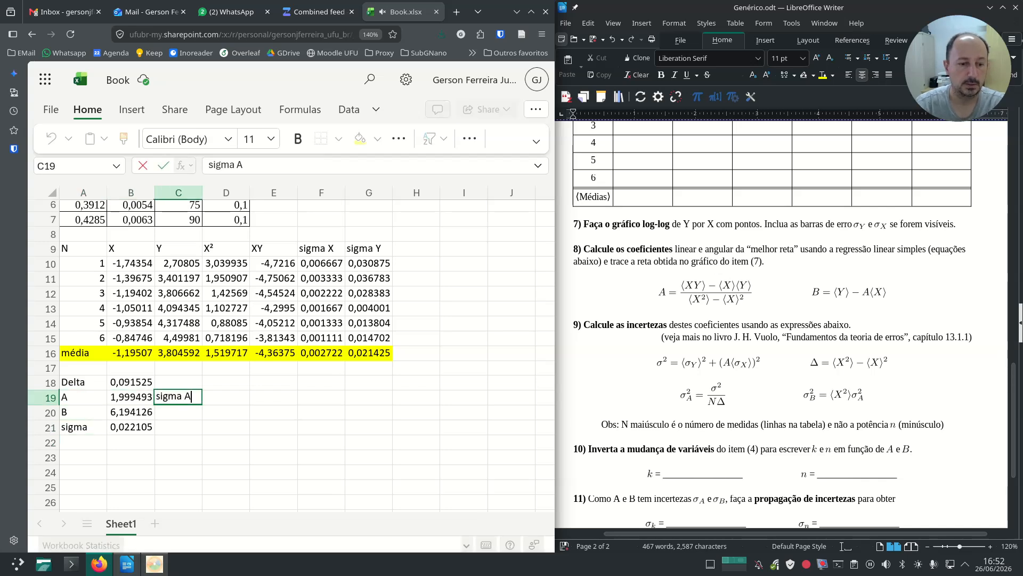
pyautogui.press('Return')
pyautogui.write('sigma B')
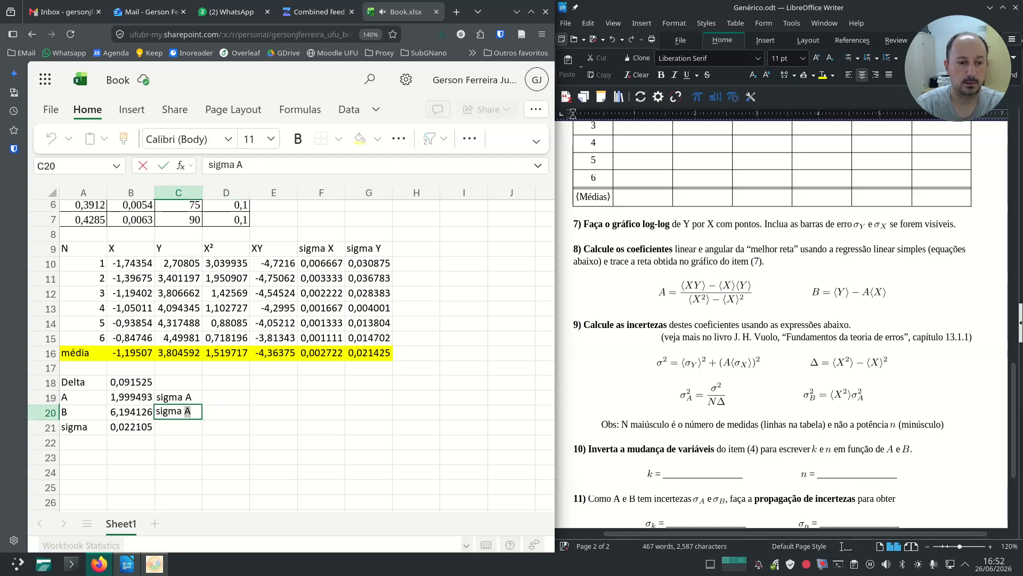
# - Compute the uncertainty of A in D19 with =B21/SQRT(6*B18), using 6 as the number of measurements
pyautogui.press('Right')
pyautogui.press('Up')
pyautogui.write('=')
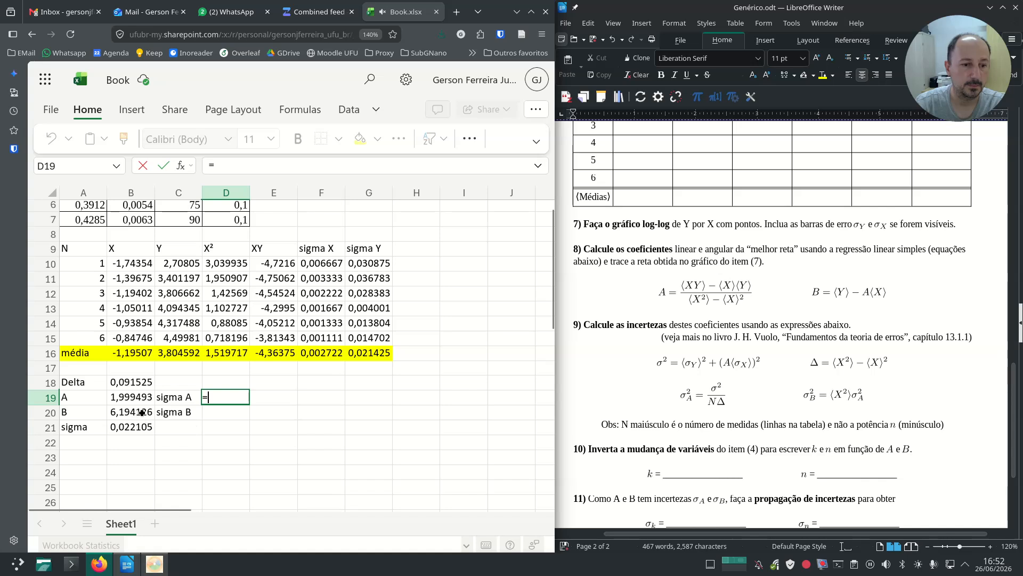
pyautogui.click(133, 431)
pyautogui.write('/s')
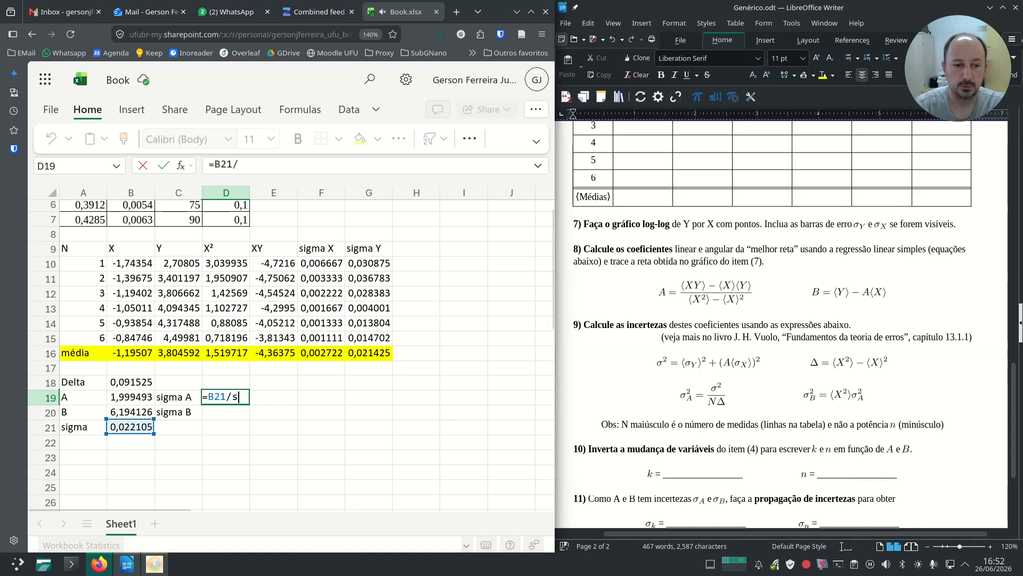
pyautogui.write('qrt(')
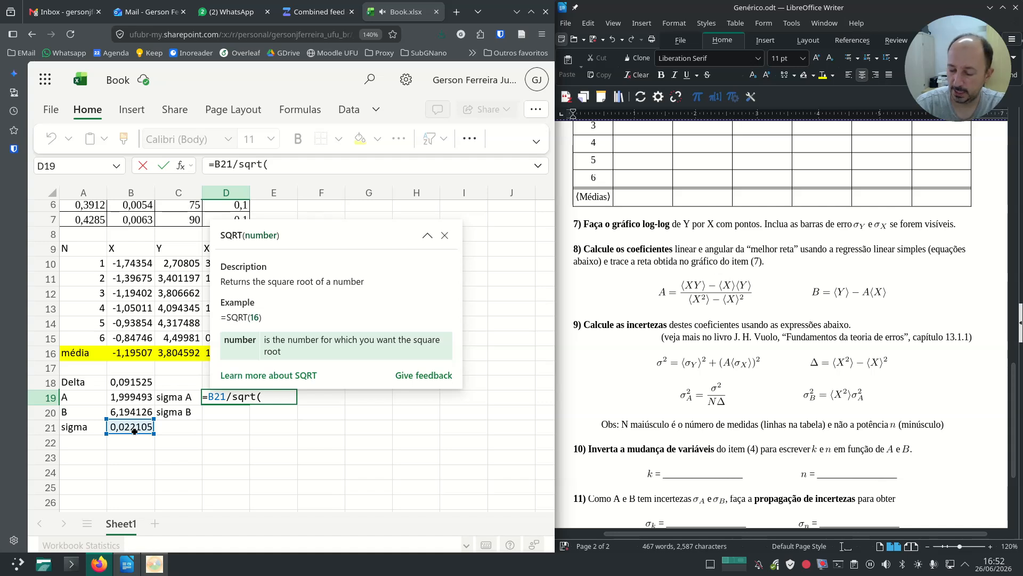
pyautogui.write('6*')
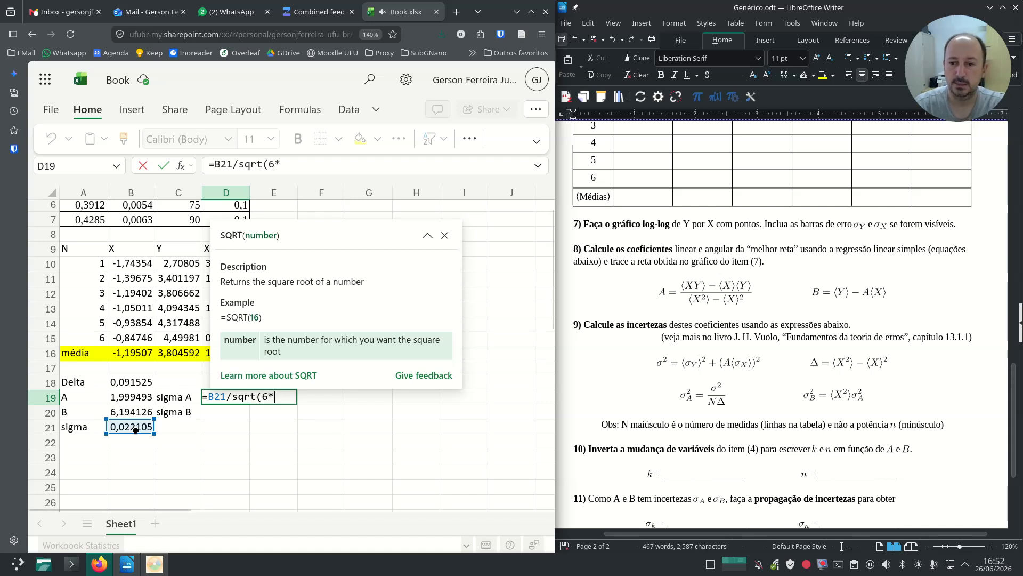
pyautogui.click(135, 385)
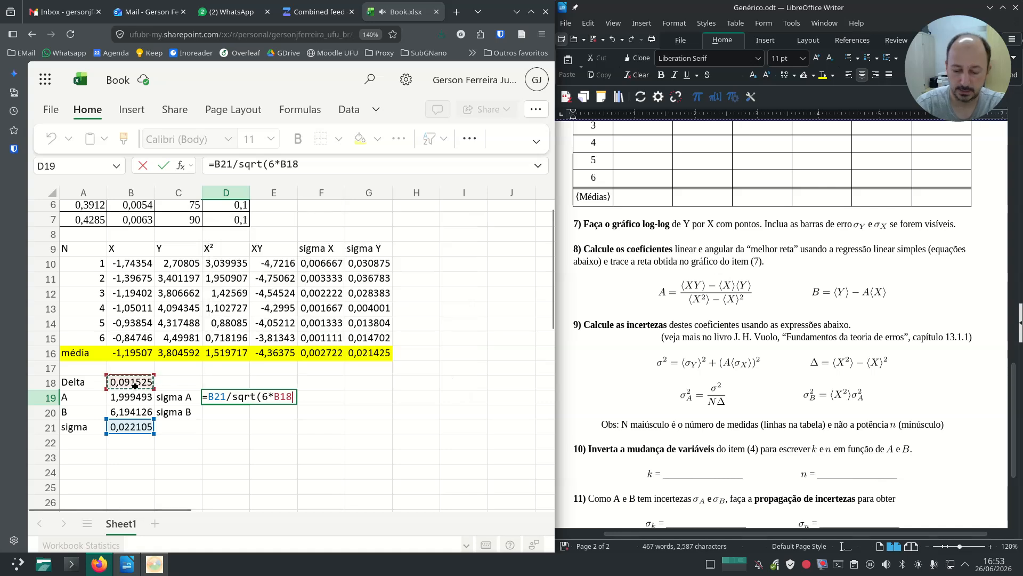
pyautogui.press('Return')
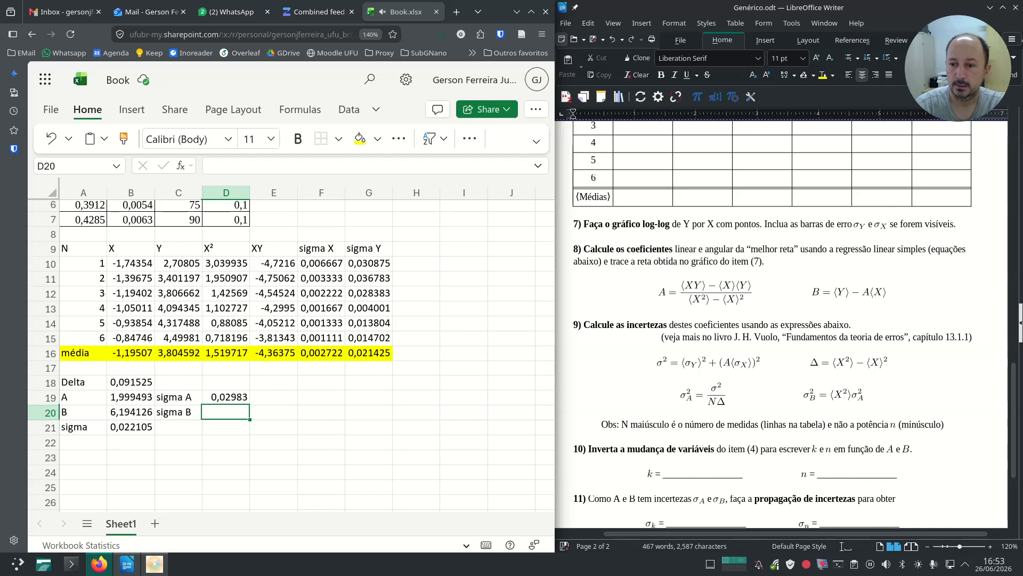
# - Compute the uncertainty of B in D20 with =SQRT(D16)*D19, following the worksheet's σ_B expression
pyautogui.write('=sqrt(')
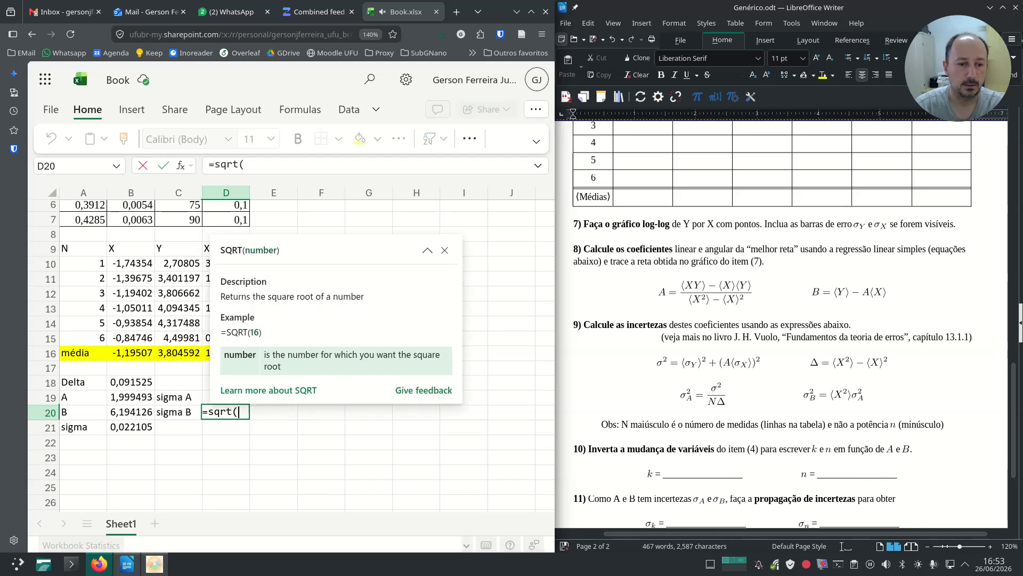
pyautogui.press('Escape')
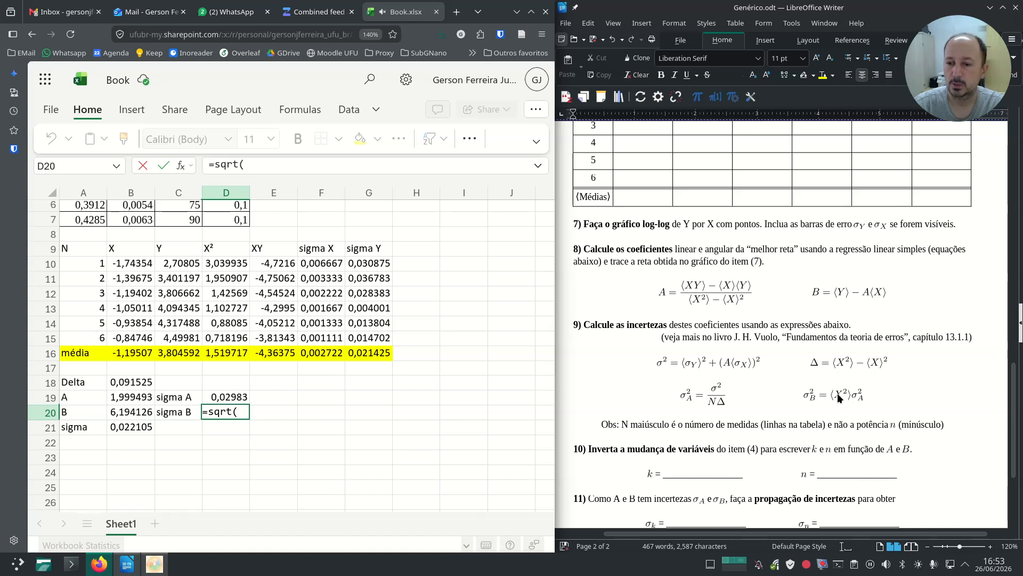
pyautogui.click(230, 352)
pyautogui.write(')*')
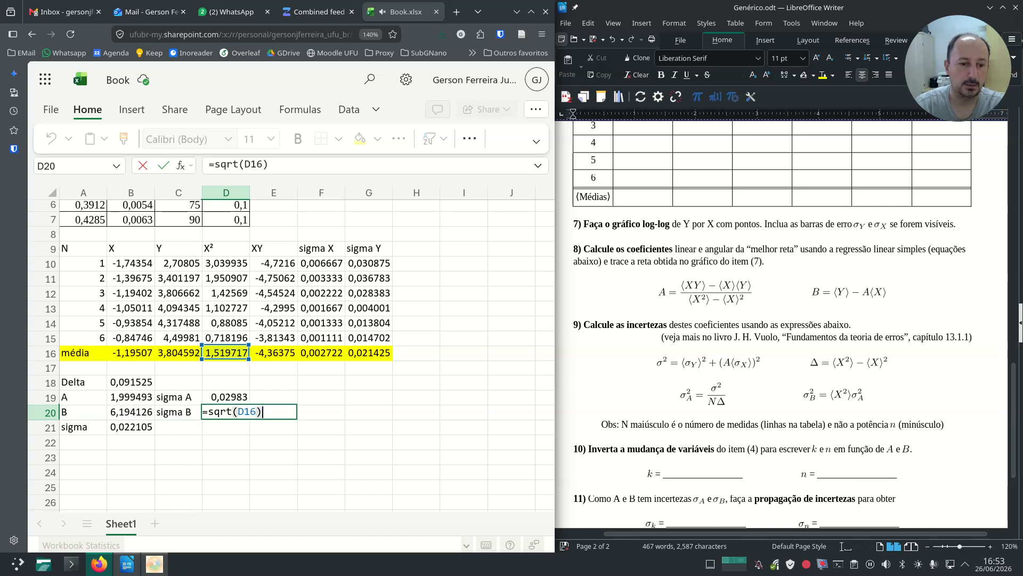
pyautogui.click(229, 402)
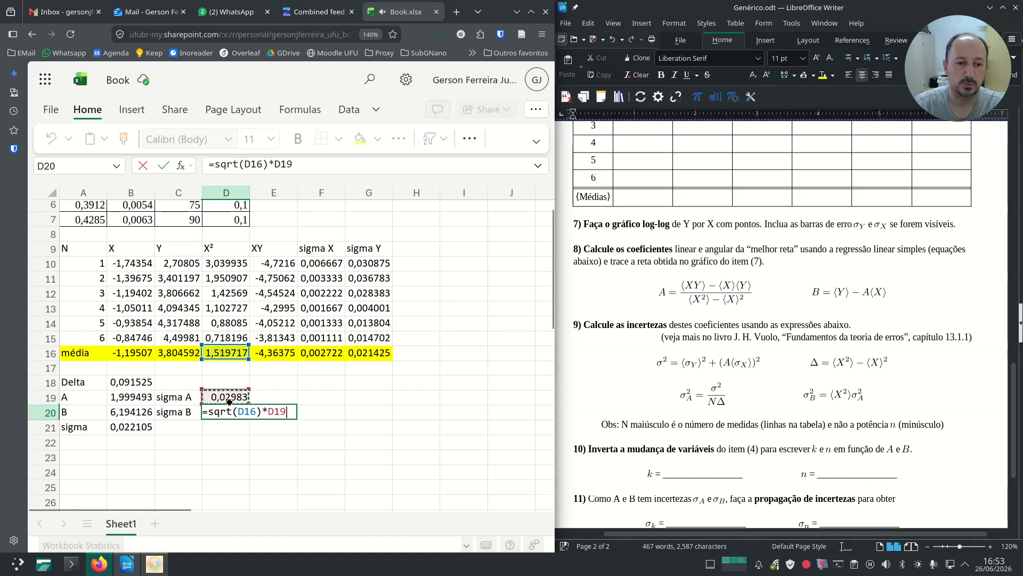
pyautogui.press('Return')
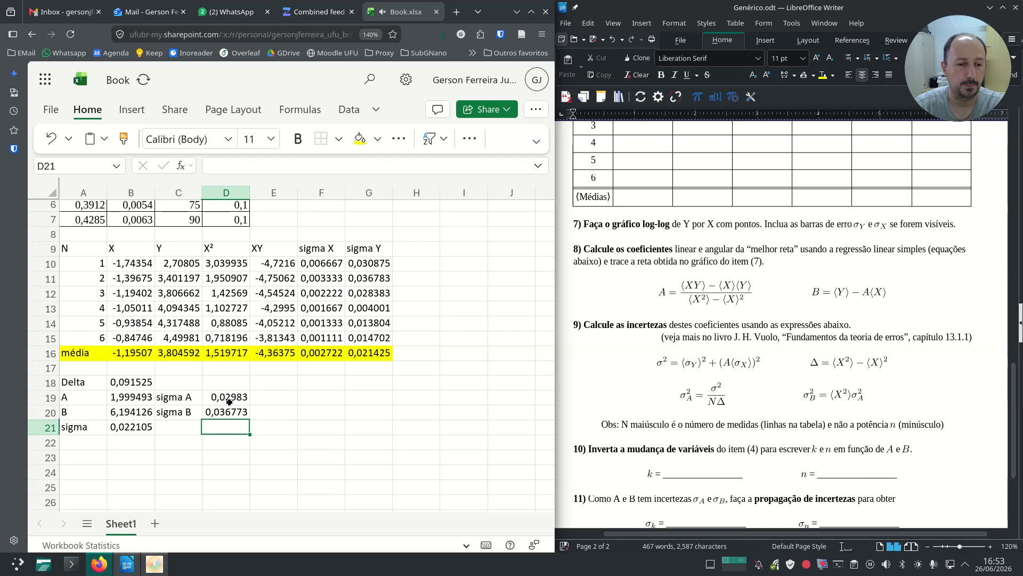
pyautogui.press('Up')
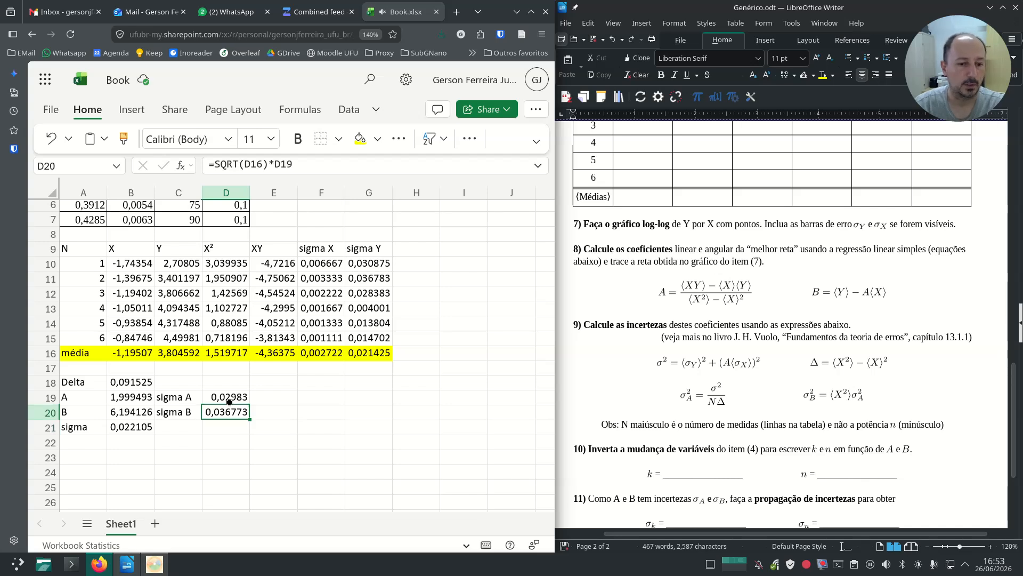
pyautogui.press('Down')
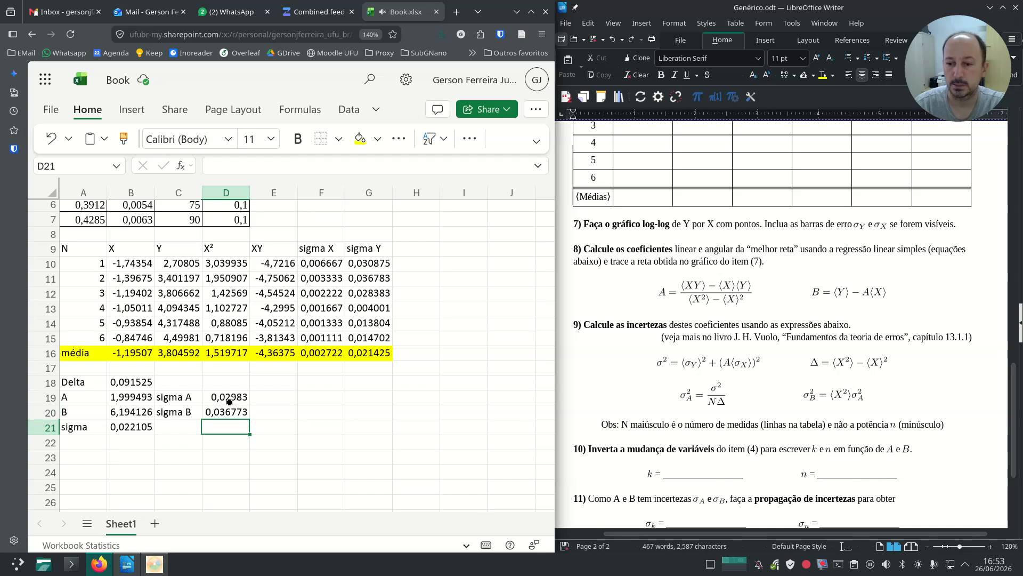
pyautogui.scroll(-3, 767, 385)
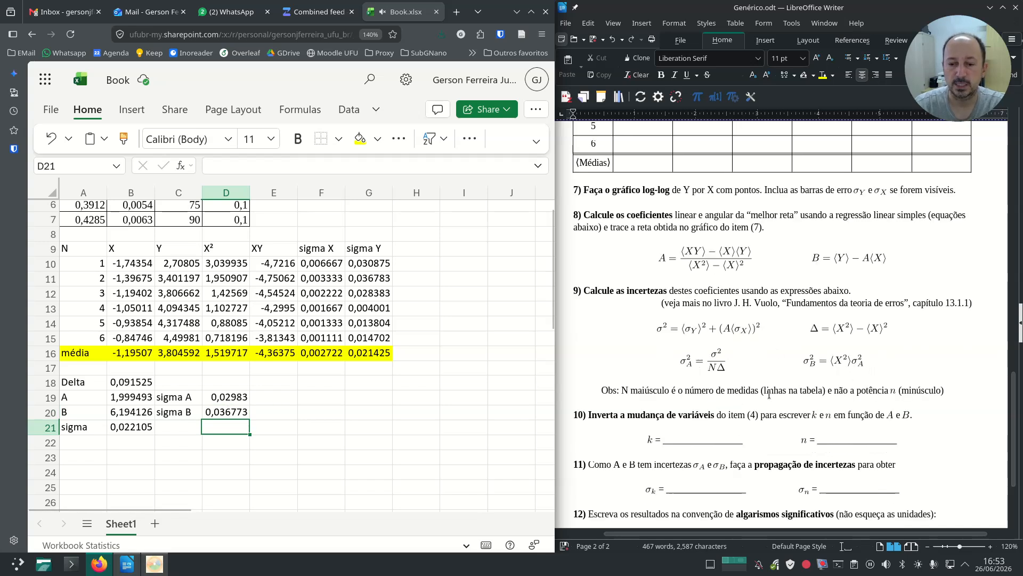
# - Try to fill in the A result in item 12 of the worksheet as 1,99 ± 0,03
pyautogui.scroll(-1, 765, 376)
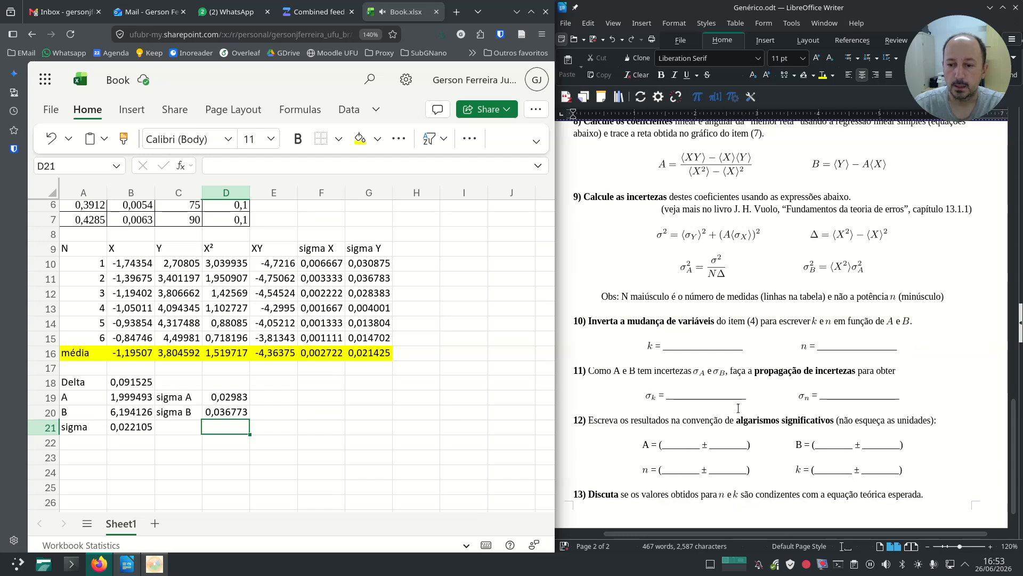
pyautogui.click(670, 450)
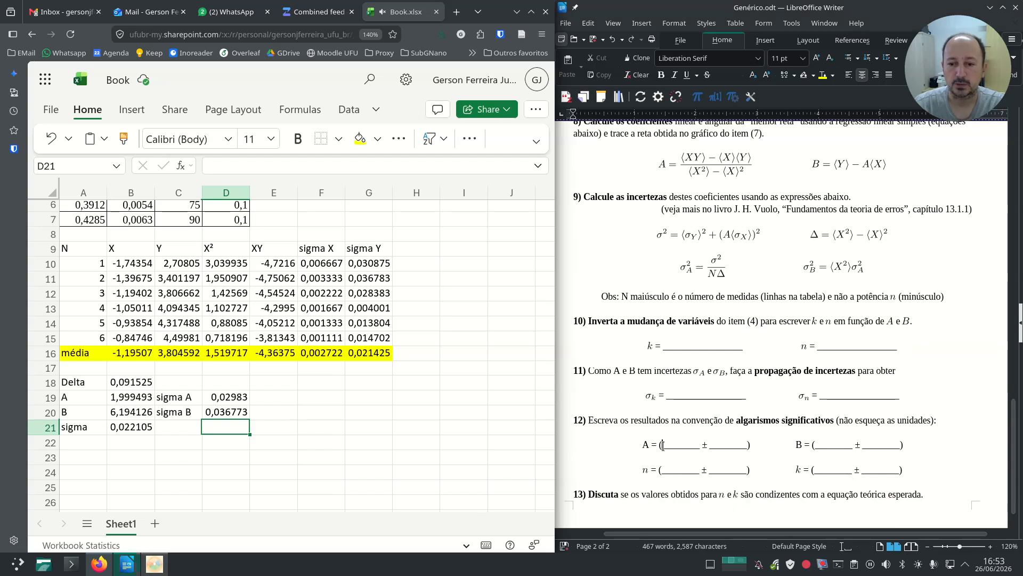
pyautogui.doubleClick(698, 445)
pyautogui.write('1,99')
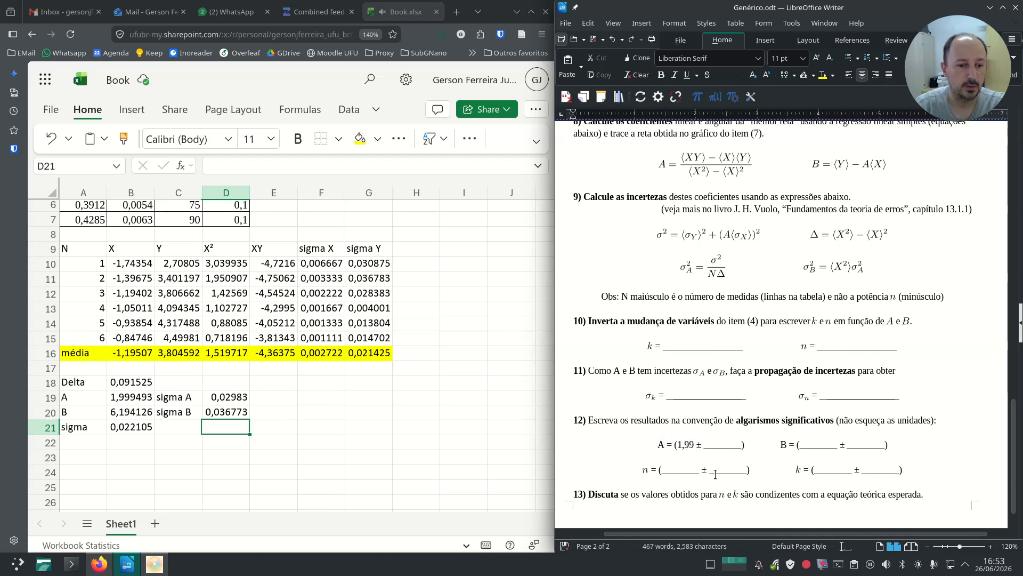
pyautogui.hotkey('shift', 'Right')
pyautogui.hotkey('shift', 'Right')
pyautogui.hotkey('shift', 'Right')
pyautogui.hotkey('shift', 'Right')
pyautogui.hotkey('shift', 'Right')
pyautogui.hotkey('shift', 'Right')
pyautogui.hotkey('shift', 'Right')
pyautogui.hotkey('shift', 'Right')
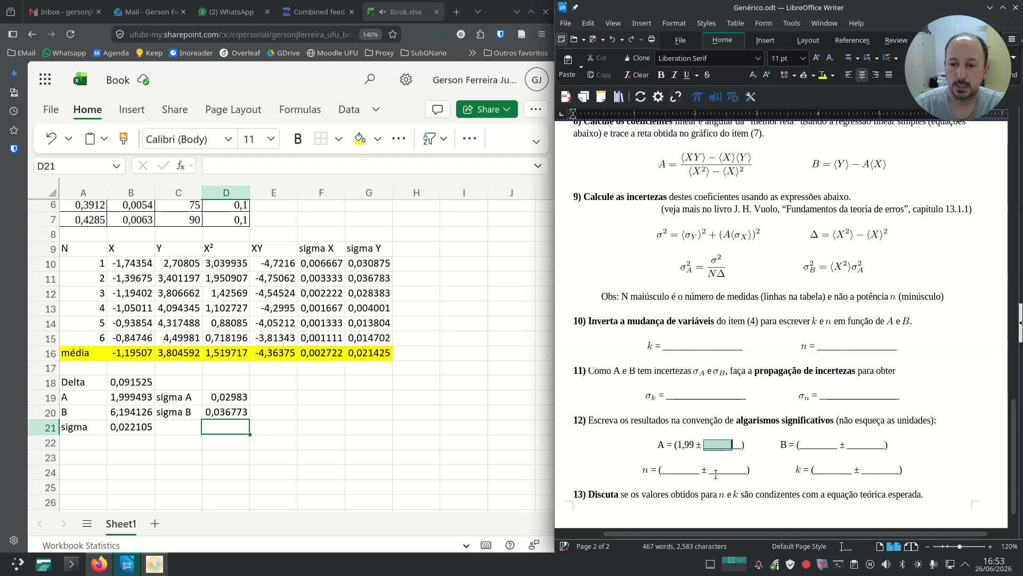
pyautogui.write('0,')
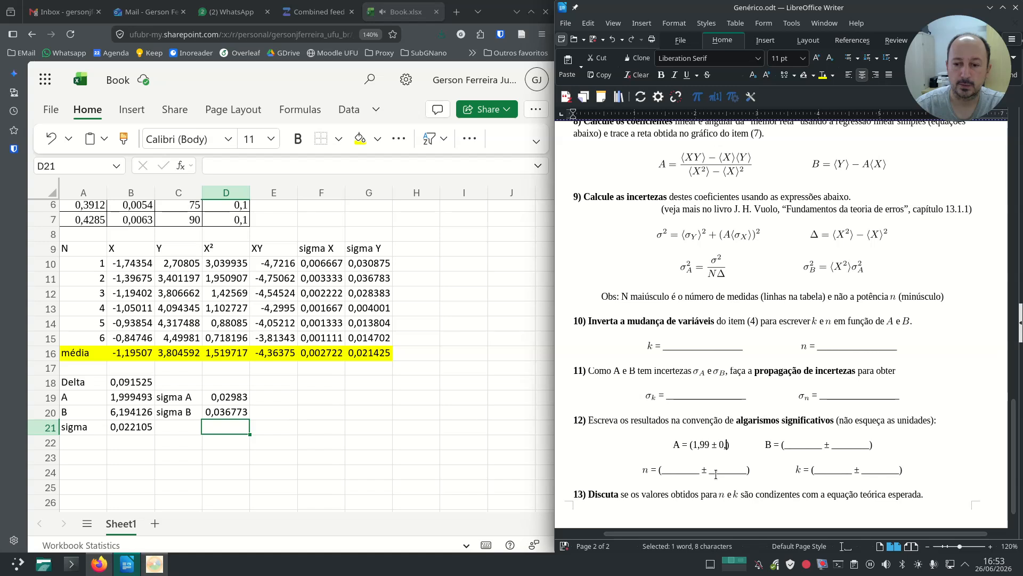
pyautogui.write('03')
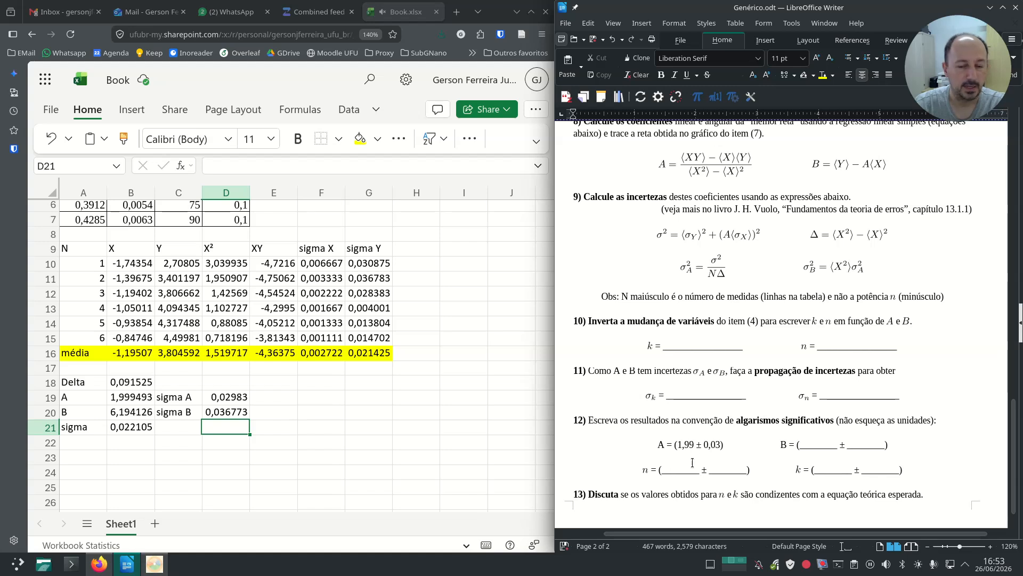
# - Undo the entries made for A in item 12, restoring its blank fields
pyautogui.press('End')
pyautogui.press('BackSpace')
pyautogui.press('BackSpace')
pyautogui.hotkey('ctrl', 'z')
pyautogui.hotkey('ctrl', 'z')
pyautogui.hotkey('ctrl', 'z')
pyautogui.hotkey('ctrl', 'z')
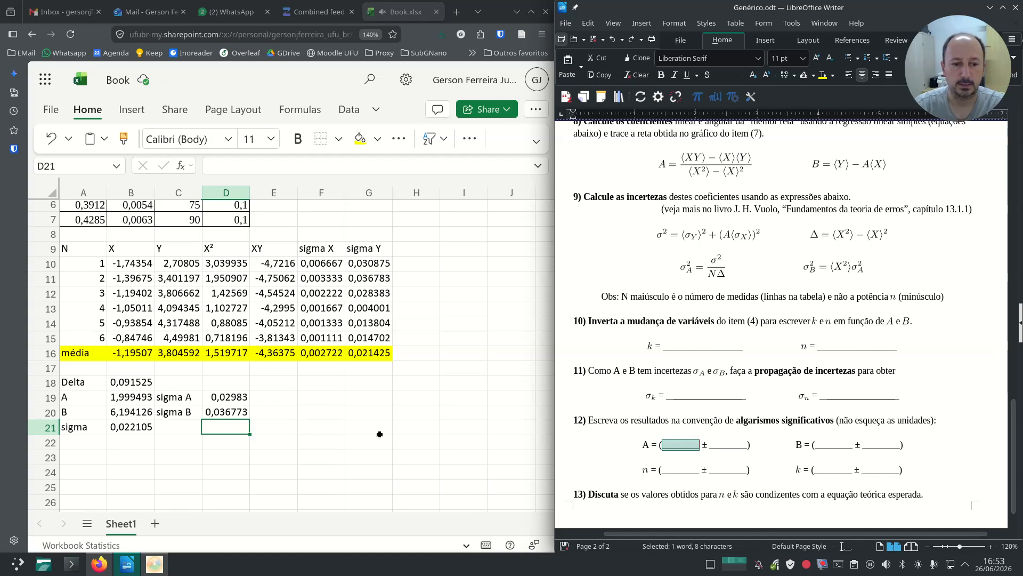
# - Fill in the uncertainty of A in item 12 as 0,03, rounding sigma A to one significant figure
pyautogui.click(727, 444)
pyautogui.doubleClick(727, 444)
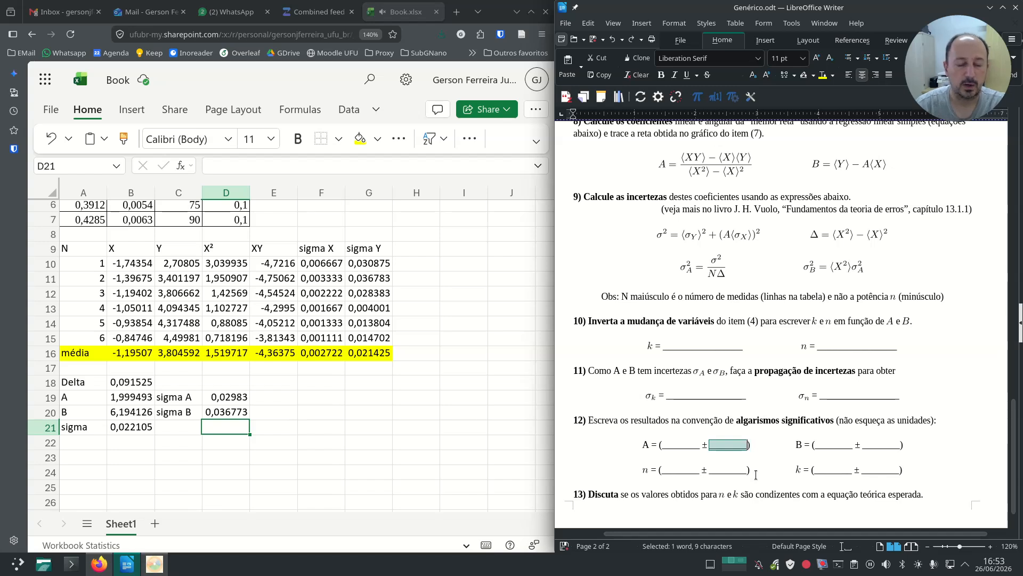
pyautogui.write('0,0')
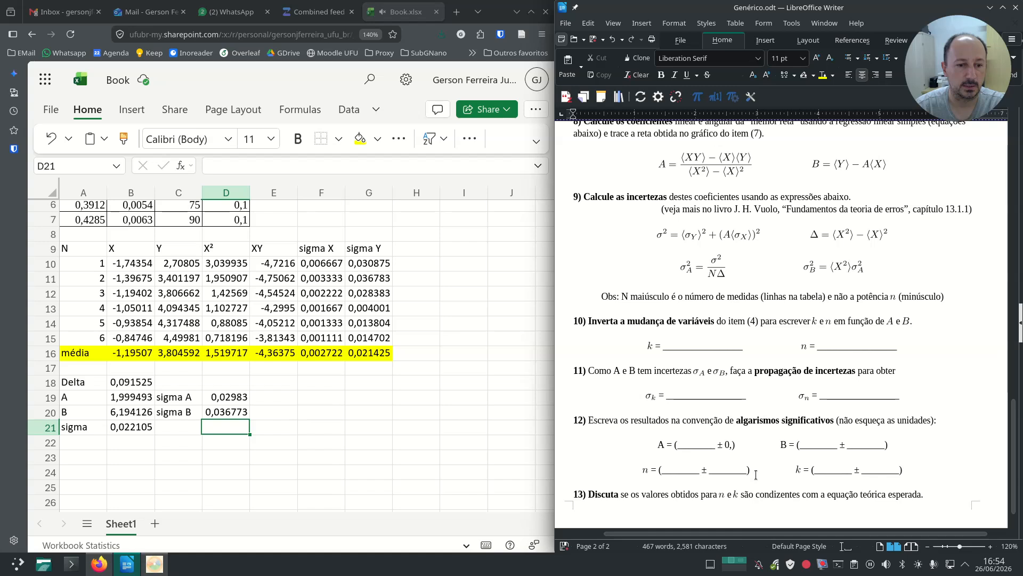
pyautogui.write('29')
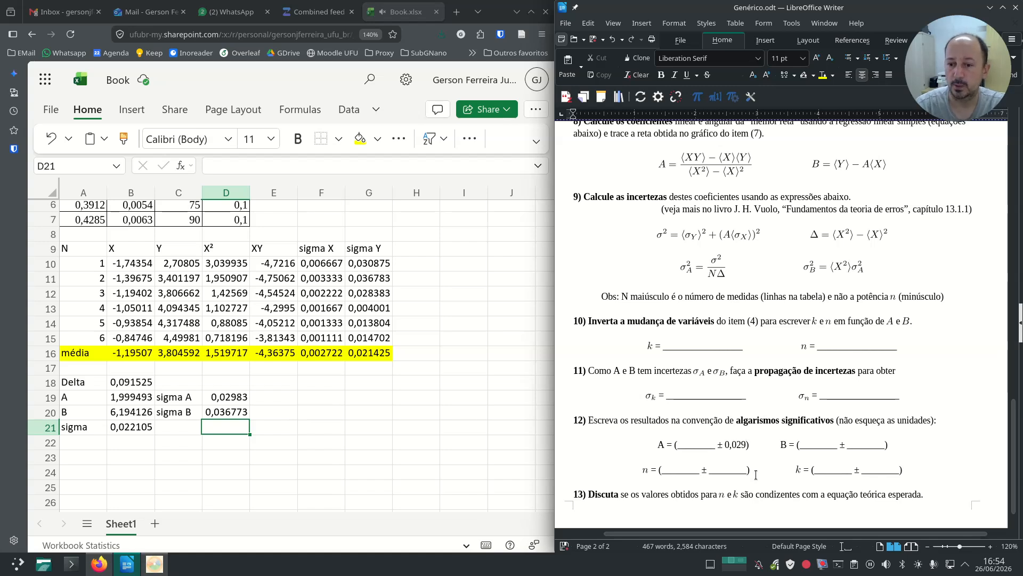
pyautogui.press('BackSpace')
pyautogui.press('BackSpace')
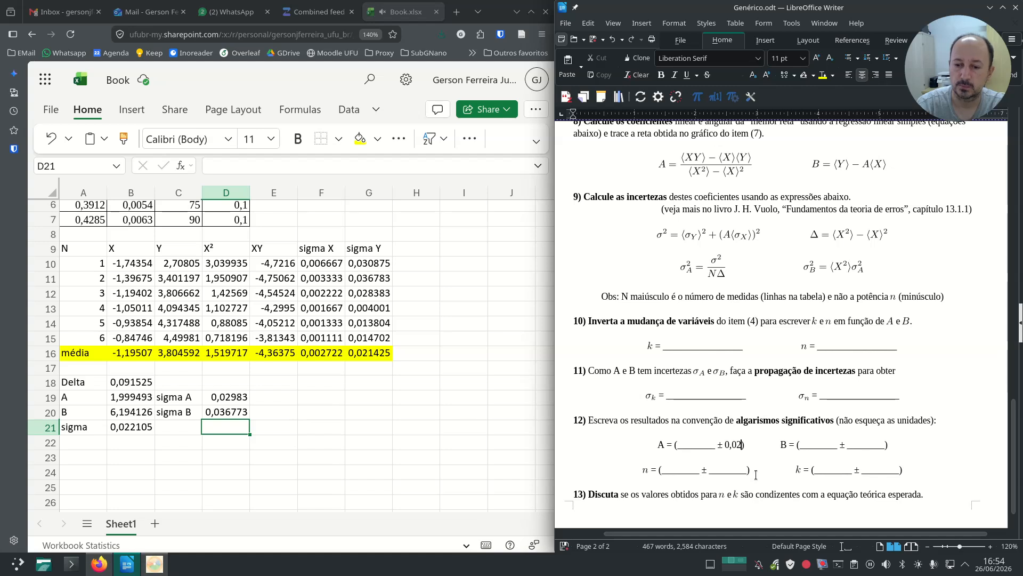
pyautogui.write('3')
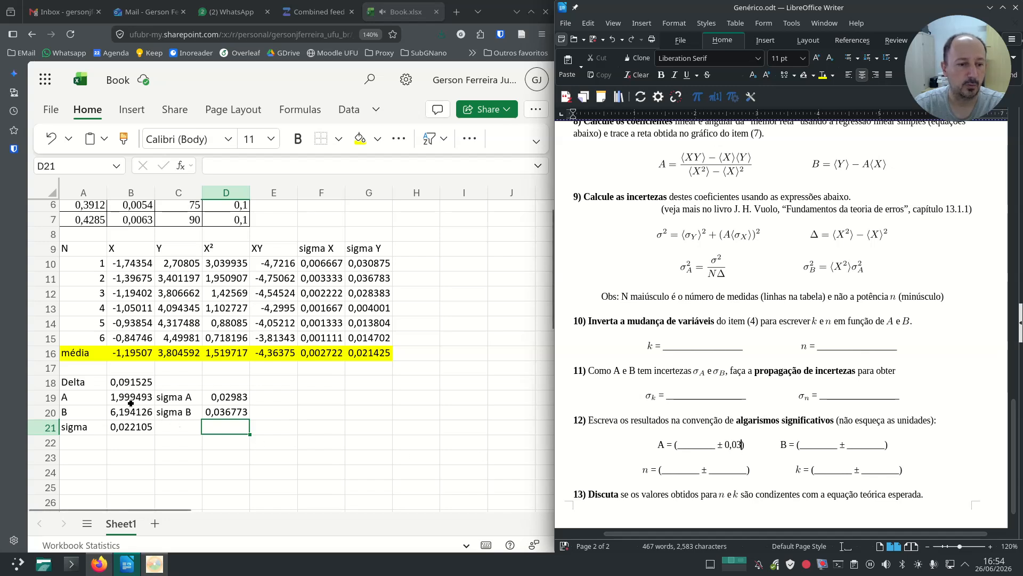
# - Fill in the value of A in item 12 as 2,00, matching the uncertainty's two decimal places
pyautogui.doubleClick(690, 447)
pyautogui.hotkey('shift', 'Left')
pyautogui.hotkey('shift', 'Left')
pyautogui.hotkey('shift', 'Left')
pyautogui.hotkey('shift', 'Left')
pyautogui.hotkey('shift', 'Left')
pyautogui.hotkey('shift', 'Left')
pyautogui.hotkey('shift', 'Left')
pyautogui.hotkey('shift', 'Left')
pyautogui.hotkey('shift', 'Left')
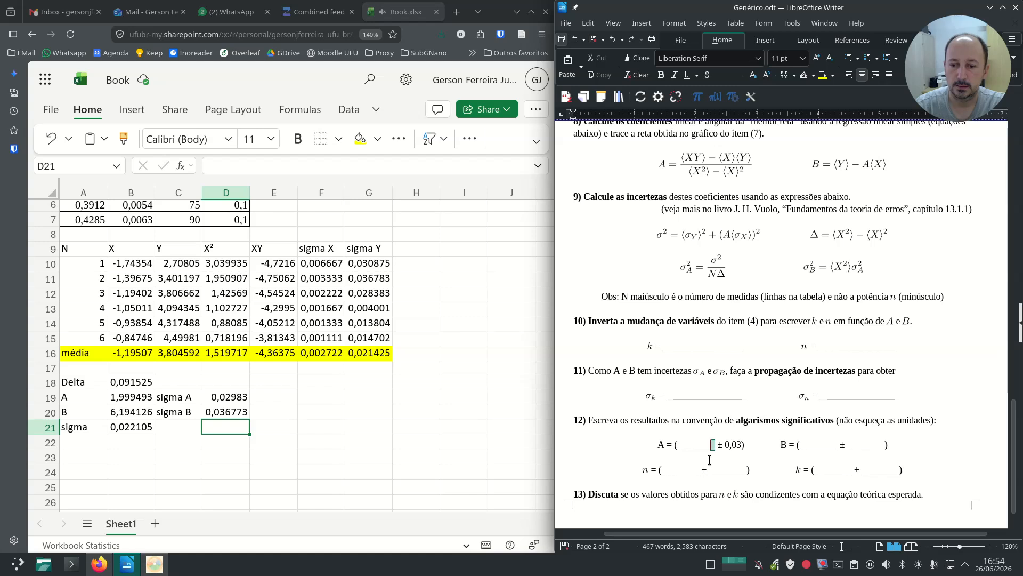
pyautogui.write('2,00')
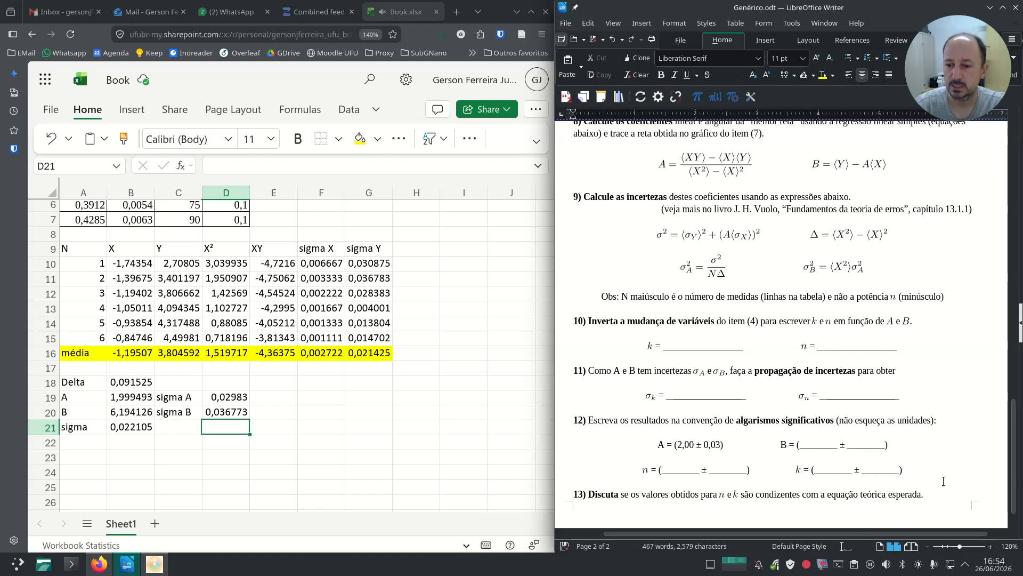
# - Fill in the B result in item 12 as 6,19 ± 0,04, rounded to significant figures
pyautogui.hotkey('ctrl', 'shift', 'Right')
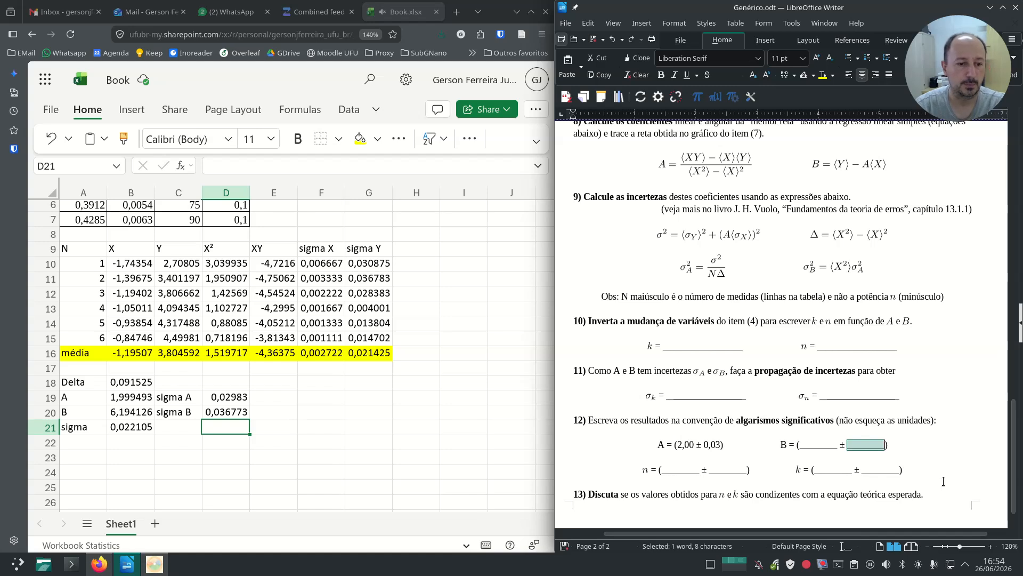
pyautogui.write('0,03')
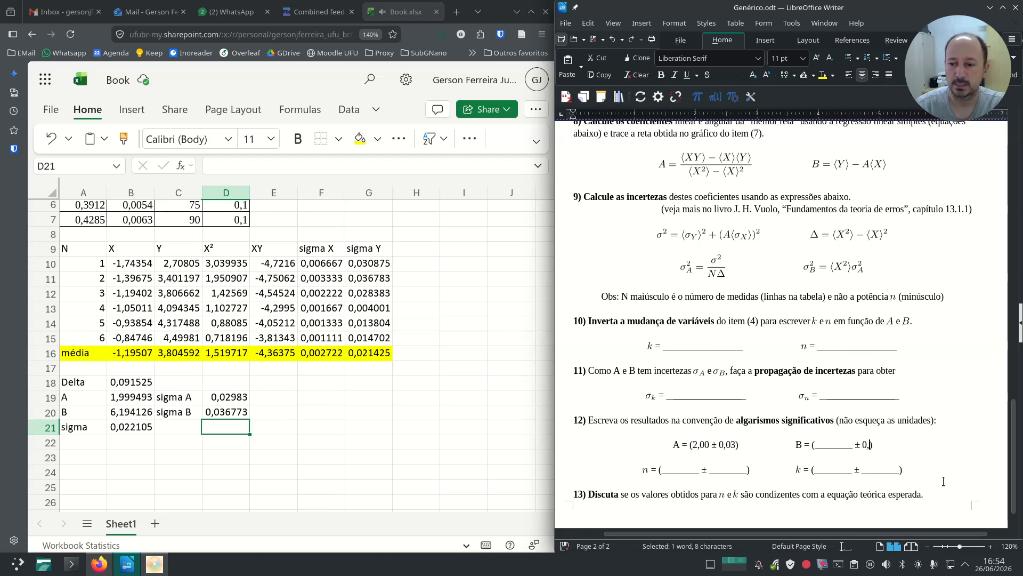
pyautogui.write('6')
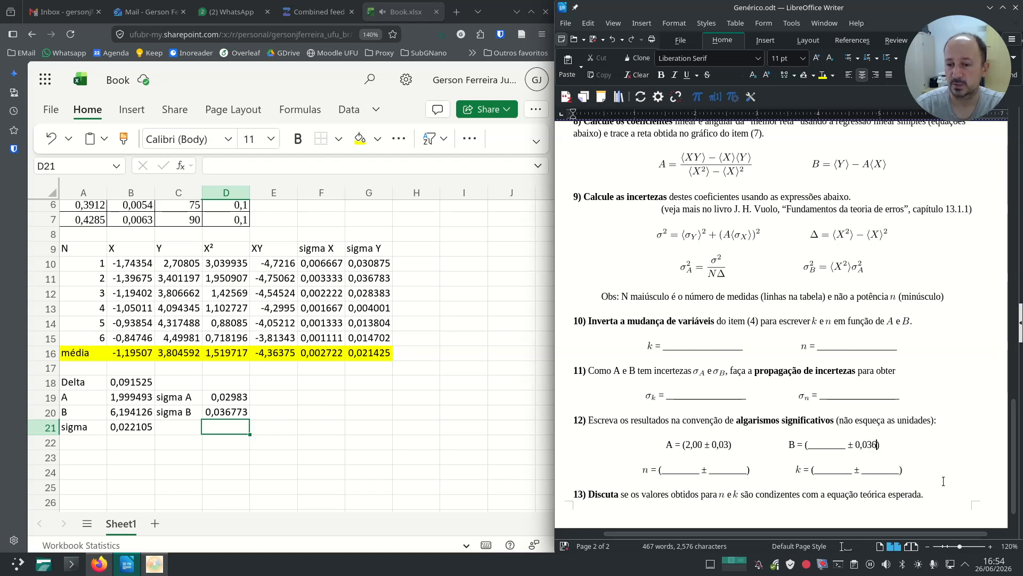
pyautogui.hotkey('shift', 'Left')
pyautogui.hotkey('shift', 'Left')
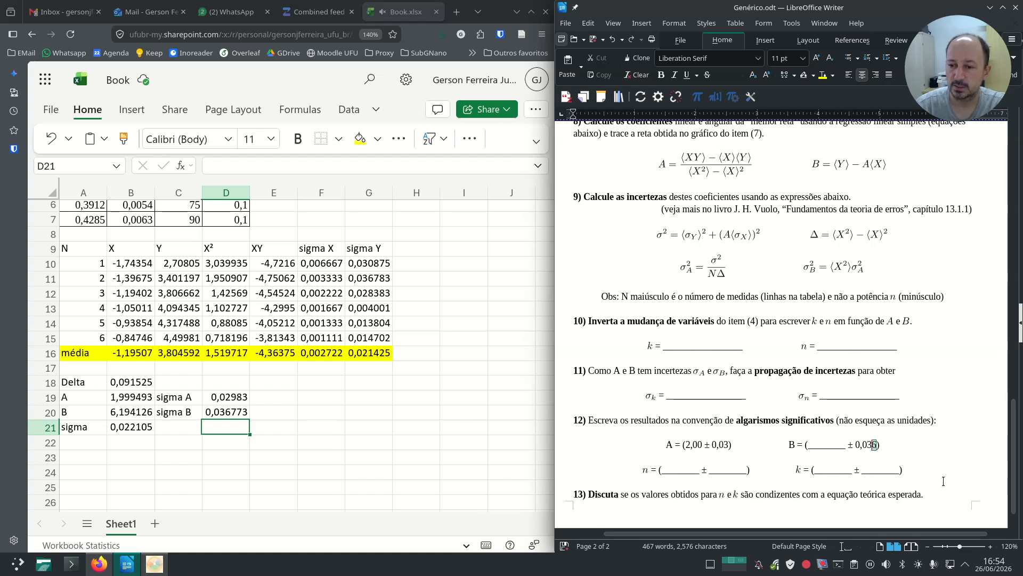
pyautogui.write('4')
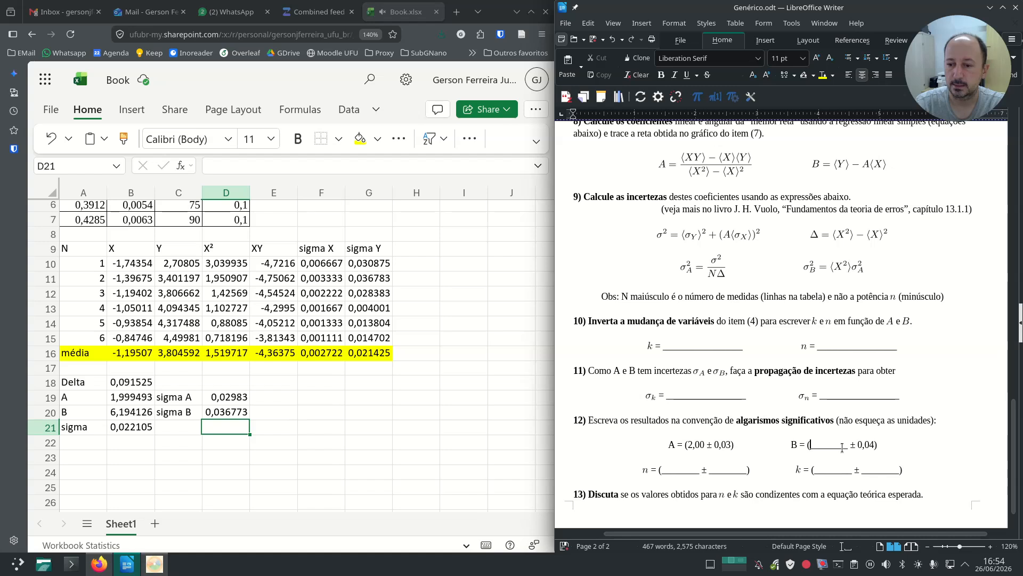
pyautogui.doubleClick(847, 446)
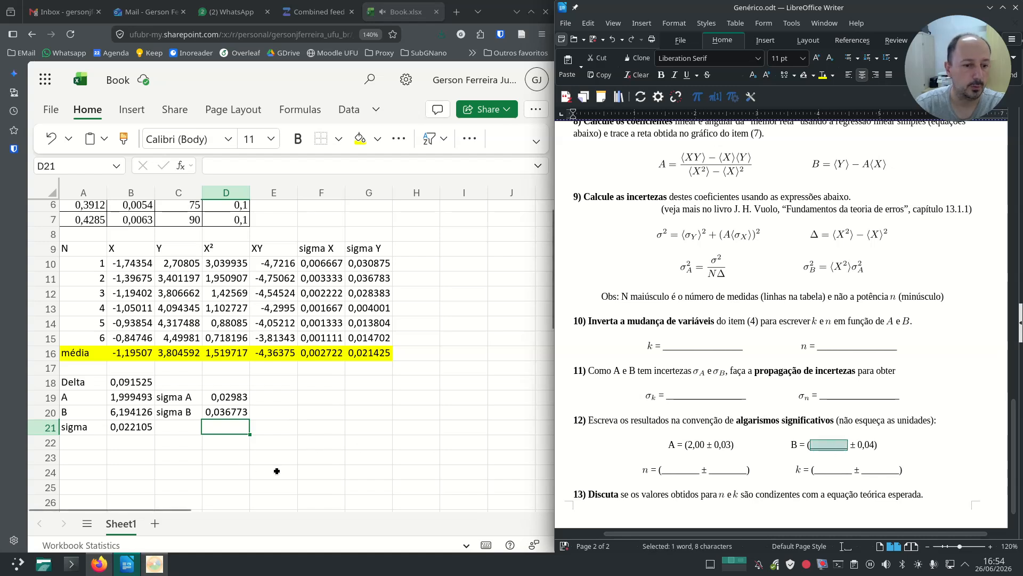
pyautogui.write('6,')
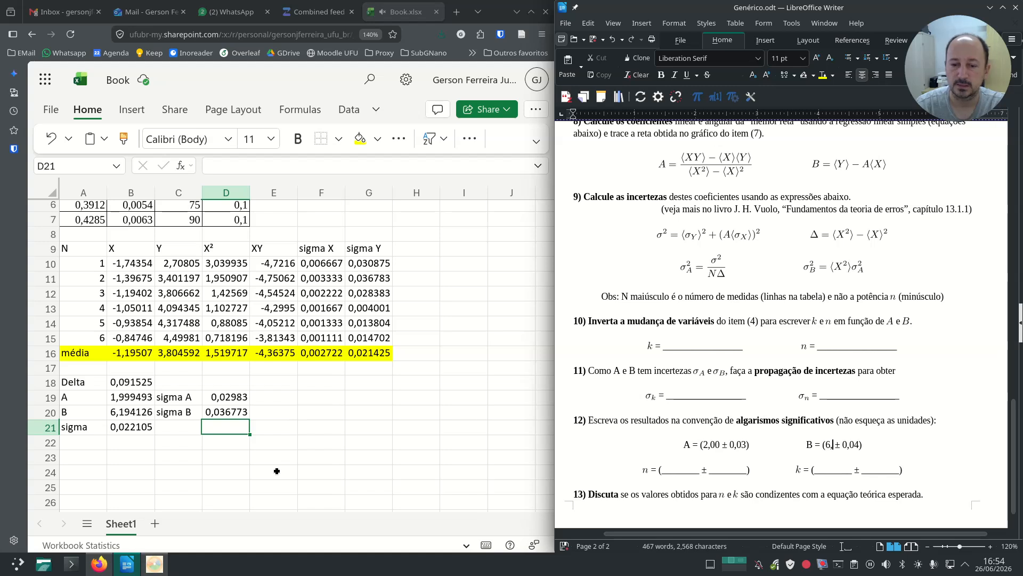
pyautogui.write('19')
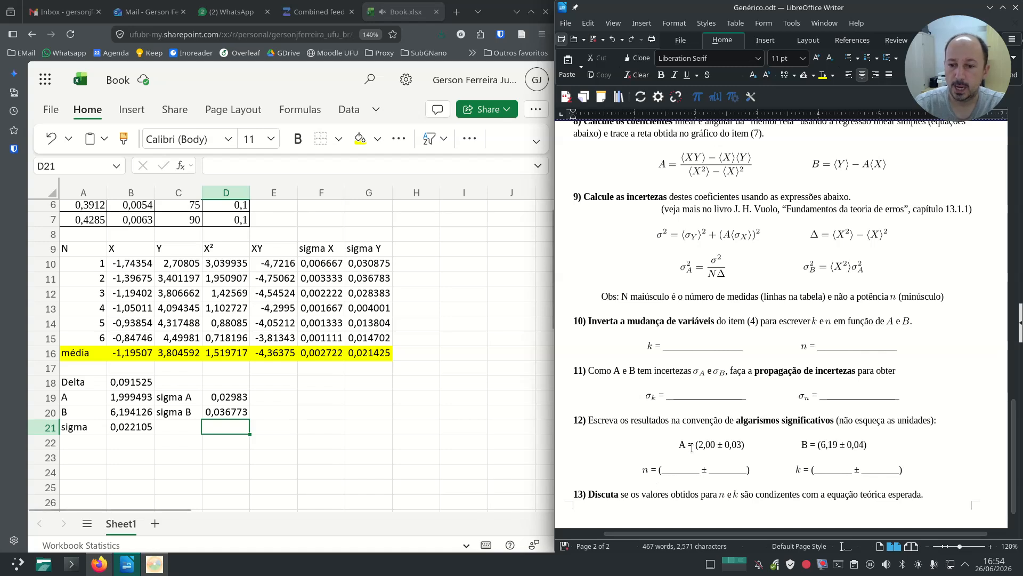
# - Copy A's result, 2,00 ± 0,03, into the blanks for n in item 12
pyautogui.moveTo(698, 445); pyautogui.dragTo(740, 443)
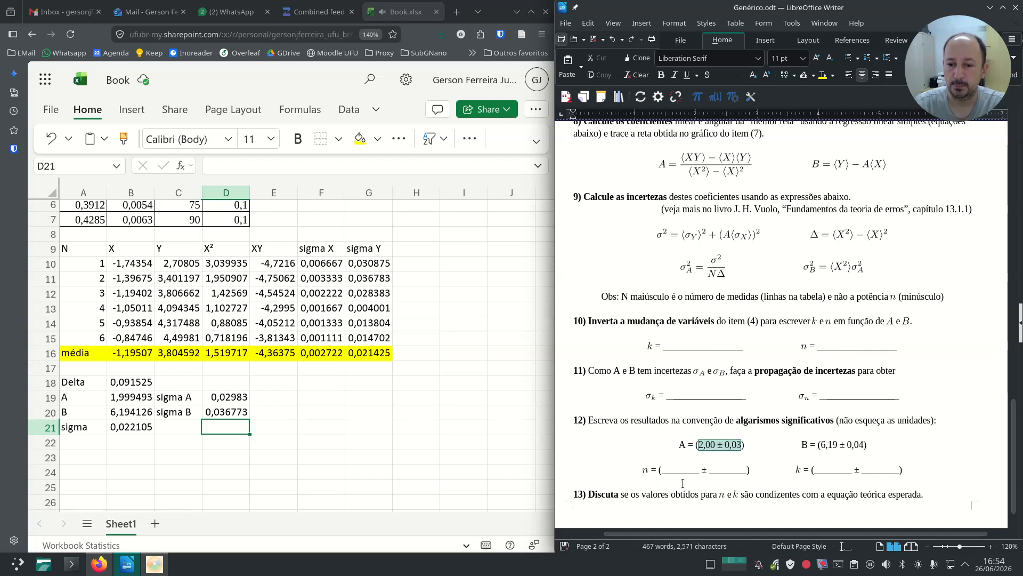
pyautogui.hotkey('ctrl', 'c')
pyautogui.click(666, 470)
pyautogui.keyDown('shift'); pyautogui.click(747, 470); pyautogui.keyUp('shift')
pyautogui.hotkey('ctrl', 'v')
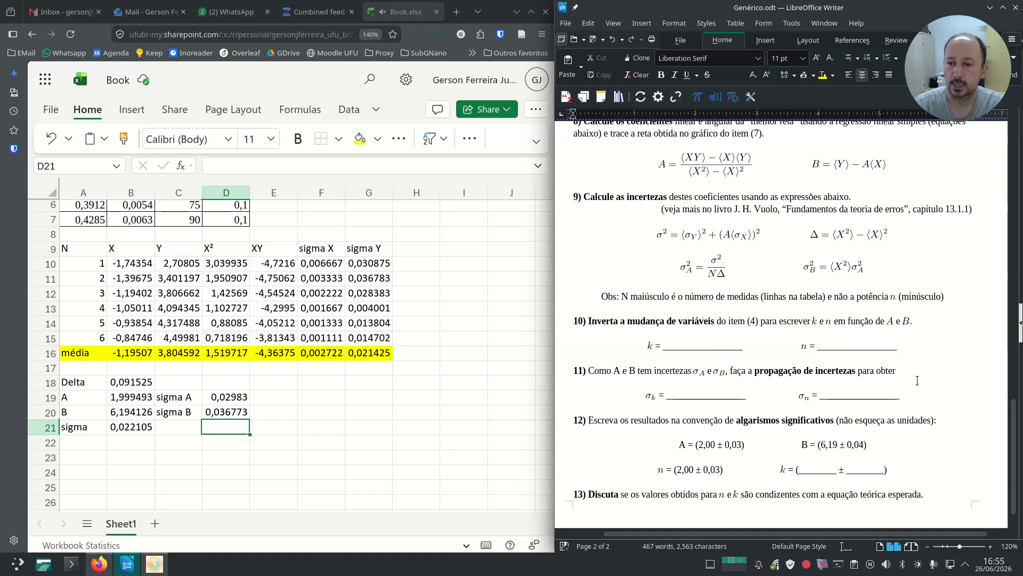
# - Fill in n as 1,999493 in item 10 and its uncertainty σn as 0,02983 in item 11
pyautogui.hotkey('shift', 'End')
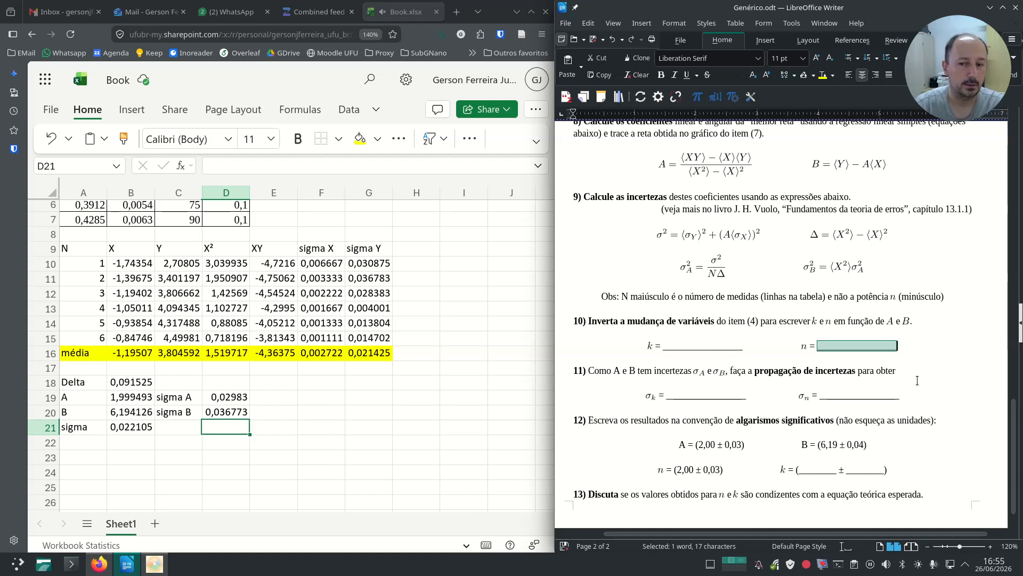
pyautogui.write('1')
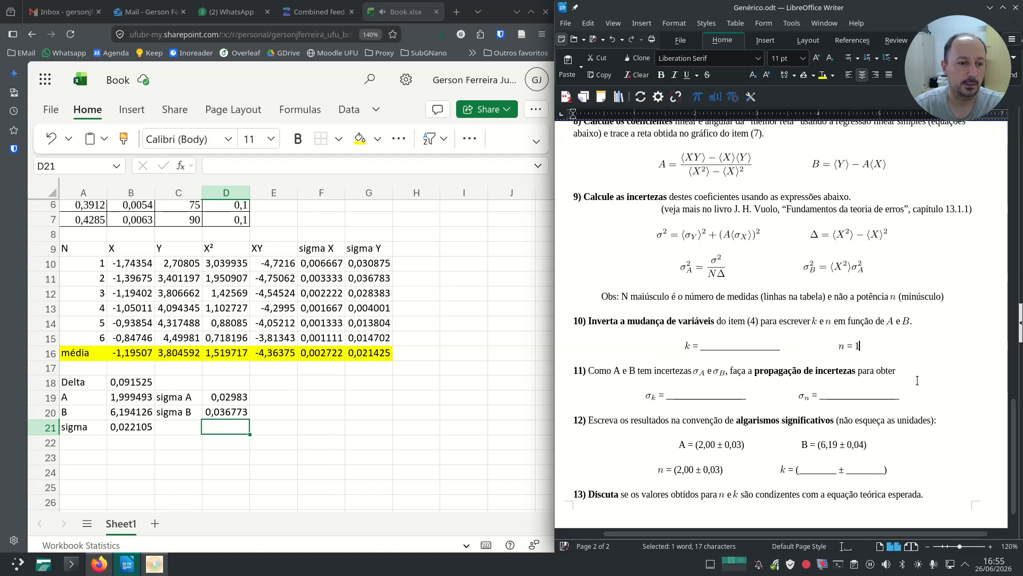
pyautogui.write(',999493')
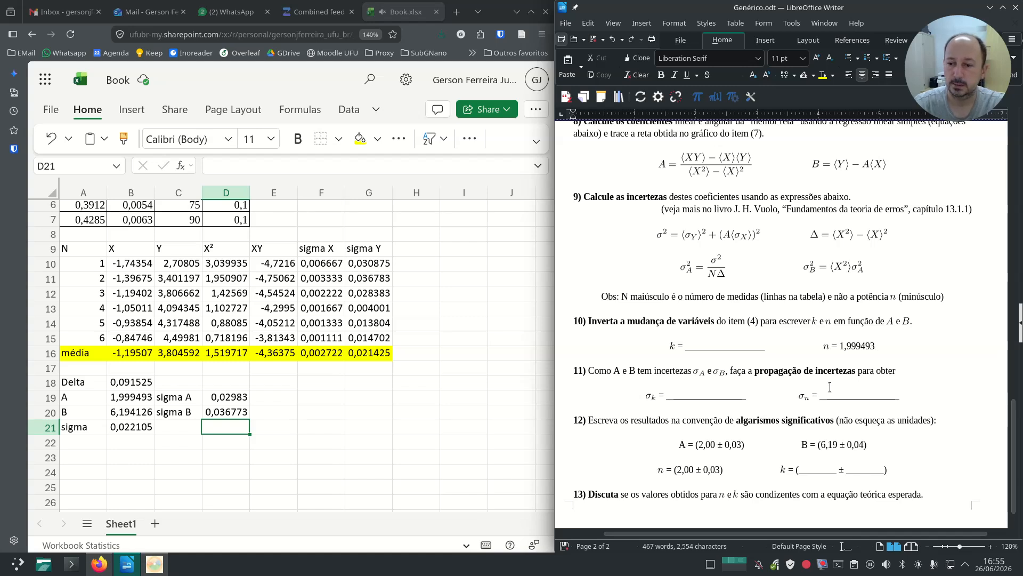
pyautogui.doubleClick(896, 395)
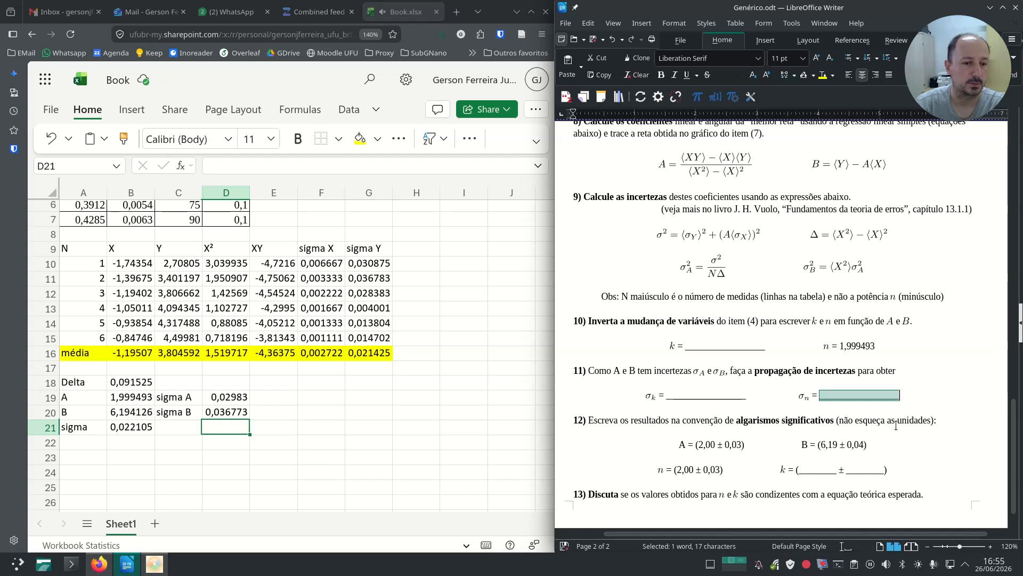
pyautogui.write('0,0')
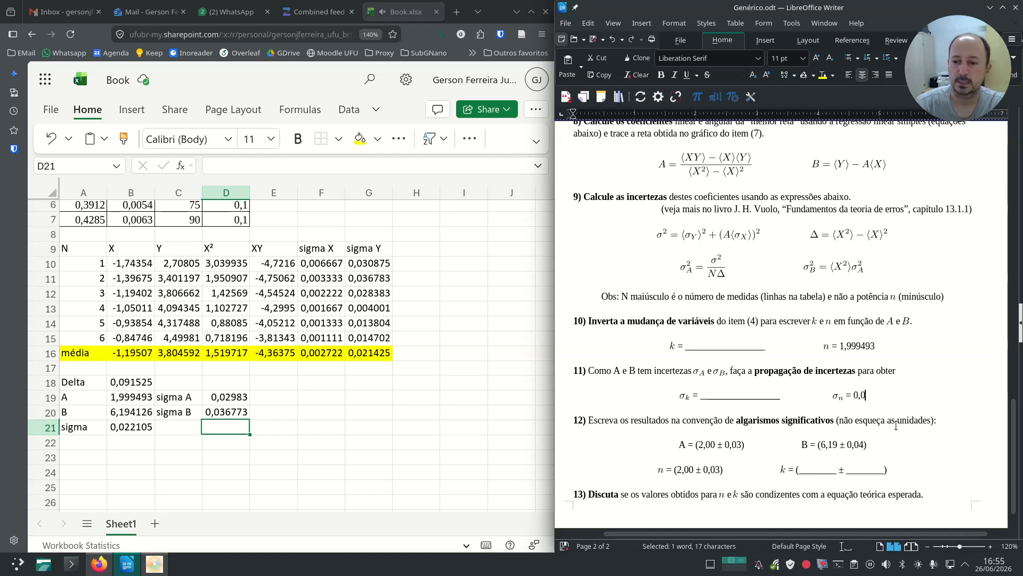
pyautogui.write('2983')
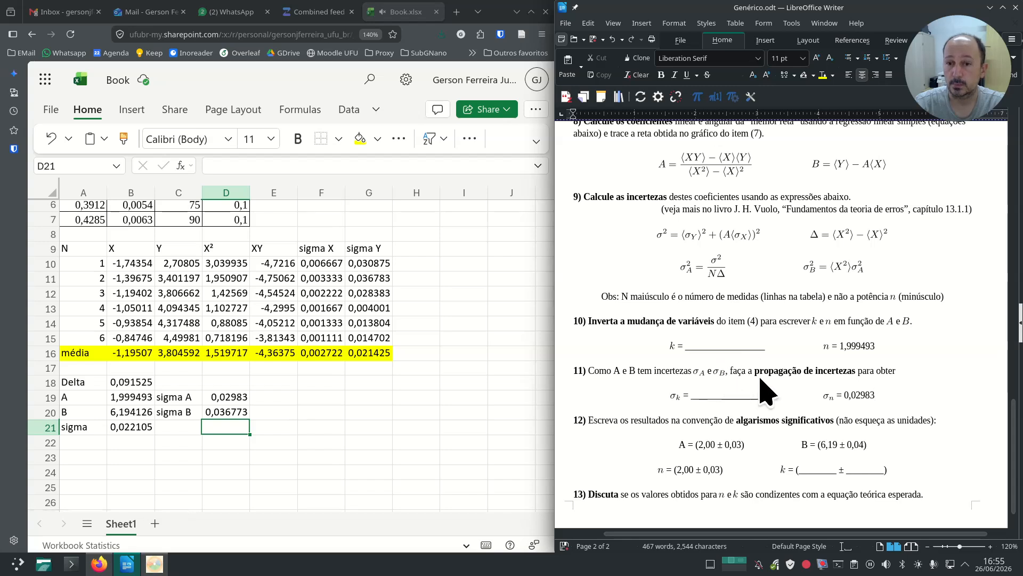
# - Using item 4's change of variables, write k in item 10 as the typeset formula e^B followed by an equals sign
pyautogui.scroll(3, 761, 380)
pyautogui.scroll(15, 761, 379)
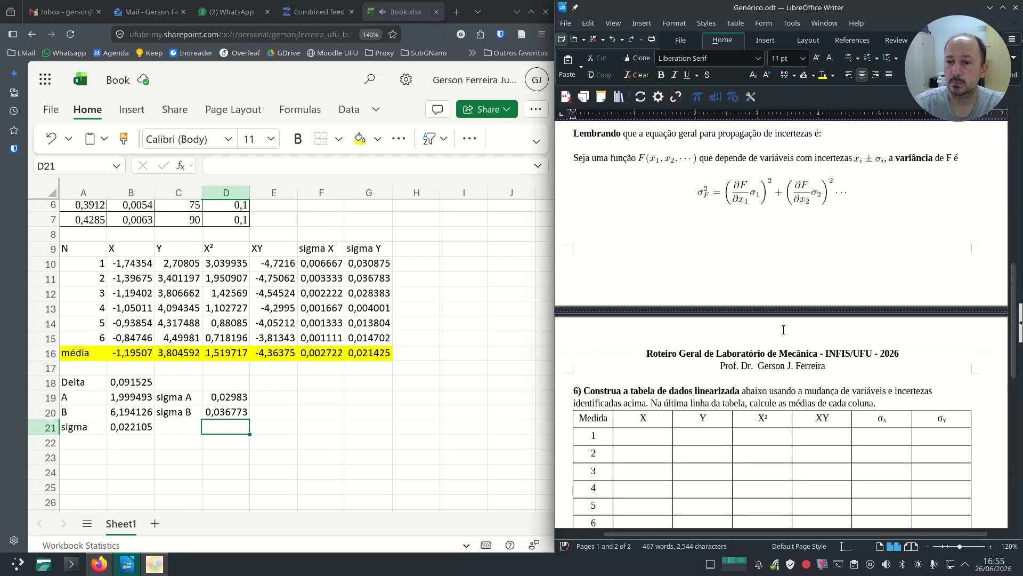
pyautogui.scroll(4, 811, 311)
pyautogui.click(784, 281)
pyautogui.press('Tab')
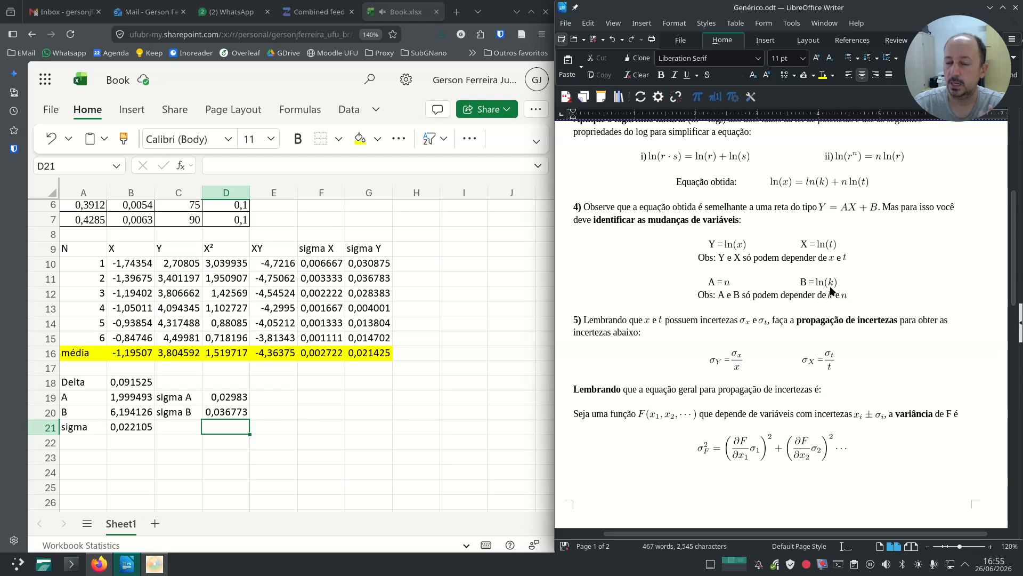
pyautogui.scroll(-15, 730, 385)
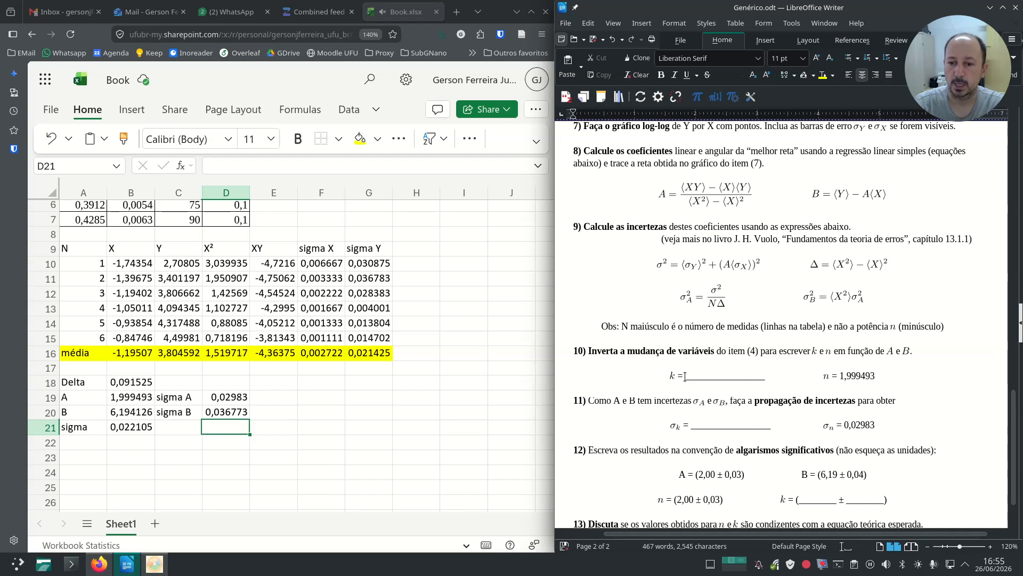
pyautogui.doubleClick(765, 375)
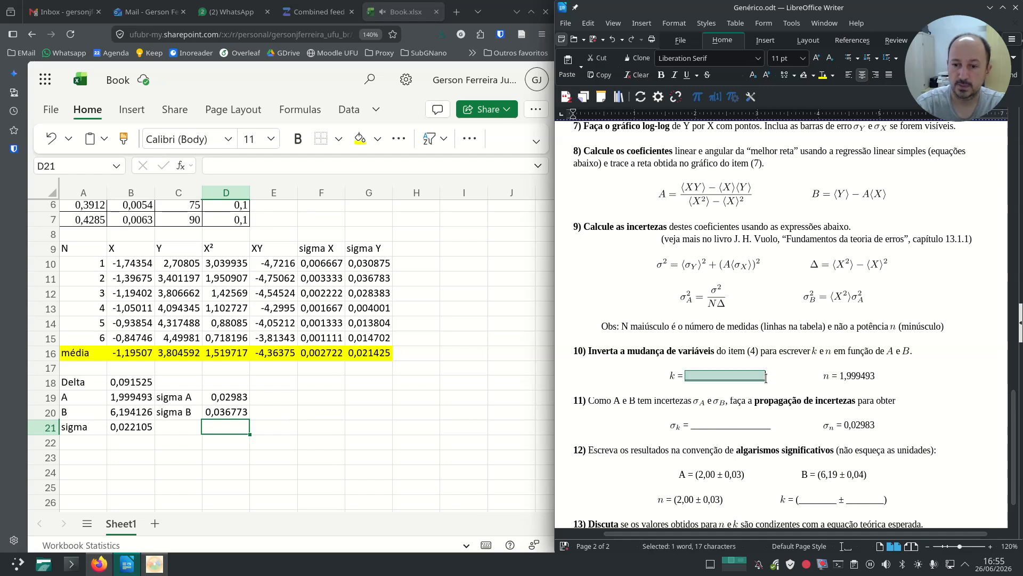
pyautogui.write('\\\\')
pyautogui.press('BackSpace')
pyautogui.write('e^B')
pyautogui.hotkey('shift', 'Left')
pyautogui.hotkey('shift', 'Left')
pyautogui.hotkey('shift', 'Left')
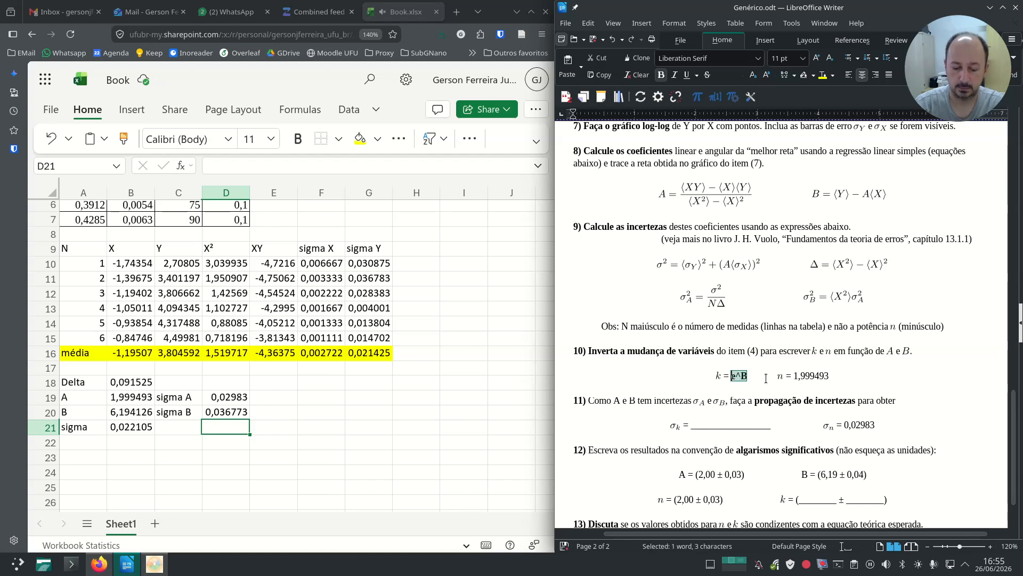
pyautogui.write('=')
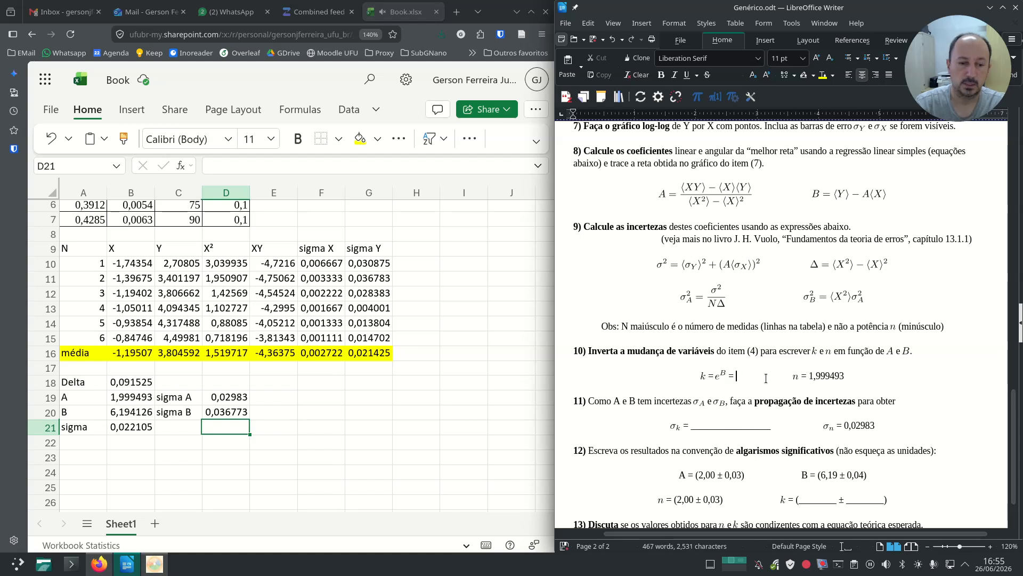
# - Compute k in row 23 of the spreadsheet with =EXP(B20) and fill in its value in item 10 as 489,8634
pyautogui.click(79, 456)
pyautogui.write('k')
pyautogui.press('Tab')
pyautogui.write('=exp')
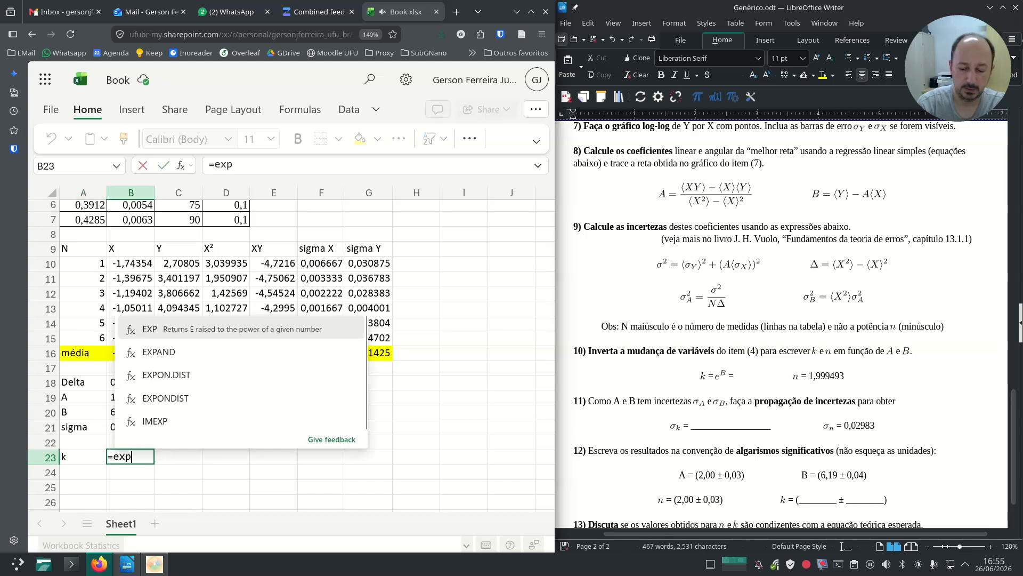
pyautogui.write('(')
pyautogui.click(132, 410)
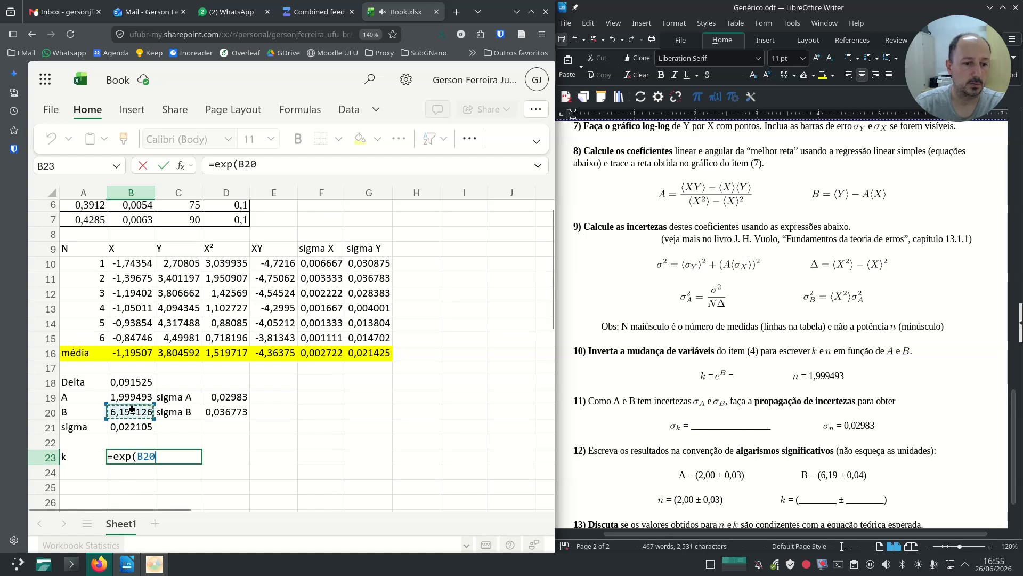
pyautogui.write(')')
pyautogui.press('Return')
pyautogui.press('Up')
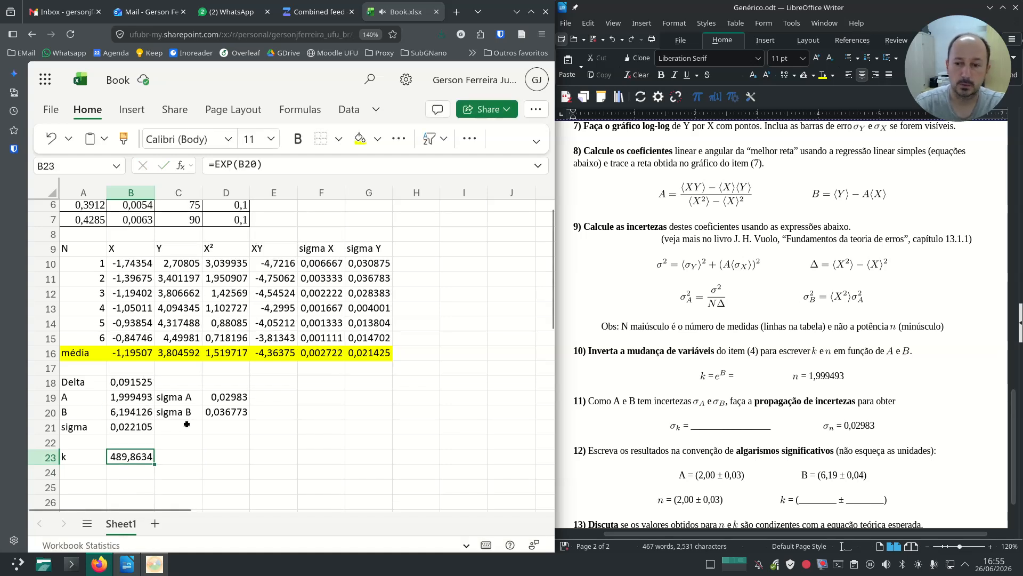
pyautogui.click(749, 371)
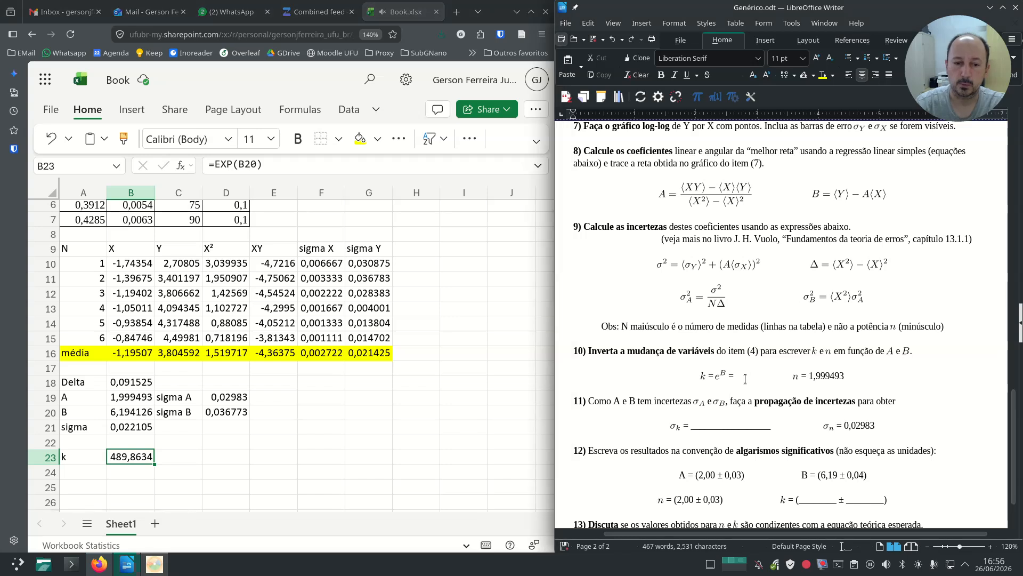
pyautogui.write('489,8634')
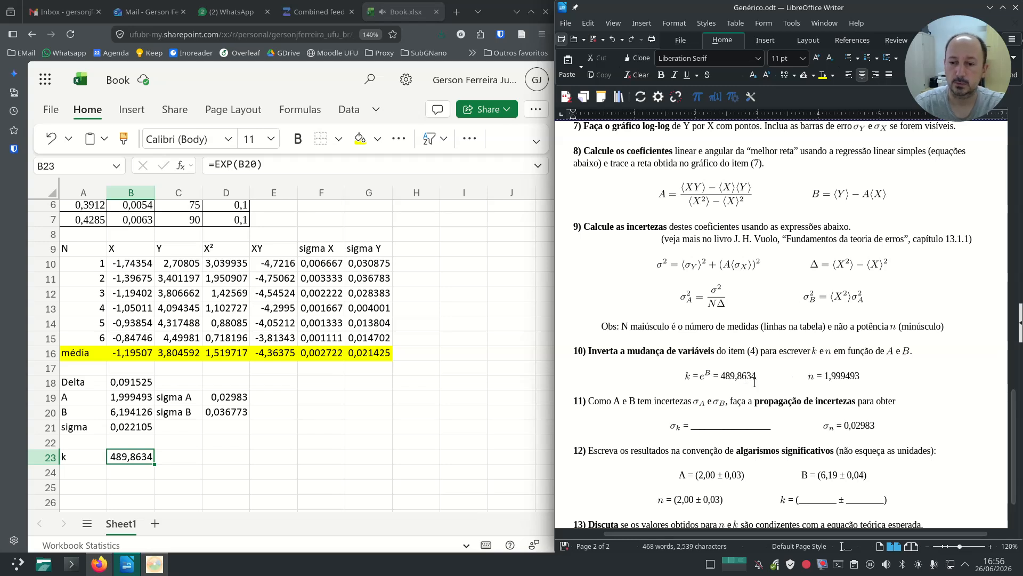
# - Label cell C23 of the spreadsheet as sigma k
pyautogui.click(103, 472)
pyautogui.press('Up')
pyautogui.press('Right')
pyautogui.press('Right')
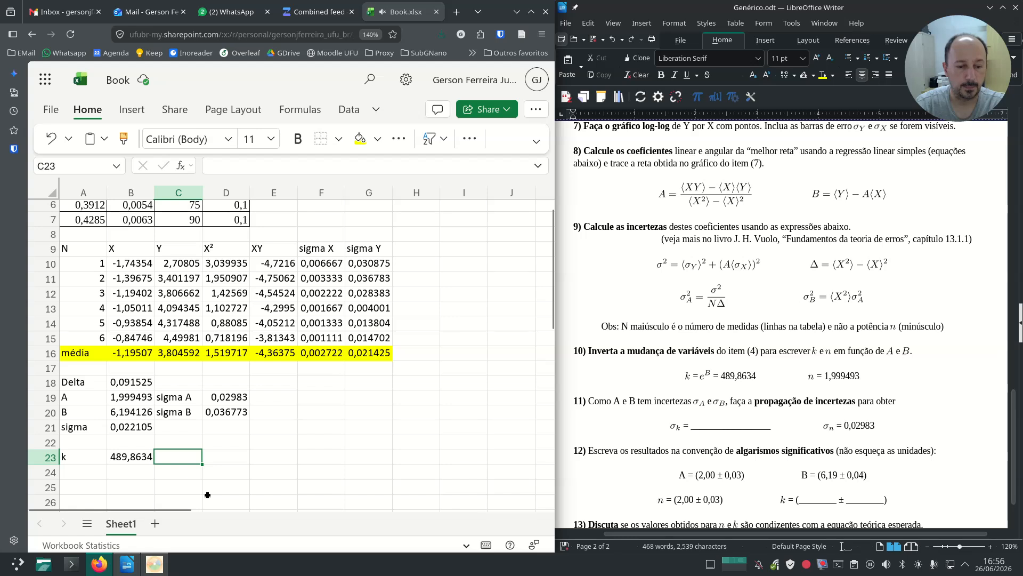
pyautogui.write('su')
pyautogui.press('BackSpace')
pyautogui.write('igma k')
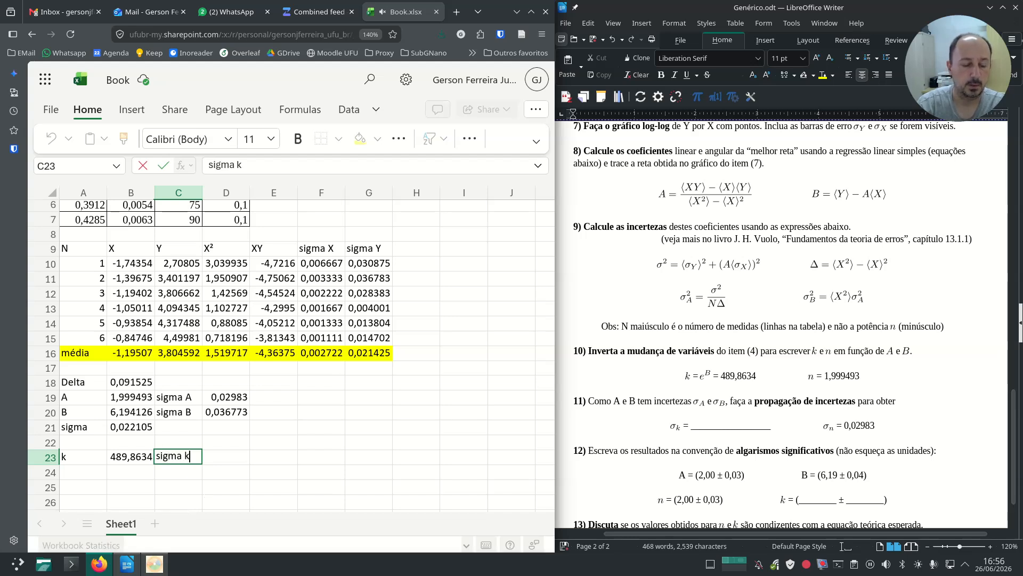
pyautogui.press('Tab')
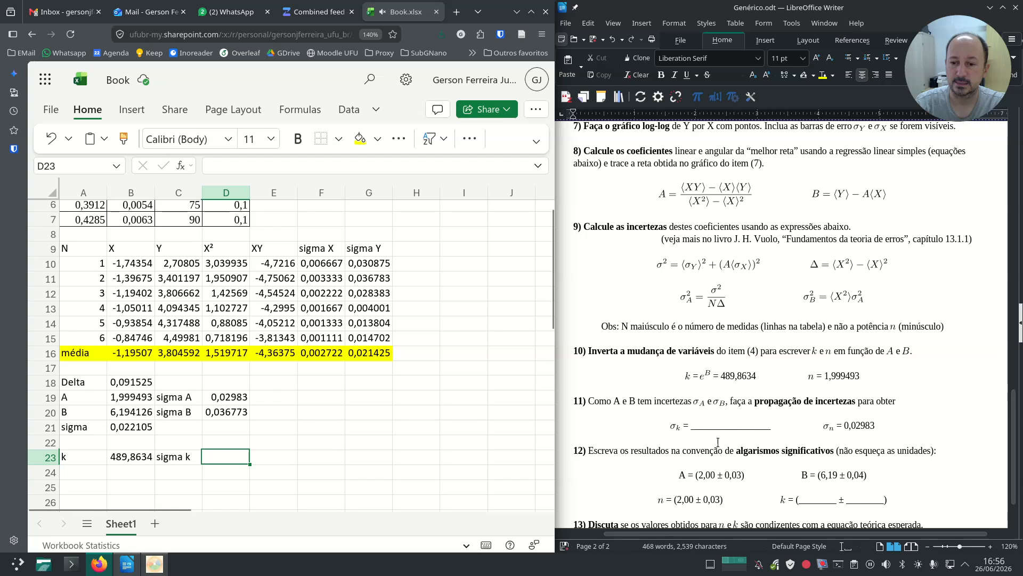
# - Replace the σk blank in item 11 with the typeset formula kσB followed by an equals sign
pyautogui.moveTo(691, 425); pyautogui.dragTo(837, 425)
pyautogui.hotkey('ctrl', 'shift', 'Left')
pyautogui.hotkey('ctrl', 'shift', 'Left')
pyautogui.hotkey('ctrl', 'shift', 'Right')
pyautogui.hotkey('shift', 'Left')
pyautogui.hotkey('shift', 'Left')
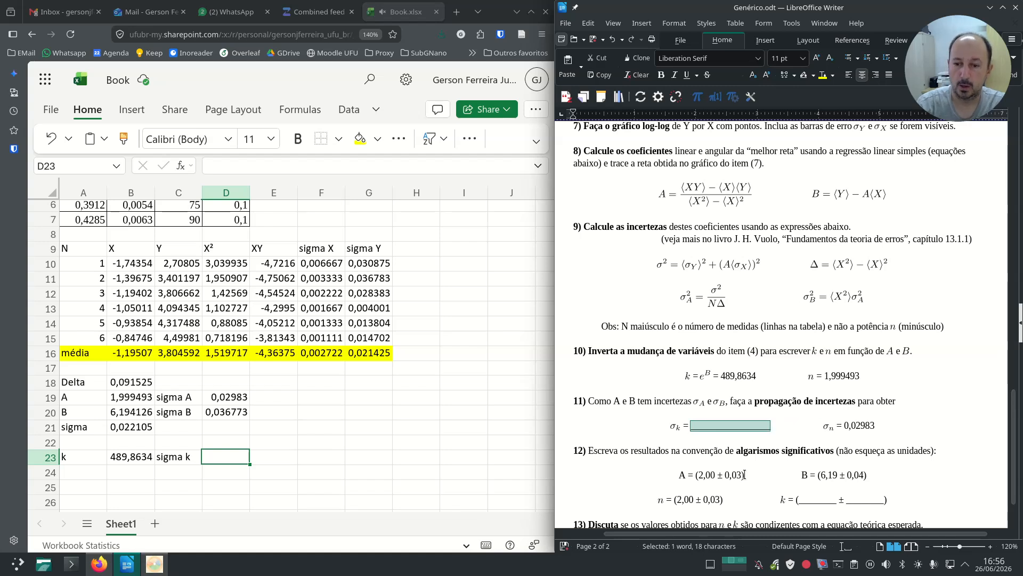
pyautogui.write('k \\s')
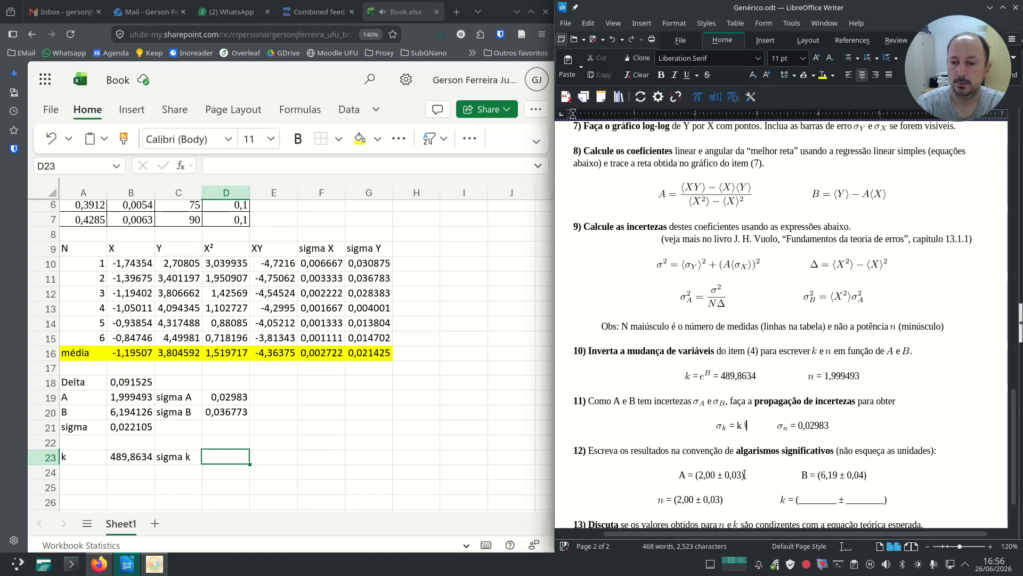
pyautogui.write('igma_B')
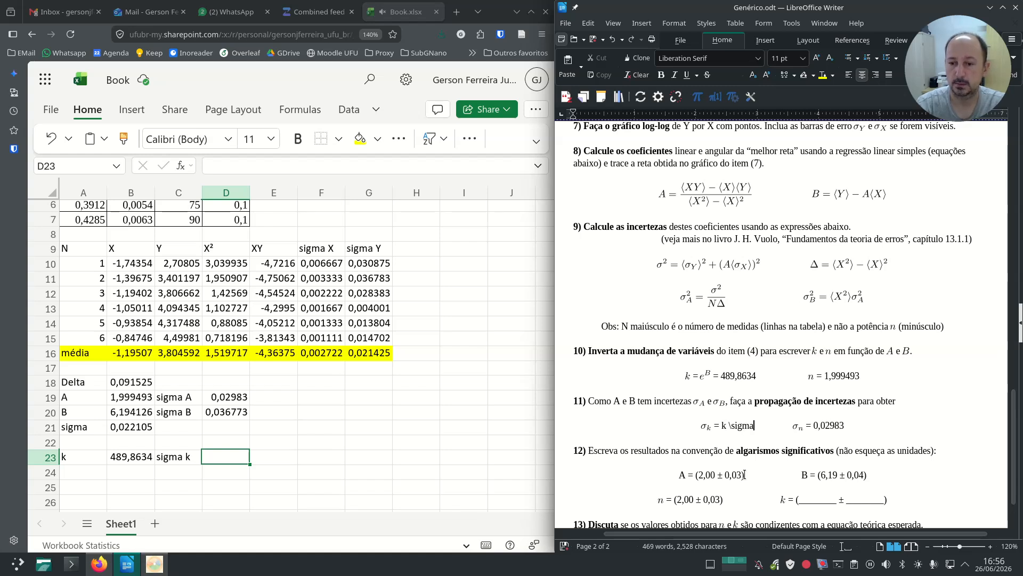
pyautogui.hotkey('shift', 'Left')
pyautogui.hotkey('ctrl', 'shift', 'Left')
pyautogui.hotkey('ctrl', 'shift', 'Left')
pyautogui.hotkey('ctrl', 'shift', 'Left')
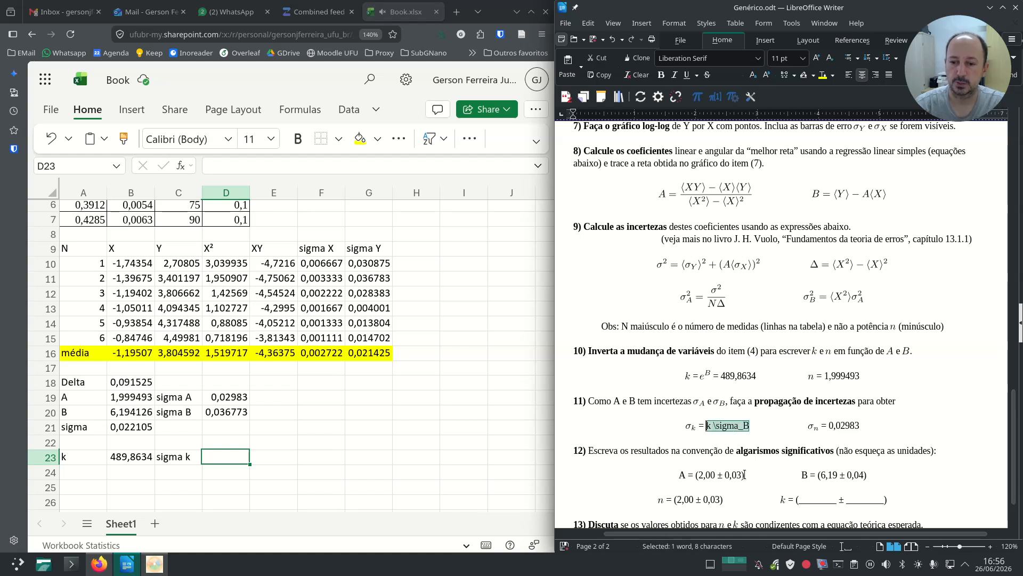
pyautogui.hotkey('ctrl', 'shift', 'e')
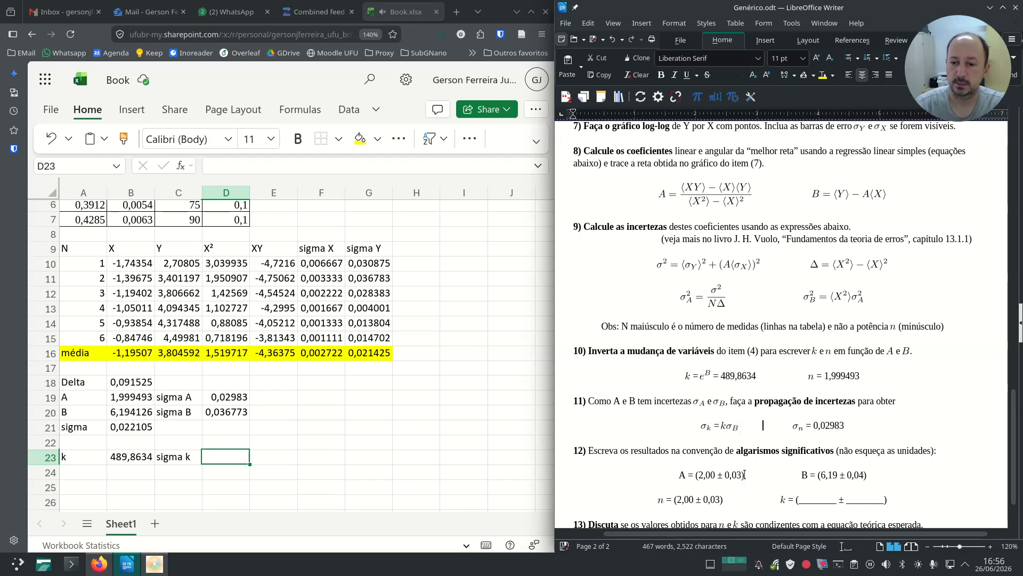
pyautogui.write('=')
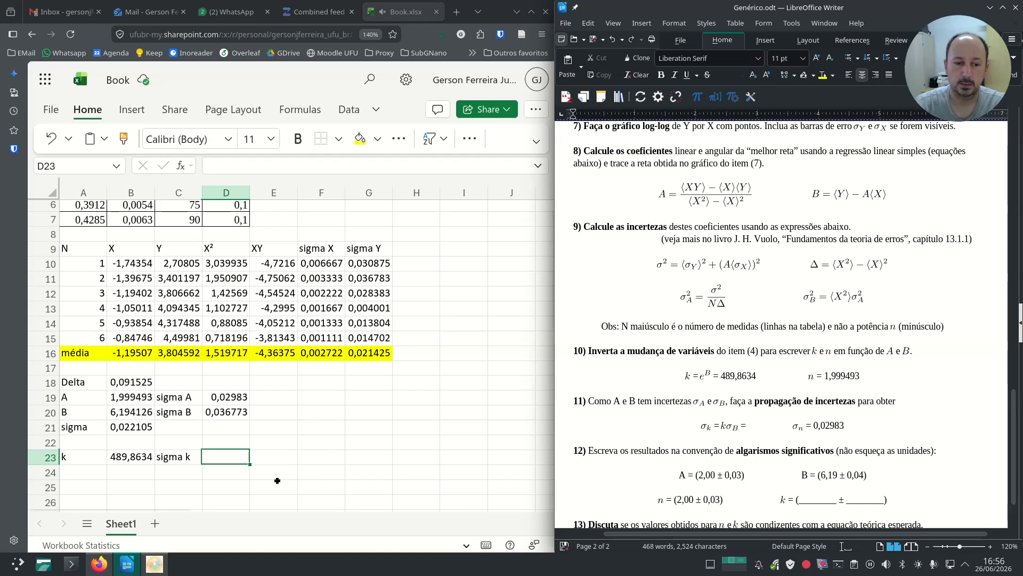
# - Try to compute sigma k in cell D23 with the formula =B23*B20
pyautogui.click(217, 458)
pyautogui.write('=')
pyautogui.click(125, 453)
pyautogui.write('*')
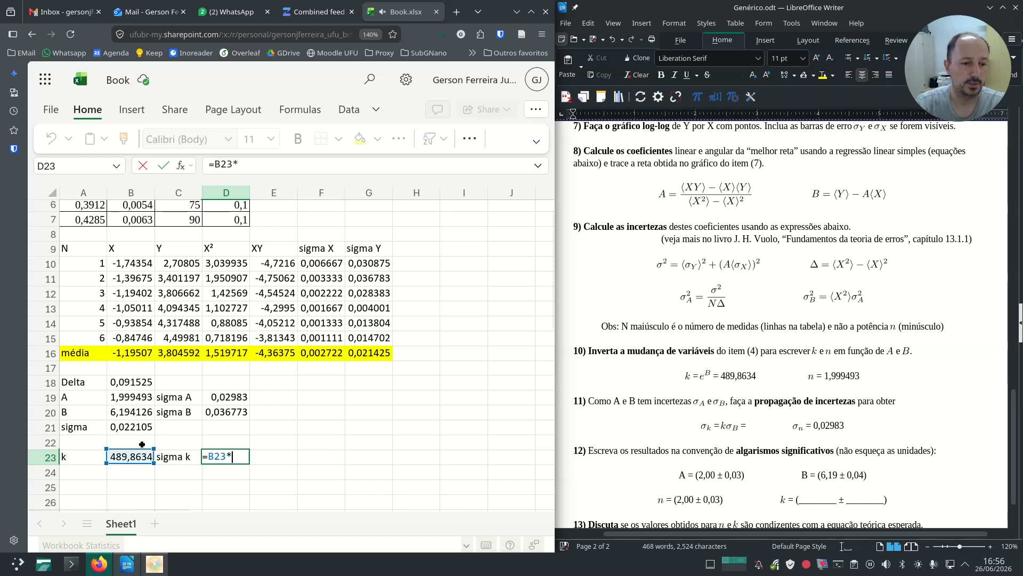
pyautogui.click(142, 412)
pyautogui.hotkey('ctrl', 'Return')
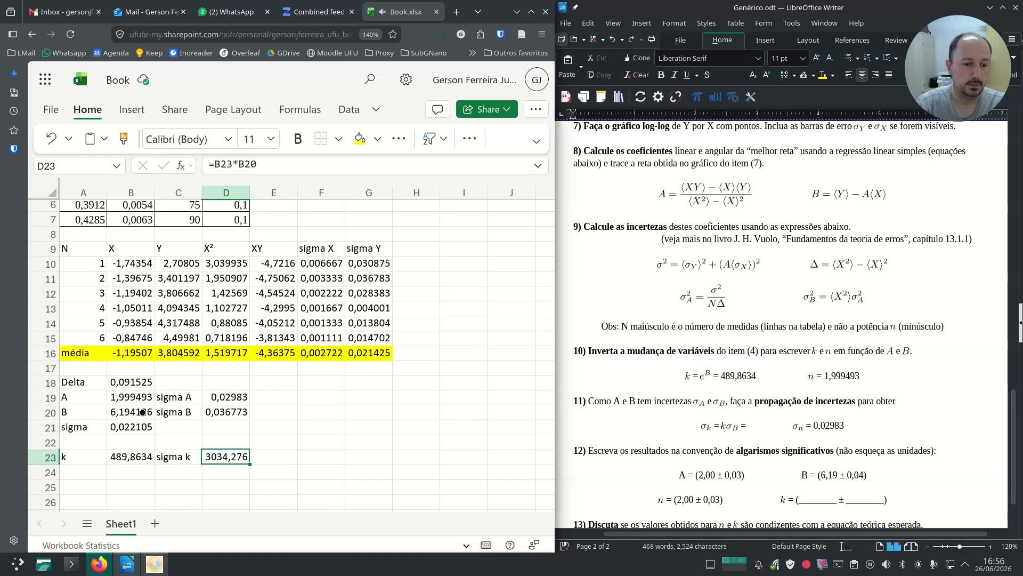
# - Compute sigma k in D23 with =B23*D20 and fill in its value in item 11 as 18,01
pyautogui.write('=')
pyautogui.click(134, 459)
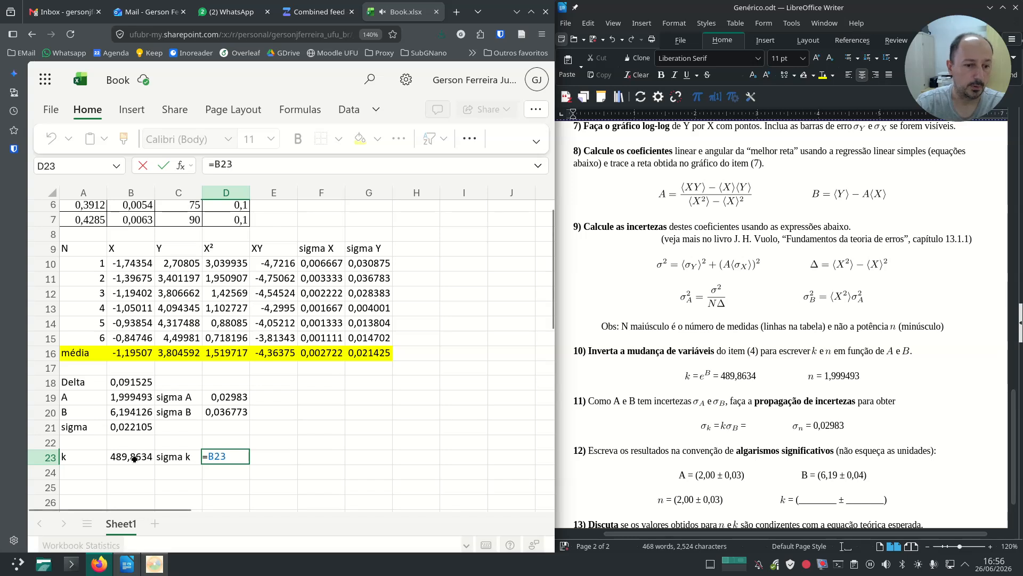
pyautogui.write('*')
pyautogui.click(237, 412)
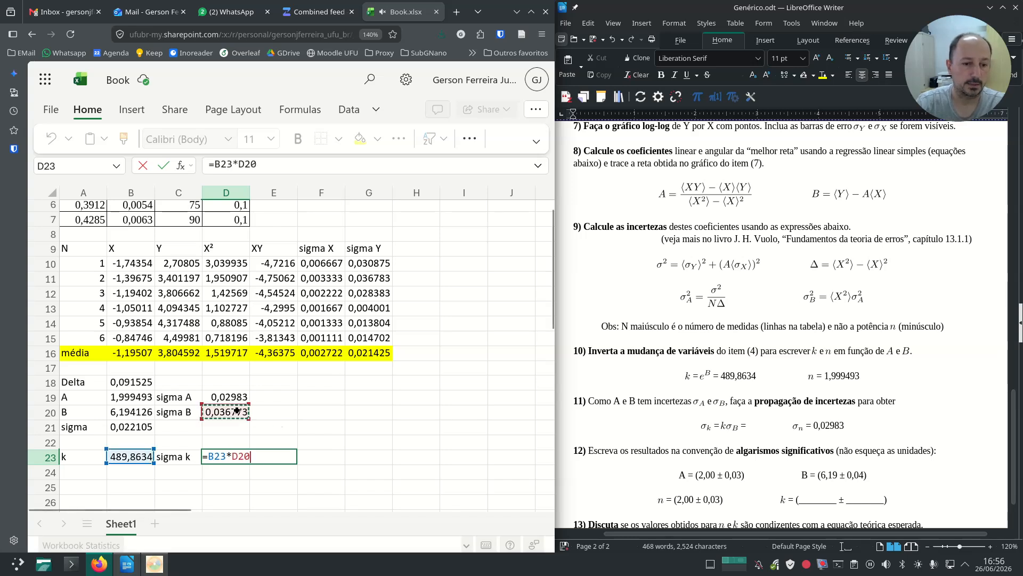
pyautogui.press('Return')
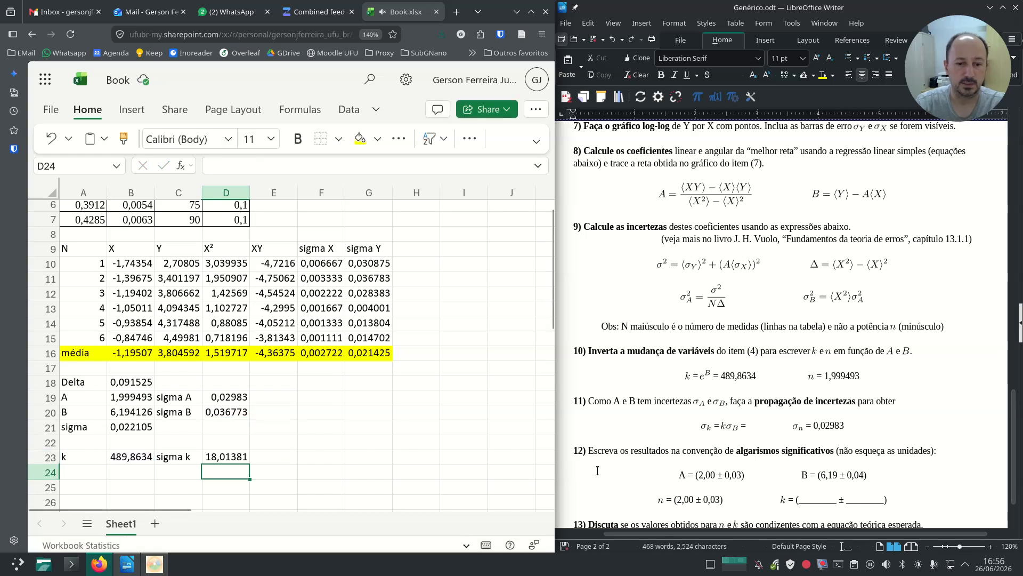
pyautogui.click(754, 428)
pyautogui.write('18,01')
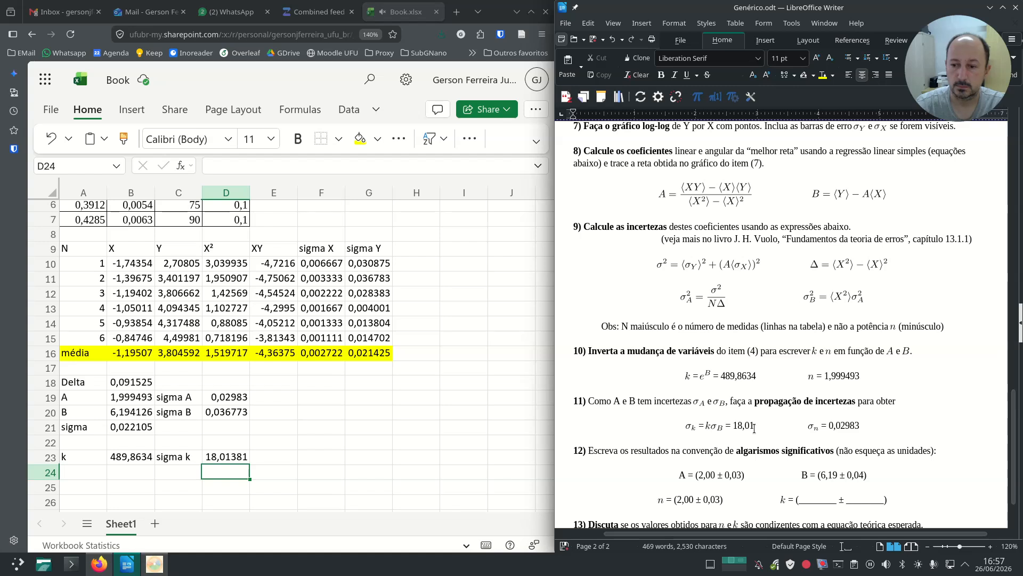
# - Fill in the uncertainty of k in item 12 as 20, rounded to one significant figure
pyautogui.scroll(-1, 784, 437)
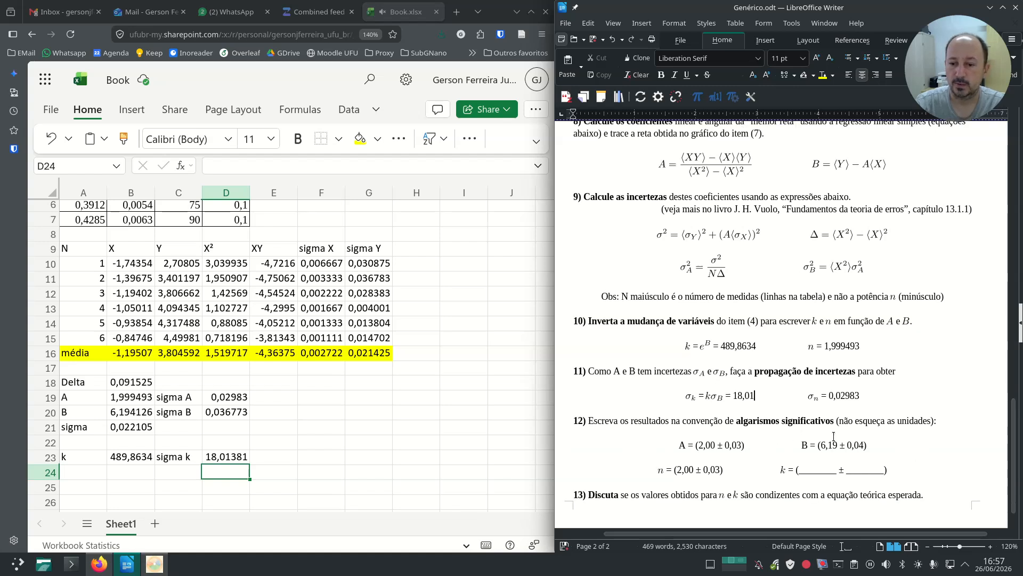
pyautogui.click(856, 470)
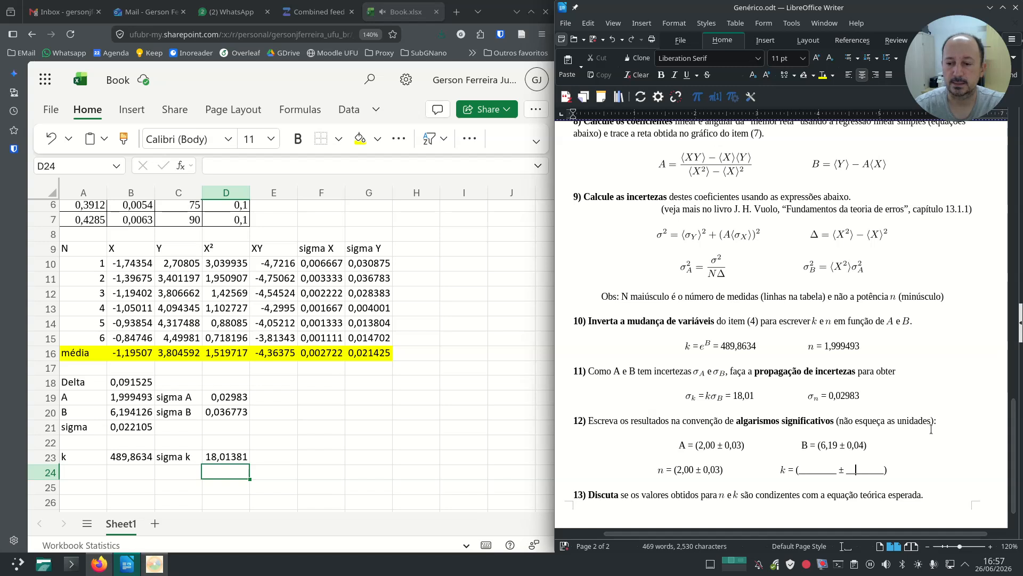
pyautogui.hotkey('shift', 'Right')
pyautogui.hotkey('shift', 'Right')
pyautogui.hotkey('shift', 'Right')
pyautogui.hotkey('shift', 'Right')
pyautogui.hotkey('shift', 'Right')
pyautogui.hotkey('shift', 'Right')
pyautogui.hotkey('shift', 'Right')
pyautogui.hotkey('shift', 'Right')
pyautogui.hotkey('shift', 'Right')
pyautogui.hotkey('shift', 'Left')
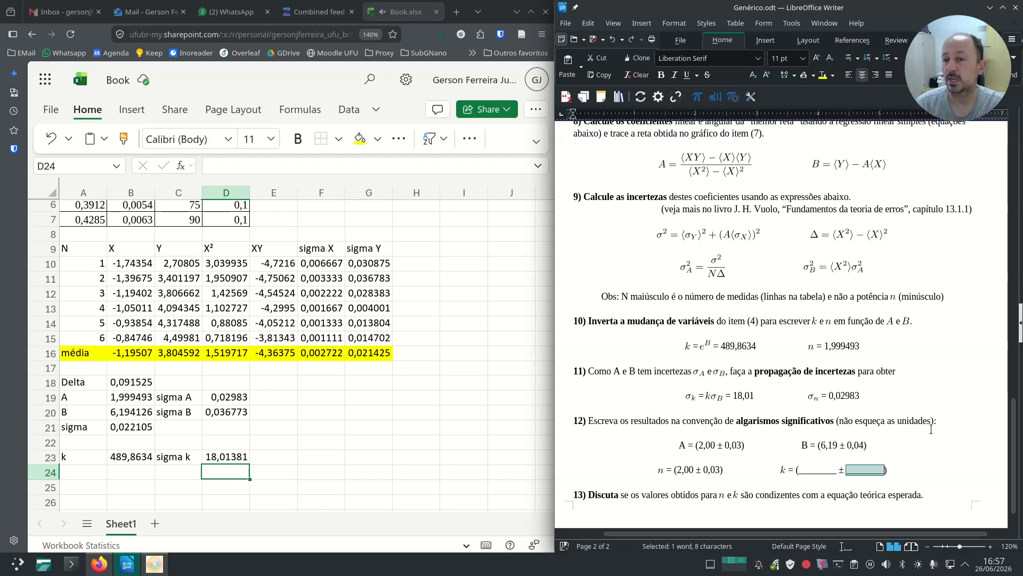
pyautogui.write('20')
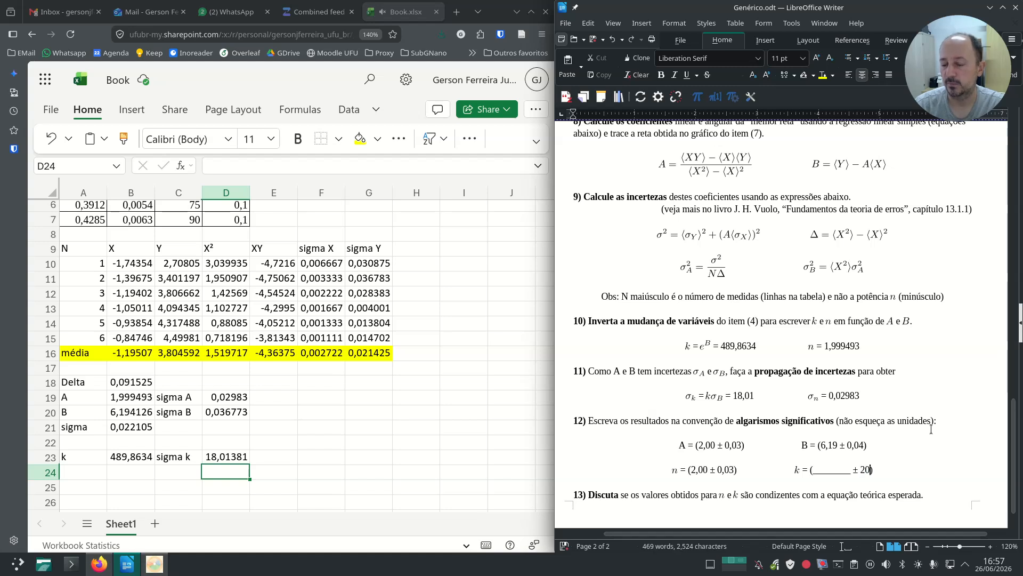
# - Place the text cursor at the end of the blank for k's value in item 12, before the ± sign
pyautogui.hotkey('shift', 'Left')
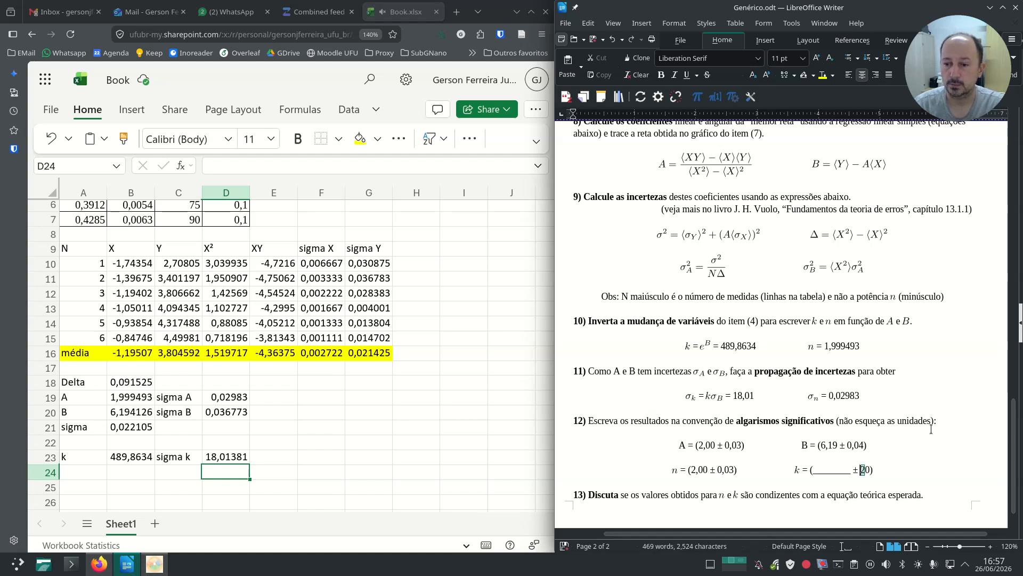
pyautogui.press('Left')
pyautogui.press('Left')
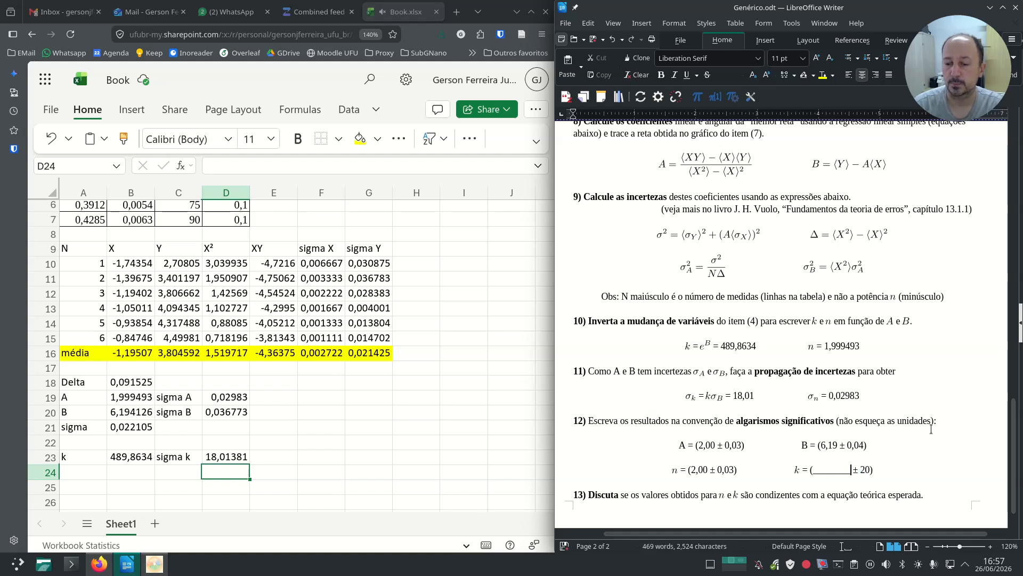
# - Replace the blank in the k result of item 12 with the rounded value 490
pyautogui.press('Left')
pyautogui.hotkey('shift', 'Left')
pyautogui.hotkey('shift', 'Left')
pyautogui.hotkey('shift', 'Left')
pyautogui.hotkey('shift', 'Left')
pyautogui.hotkey('shift', 'Left')
pyautogui.hotkey('shift', 'Left')
pyautogui.hotkey('shift', 'Left')
pyautogui.hotkey('shift', 'Left')
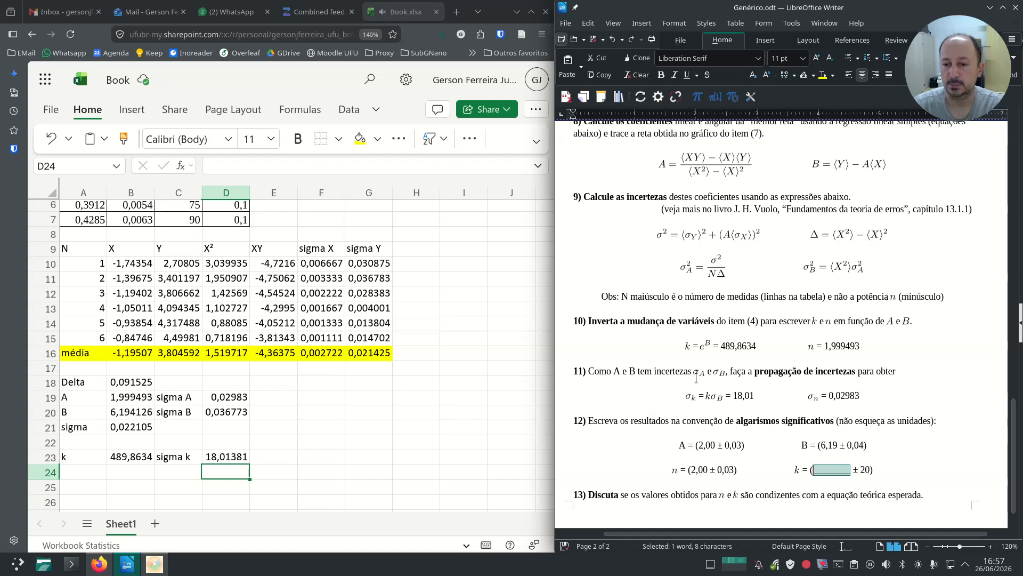
pyautogui.write('490')
pyautogui.press('End')
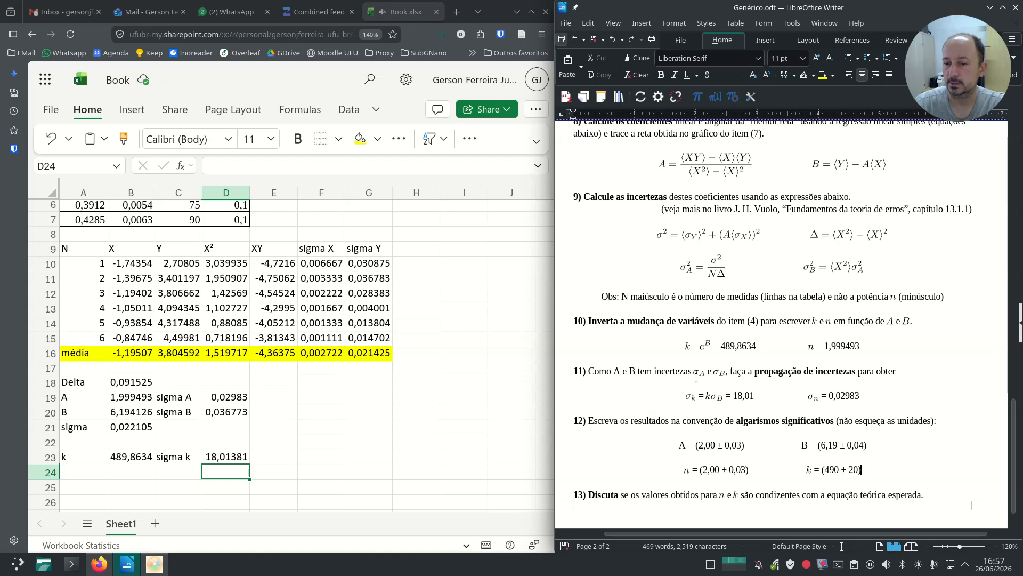
pyautogui.press('Left')
pyautogui.press('Left')
pyautogui.press('Left')
pyautogui.hotkey('shift', 'Left')
pyautogui.press('End')
pyautogui.press('Left')
pyautogui.press('Left')
pyautogui.hotkey('shift', 'Left')
pyautogui.press('End')
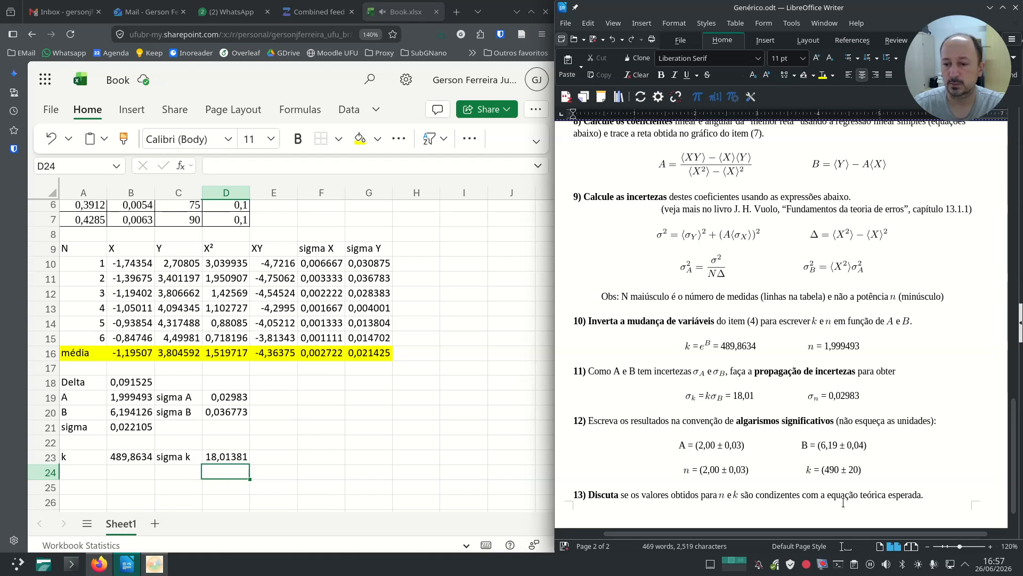
# - Add a theoretical comparison row below k in the spreadsheet, with the label g/2 in A24 and the formula =980/2 in B24
pyautogui.scroll(15, 786, 450)
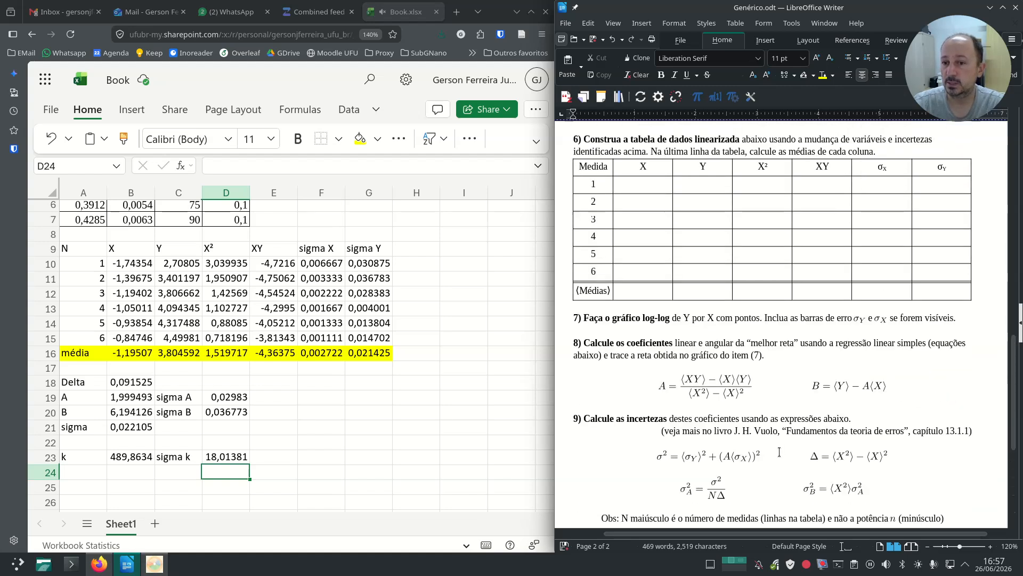
pyautogui.scroll(12, 778, 455)
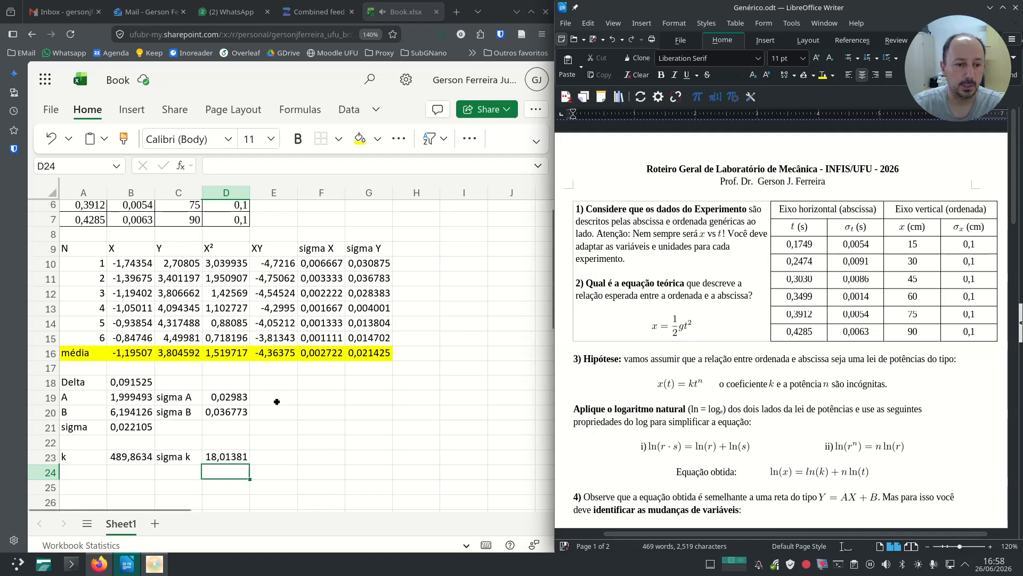
pyautogui.click(130, 397)
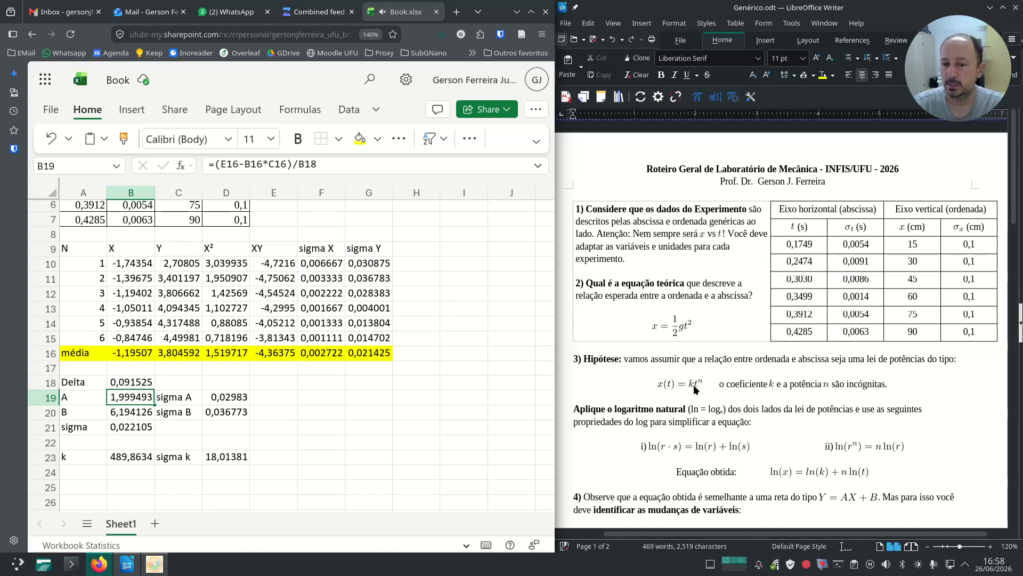
pyautogui.click(63, 469)
pyautogui.write('g/2')
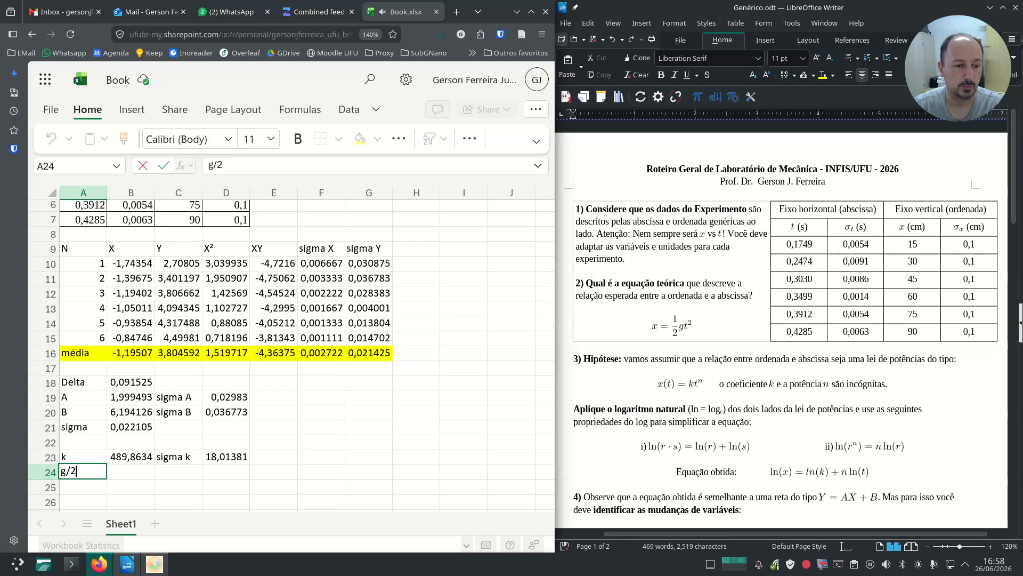
pyautogui.press('Tab')
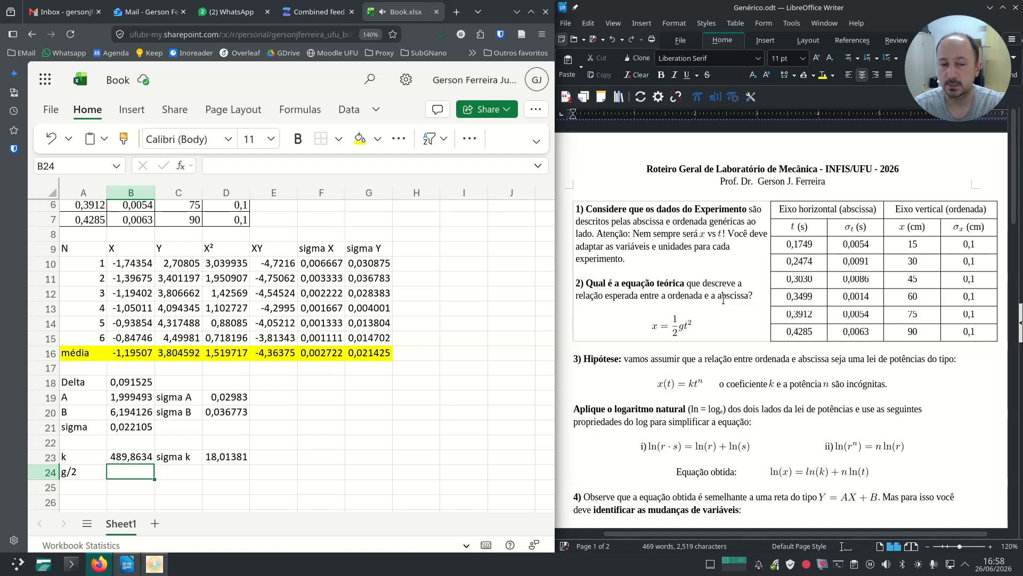
pyautogui.write('=984=')
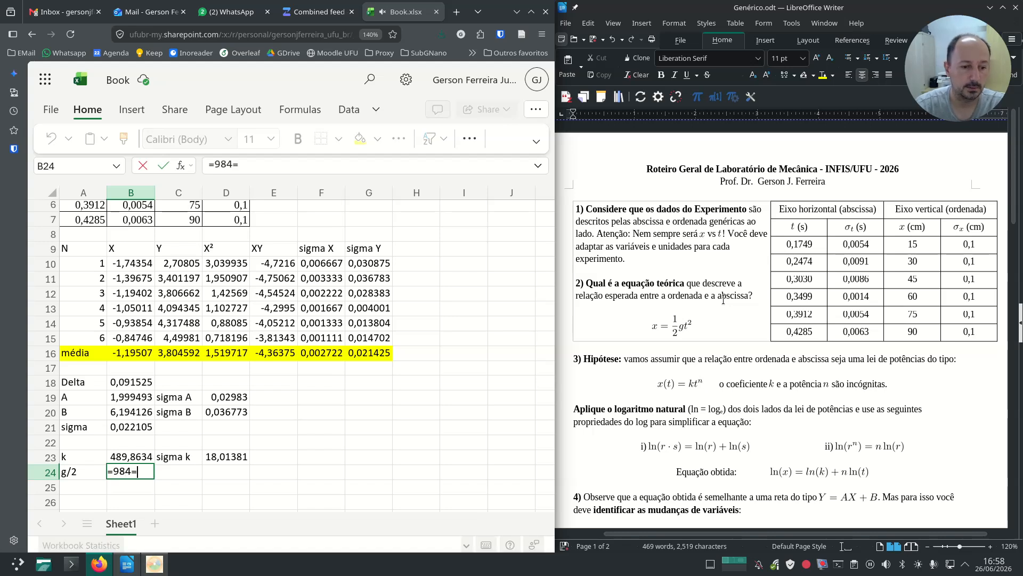
pyautogui.press('BackSpace')
pyautogui.press('BackSpace')
pyautogui.write('0/2')
pyautogui.press('Return')
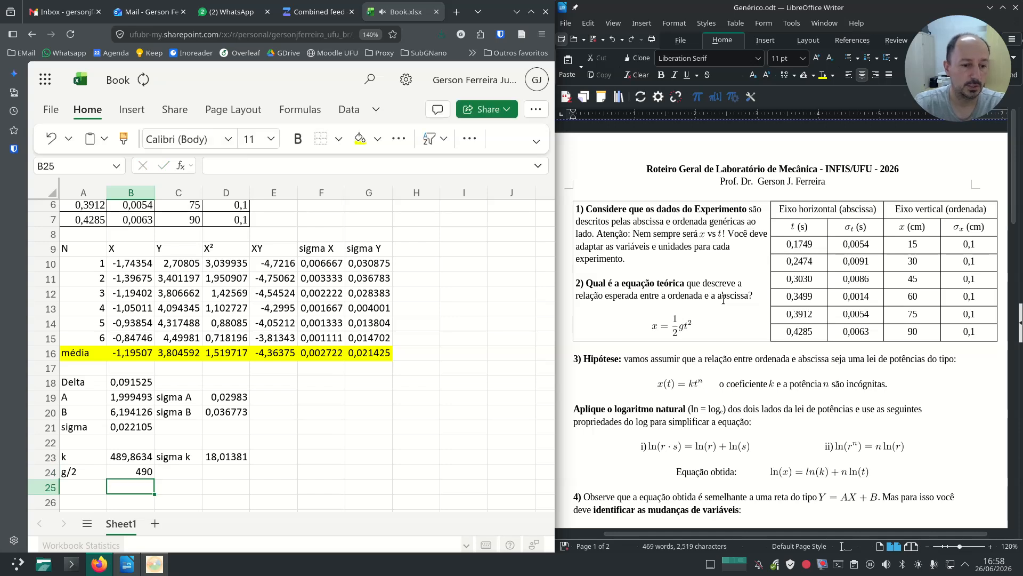
# - Compare the k and g/2 values in B23:B24 and review the item 12 results in the document
pyautogui.click(136, 472)
pyautogui.moveTo(136, 471); pyautogui.dragTo(134, 457)
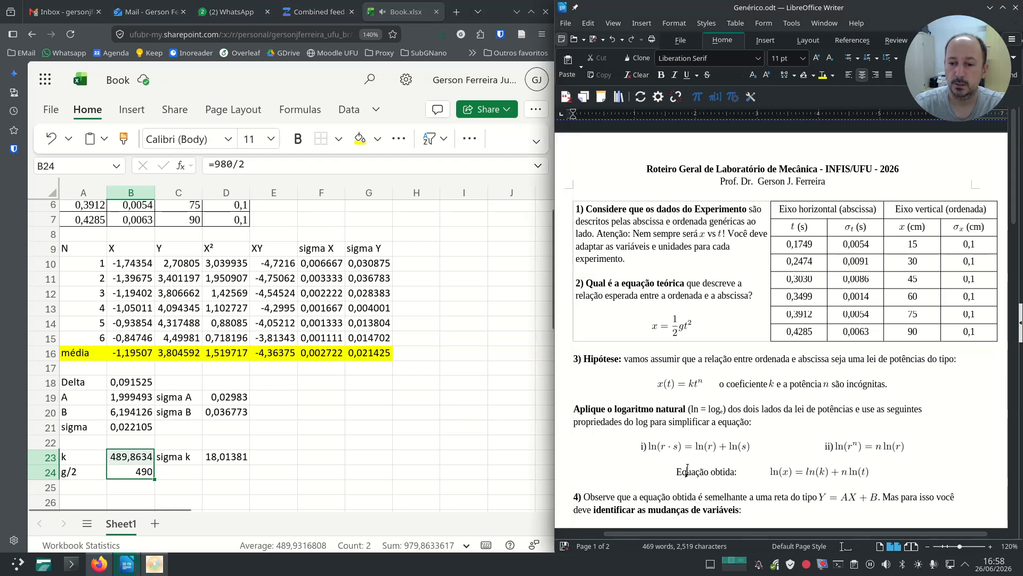
pyautogui.scroll(-20, 710, 467)
pyautogui.scroll(-10, 727, 455)
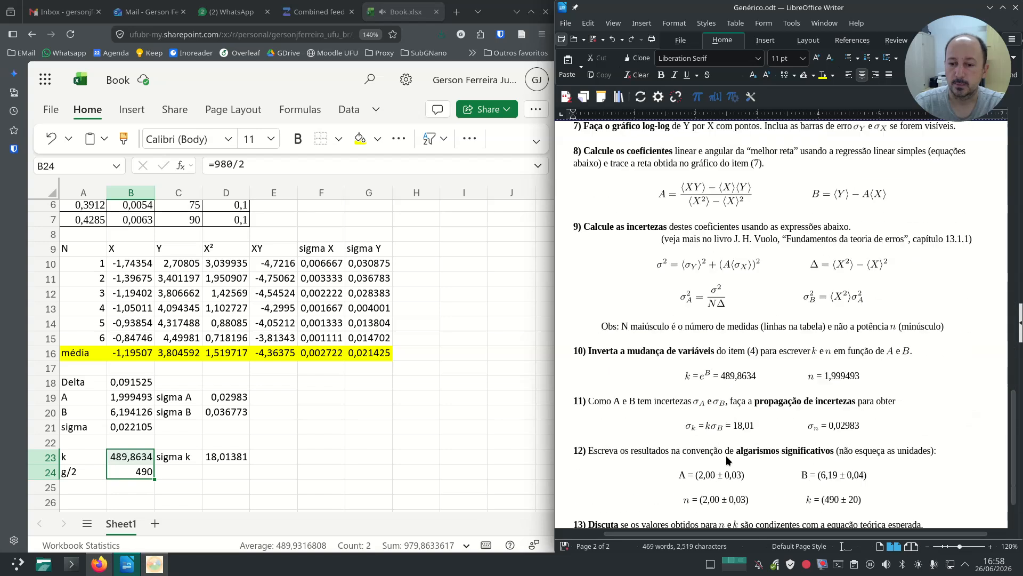
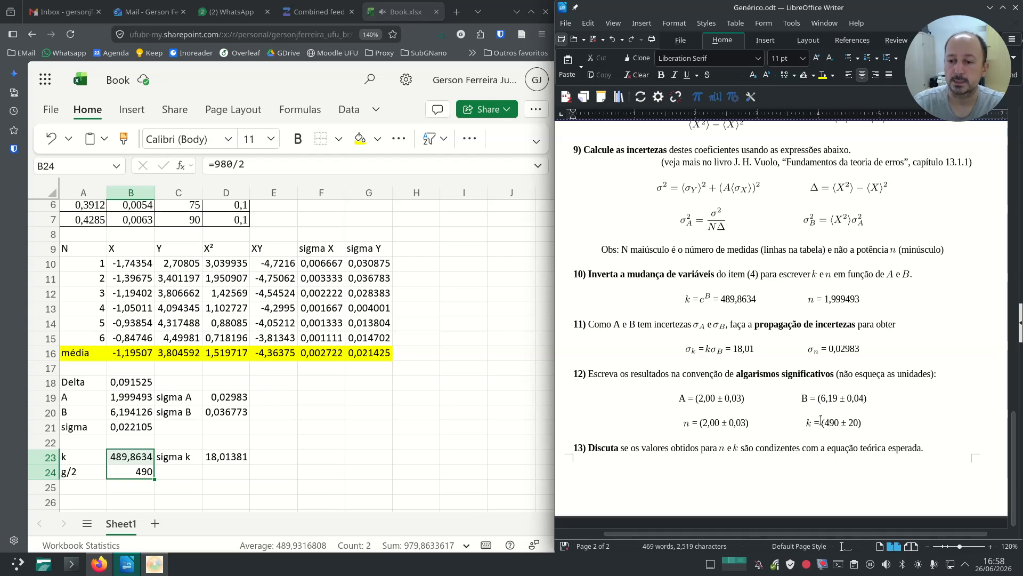
pyautogui.scroll(7, 746, 373)
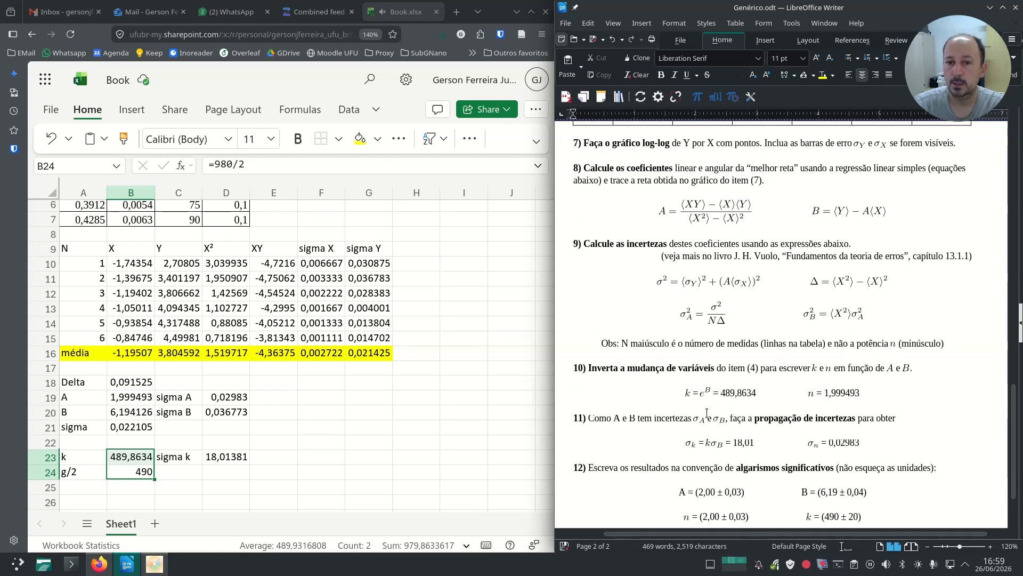
# - Consult the graph instructions in items 7 and 8 and maximize the spreadsheet window with the original data table in view
pyautogui.moveTo(623, 271); pyautogui.dragTo(777, 277)
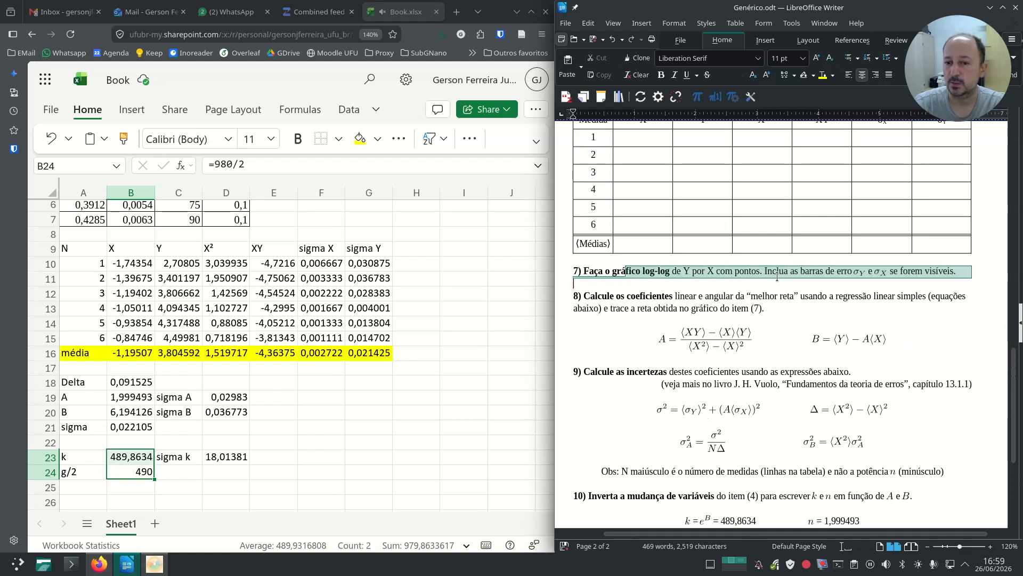
pyautogui.click(808, 272)
pyautogui.click(456, 320)
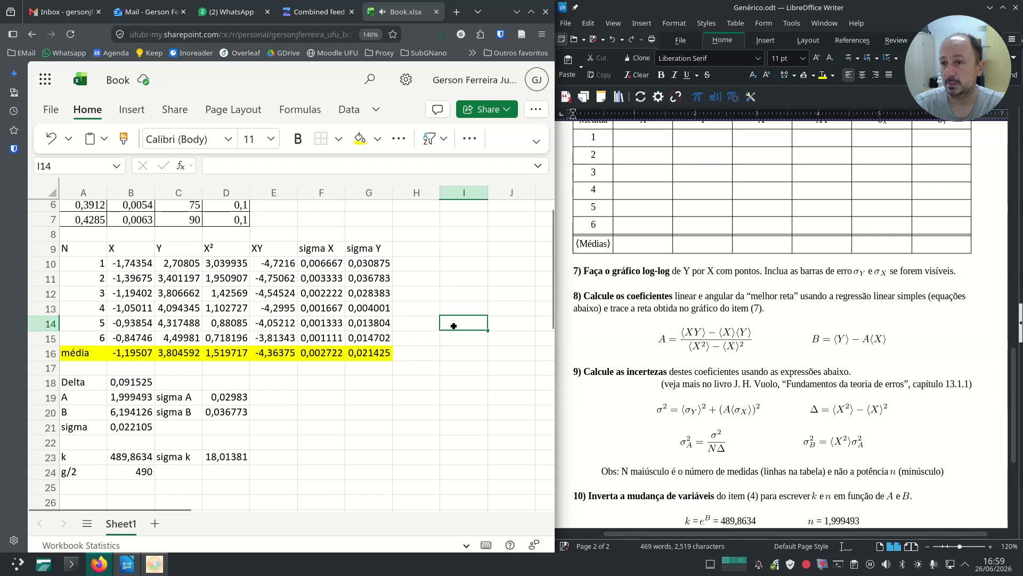
pyautogui.click(775, 309)
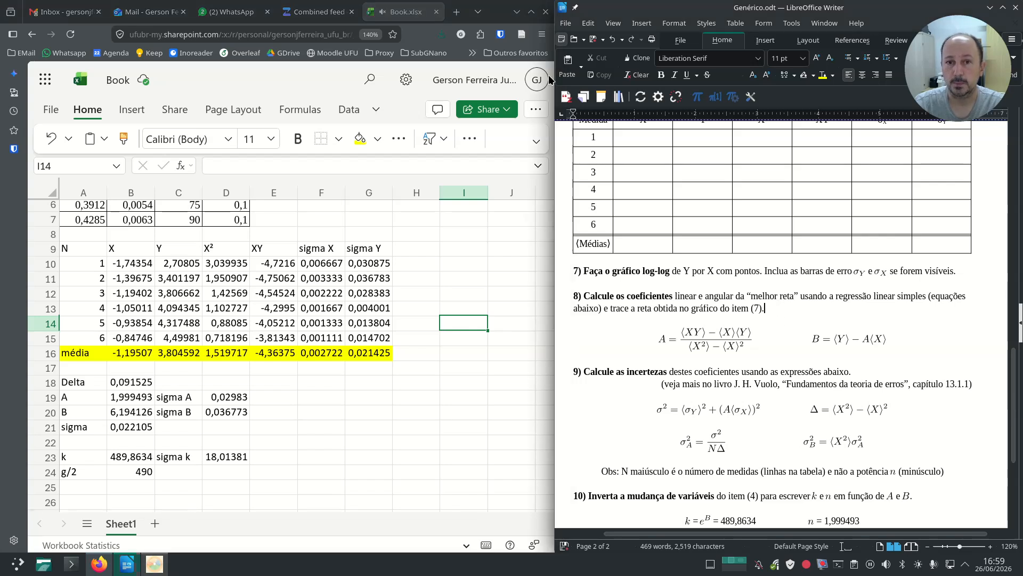
pyautogui.click(532, 12)
pyautogui.scroll(3, 533, 355)
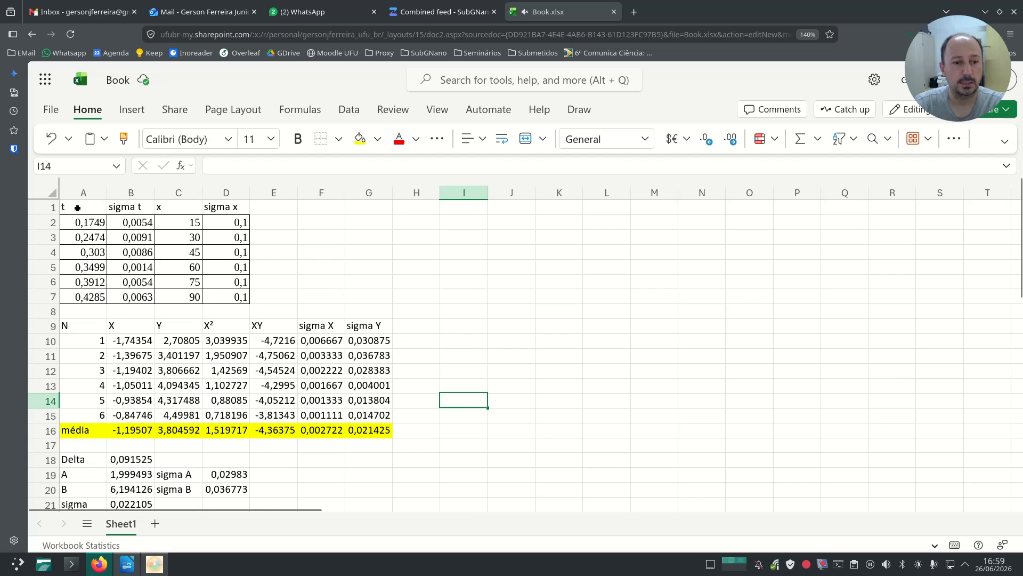
# - Try a scatter chart of the whole data table A1:D7, including the sigma columns, and delete it
pyautogui.moveTo(77, 208); pyautogui.dragTo(240, 298)
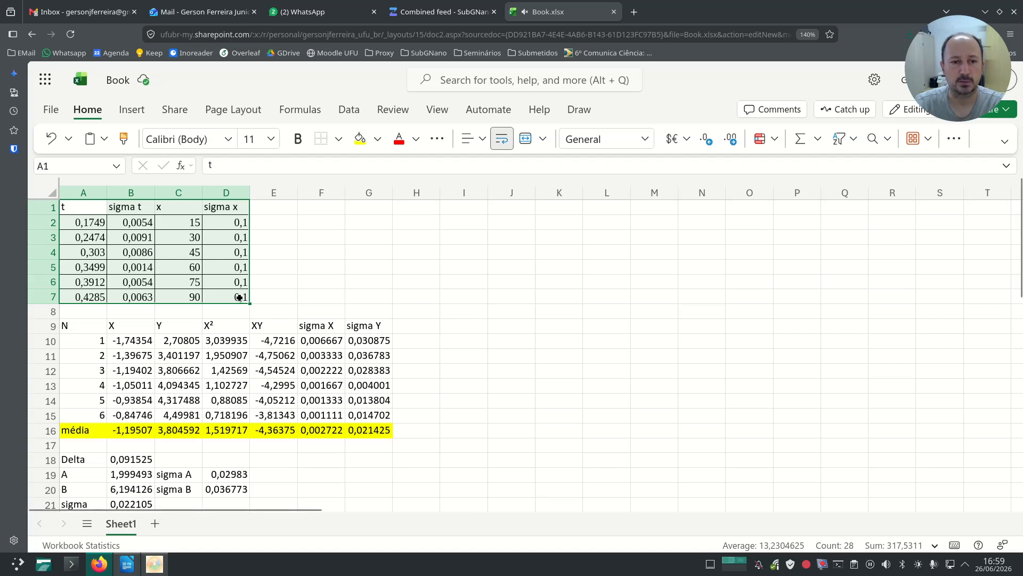
pyautogui.click(125, 238)
pyautogui.moveTo(88, 220); pyautogui.dragTo(237, 297)
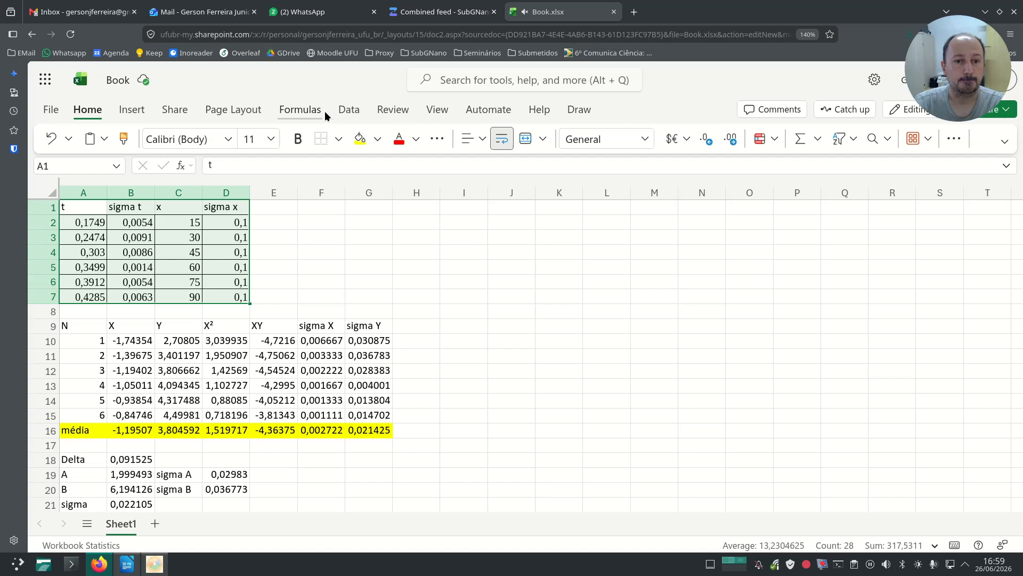
pyautogui.click(137, 114)
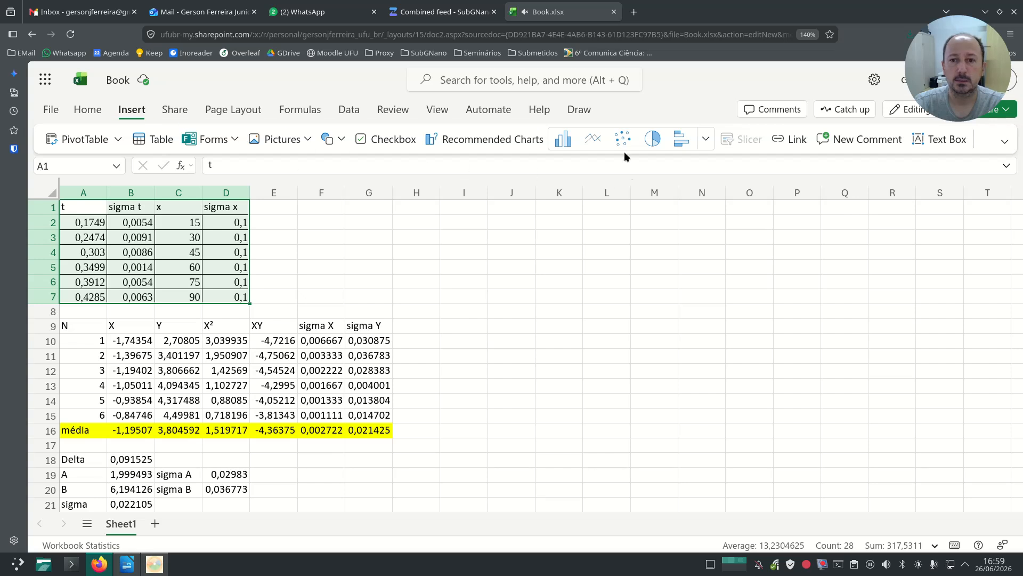
pyautogui.click(706, 139)
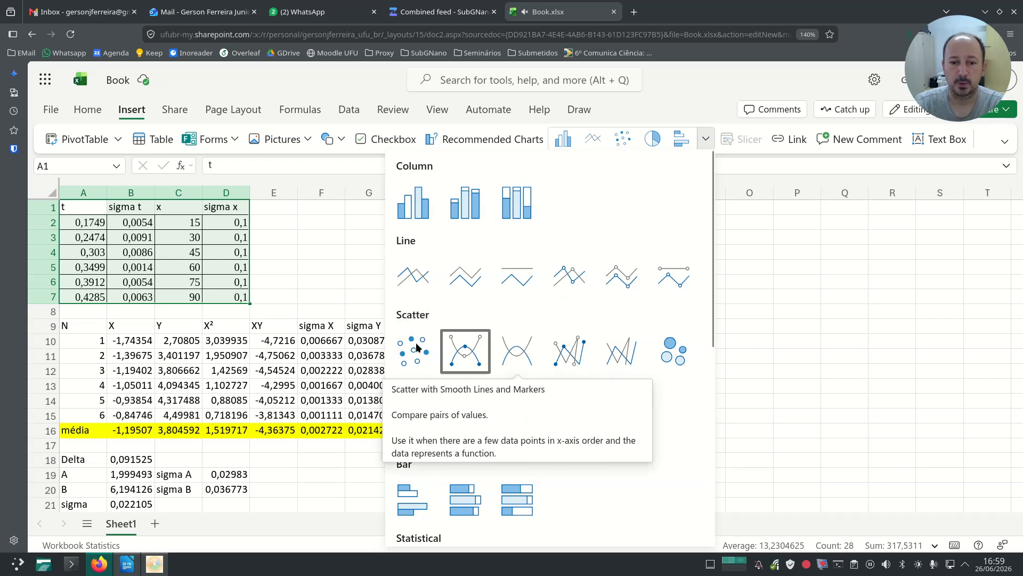
pyautogui.click(707, 141)
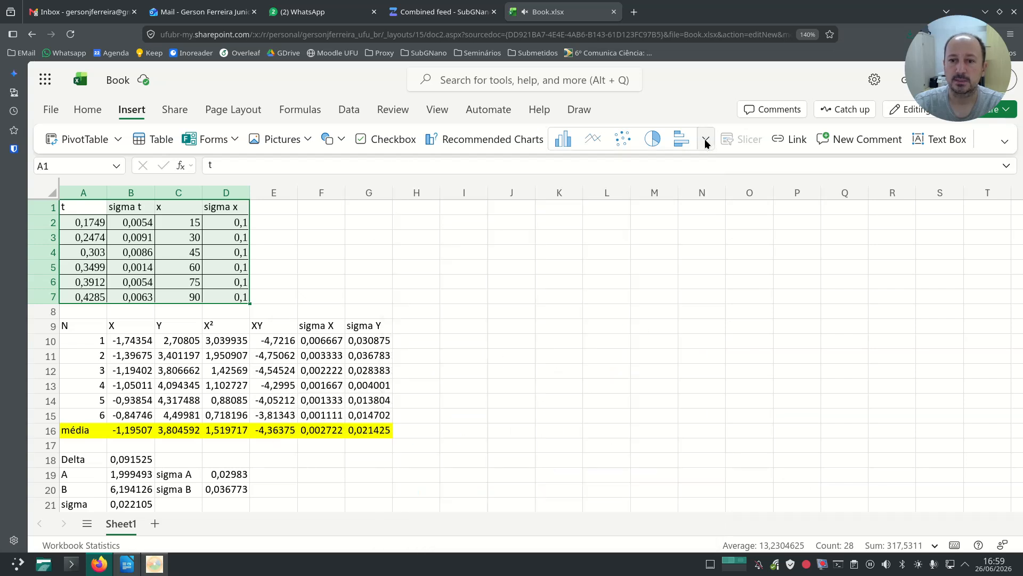
pyautogui.click(622, 141)
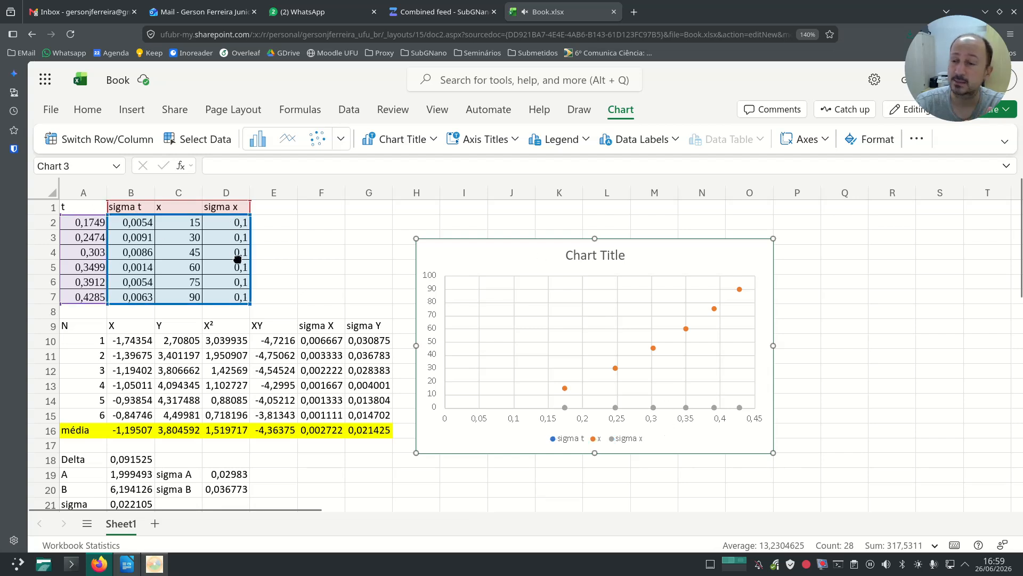
pyautogui.click(688, 221)
pyautogui.click(677, 258)
pyautogui.press('Delete')
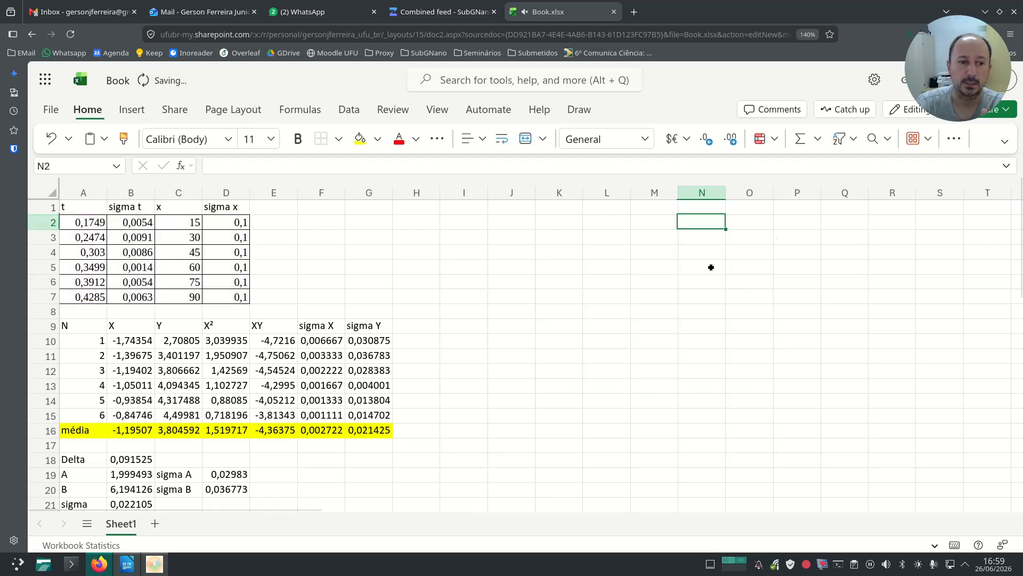
# - Insert a scatter chart of x against t from A1:A7 and C1:C7, and place it beside the tables
pyautogui.moveTo(83, 208); pyautogui.dragTo(83, 296)
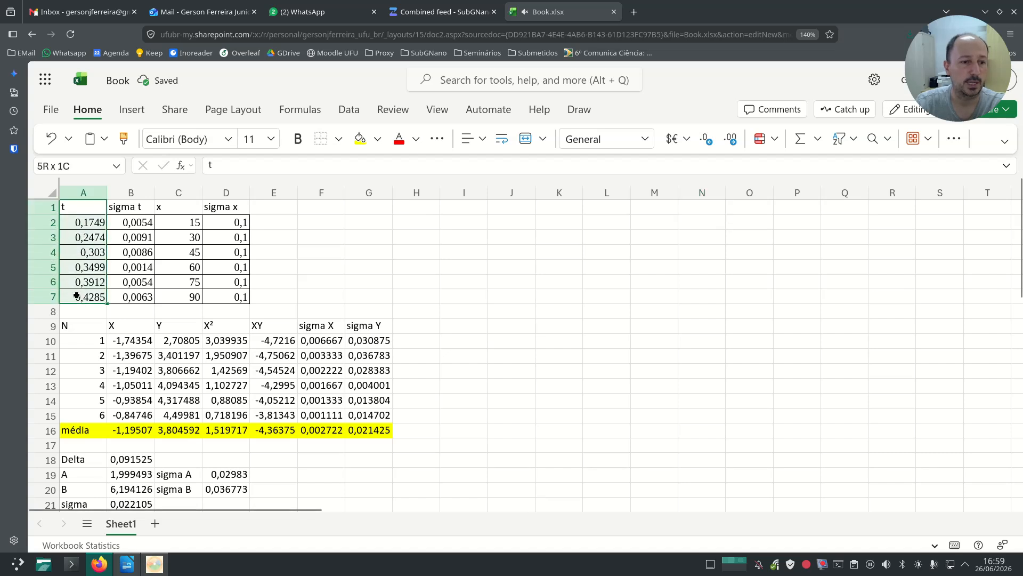
pyautogui.keyDown('ctrl'); pyautogui.moveTo(181, 208); pyautogui.dragTo(186, 297); pyautogui.keyUp('ctrl')
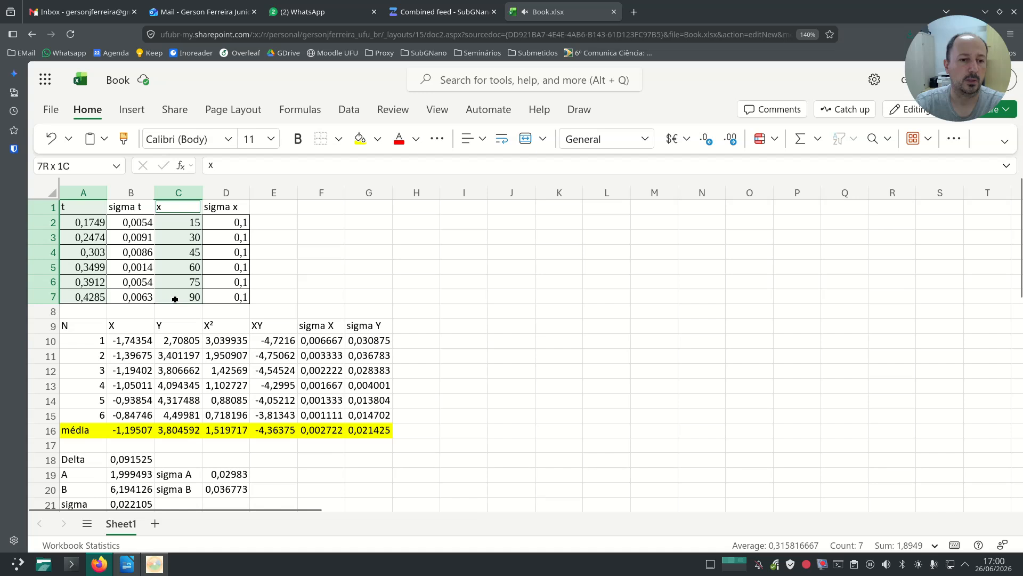
pyautogui.click(134, 109)
pyautogui.click(624, 139)
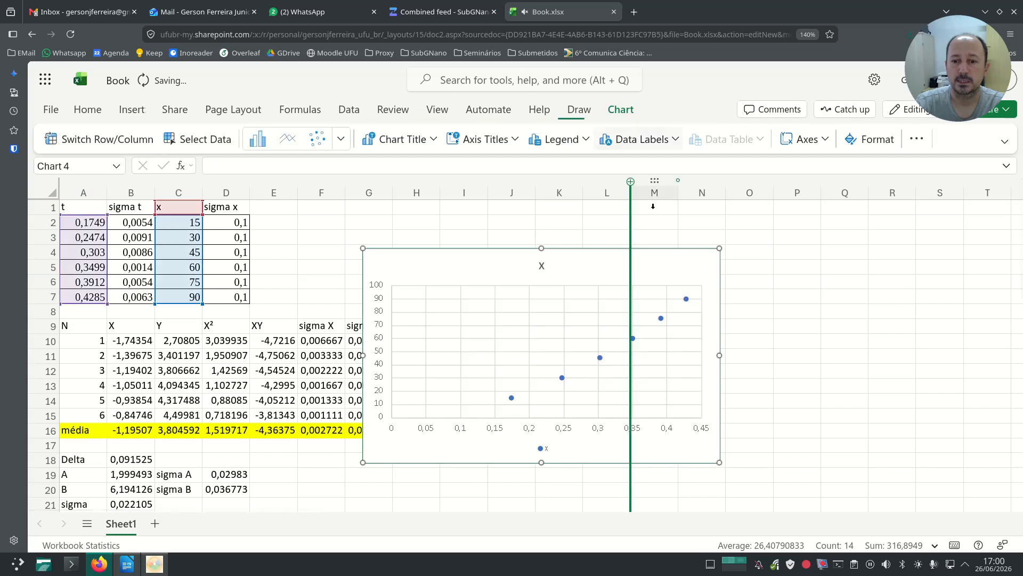
pyautogui.click(619, 237)
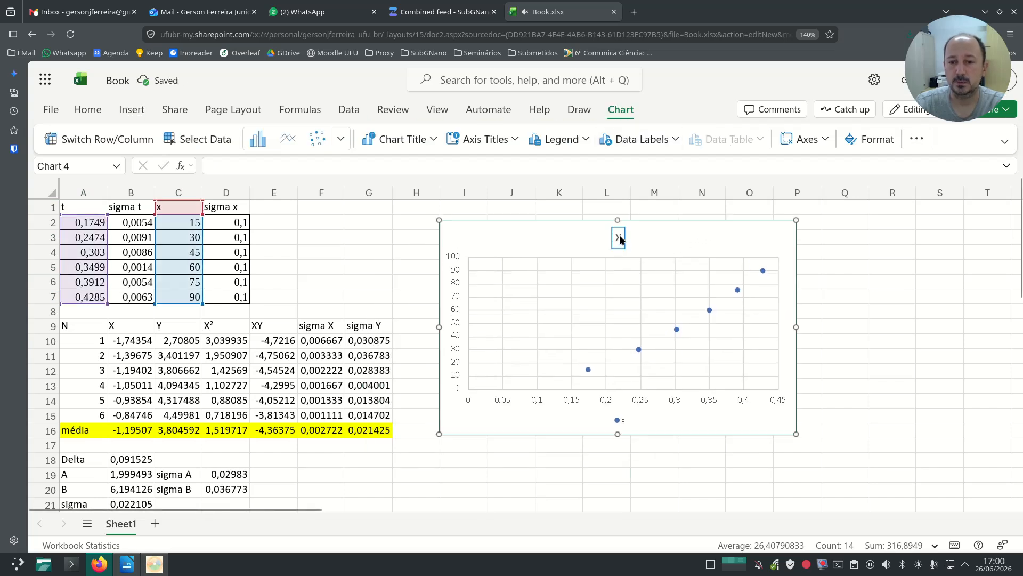
# - Set the chart title to "Gráfixo x vs t" and turn off the legend
pyautogui.doubleClick(619, 238)
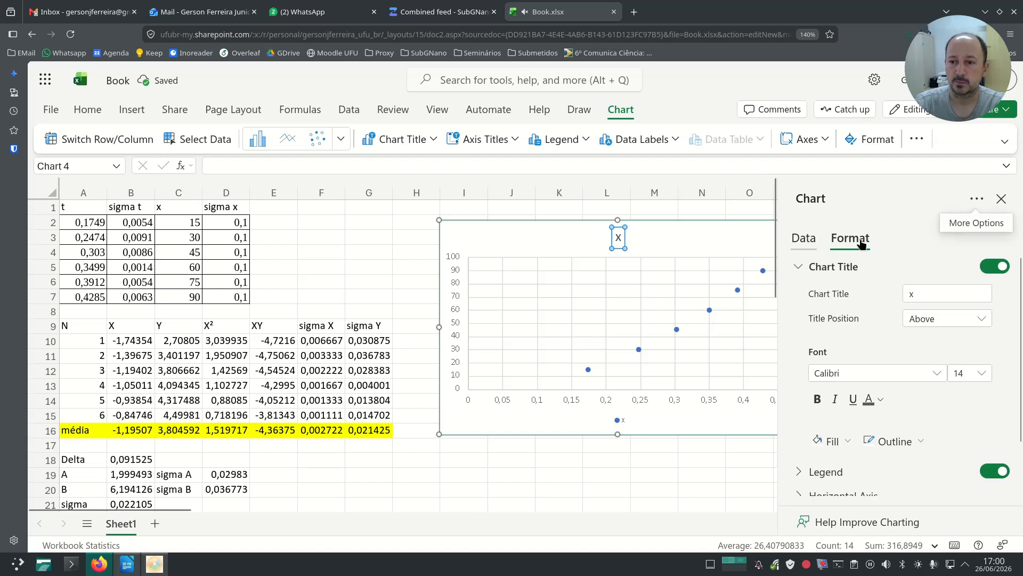
pyautogui.doubleClick(618, 237)
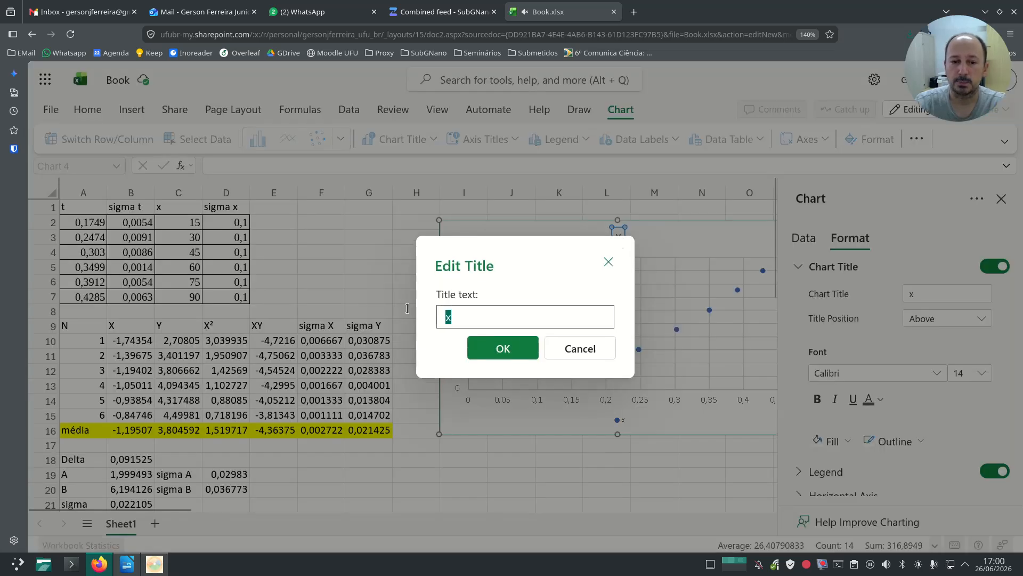
pyautogui.write('Gráfixo x vs t')
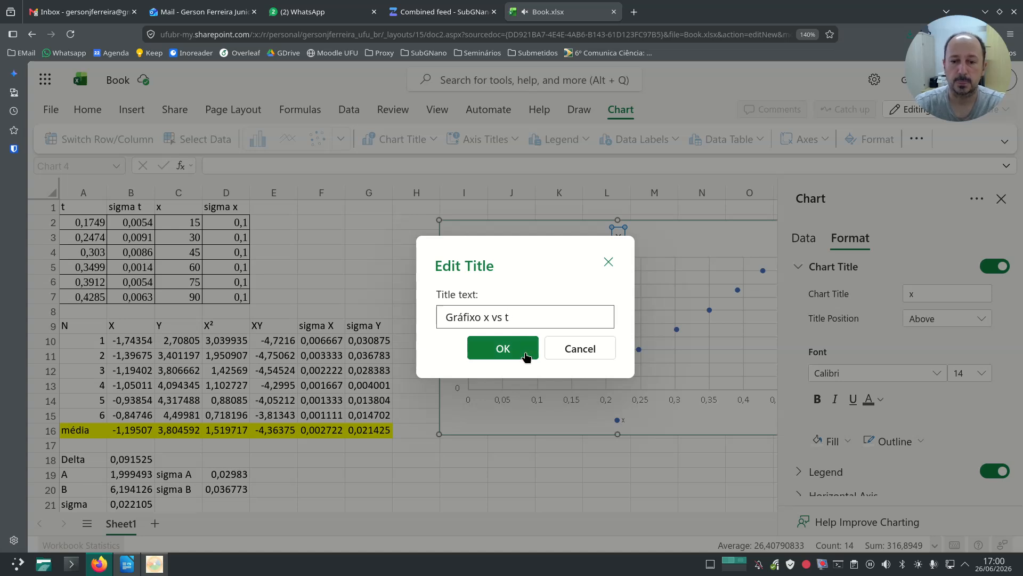
pyautogui.click(525, 355)
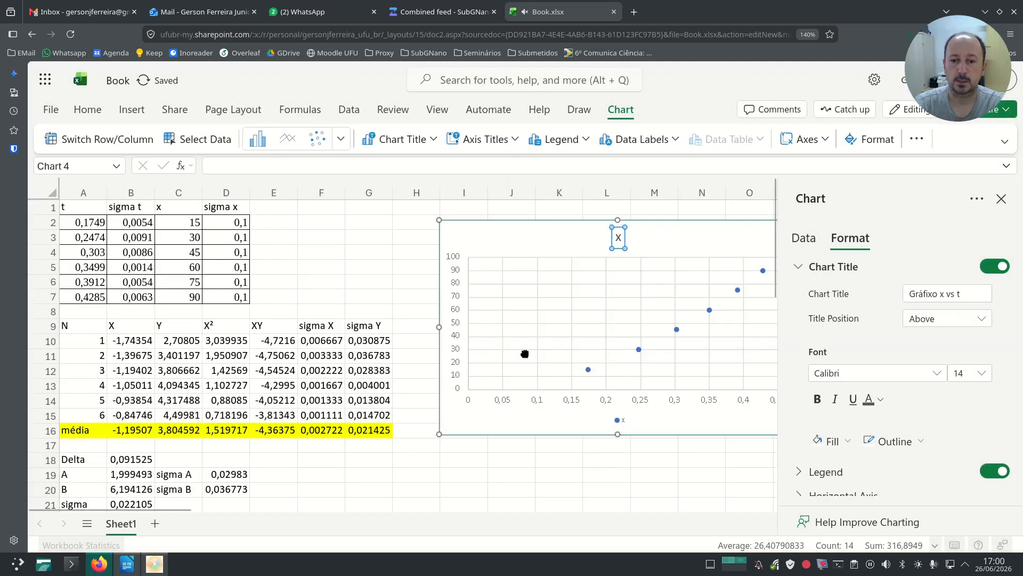
pyautogui.click(619, 420)
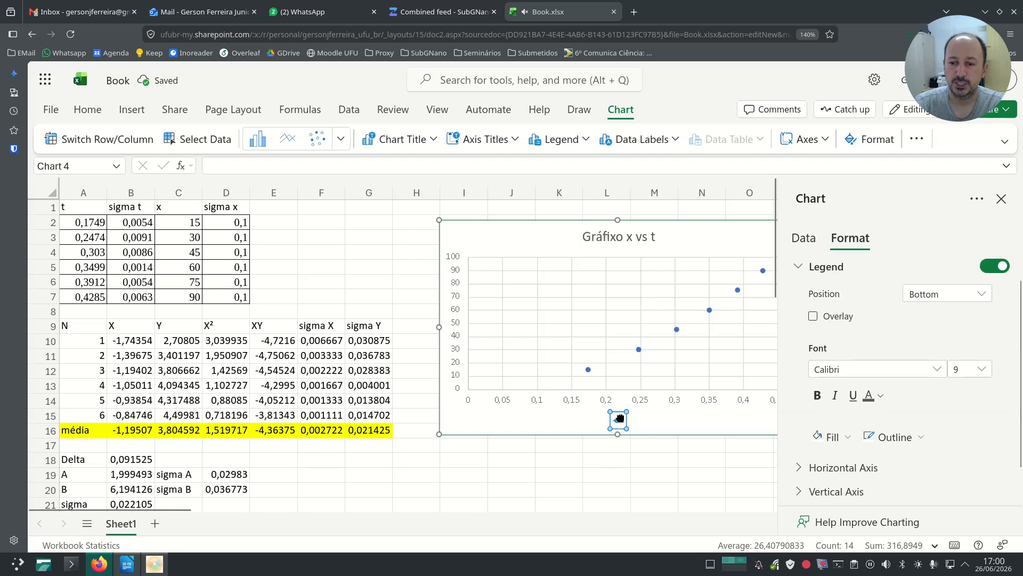
pyautogui.click(997, 266)
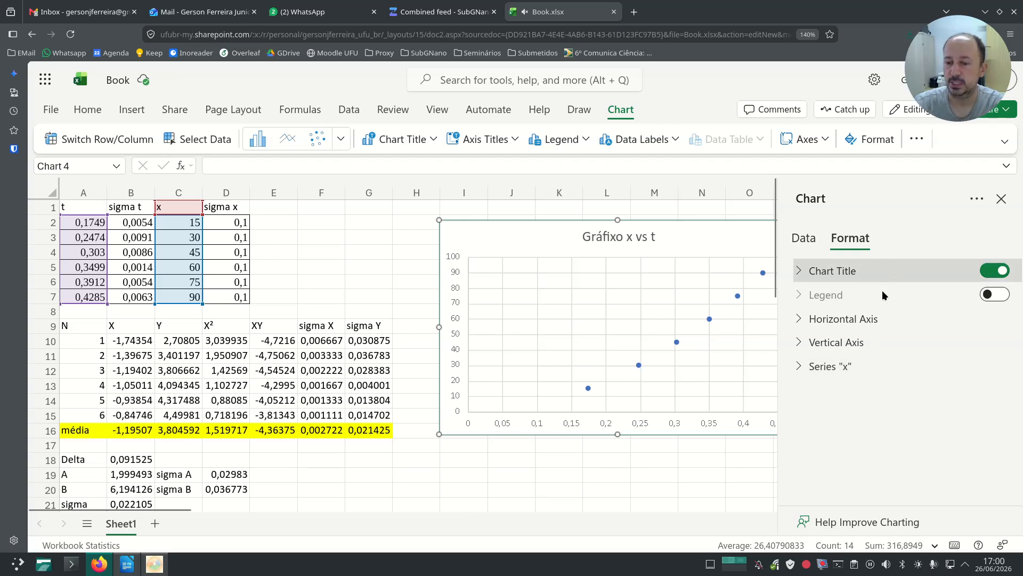
# - Add a title to the chart's horizontal axis reading "t (s)"
pyautogui.click(799, 320)
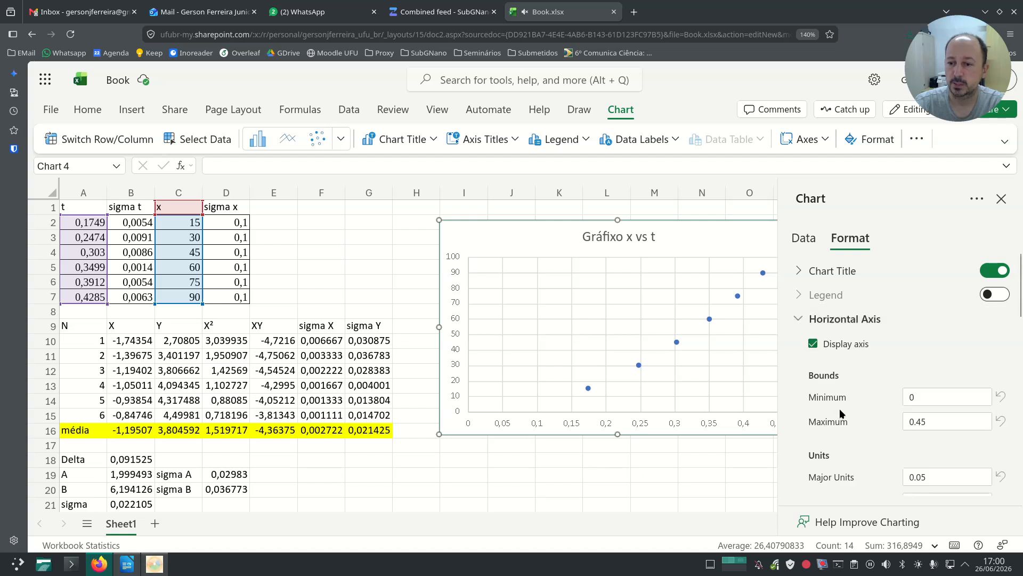
pyautogui.scroll(-10, 840, 413)
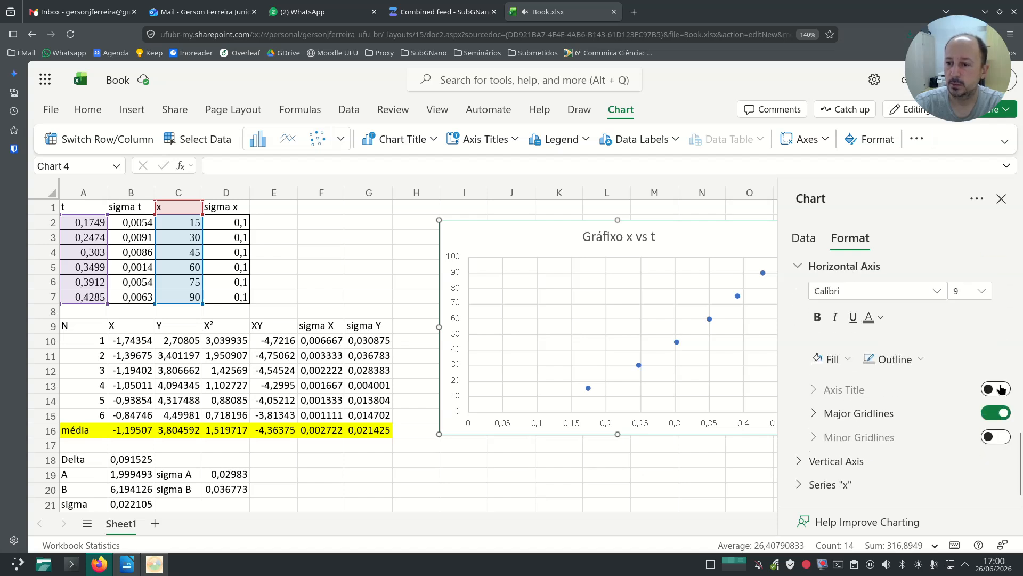
pyautogui.click(1001, 389)
pyautogui.click(841, 416)
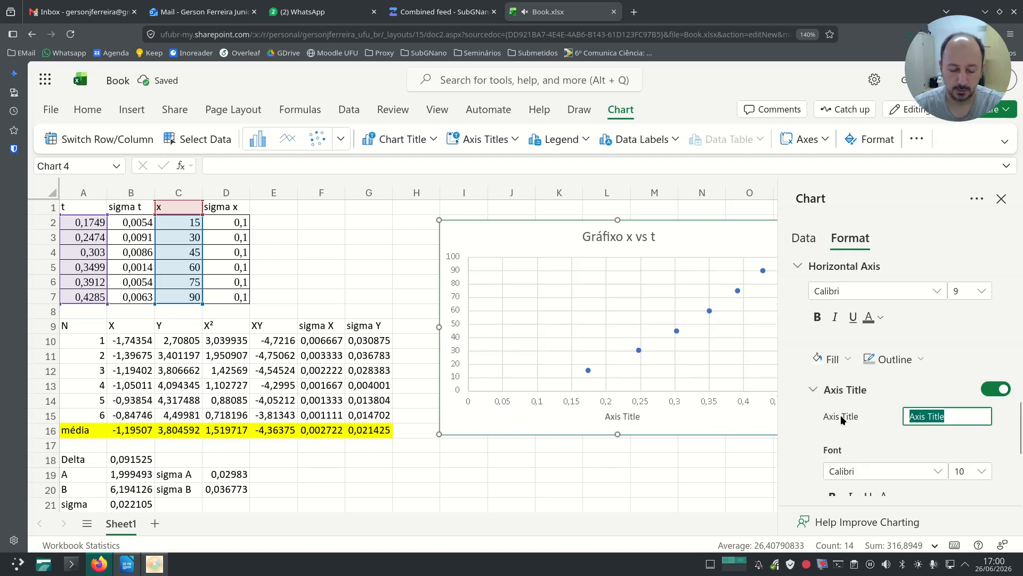
pyautogui.write('t (s)')
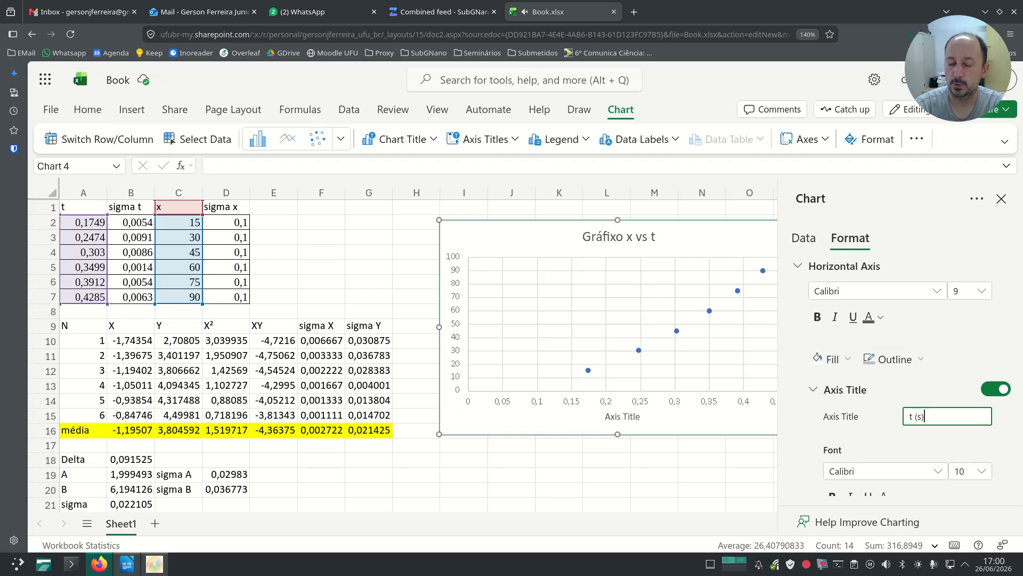
# - Add the title "x (cm)" to the chart's vertical axis, and move the chart to start at column H, row 1
pyautogui.scroll(-3, 799, 461)
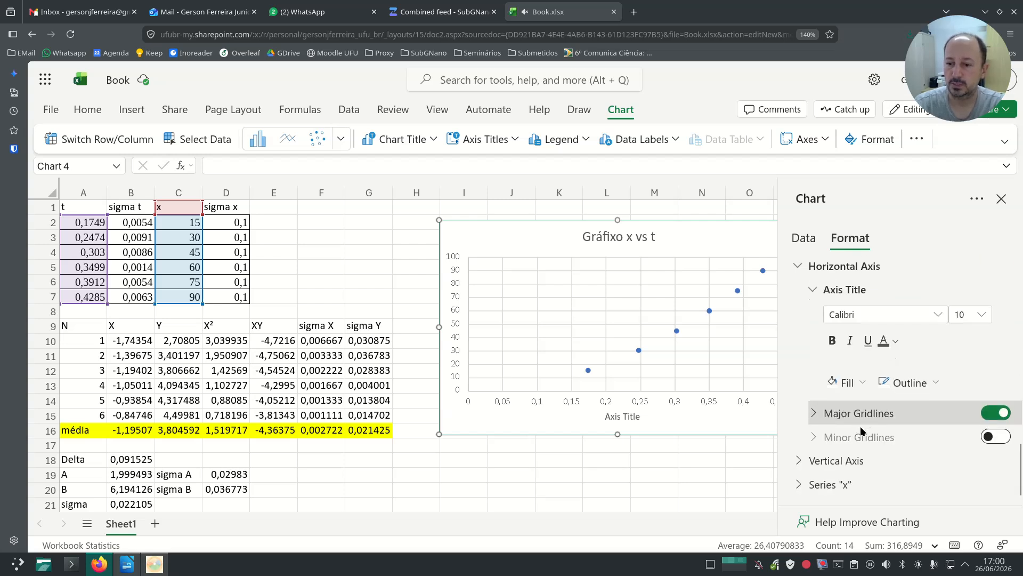
pyautogui.click(893, 459)
pyautogui.scroll(-5, 876, 428)
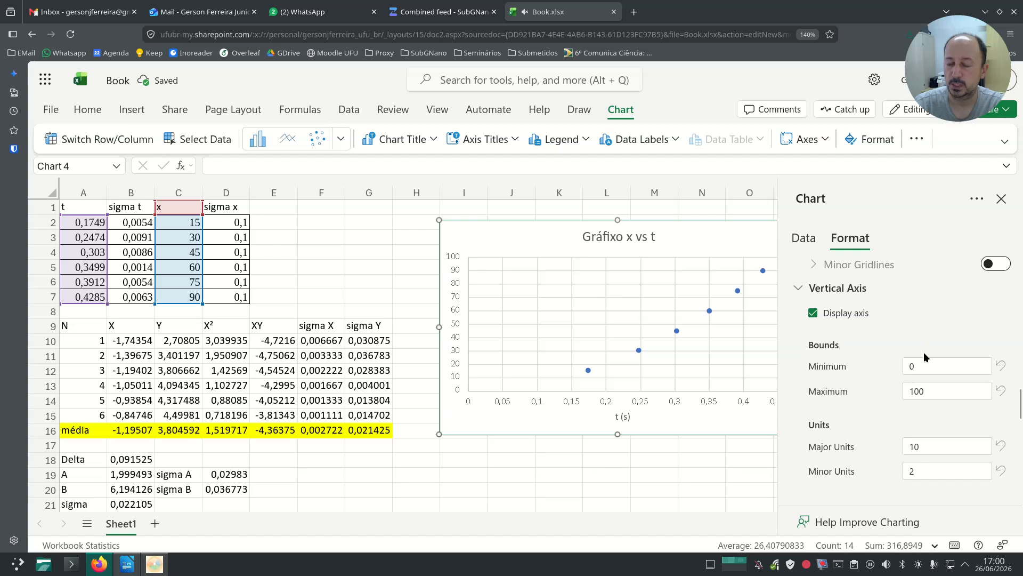
pyautogui.scroll(-5, 878, 429)
pyautogui.click(993, 414)
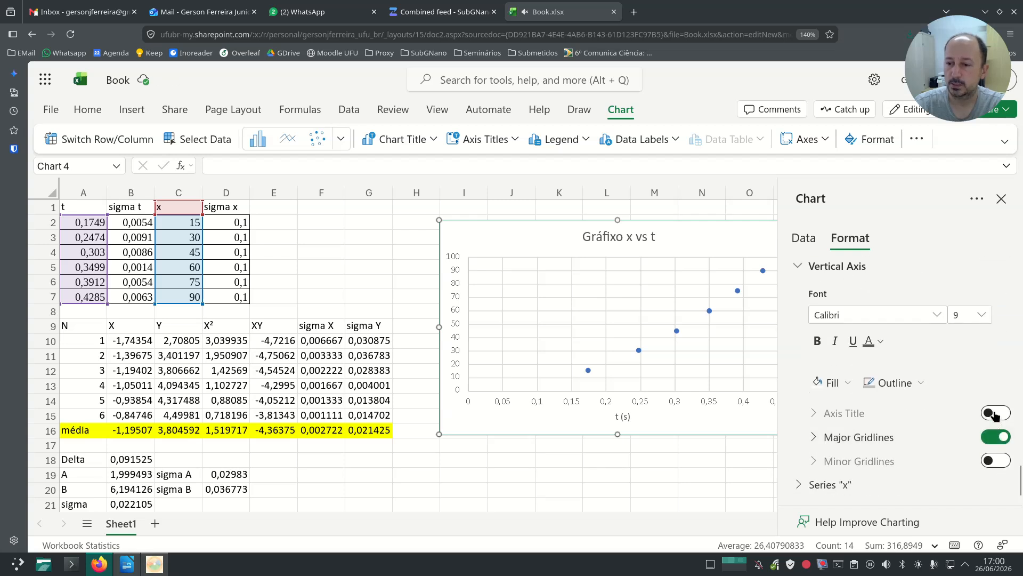
pyautogui.moveTo(965, 440); pyautogui.dragTo(855, 440)
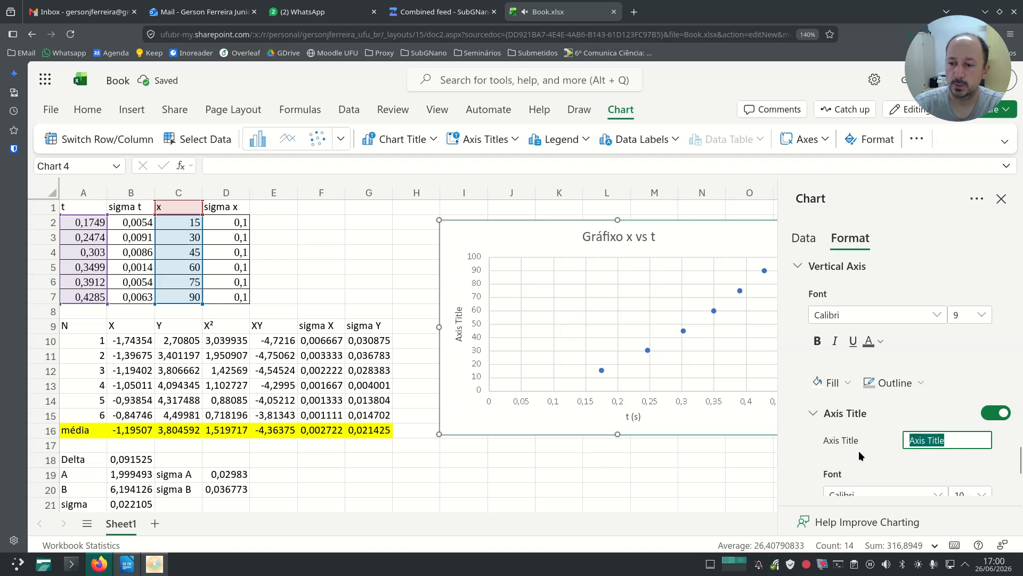
pyautogui.write('x (cm)')
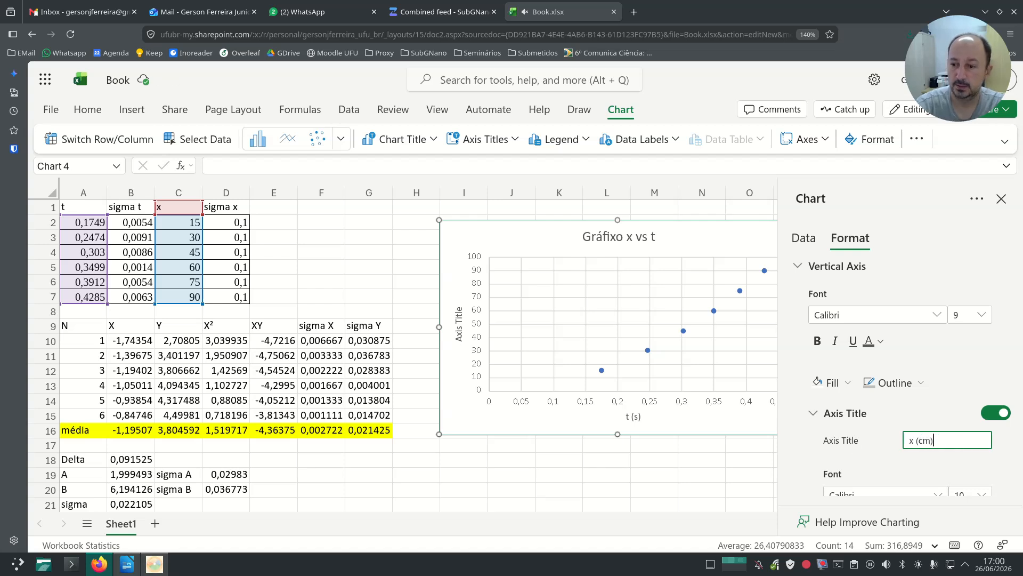
pyautogui.click(606, 459)
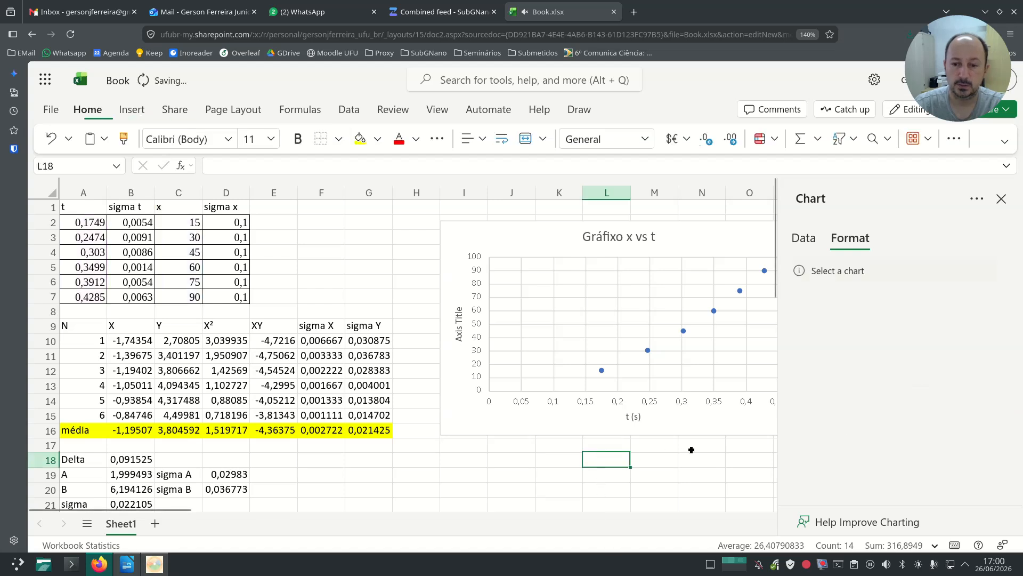
pyautogui.moveTo(560, 235); pyautogui.dragTo(509, 225)
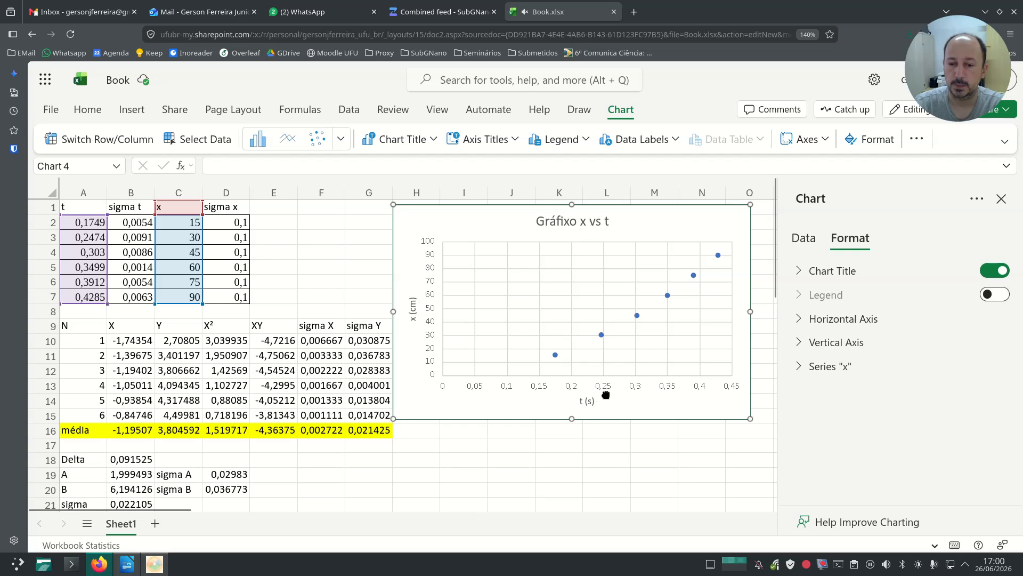
# - Rename the plotted data series "Dados experimentais"
pyautogui.click(639, 316)
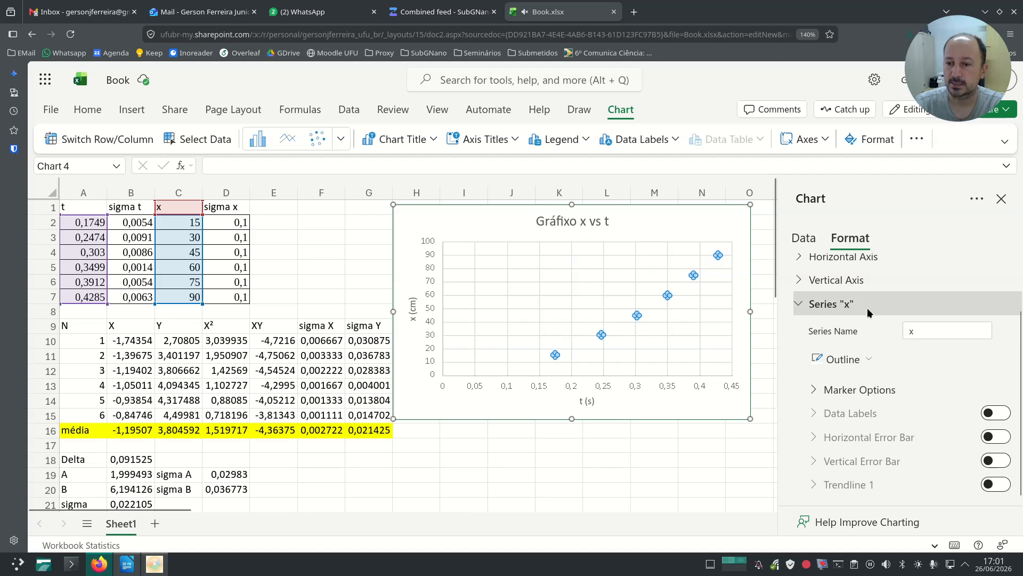
pyautogui.moveTo(954, 334); pyautogui.dragTo(873, 323)
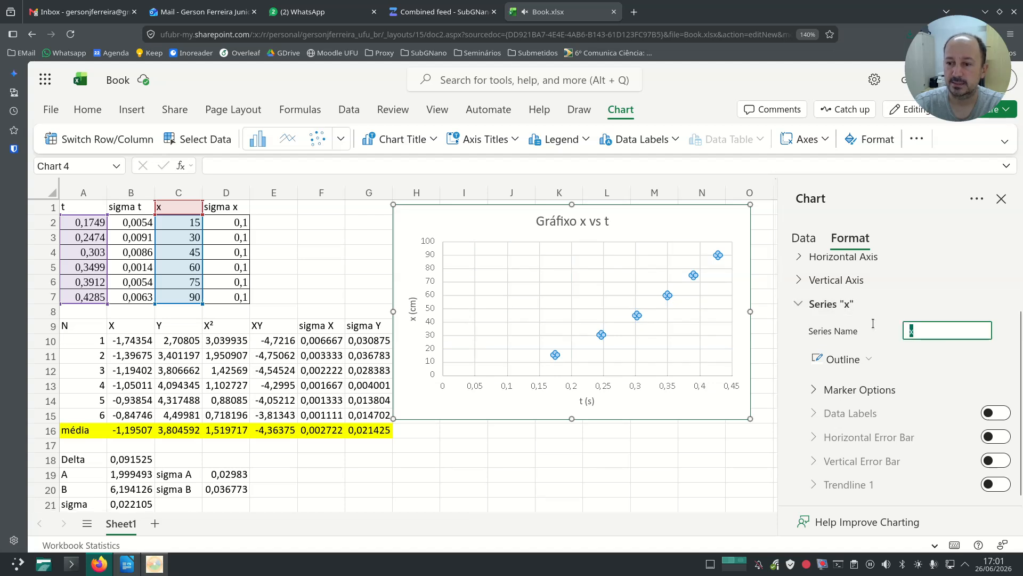
pyautogui.write('Dados experimentais')
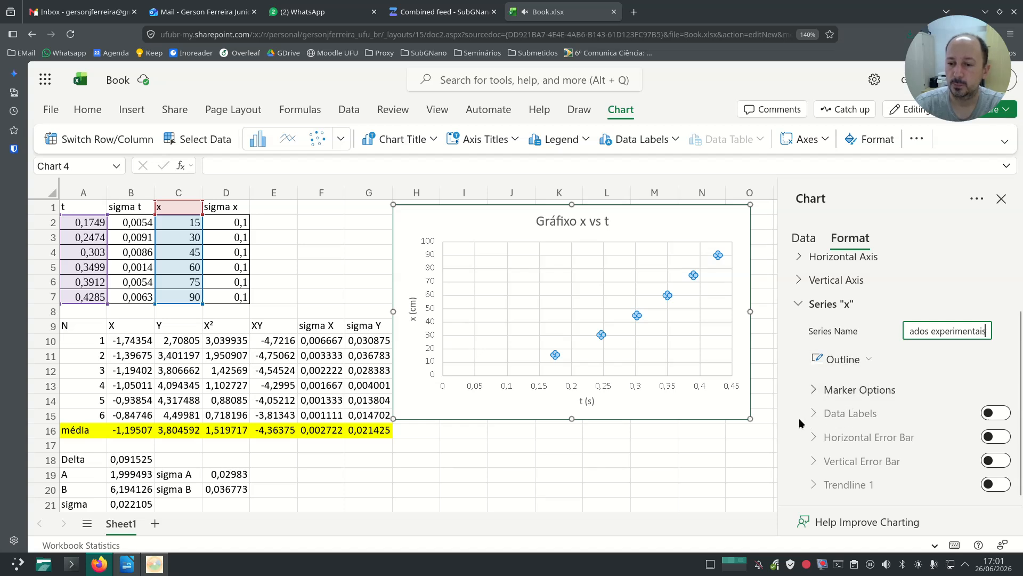
# - Try horizontal error bars on the data series and review their settings
pyautogui.click(996, 437)
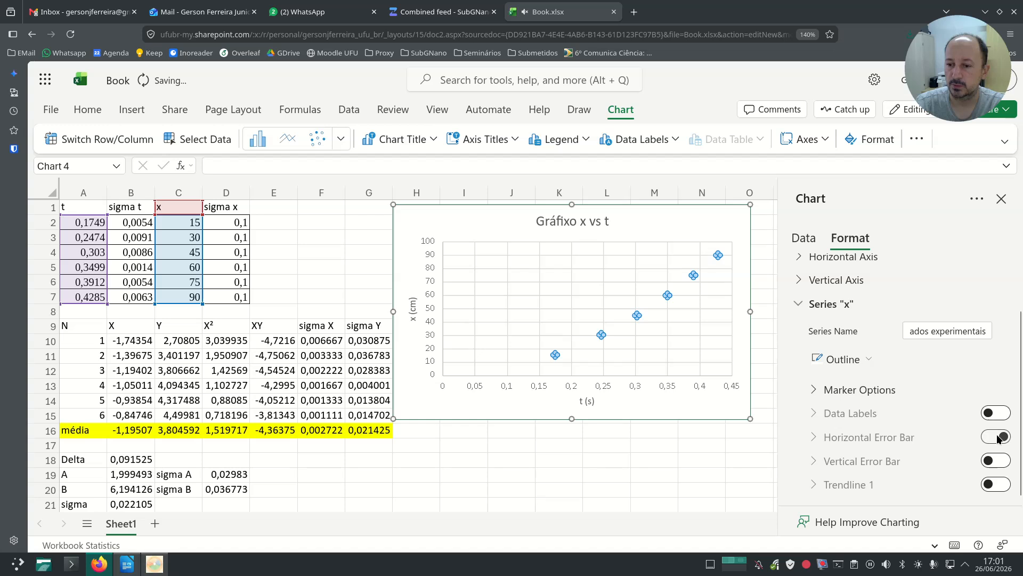
pyautogui.scroll(-1, 815, 426)
pyautogui.scroll(-1, 816, 425)
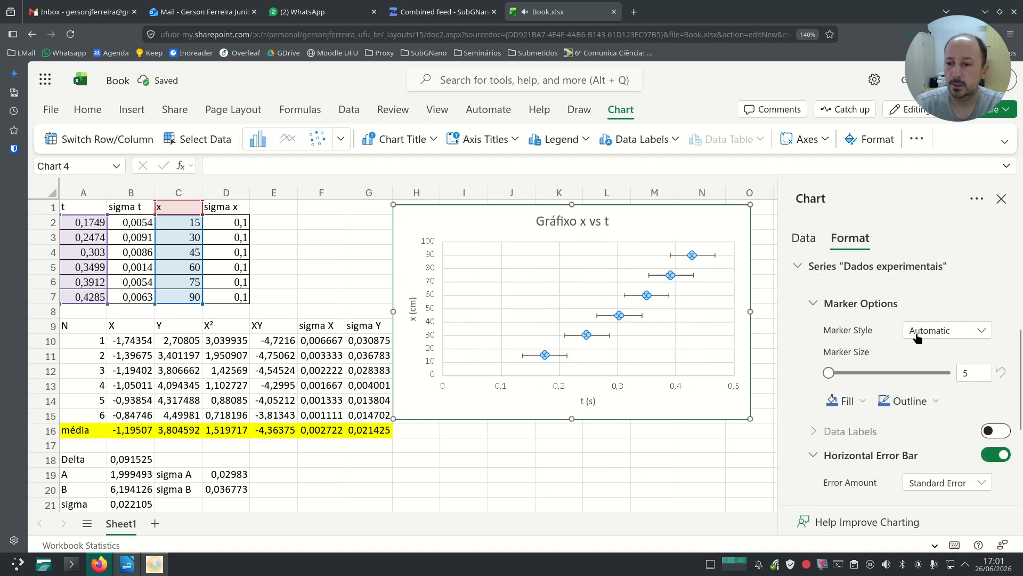
pyautogui.scroll(-2, 822, 460)
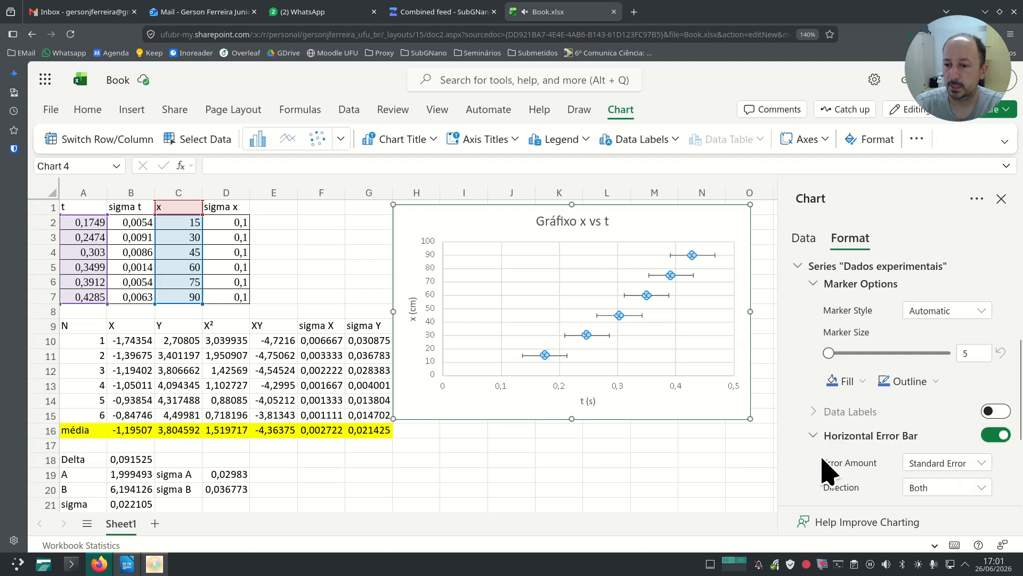
pyautogui.scroll(-1, 800, 426)
pyautogui.scroll(2, 801, 413)
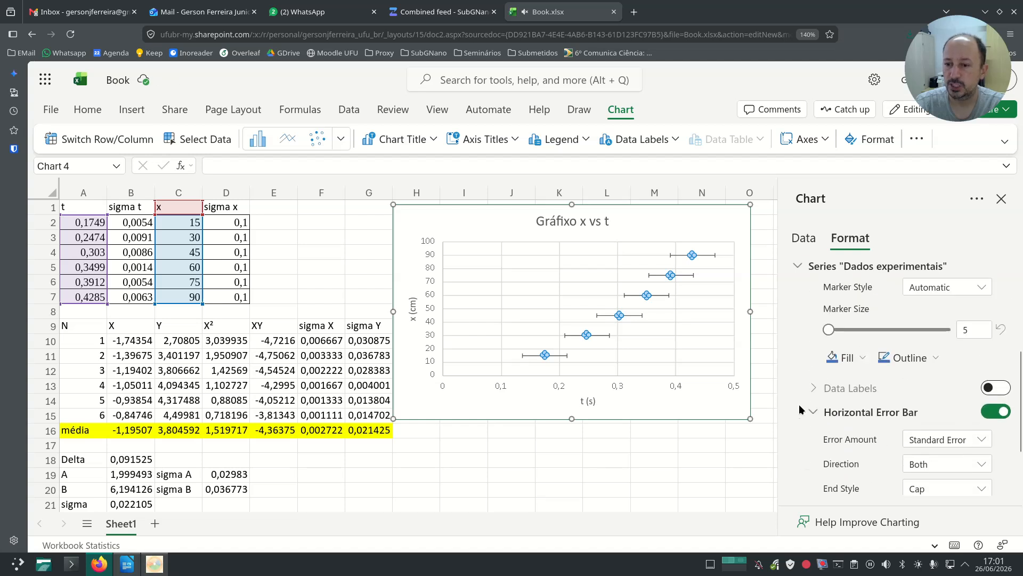
pyautogui.scroll(2, 807, 337)
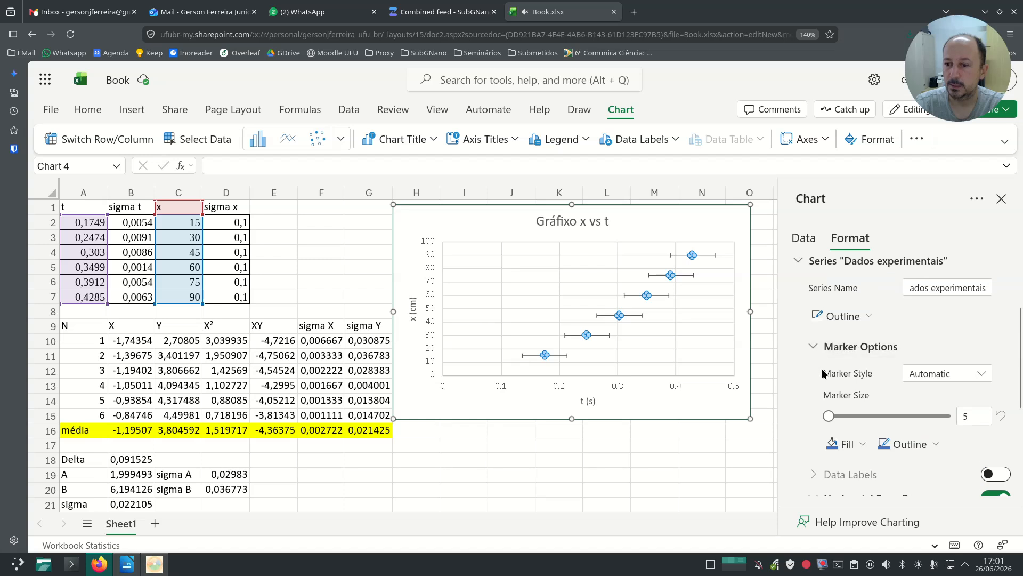
pyautogui.click(951, 373)
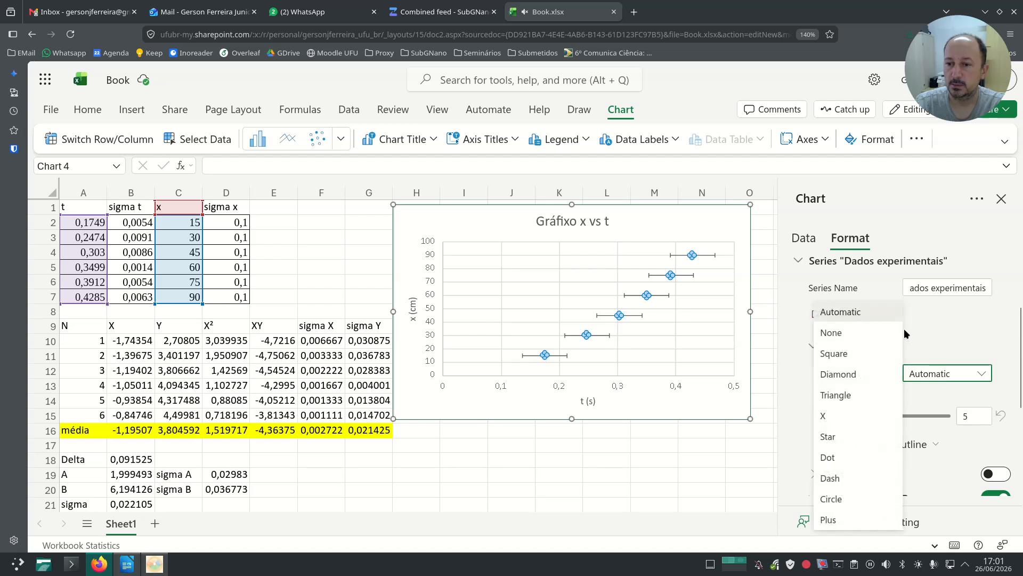
pyautogui.click(925, 323)
pyautogui.click(947, 374)
pyautogui.click(930, 326)
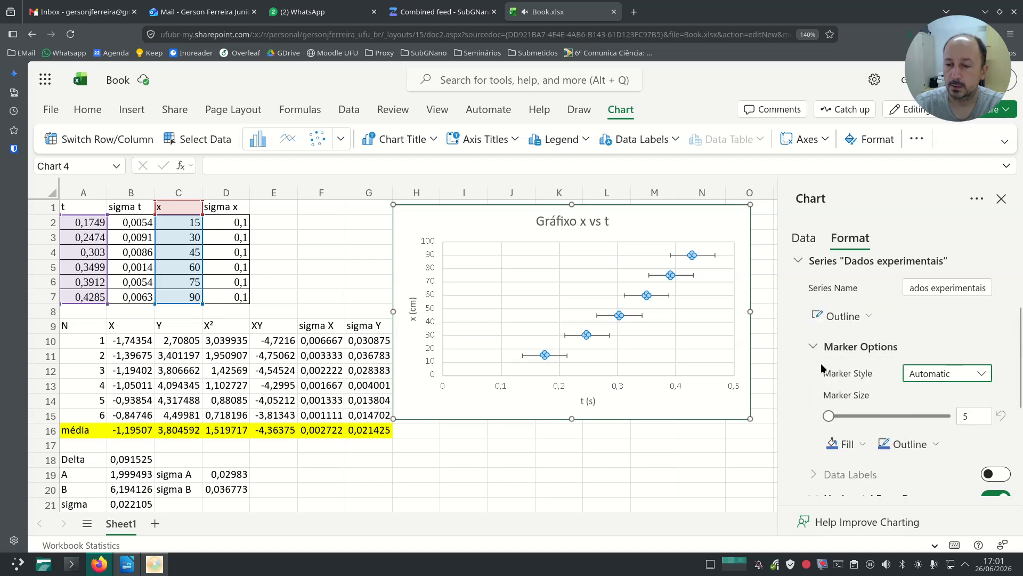
pyautogui.click(813, 346)
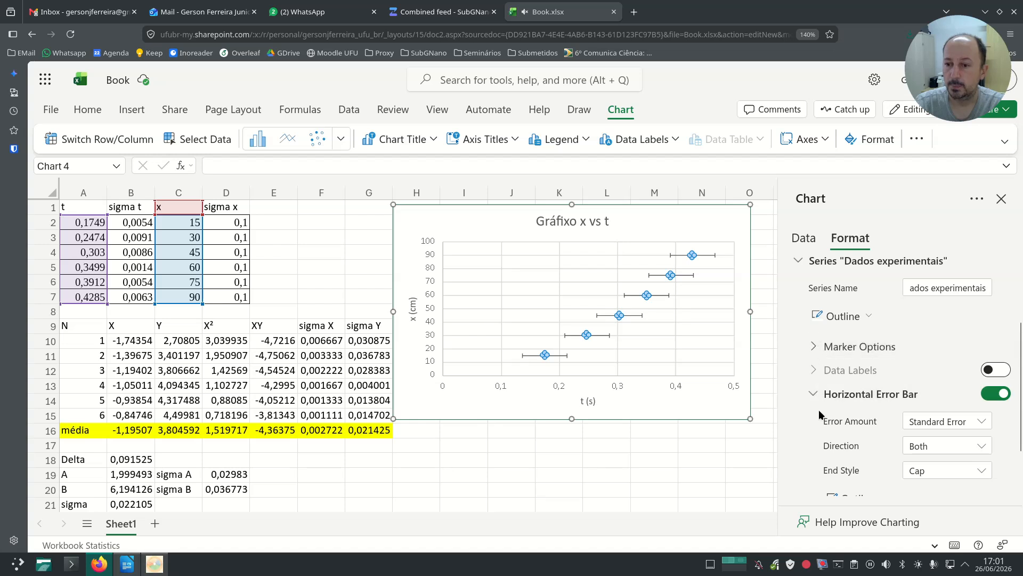
# - Try the Fixed Value and Standard Error amounts for the horizontal error bars, and turn the error bars off
pyautogui.scroll(-2, 854, 426)
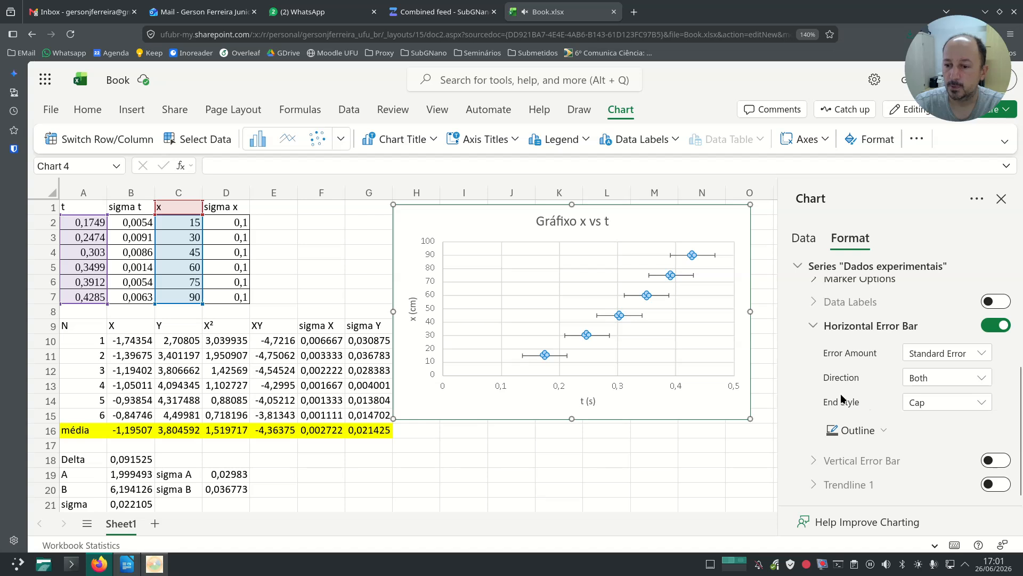
pyautogui.click(965, 353)
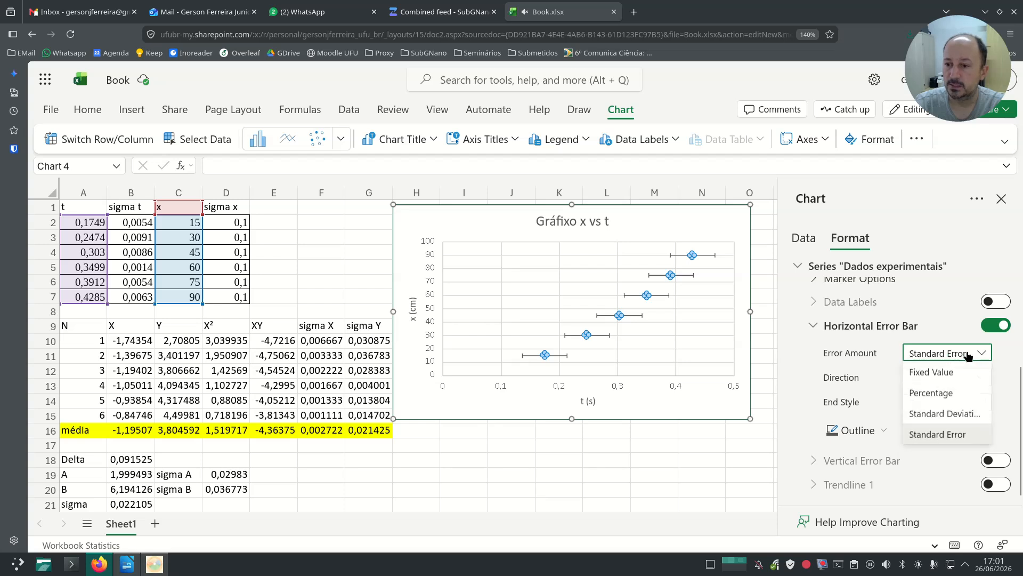
pyautogui.click(966, 354)
pyautogui.click(965, 354)
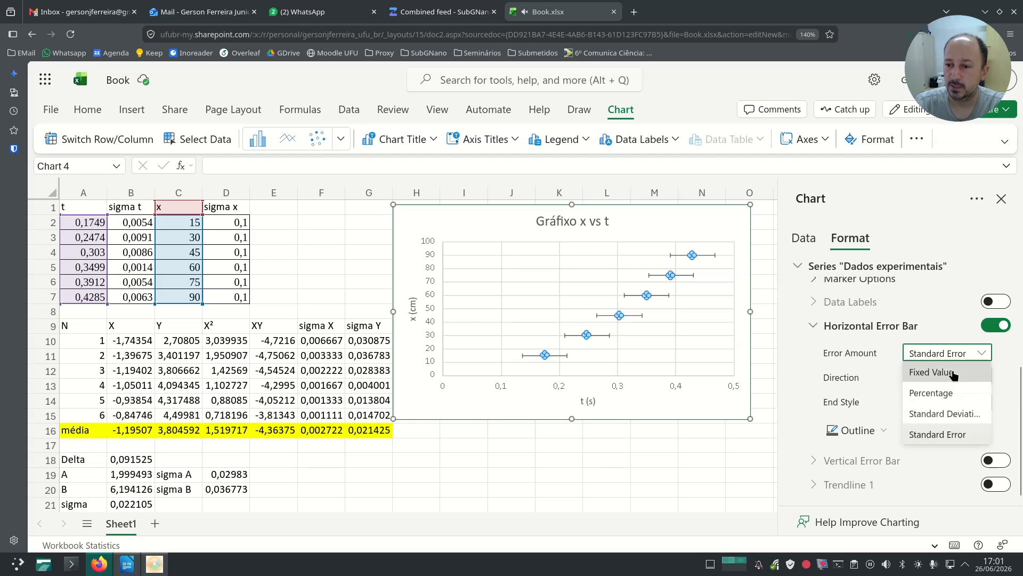
pyautogui.click(952, 374)
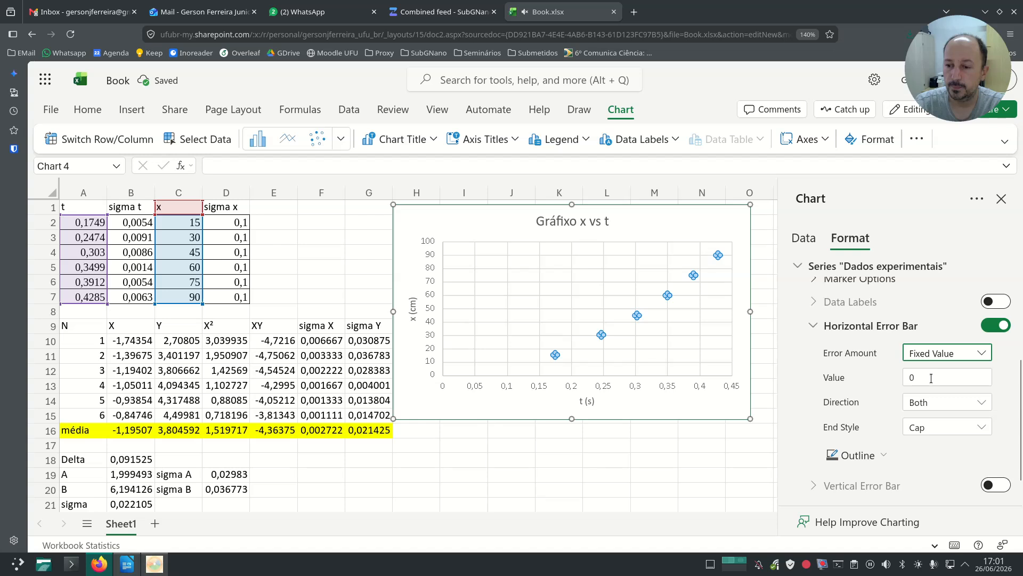
pyautogui.click(933, 354)
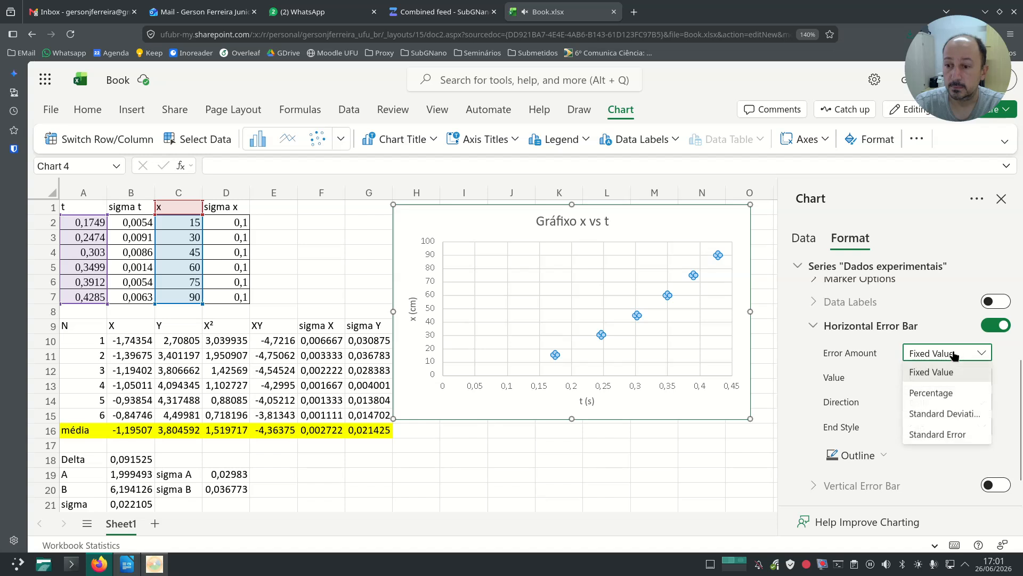
pyautogui.click(944, 434)
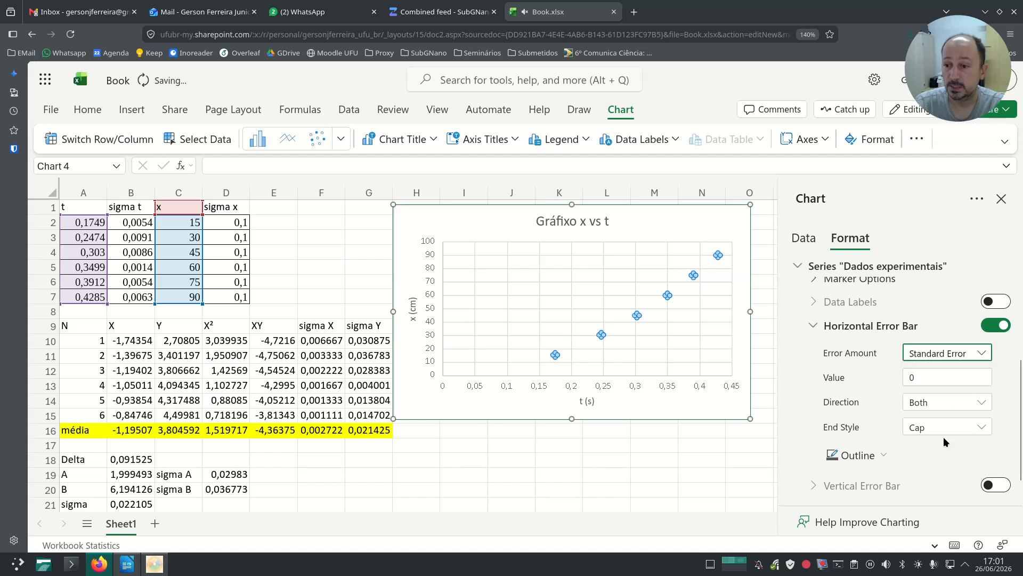
pyautogui.click(942, 356)
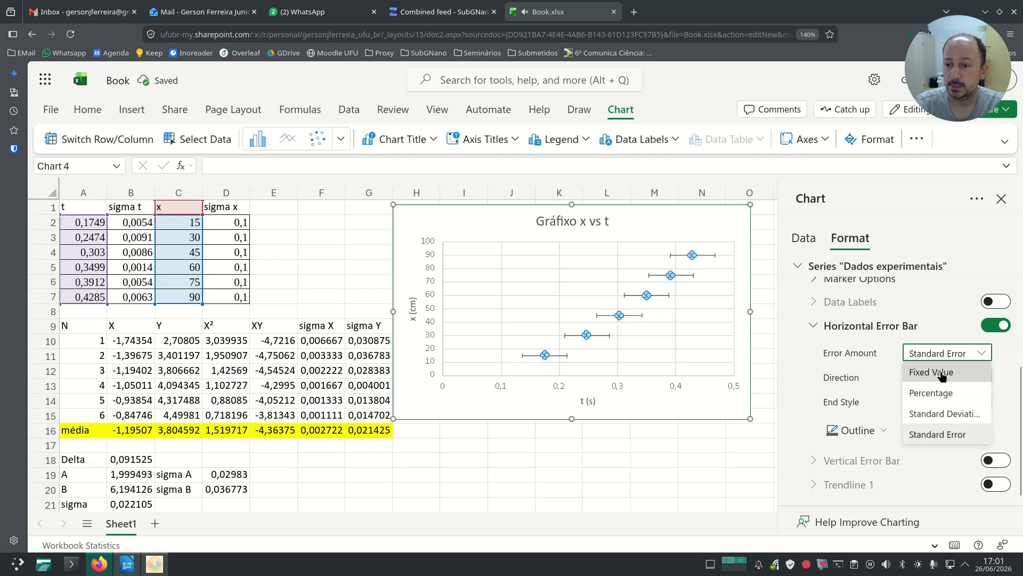
pyautogui.click(943, 372)
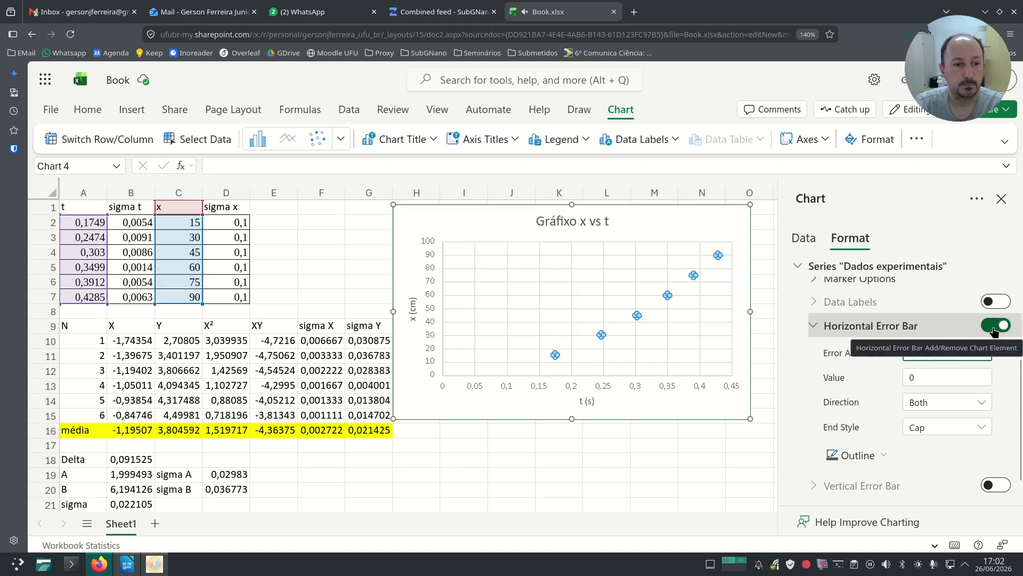
pyautogui.click(994, 327)
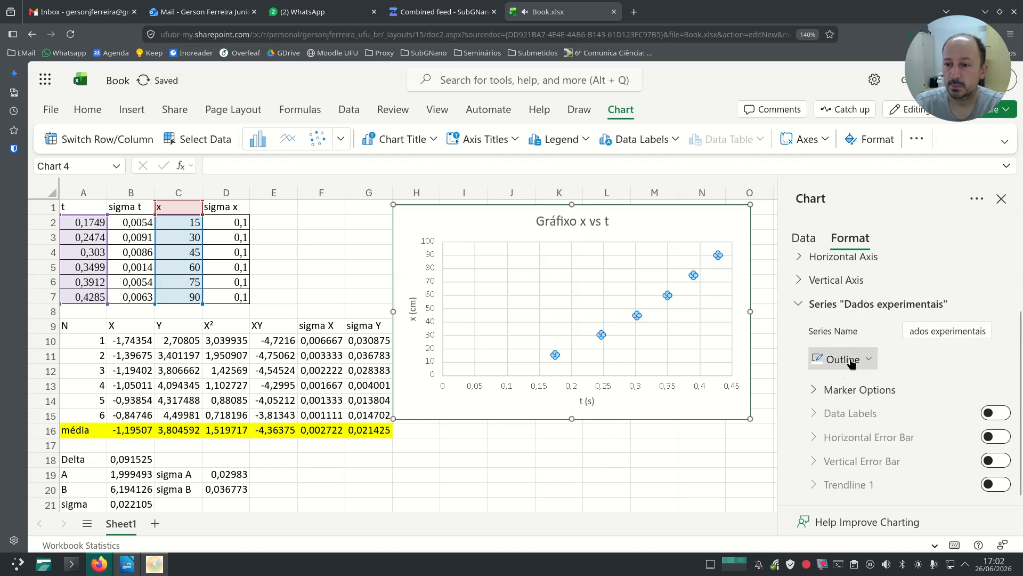
# - Examine the horizontal axis formatting options and the options of the "Dados experimentais" series
pyautogui.scroll(2, 878, 376)
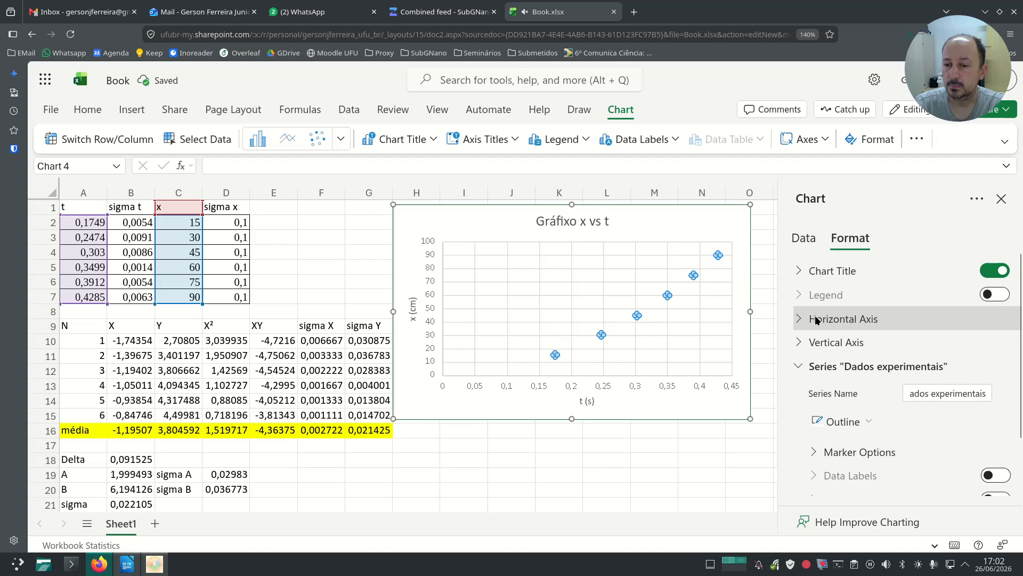
pyautogui.click(847, 318)
pyautogui.scroll(-4, 850, 365)
pyautogui.scroll(-8, 851, 355)
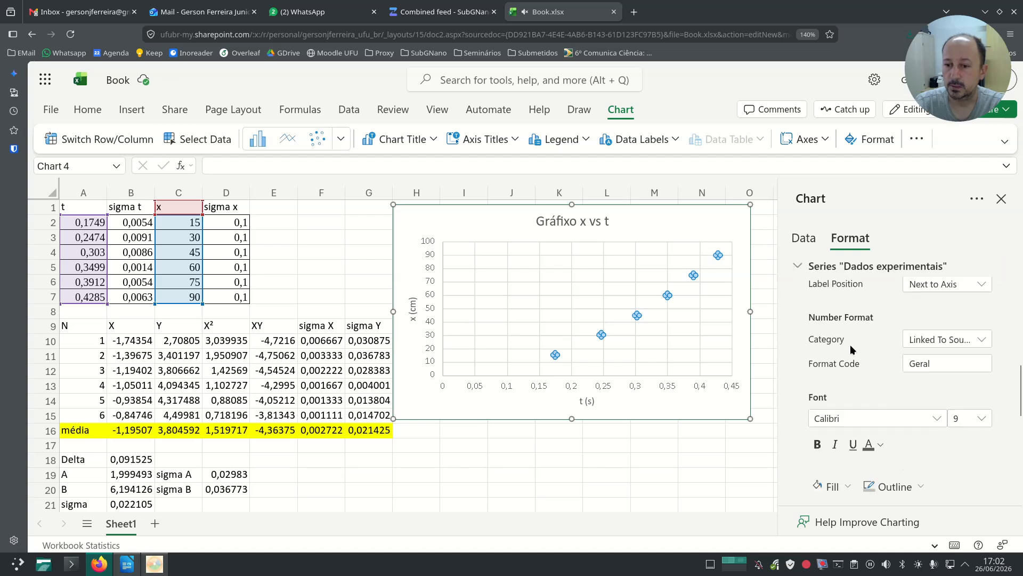
pyautogui.scroll(3, 850, 335)
pyautogui.scroll(-5, 838, 314)
pyautogui.scroll(-4, 861, 384)
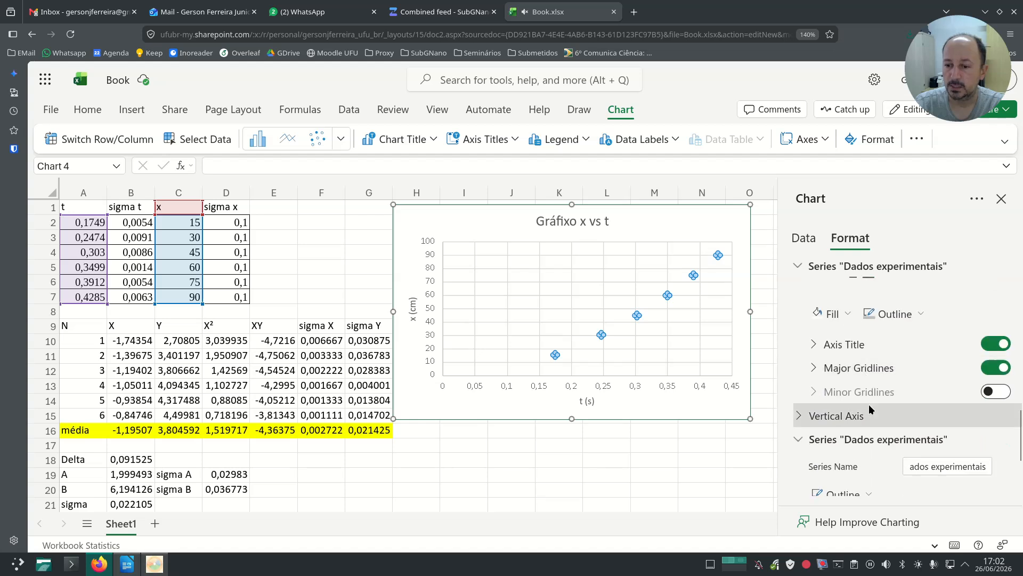
pyautogui.scroll(-3, 866, 443)
pyautogui.scroll(-2, 856, 368)
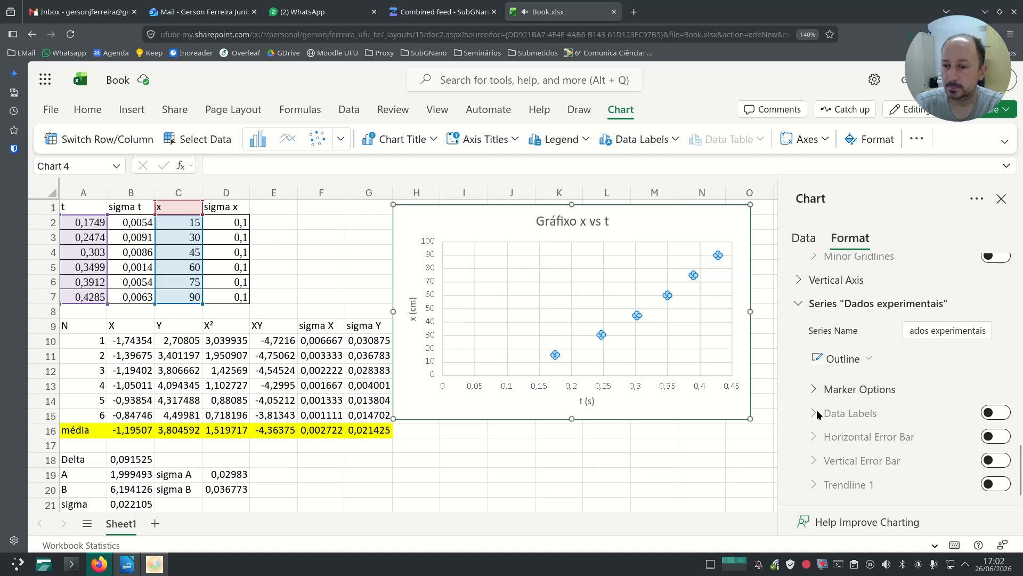
# - Try horizontal error bars, examine their Error Amount, Direction and End Style choices, turn them off and close the chart formatting
pyautogui.click(994, 437)
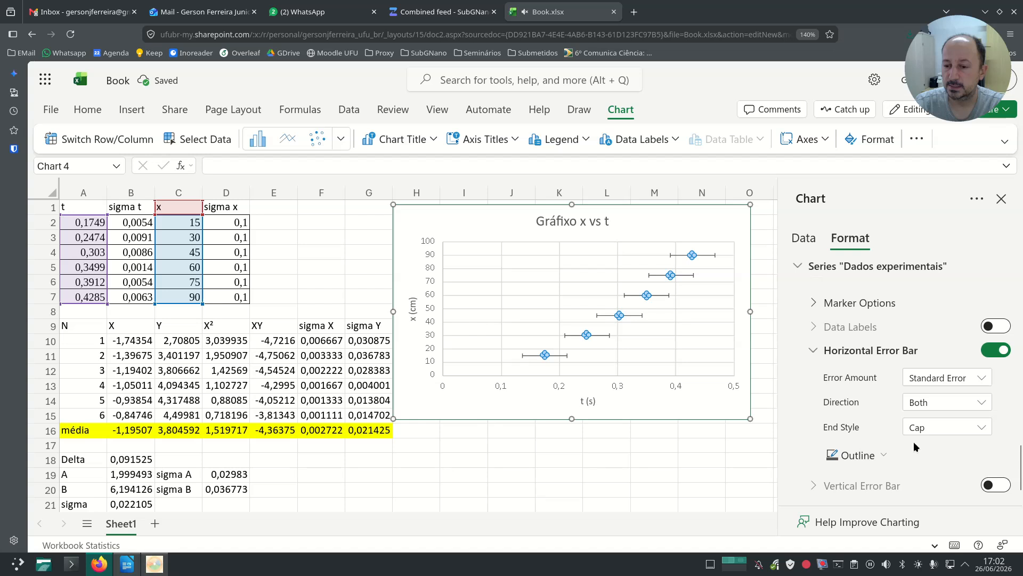
pyautogui.scroll(-1, 860, 459)
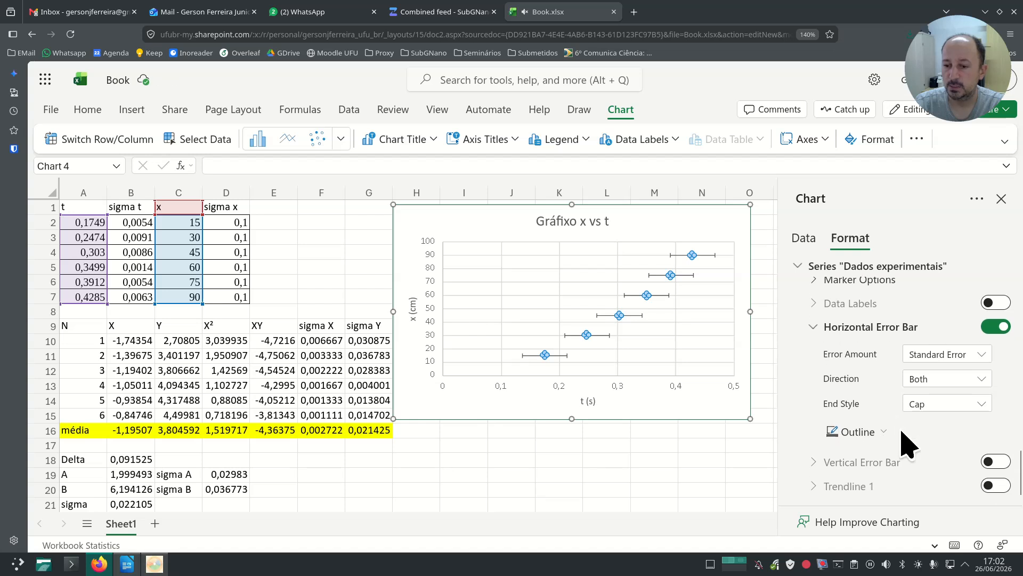
pyautogui.click(978, 354)
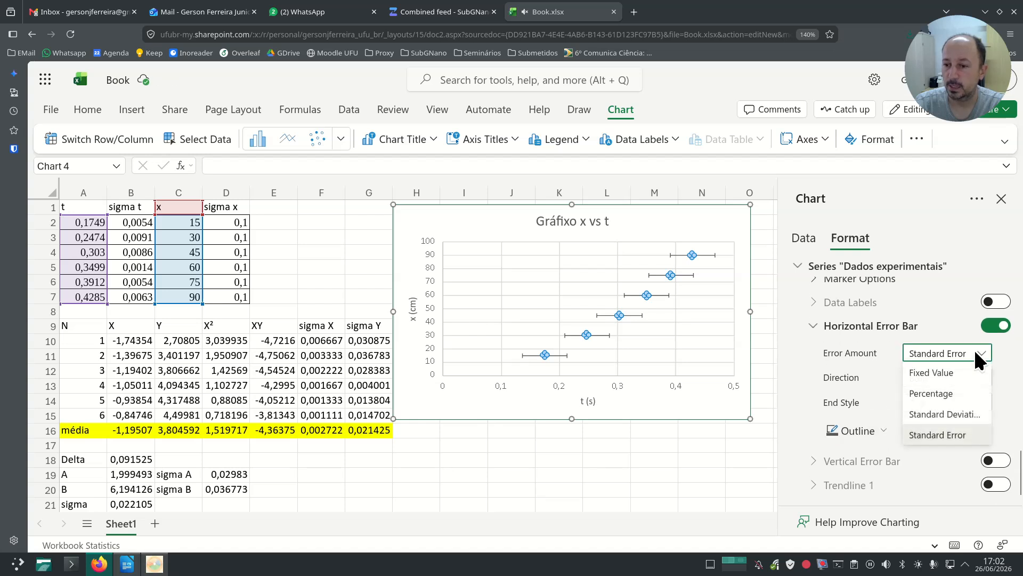
pyautogui.click(848, 382)
pyautogui.click(952, 379)
pyautogui.click(955, 381)
pyautogui.click(954, 381)
pyautogui.click(859, 391)
pyautogui.click(952, 402)
pyautogui.click(952, 403)
pyautogui.click(951, 405)
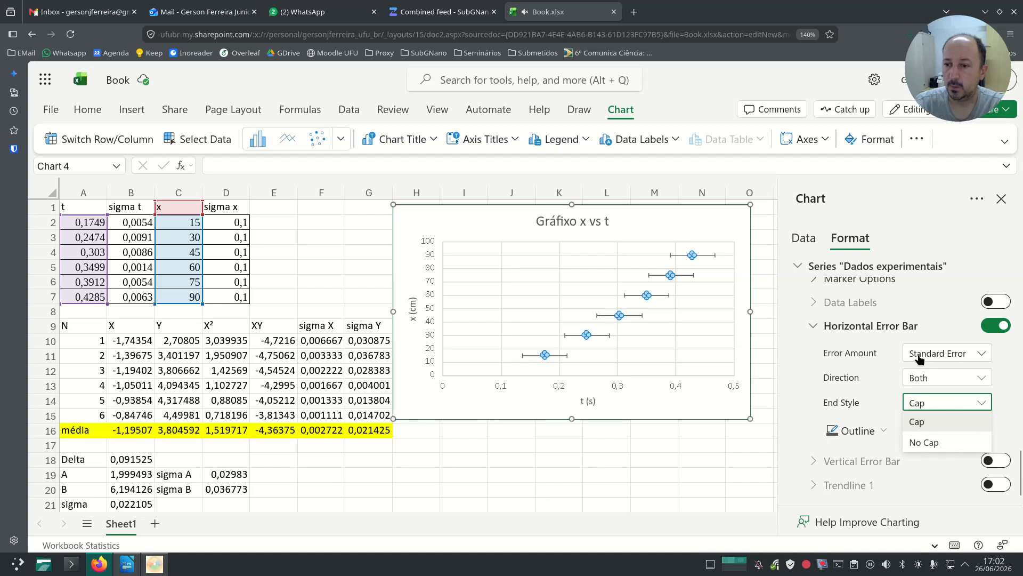
pyautogui.click(921, 358)
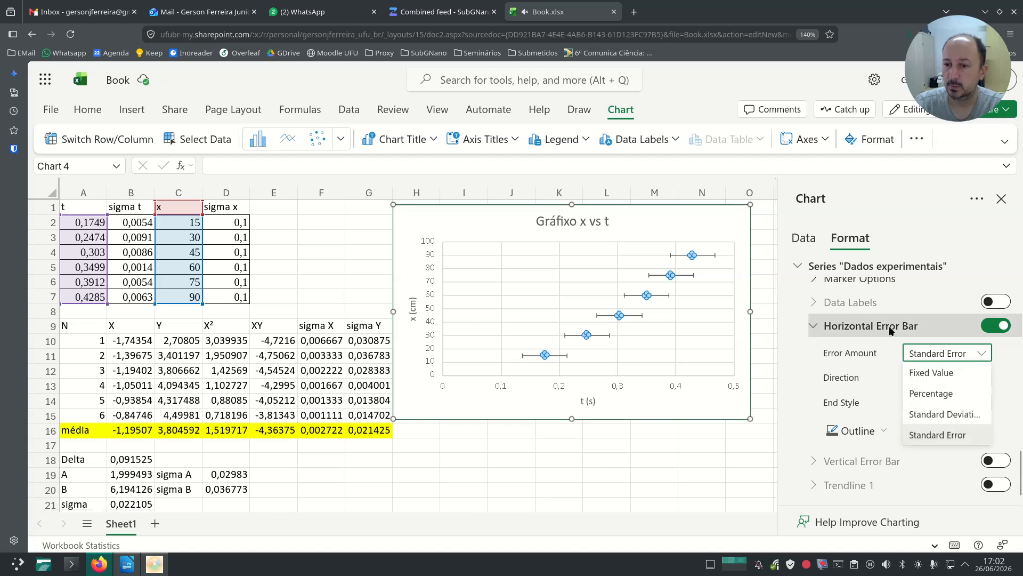
pyautogui.click(1003, 326)
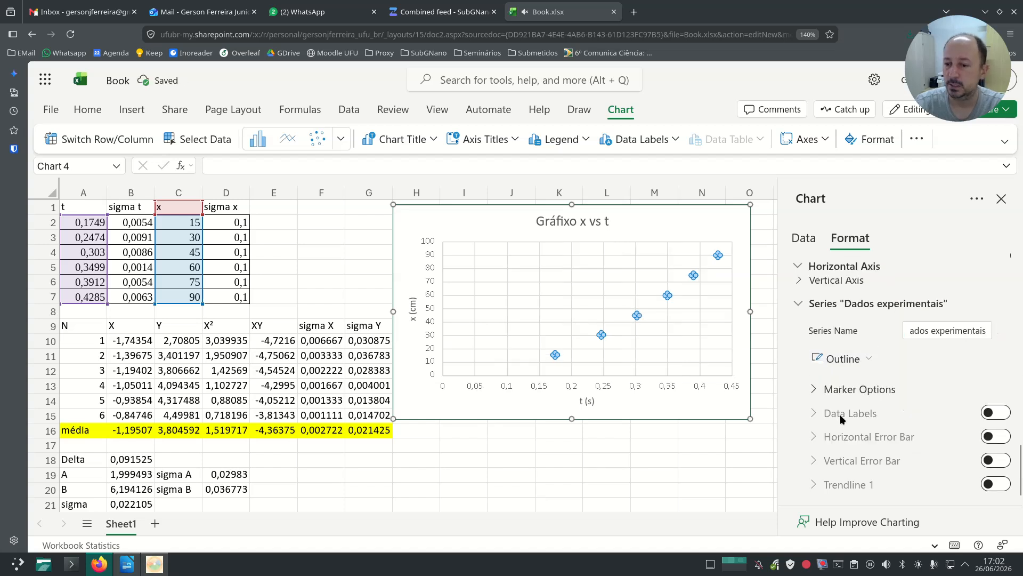
pyautogui.click(1001, 200)
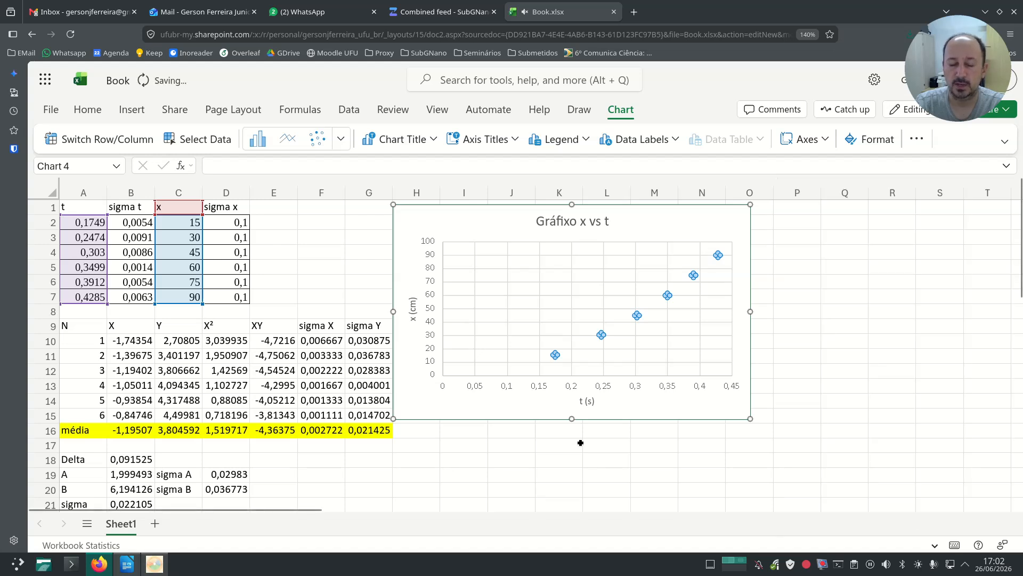
pyautogui.click(579, 443)
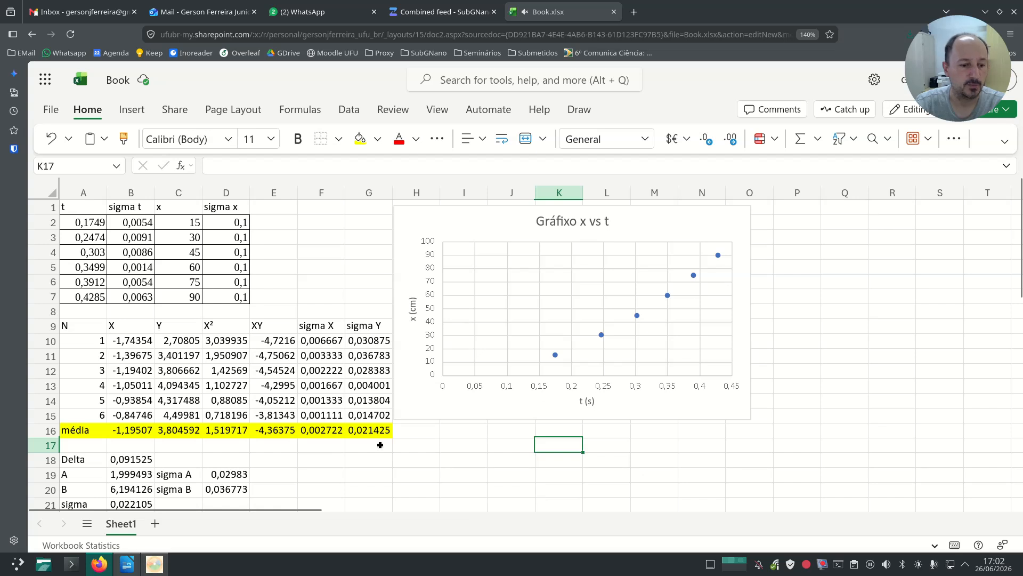
# - Insert a scatter chart of the X and Y values in B10:C15 and place it directly below the x vs t chart
pyautogui.scroll(-5, 427, 421)
pyautogui.scroll(5, 414, 393)
pyautogui.moveTo(134, 343); pyautogui.dragTo(182, 417)
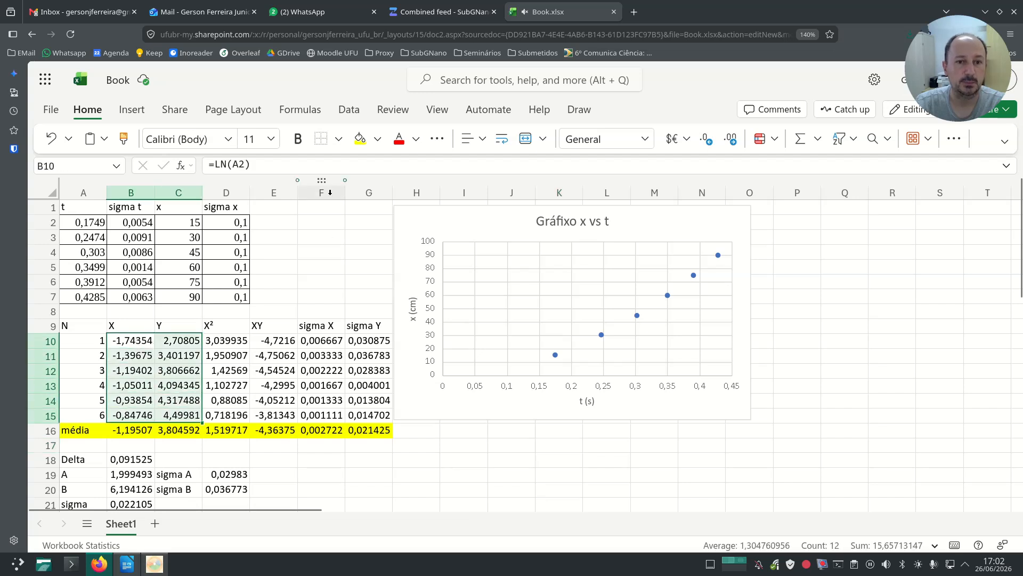
pyautogui.click(133, 109)
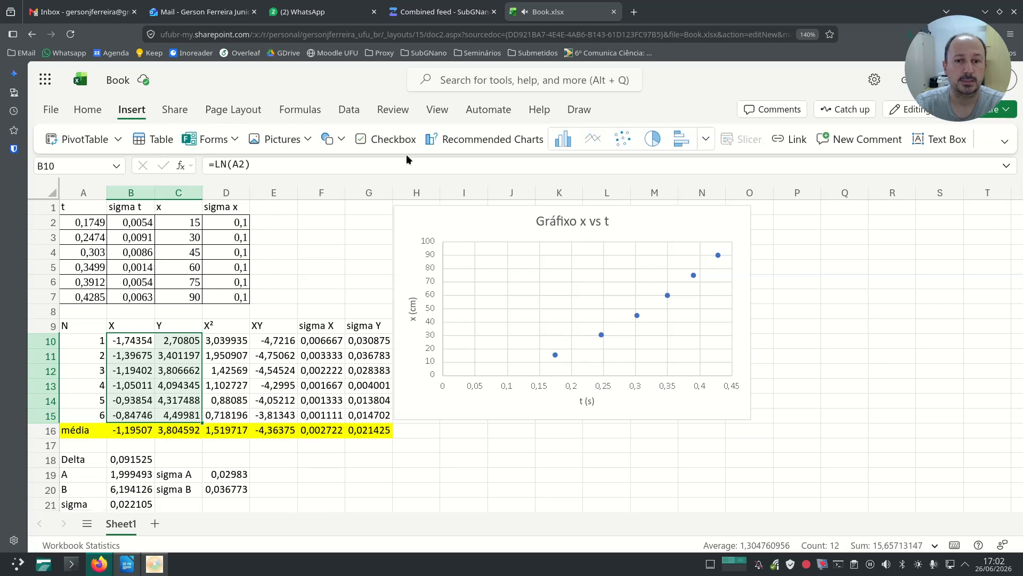
pyautogui.click(619, 138)
pyautogui.moveTo(638, 282); pyautogui.dragTo(663, 443)
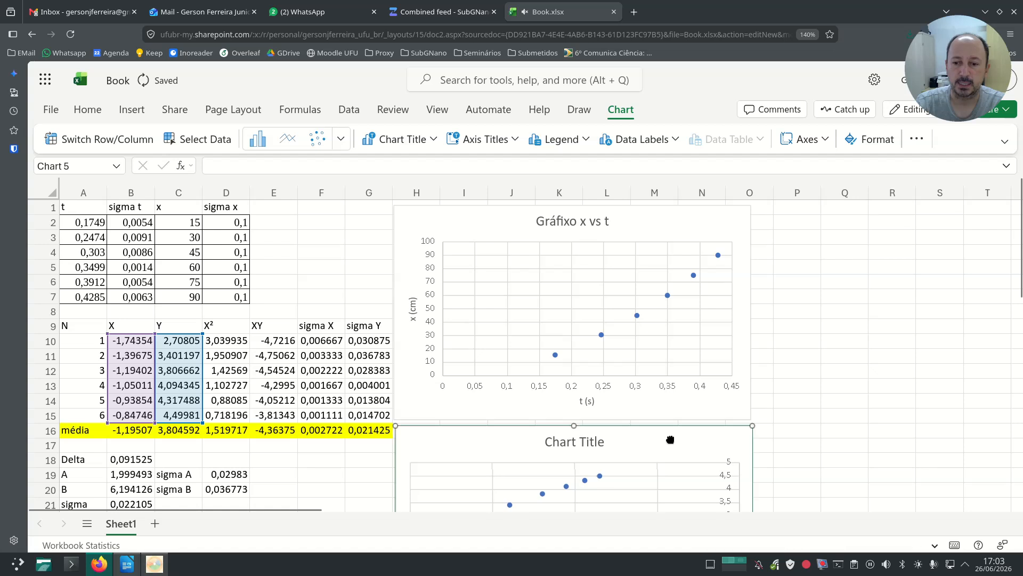
# - Title the new scatter chart "Gráfico na escala log-log" and move its legend into the lower left of the plot area
pyautogui.scroll(-3, 670, 440)
pyautogui.doubleClick(596, 291)
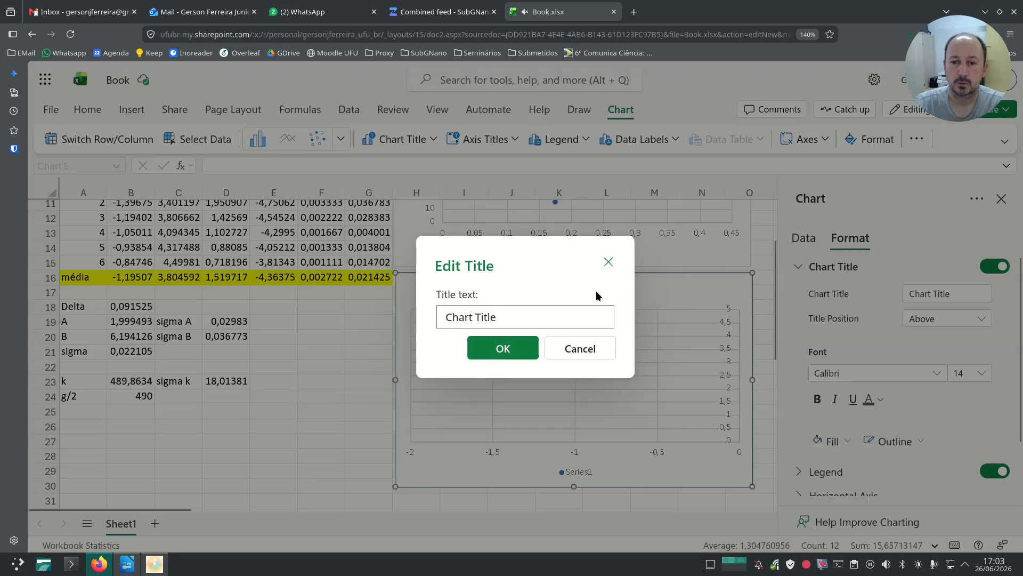
pyautogui.tripleClick(544, 318)
pyautogui.write('Gráfico')
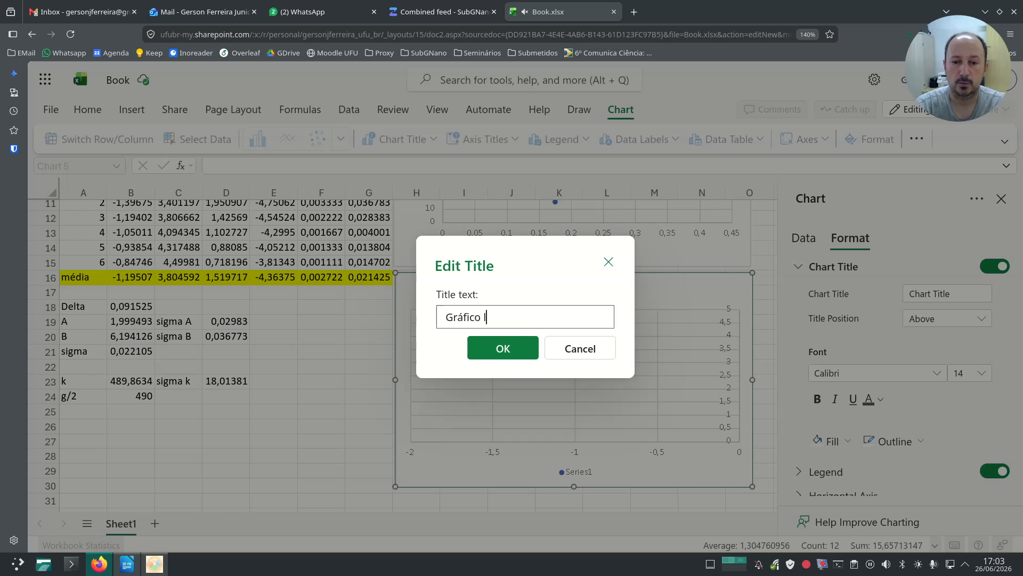
pyautogui.write(' na escala log-log')
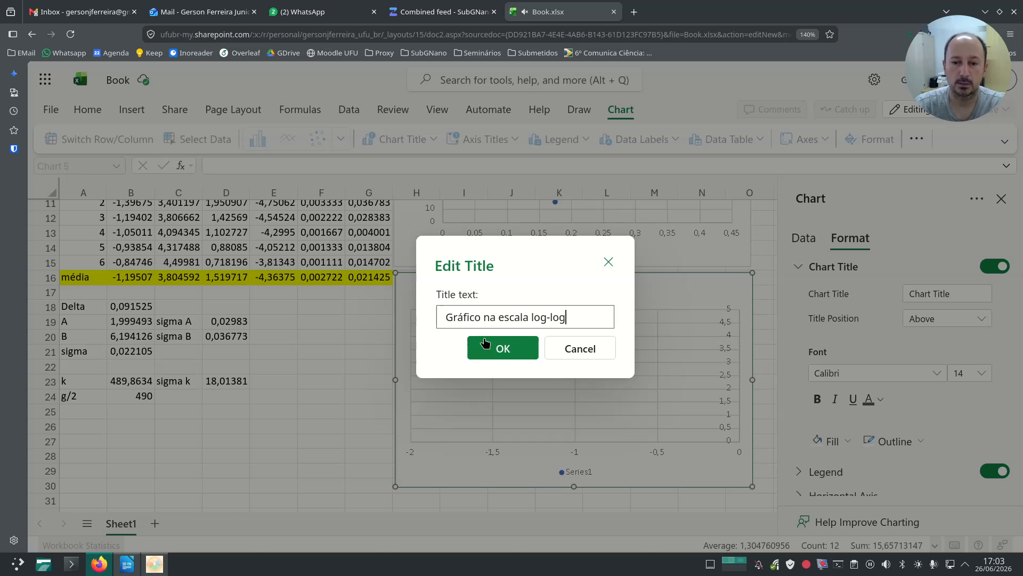
pyautogui.click(485, 342)
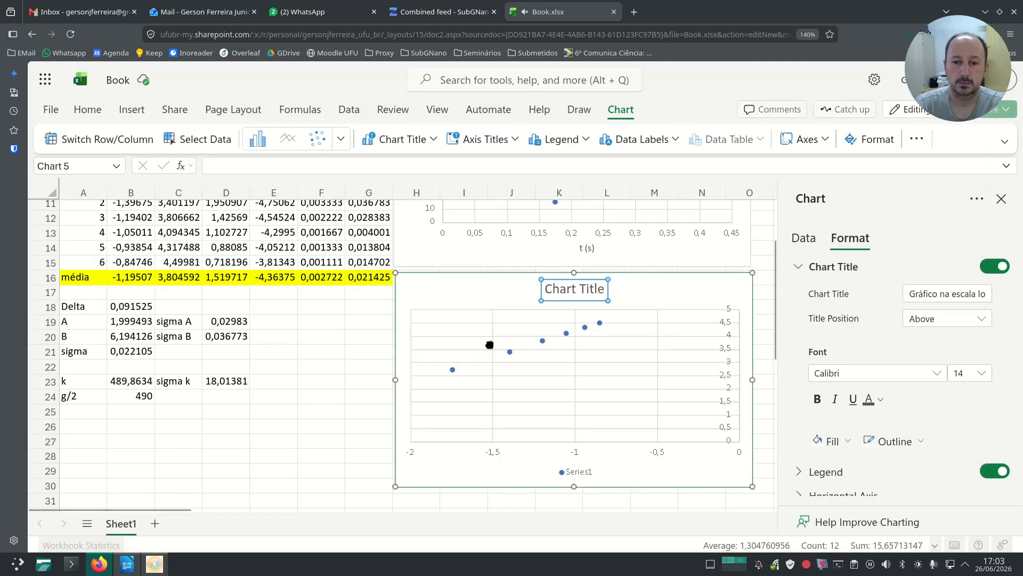
pyautogui.click(576, 476)
pyautogui.moveTo(573, 477); pyautogui.dragTo(463, 393)
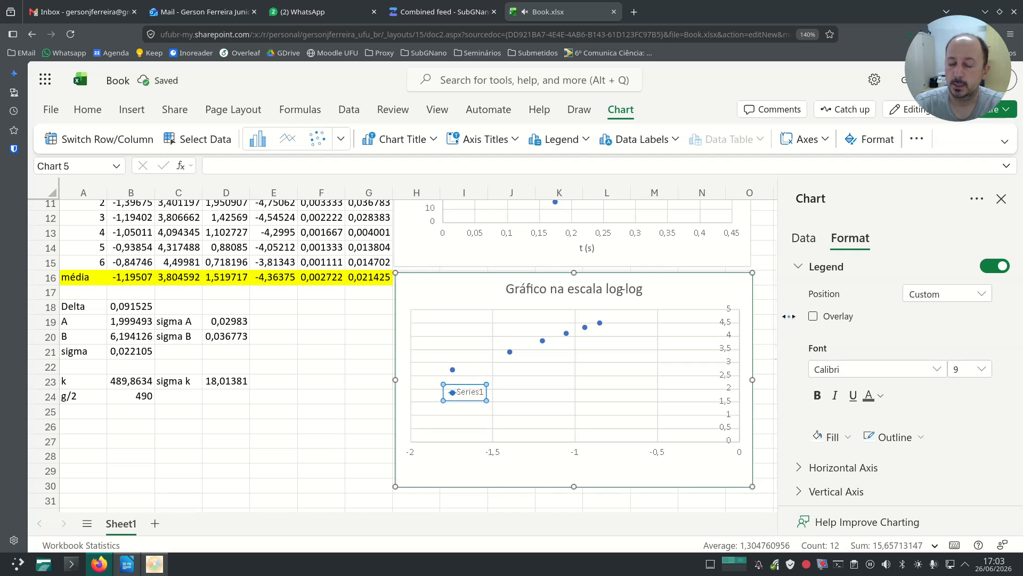
# - Add a horizontal axis title reading "ln(x)" to the log-log chart
pyautogui.scroll(-1, 798, 314)
pyautogui.click(814, 439)
pyautogui.scroll(-8, 824, 421)
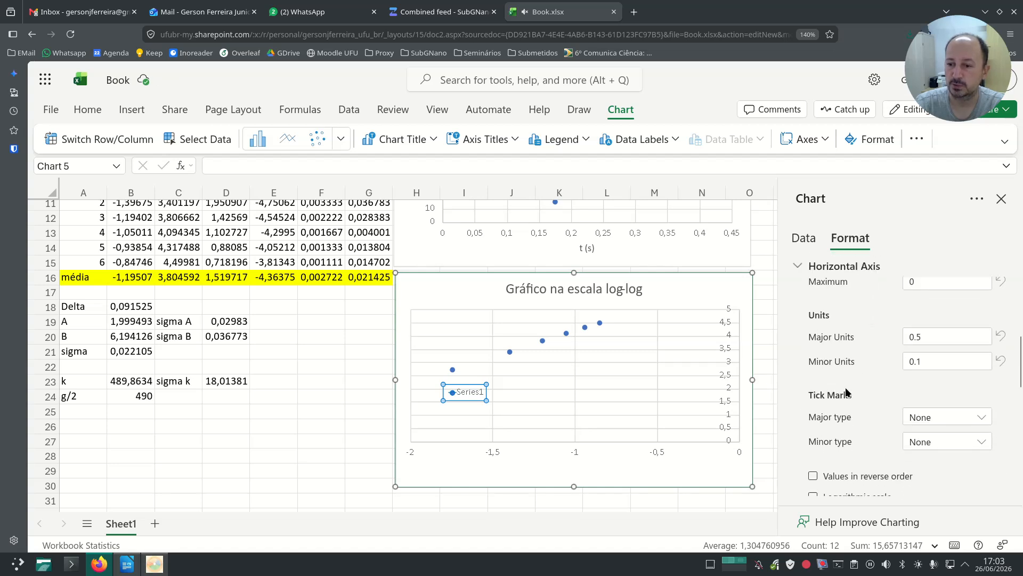
pyautogui.scroll(-10, 861, 386)
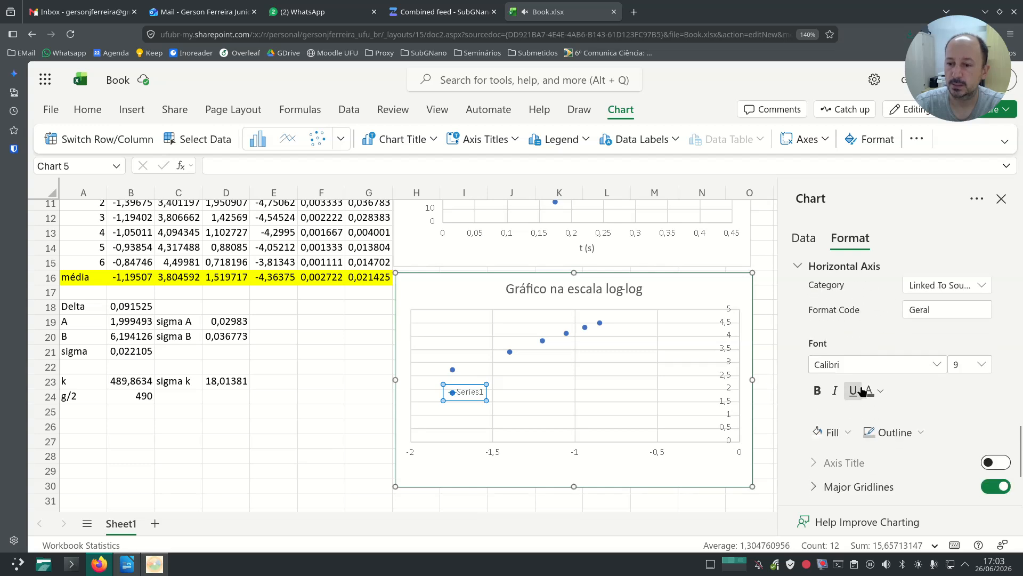
pyautogui.click(995, 389)
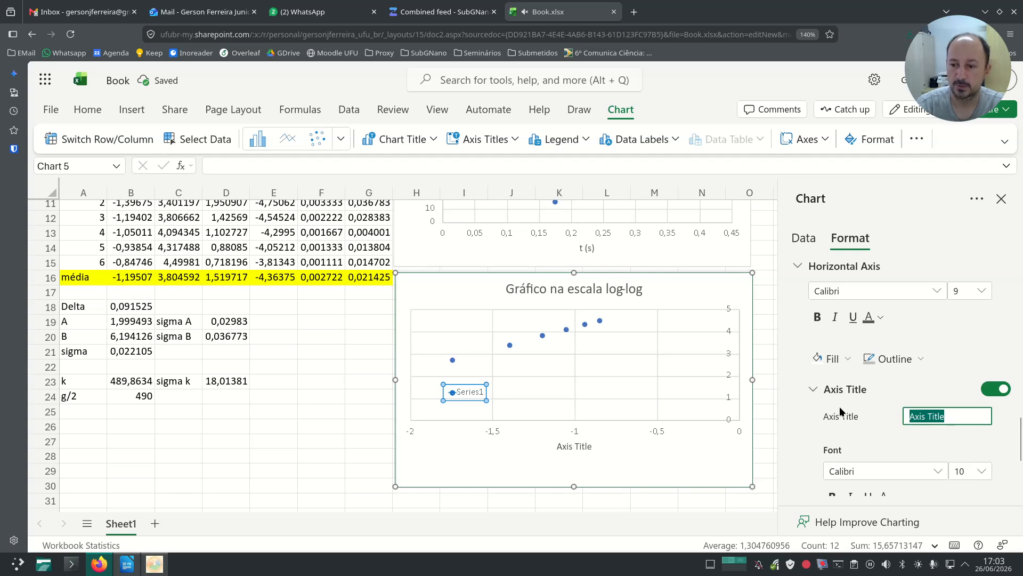
pyautogui.press('BackSpace')
pyautogui.write('ln(x')
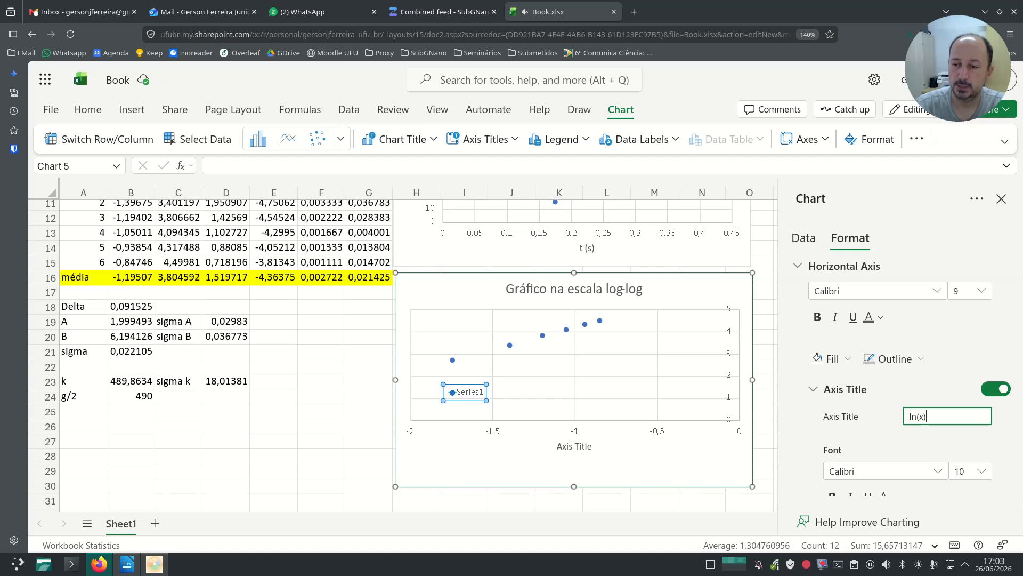
pyautogui.click(804, 437)
# - Add a vertical axis title reading "ln(x)" to the log-log chart
pyautogui.scroll(-3, 804, 433)
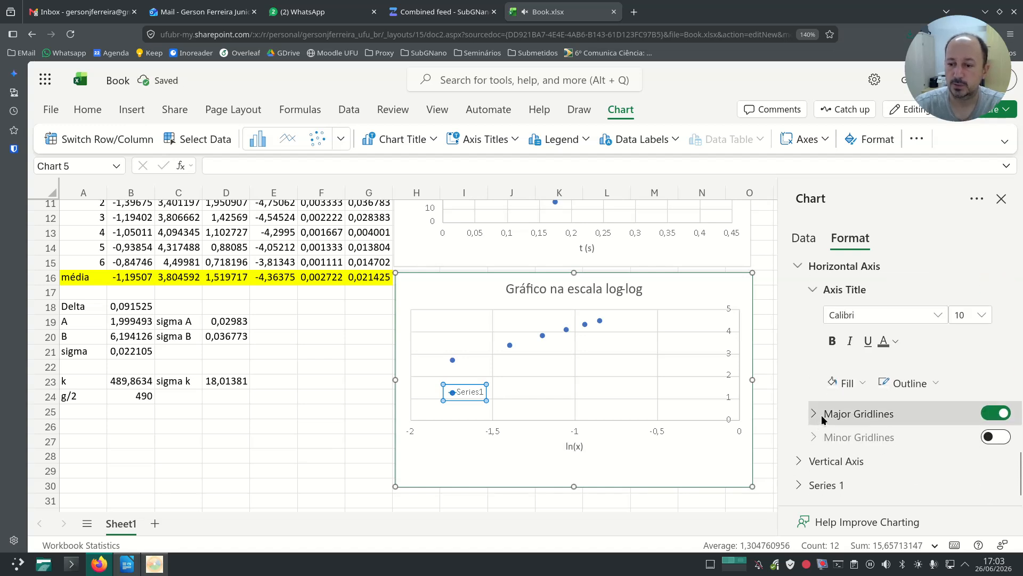
pyautogui.click(800, 461)
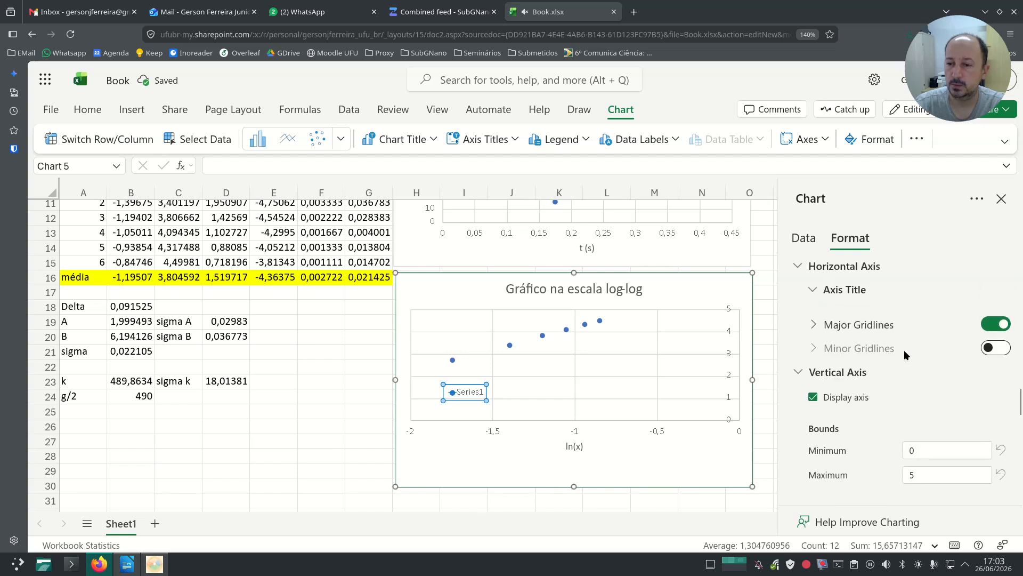
pyautogui.scroll(-10, 877, 445)
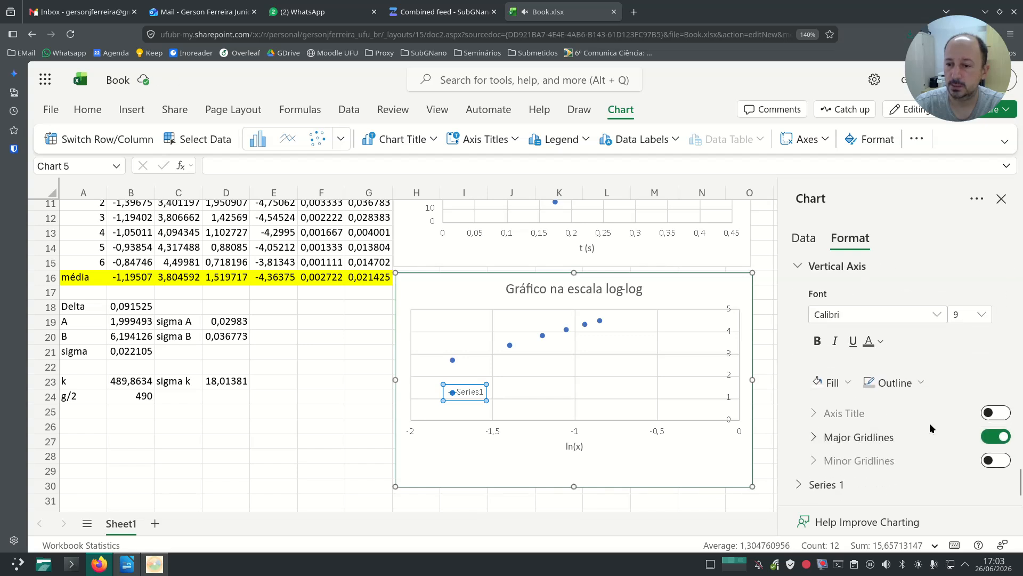
pyautogui.click(993, 413)
pyautogui.click(958, 440)
pyautogui.press('BackSpace')
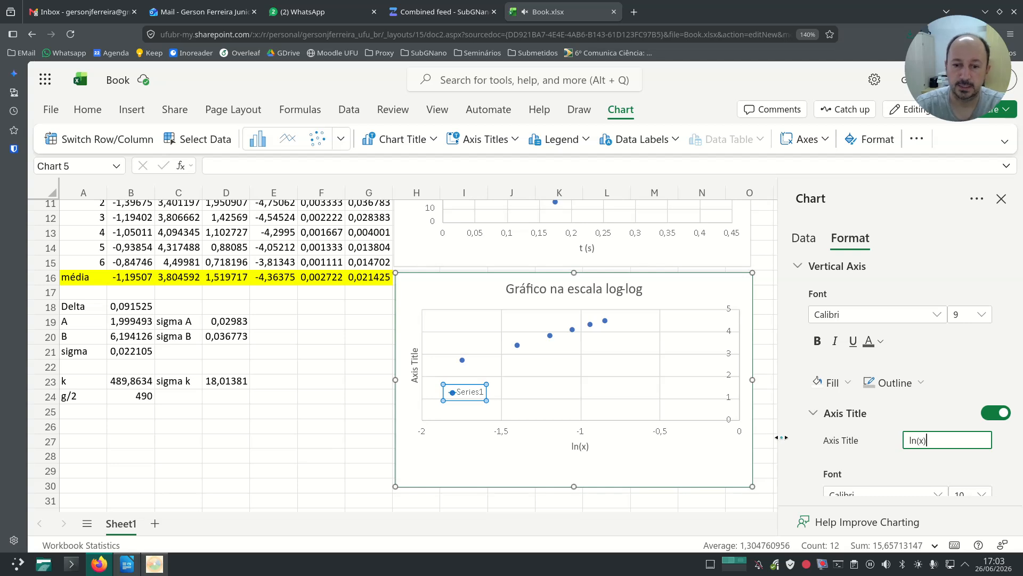
# - Correct the log-log chart's horizontal axis title to "ln(t)"
pyautogui.click(582, 447)
pyautogui.doubleClick(582, 447)
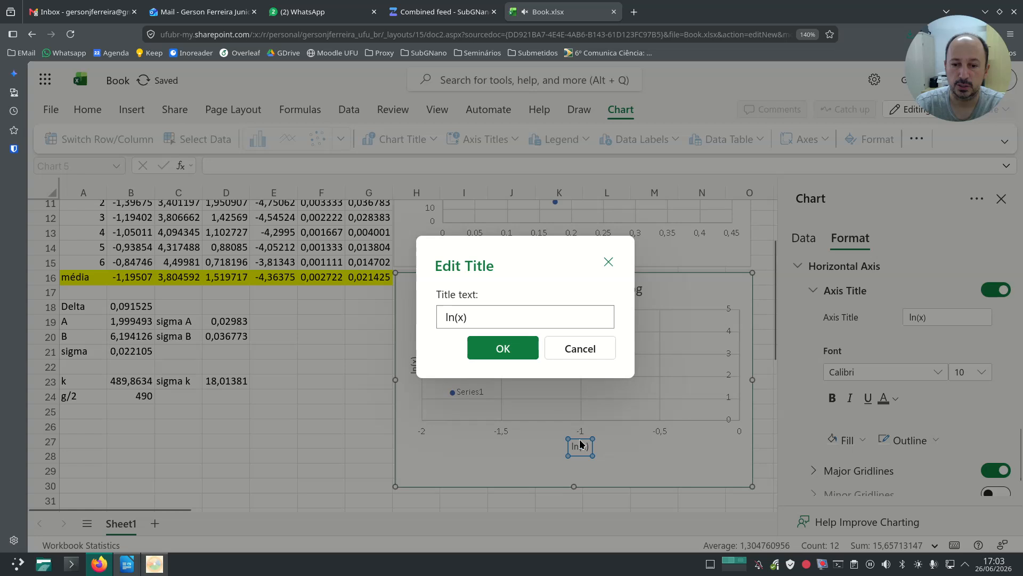
pyautogui.press('BackSpace')
pyautogui.write('t')
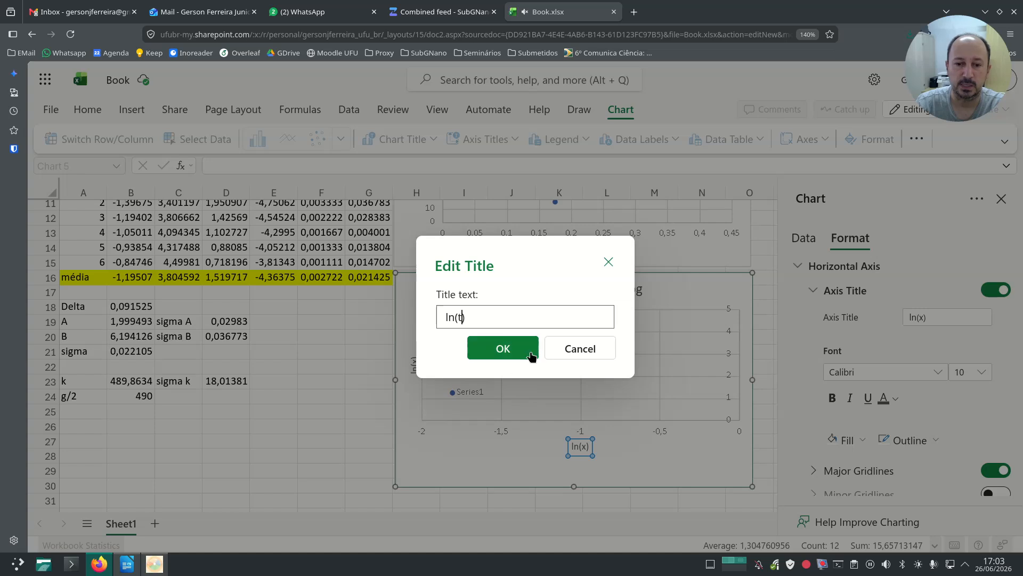
pyautogui.click(503, 350)
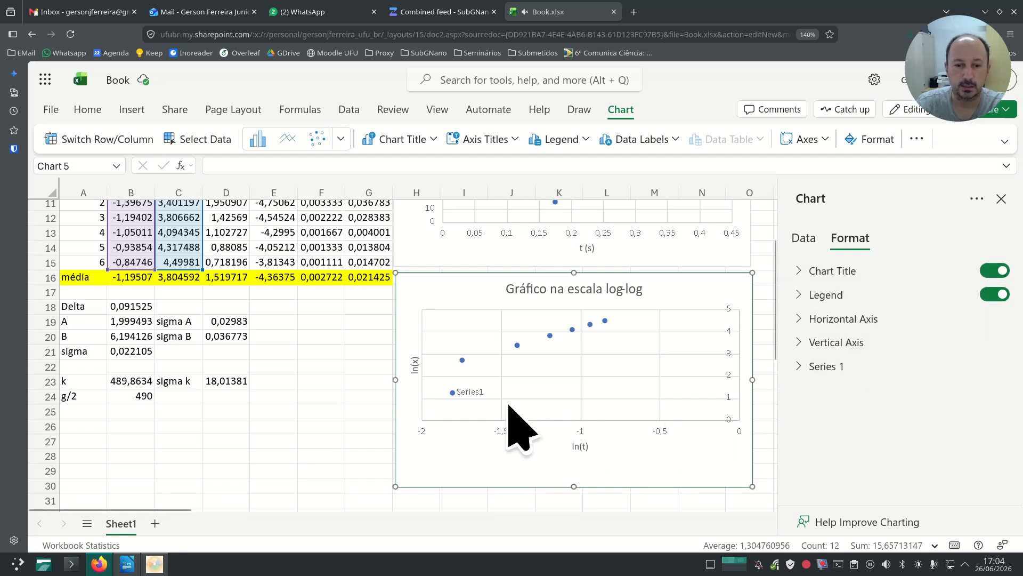
# - Rename the log-log chart's series "Dados experimentais" and shift the legend slightly up and to the right within the plot
pyautogui.click(833, 366)
pyautogui.click(943, 398)
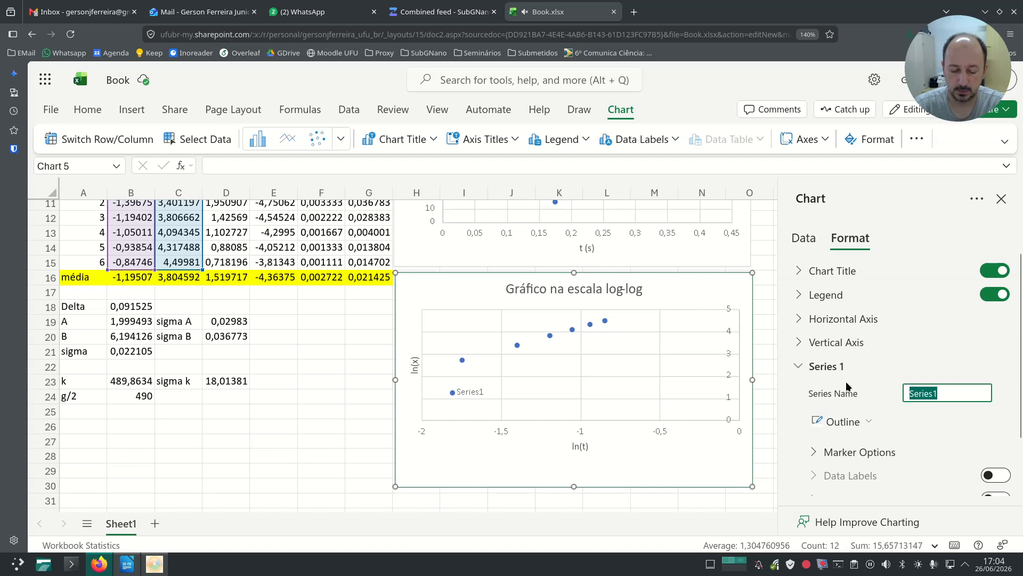
pyautogui.write('Dados experi')
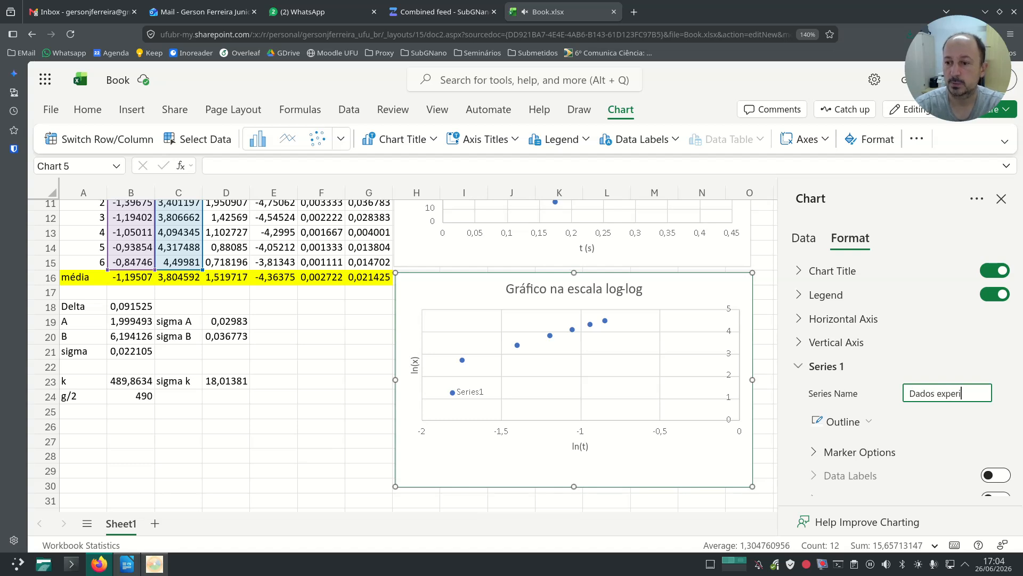
pyautogui.write('mentais')
pyautogui.press('Tab')
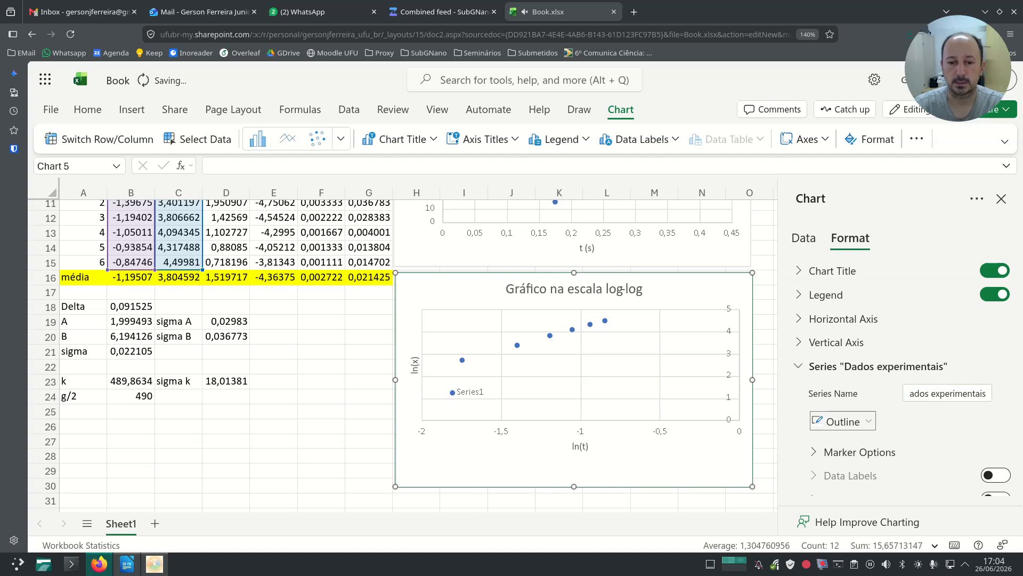
pyautogui.click(509, 398)
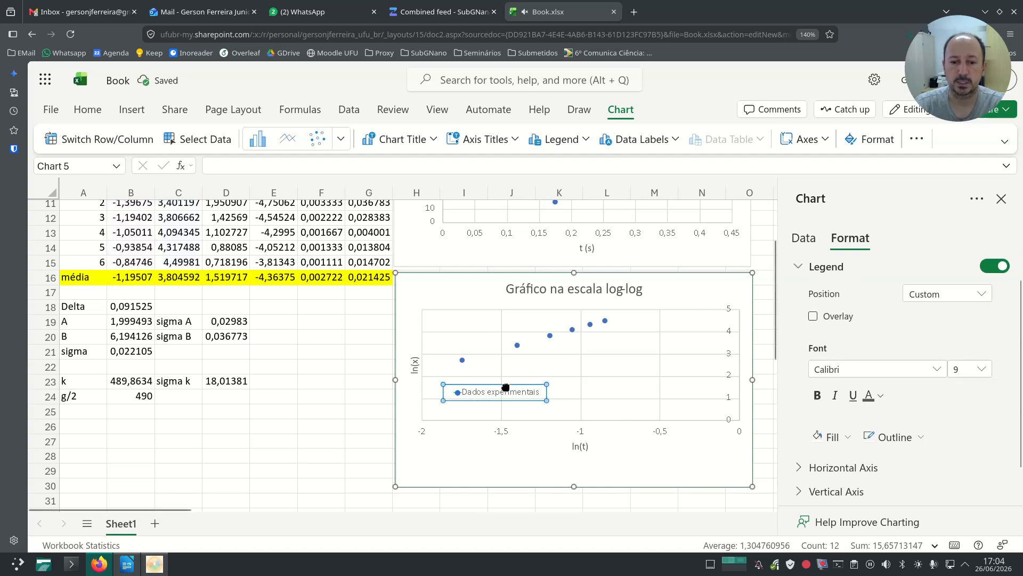
pyautogui.moveTo(490, 396); pyautogui.dragTo(502, 391)
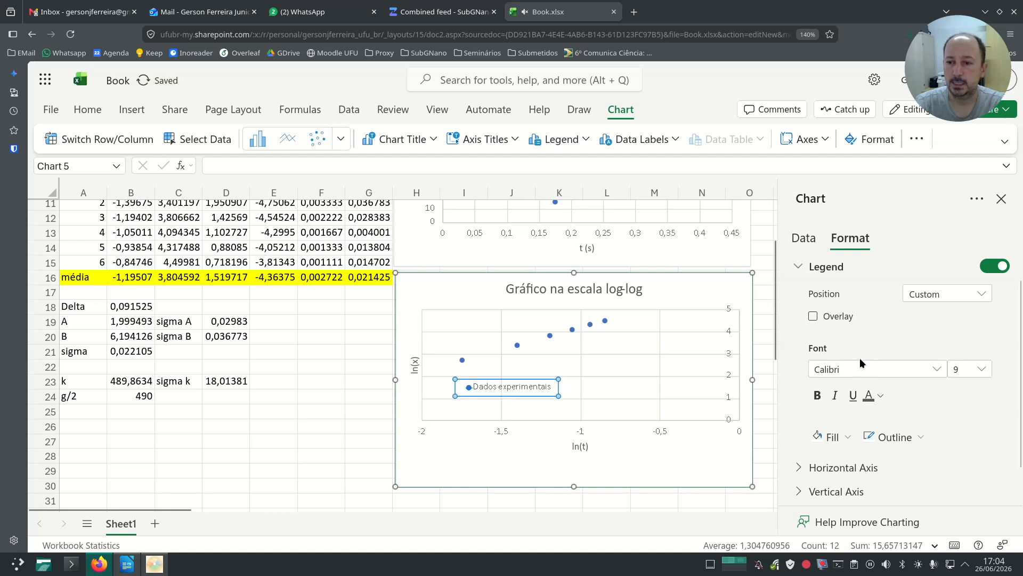
# - Add a linear trendline to the "Dados experimentais" series of the log-log chart
pyautogui.click(827, 296)
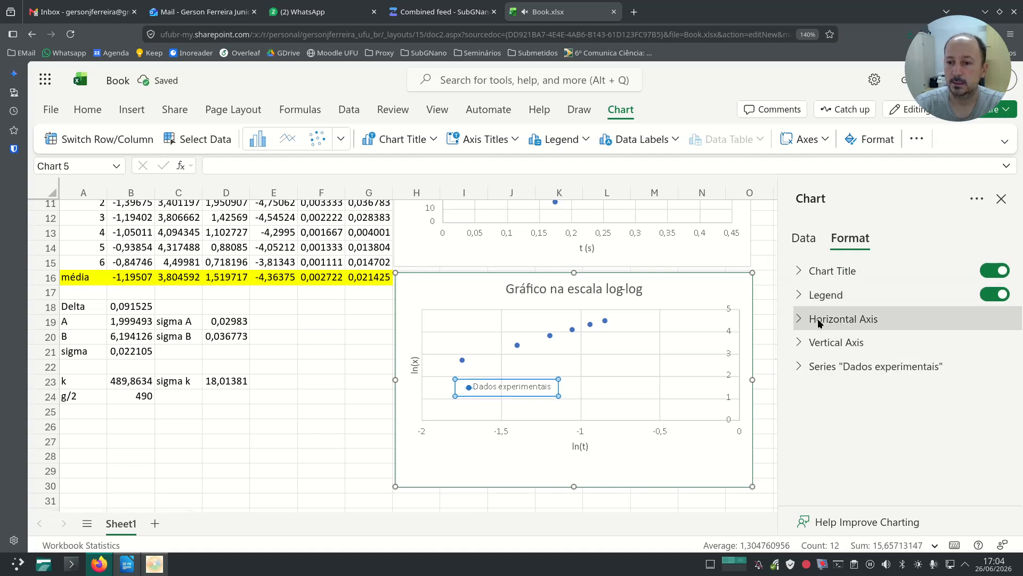
pyautogui.click(799, 367)
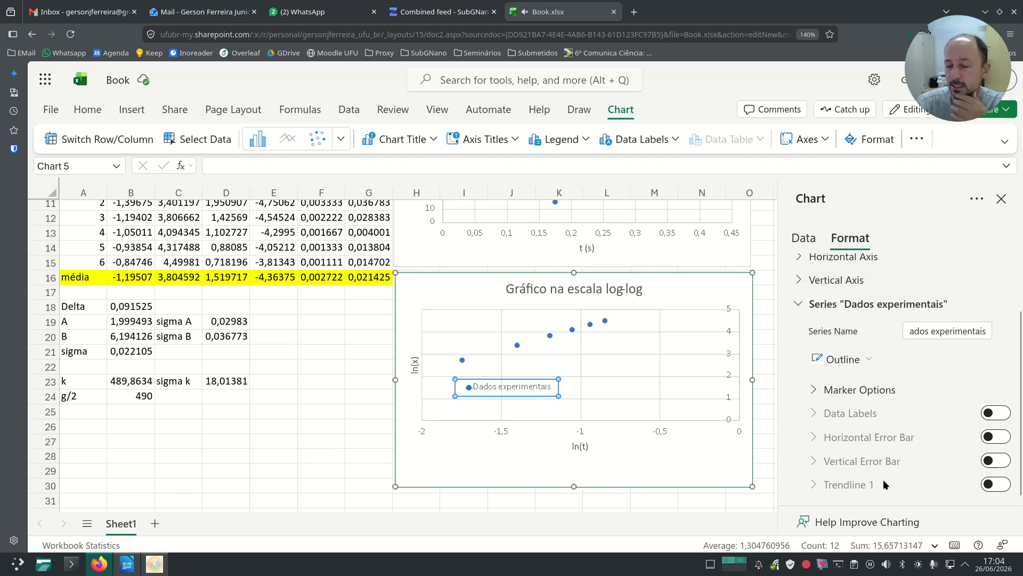
pyautogui.click(992, 489)
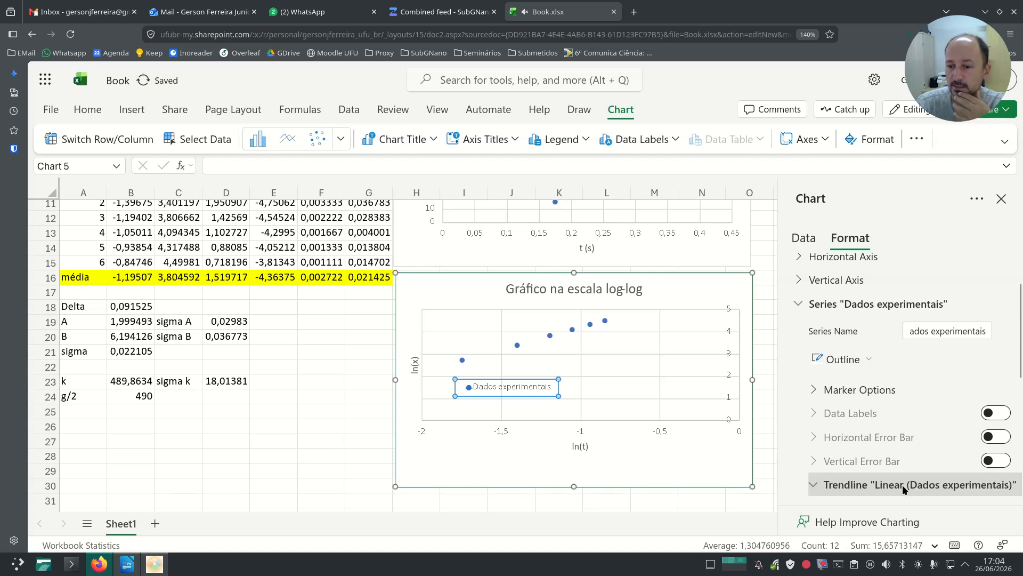
# - Rename the log-log chart's trendline "Regressão Linear"
pyautogui.click(876, 483)
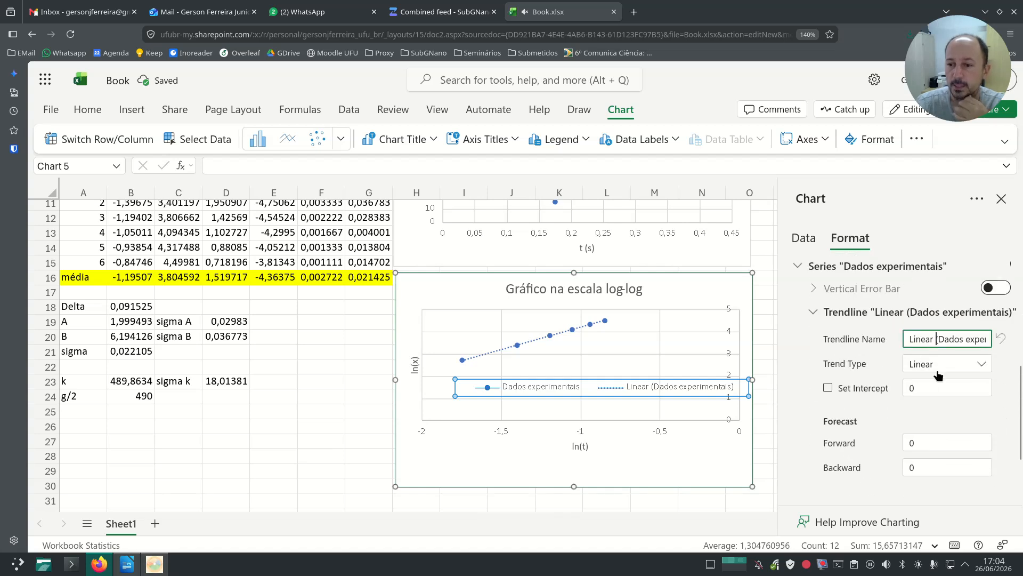
pyautogui.hotkey('shift', 'End')
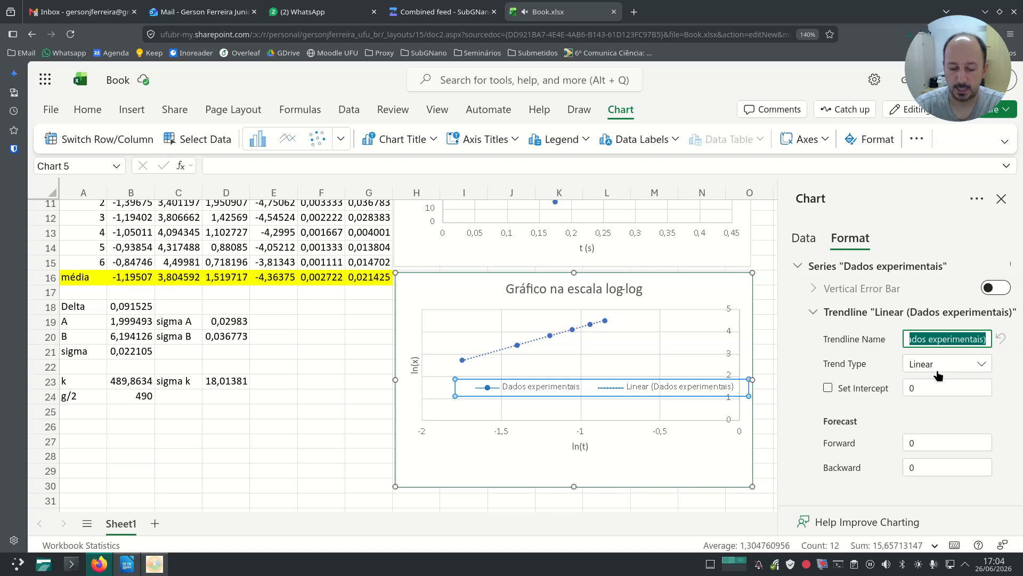
pyautogui.write('Regress')
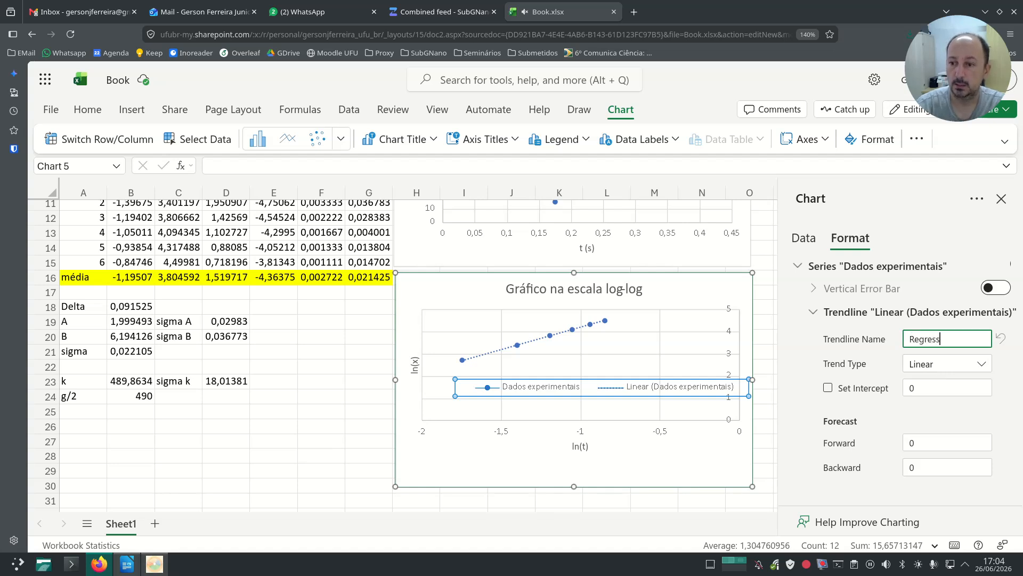
pyautogui.write('ão Linear')
pyautogui.press('Tab')
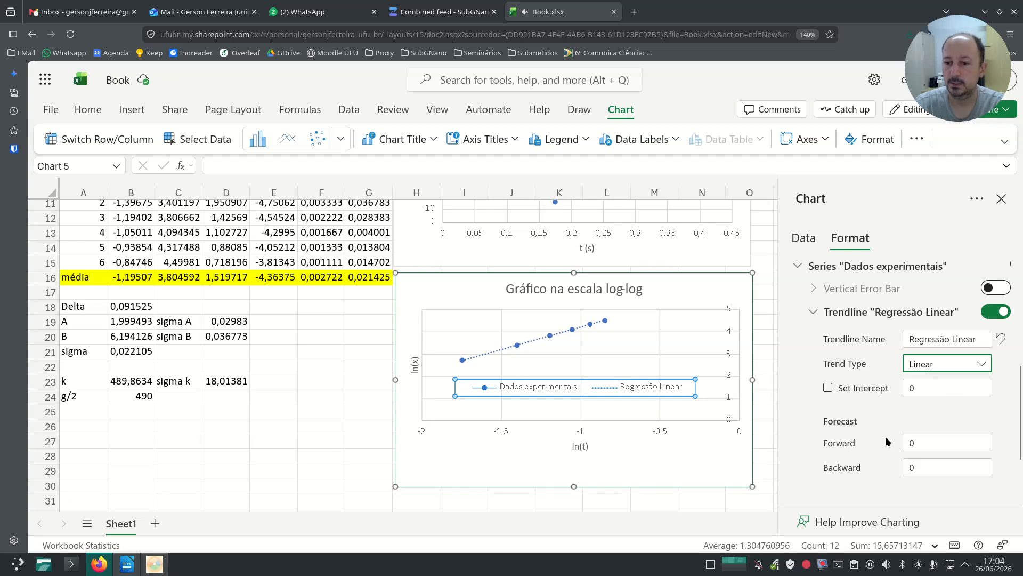
# - Display the trendline's equation and R-squared value on the log-log chart, with the label just below the fitted line
pyautogui.scroll(-3, 887, 438)
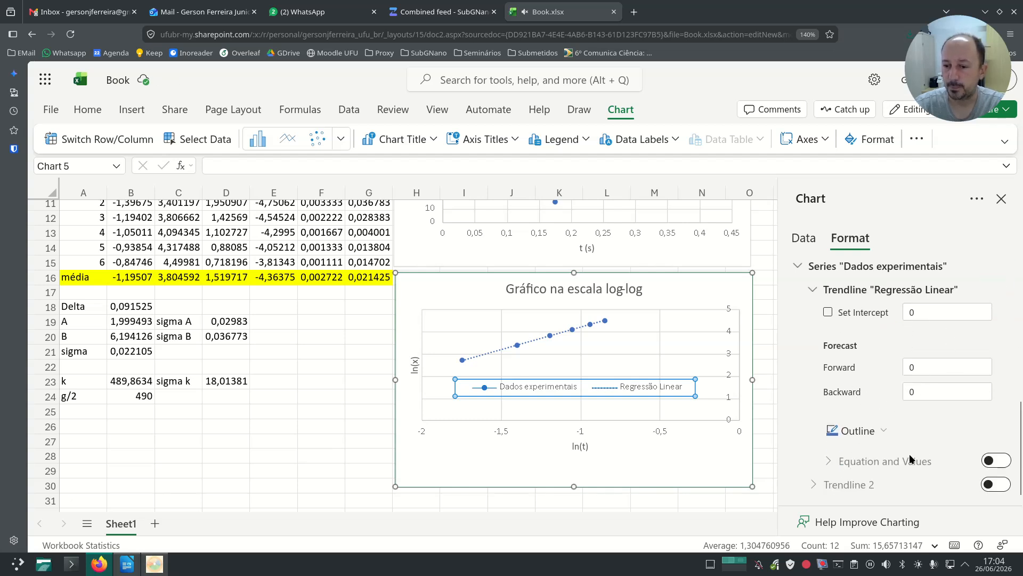
pyautogui.click(993, 460)
pyautogui.click(583, 321)
pyautogui.moveTo(558, 323); pyautogui.dragTo(621, 347)
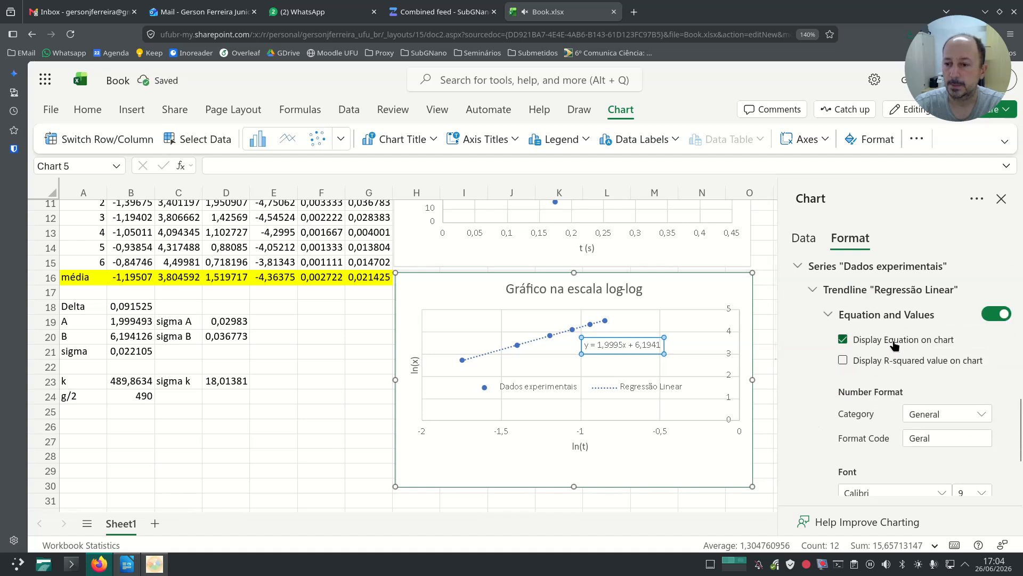
pyautogui.click(866, 363)
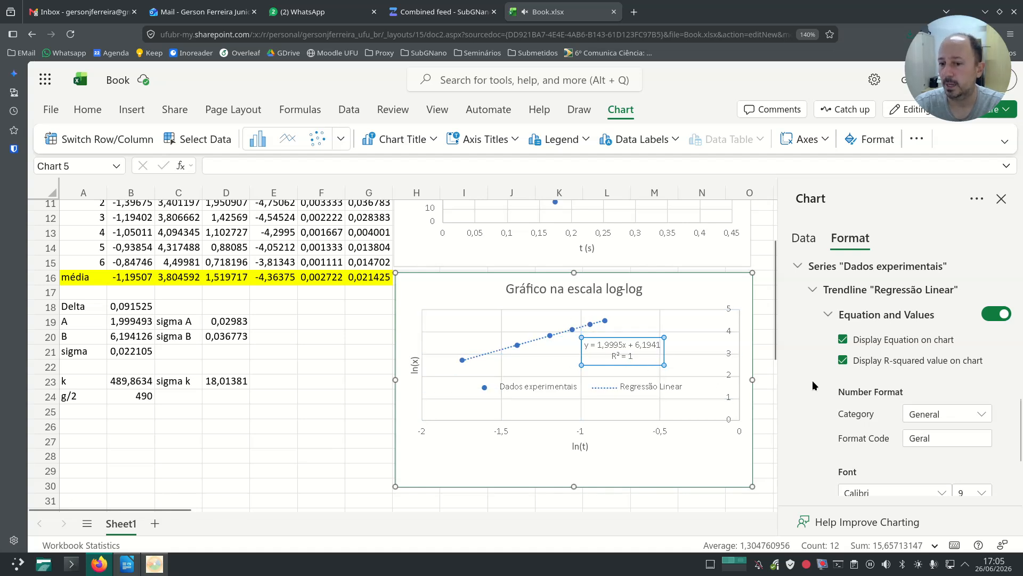
# - Move the trendline equation label and the legend side by side below the log-log chart's horizontal axis title
pyautogui.scroll(-3, 815, 376)
pyautogui.scroll(2, 817, 377)
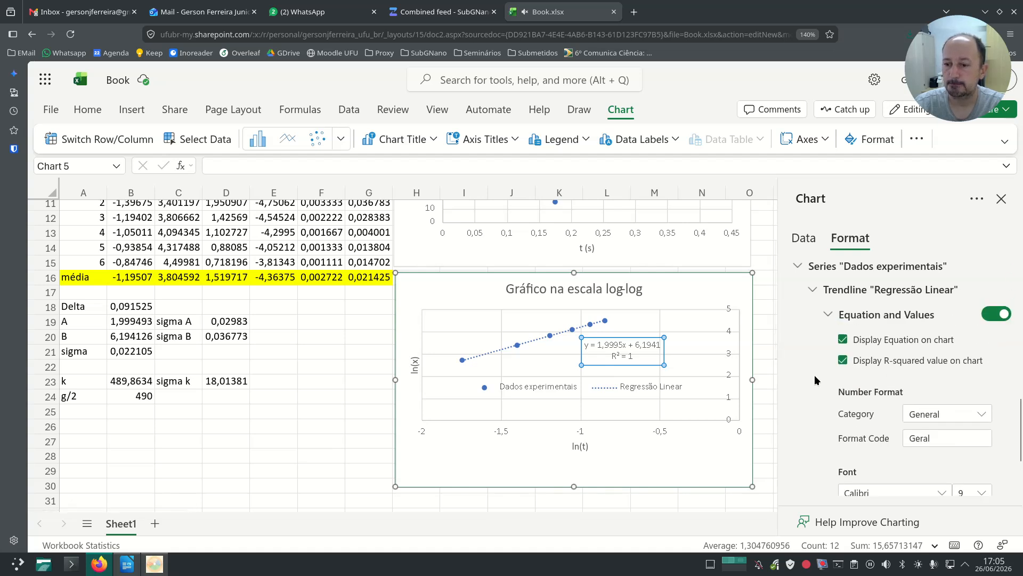
pyautogui.scroll(-3, 812, 375)
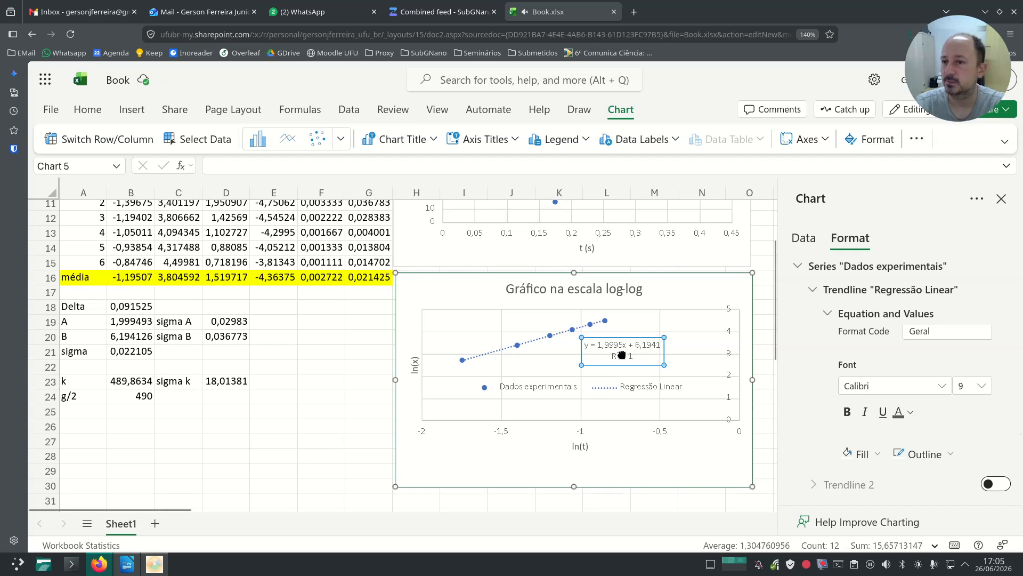
pyautogui.moveTo(631, 347); pyautogui.dragTo(476, 460)
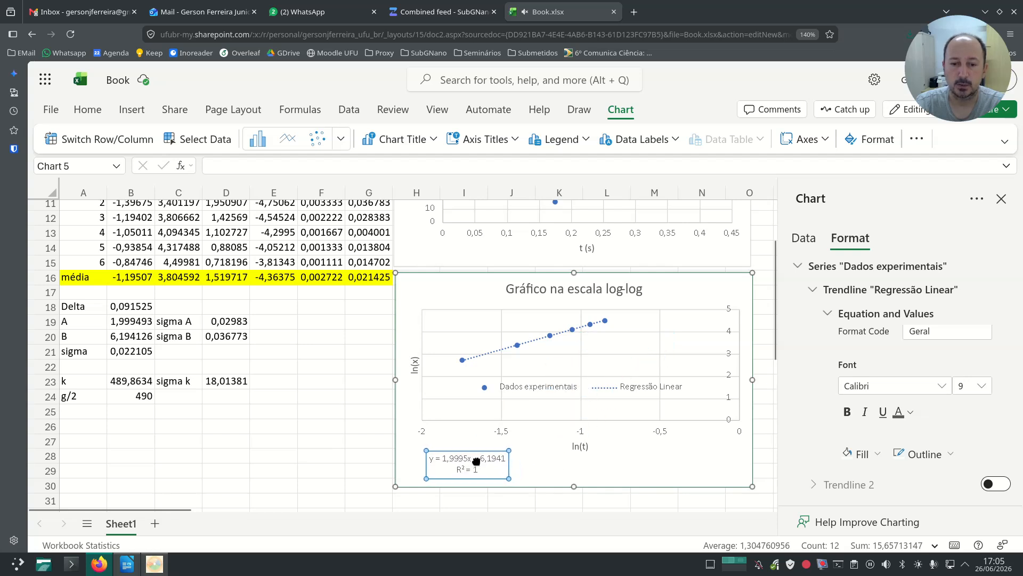
pyautogui.click(525, 392)
pyautogui.moveTo(553, 398); pyautogui.dragTo(605, 486)
pyautogui.click(452, 454)
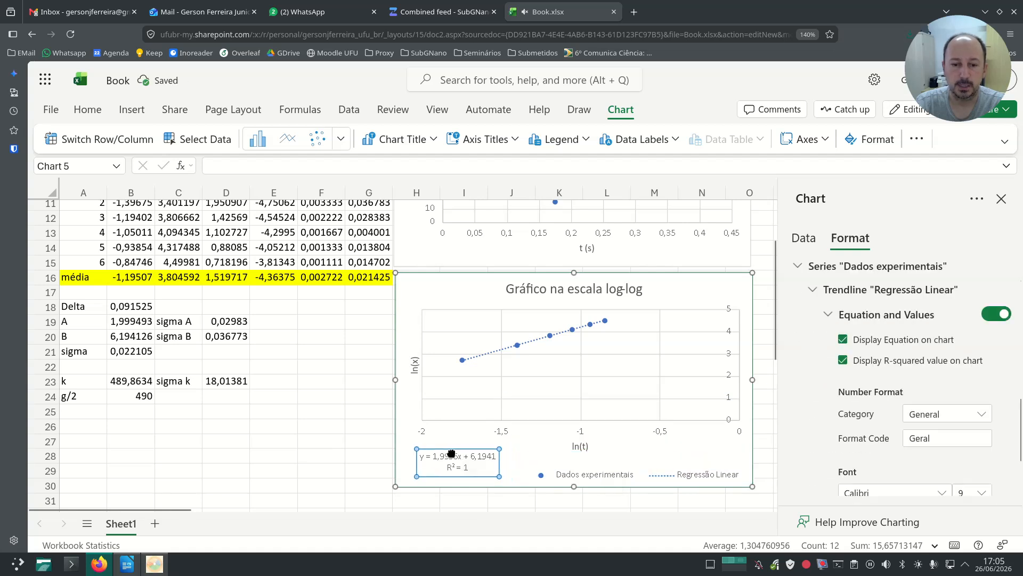
pyautogui.click(559, 474)
pyautogui.moveTo(563, 469); pyautogui.dragTo(556, 456)
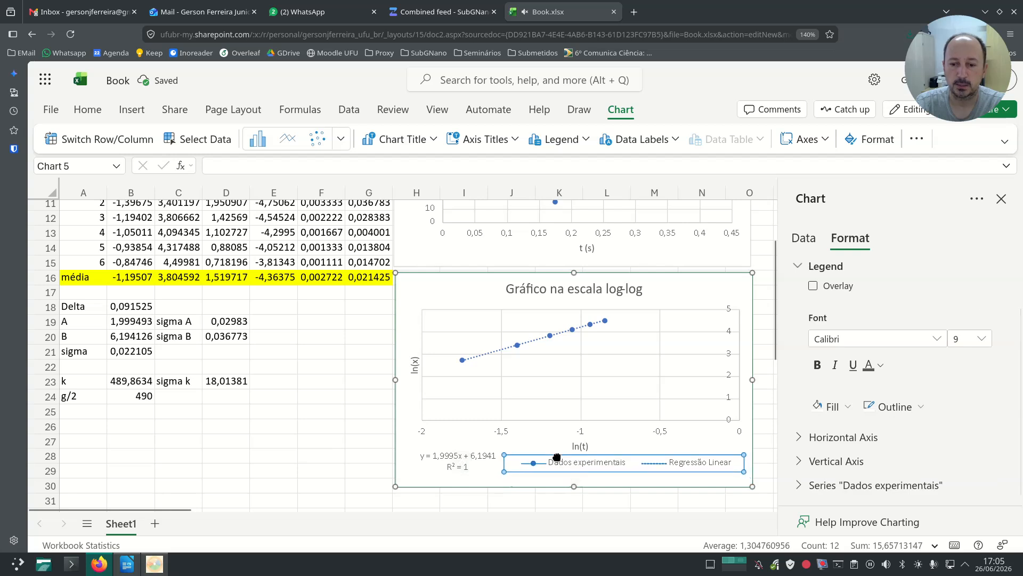
pyautogui.click(636, 374)
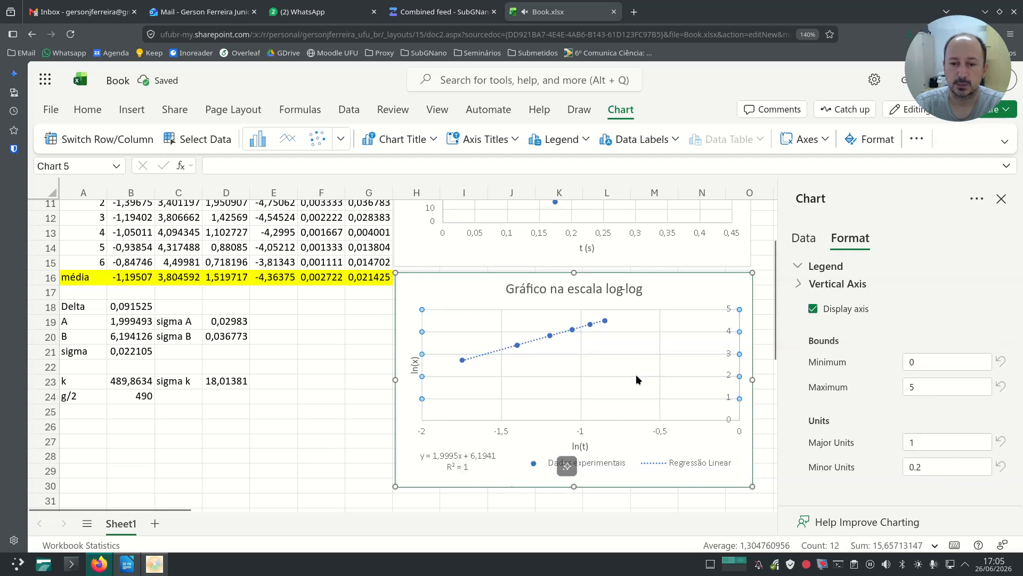
pyautogui.click(700, 289)
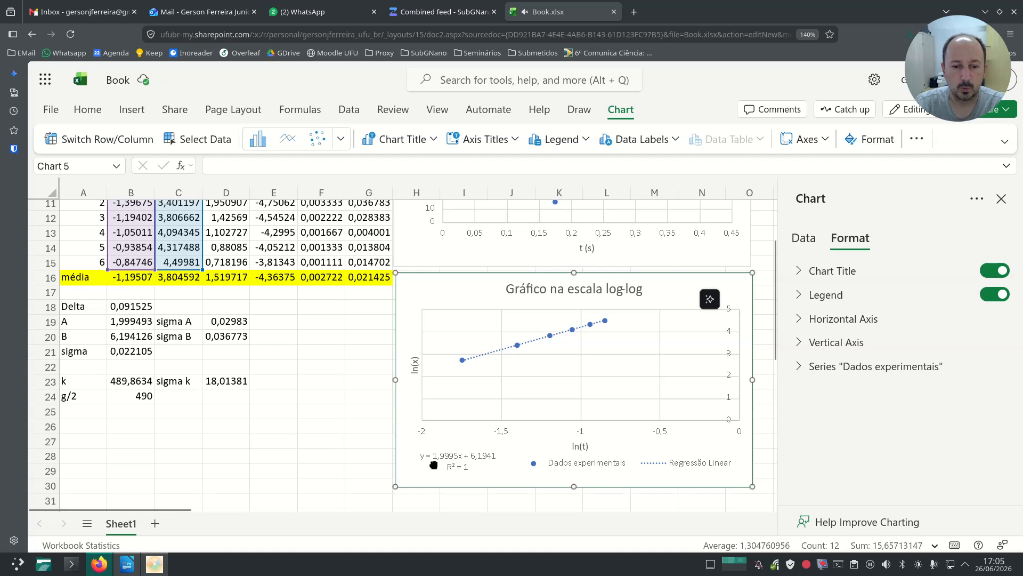
# - Compare the coefficients A and B in cells B19 and B20 with the trendline equation, and close the chart formatting pane
pyautogui.click(133, 325)
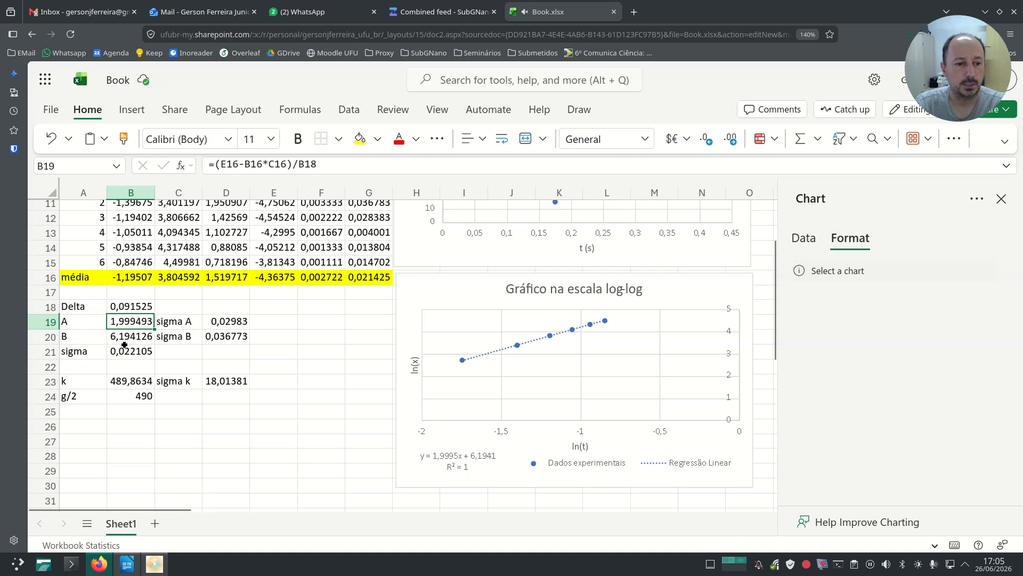
pyautogui.click(125, 341)
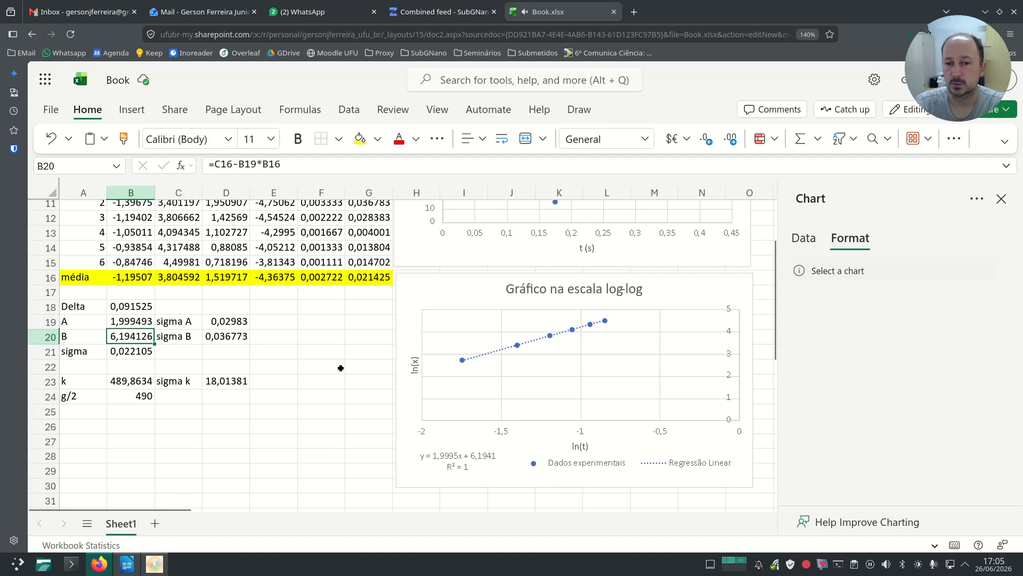
pyautogui.click(1001, 202)
# - Review the data tables together with the x versus t chart and the log-log chart
pyautogui.scroll(4, 562, 394)
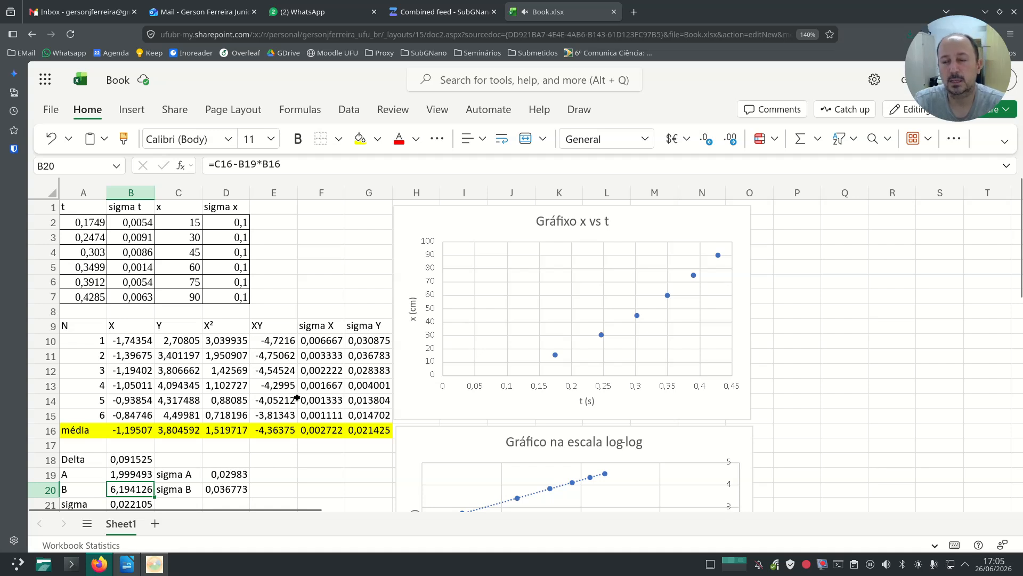
pyautogui.scroll(-3, 265, 375)
pyautogui.scroll(3, 469, 397)
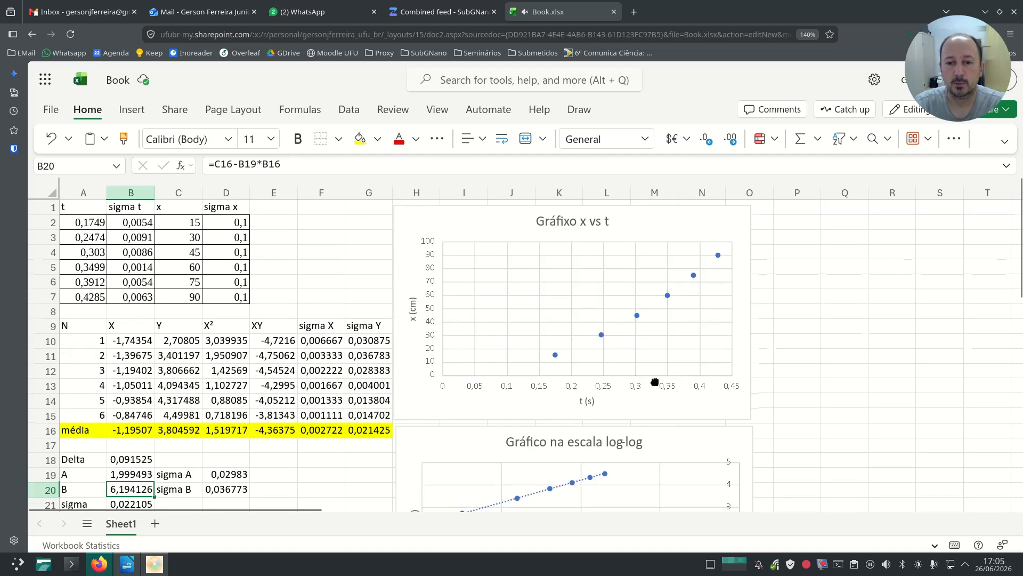
pyautogui.scroll(-3, 725, 356)
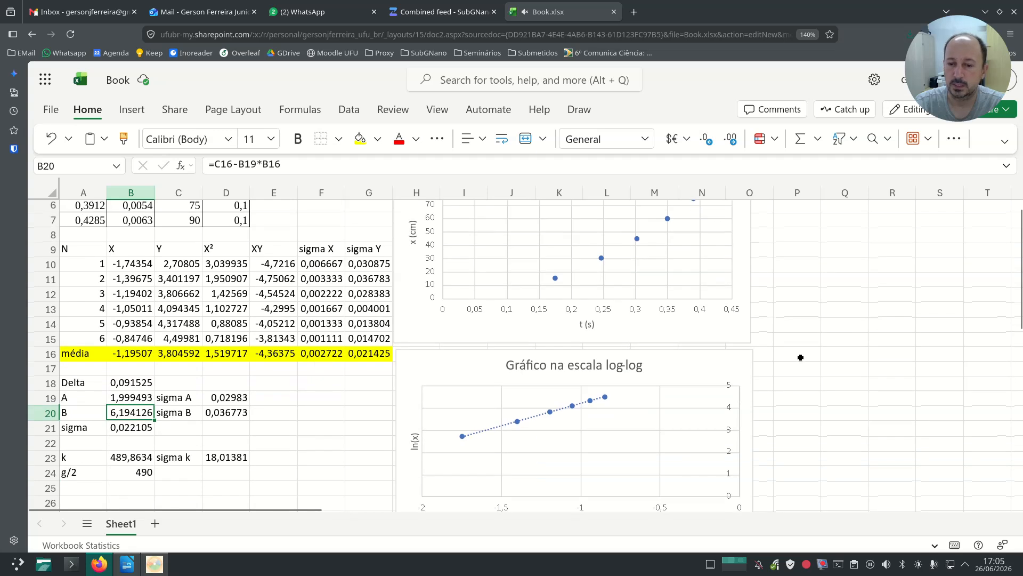
pyautogui.click(774, 326)
pyautogui.scroll(3, 779, 330)
pyautogui.click(796, 340)
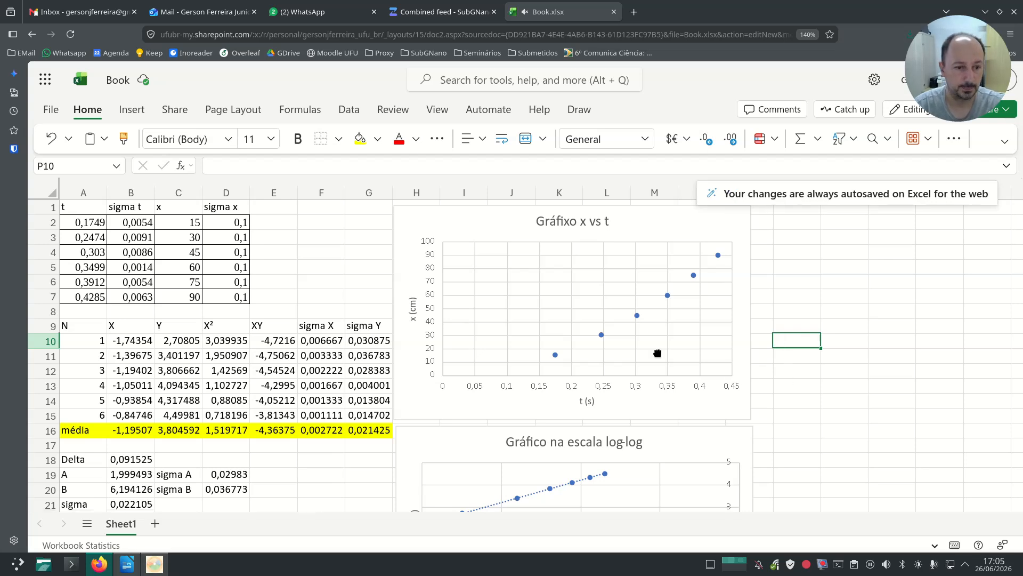
# - Launch SciDAVis, maximize it, and widen the Table1 window with its column options hidden
pyautogui.press('super')
pyautogui.write('sci')
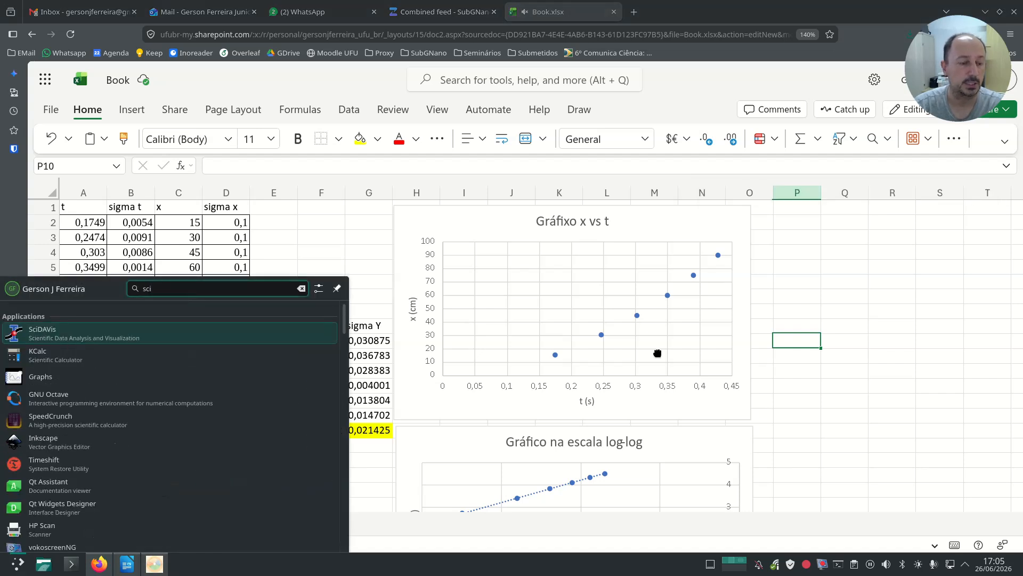
pyautogui.press('Return')
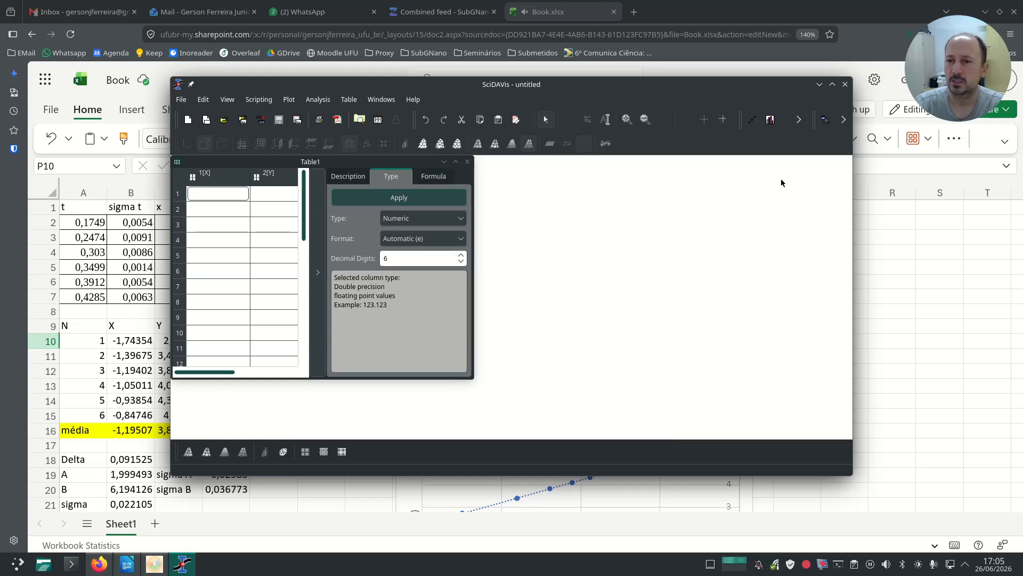
pyautogui.click(833, 85)
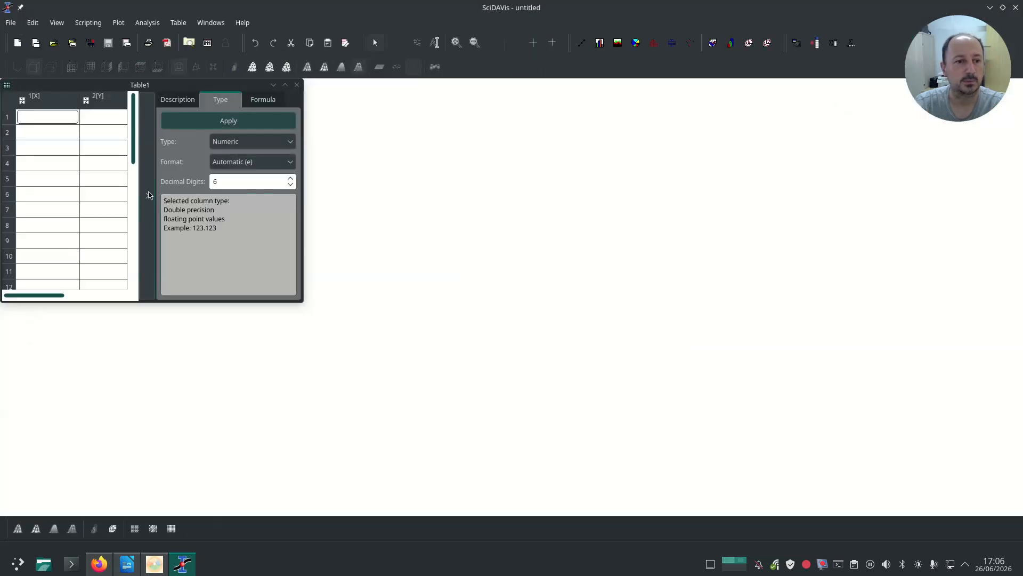
pyautogui.click(148, 195)
pyautogui.moveTo(303, 222); pyautogui.dragTo(358, 222)
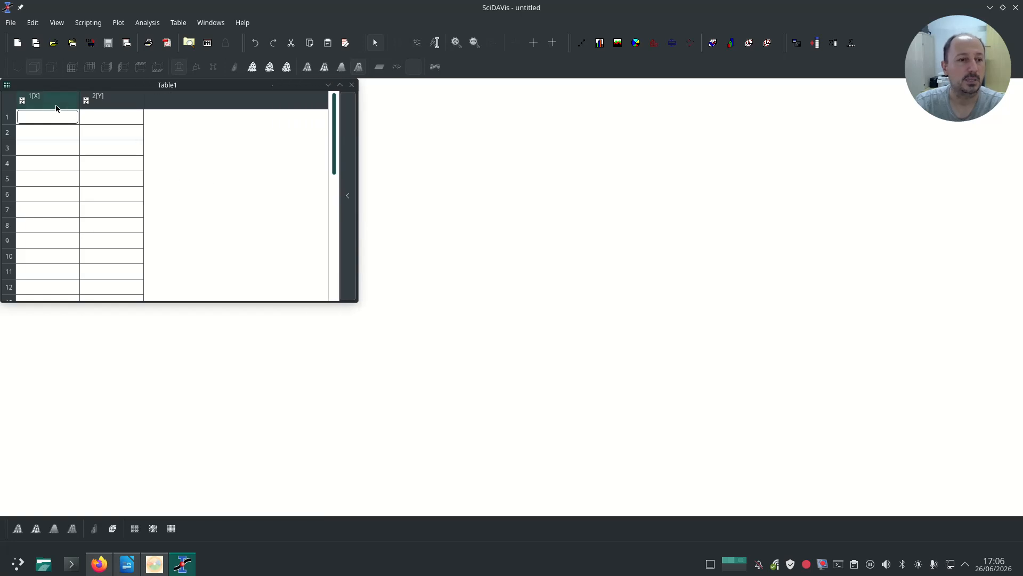
# - Insert two empty columns between columns 1 and 2 of Table1, and narrow the last column
pyautogui.click(54, 105)
pyautogui.click(111, 102)
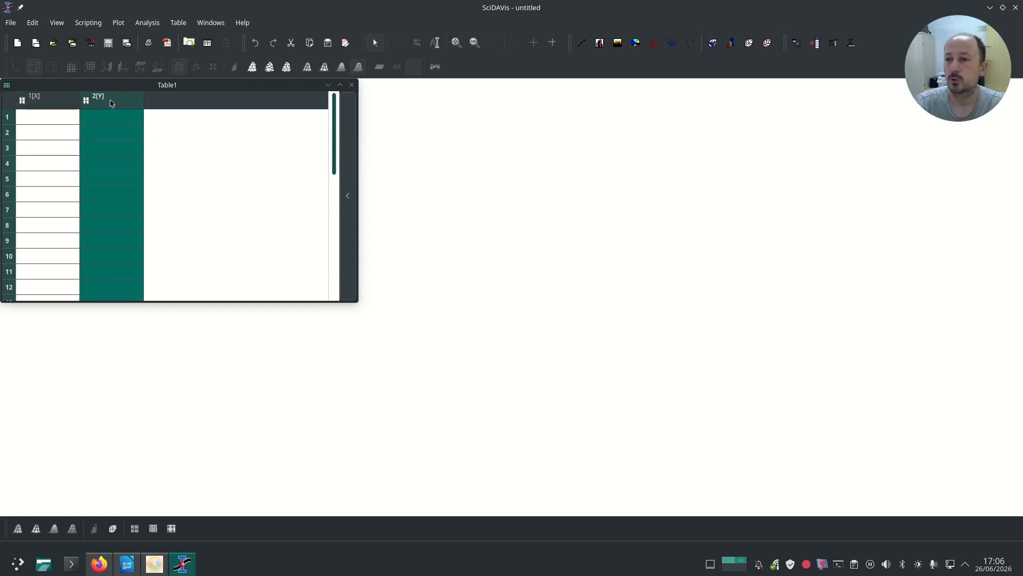
pyautogui.rightClick(118, 102)
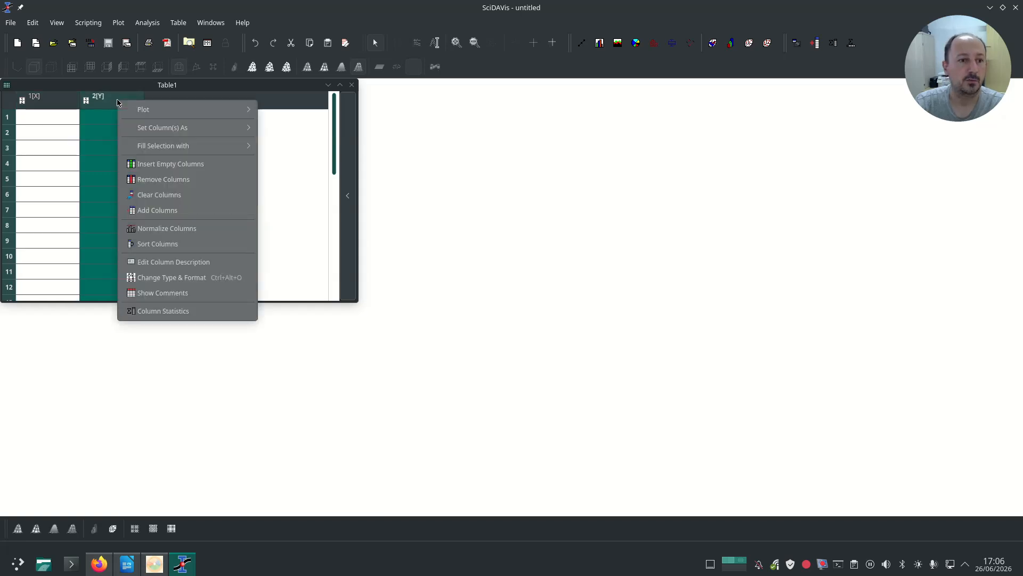
pyautogui.moveTo(148, 110)
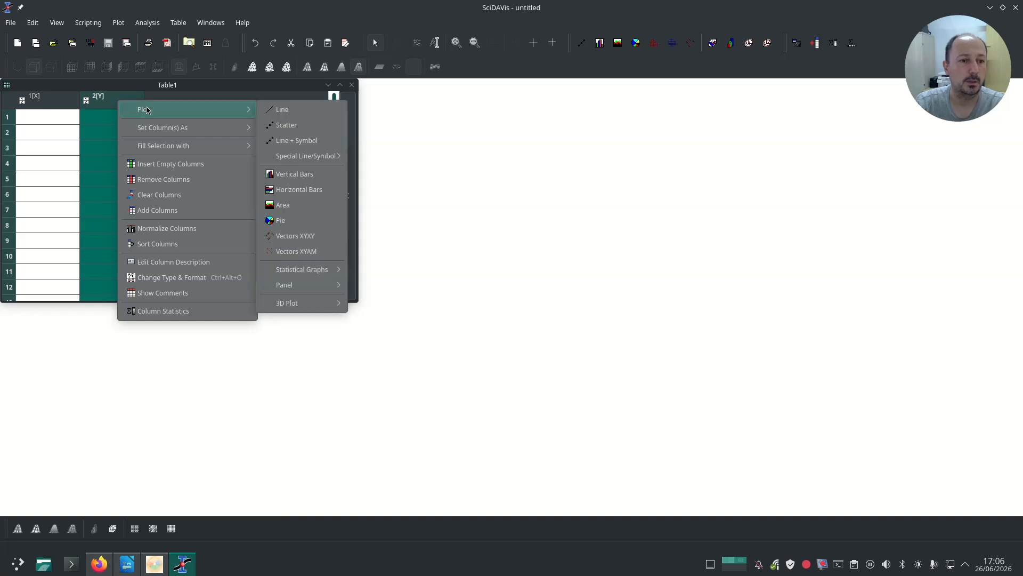
pyautogui.click(182, 168)
pyautogui.rightClick(185, 106)
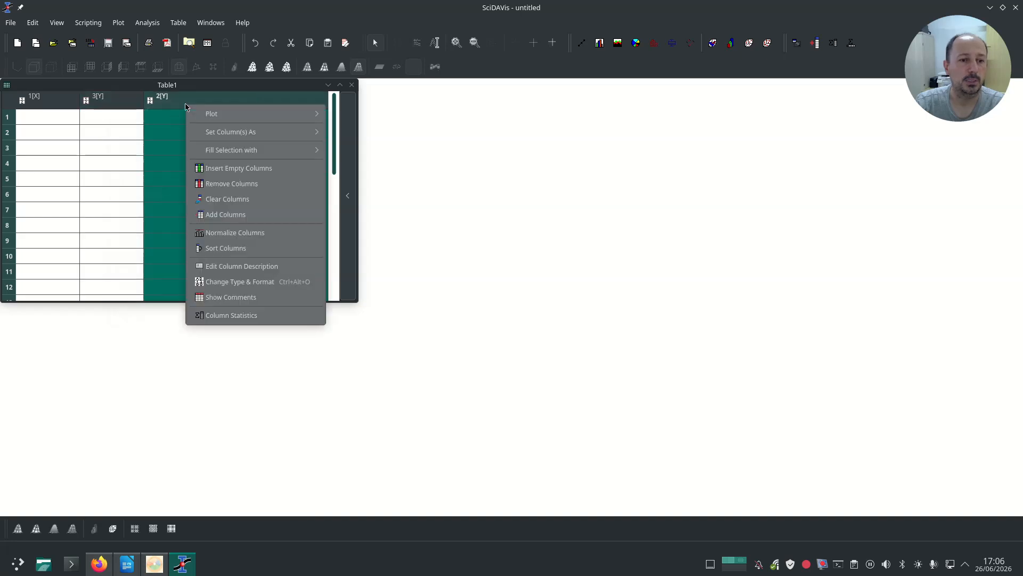
pyautogui.click(257, 168)
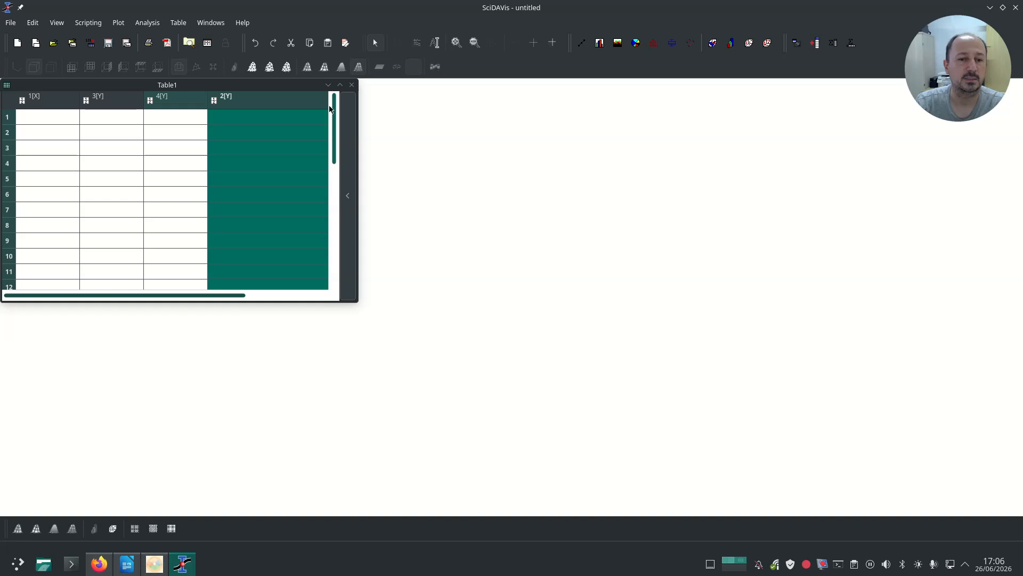
pyautogui.click(312, 132)
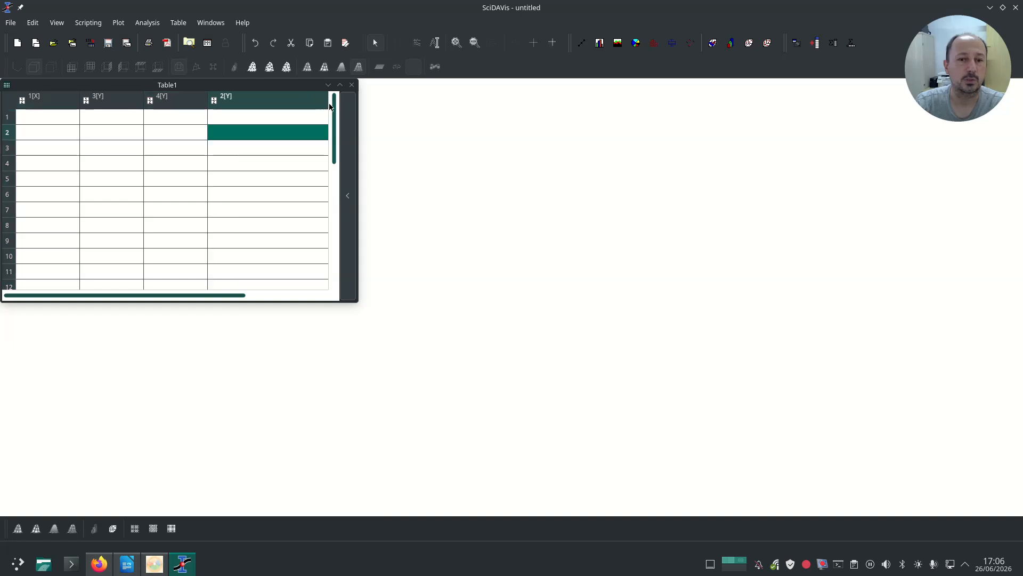
pyautogui.moveTo(306, 100); pyautogui.dragTo(223, 104)
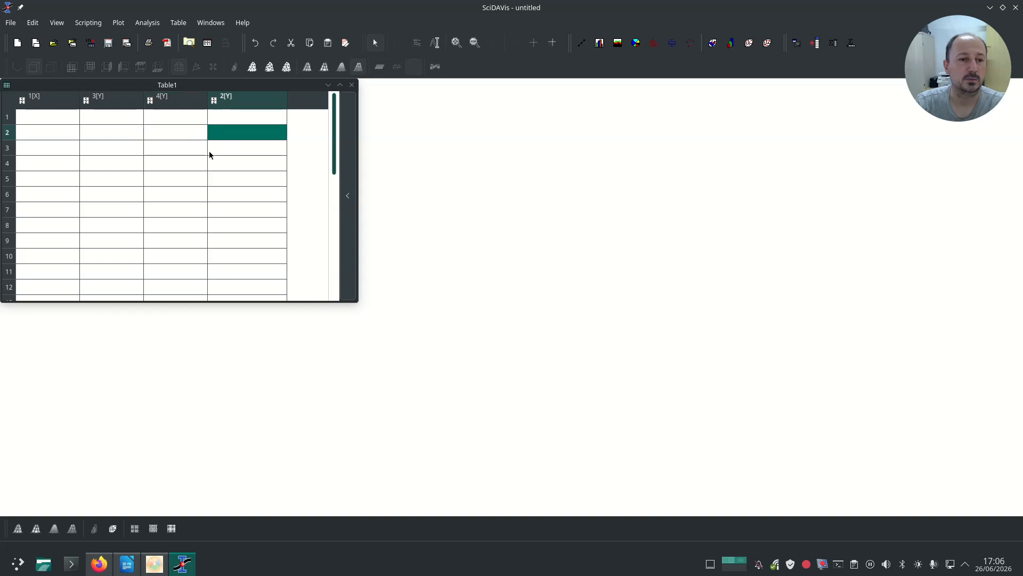
# - Set column 3 of Table1 as the X Error column
pyautogui.click(51, 102)
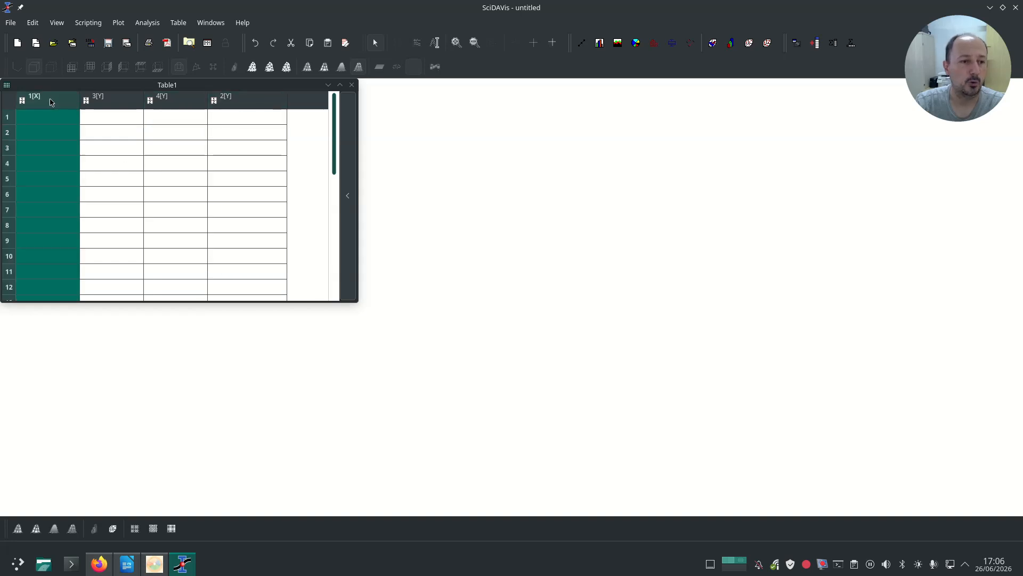
pyautogui.click(114, 103)
pyautogui.rightClick(112, 103)
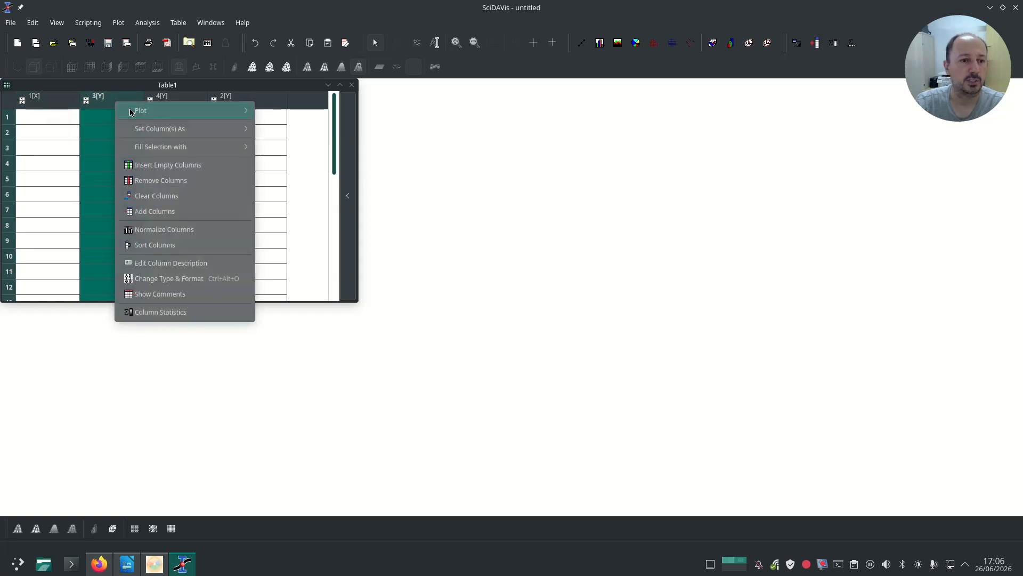
pyautogui.moveTo(257, 133)
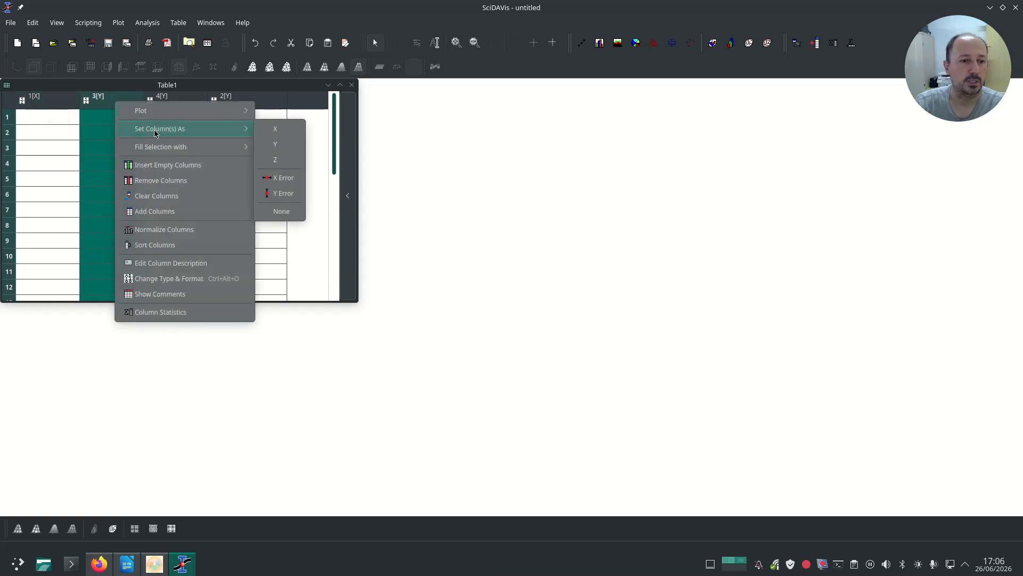
pyautogui.click(286, 178)
pyautogui.click(196, 103)
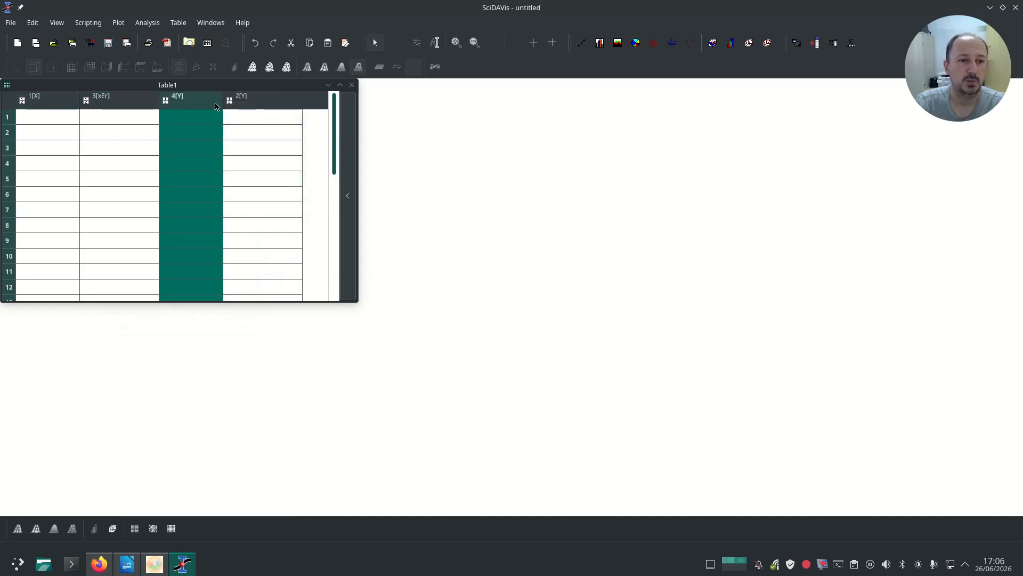
# - Set column 2 of Table1 as the Y Error column
pyautogui.click(262, 103)
pyautogui.rightClick(265, 103)
pyautogui.moveTo(324, 136)
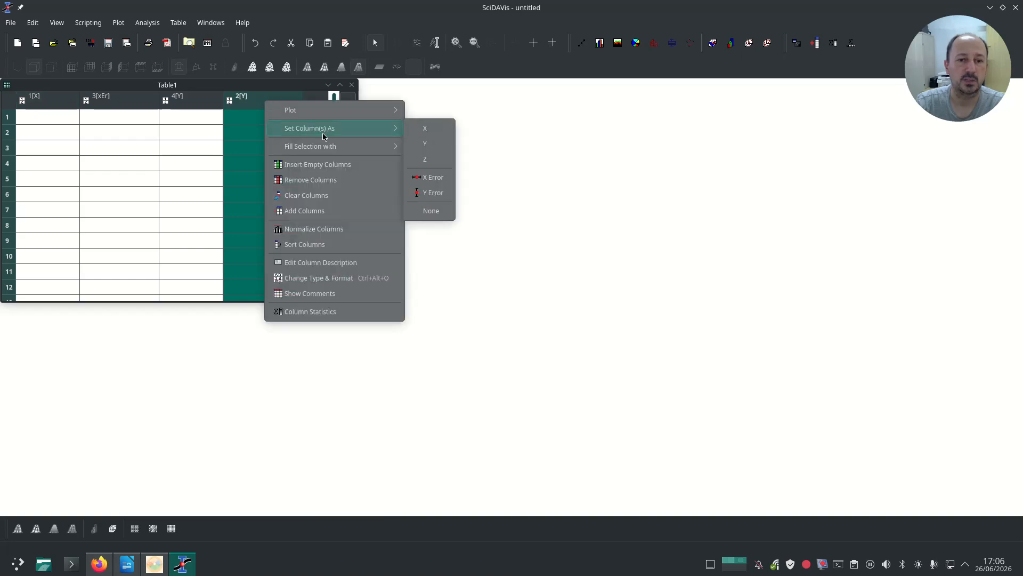
pyautogui.click(436, 198)
pyautogui.click(235, 148)
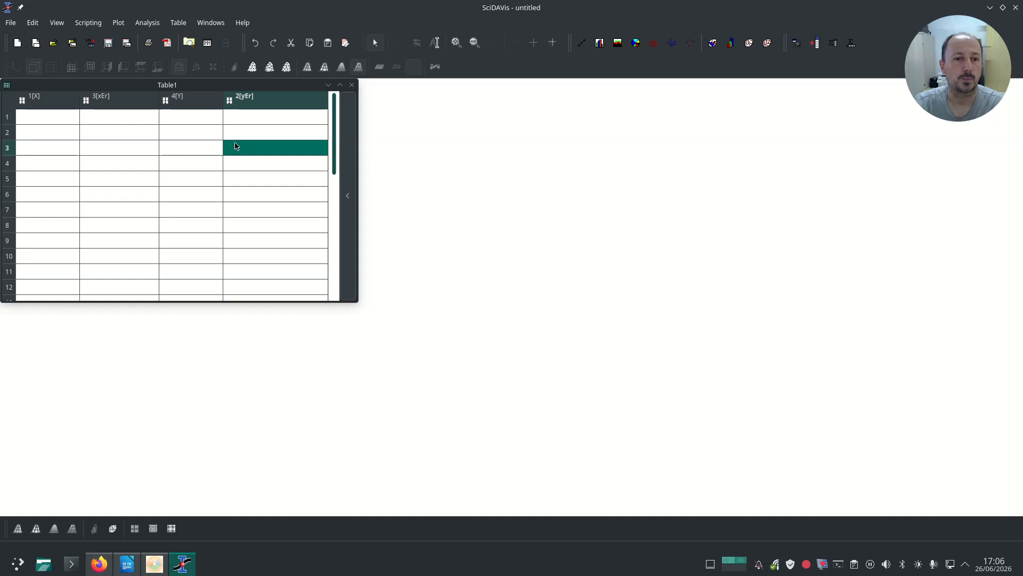
# - Copy the t, sigma t, x and sigma x values in A2:D7 of the Excel workbook into Table1 in SciDAVis, starting at row 1
pyautogui.hotkey('alt', 'Tab')
pyautogui.moveTo(97, 223); pyautogui.dragTo(224, 297)
pyautogui.hotkey('ctrl', 'c')
pyautogui.hotkey('alt', 'Tab')
pyautogui.click(60, 121)
pyautogui.hotkey('ctrl', 'v')
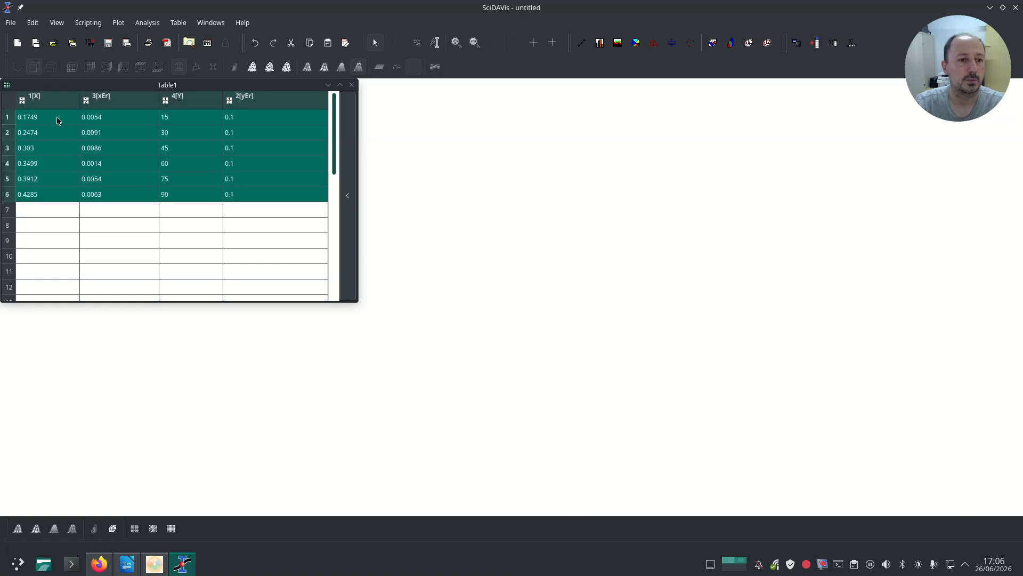
pyautogui.click(202, 233)
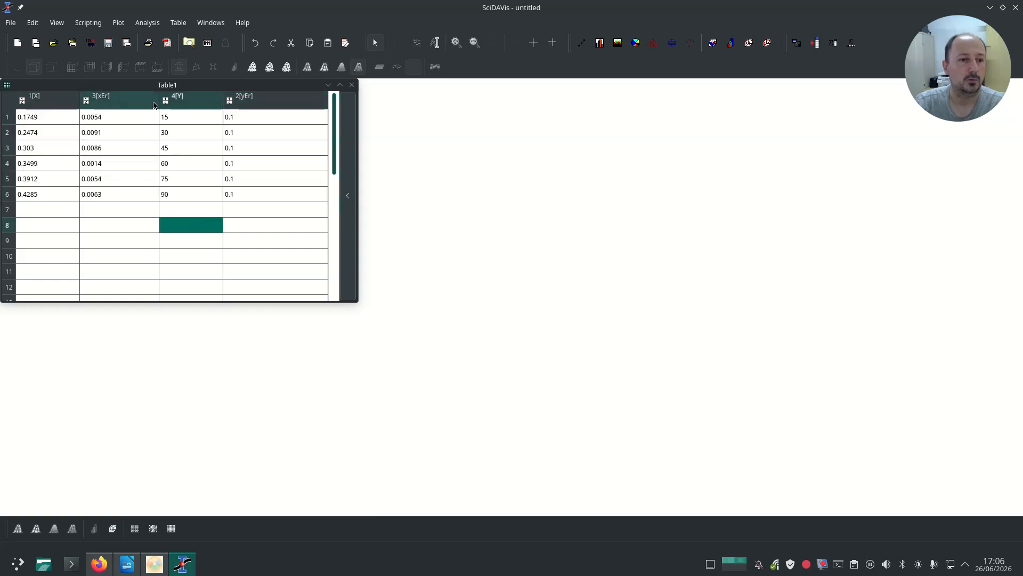
# - Narrow columns 3, 4 and 2 of Table1 and shrink the table window to fit them
pyautogui.moveTo(159, 101); pyautogui.dragTo(129, 103)
pyautogui.moveTo(192, 101); pyautogui.dragTo(171, 102)
pyautogui.moveTo(275, 102); pyautogui.dragTo(227, 102)
pyautogui.moveTo(358, 155); pyautogui.dragTo(274, 162)
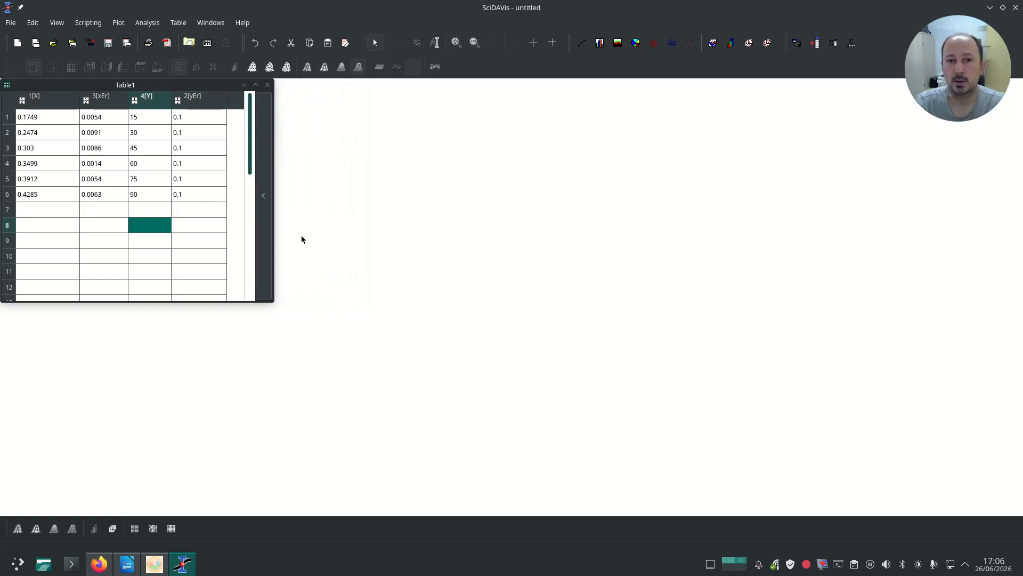
# - Create a scatter plot from all four columns of Table1 and place the graph window beside the table
pyautogui.click(49, 102)
pyautogui.keyDown('shift'); pyautogui.click(208, 106); pyautogui.keyUp('shift')
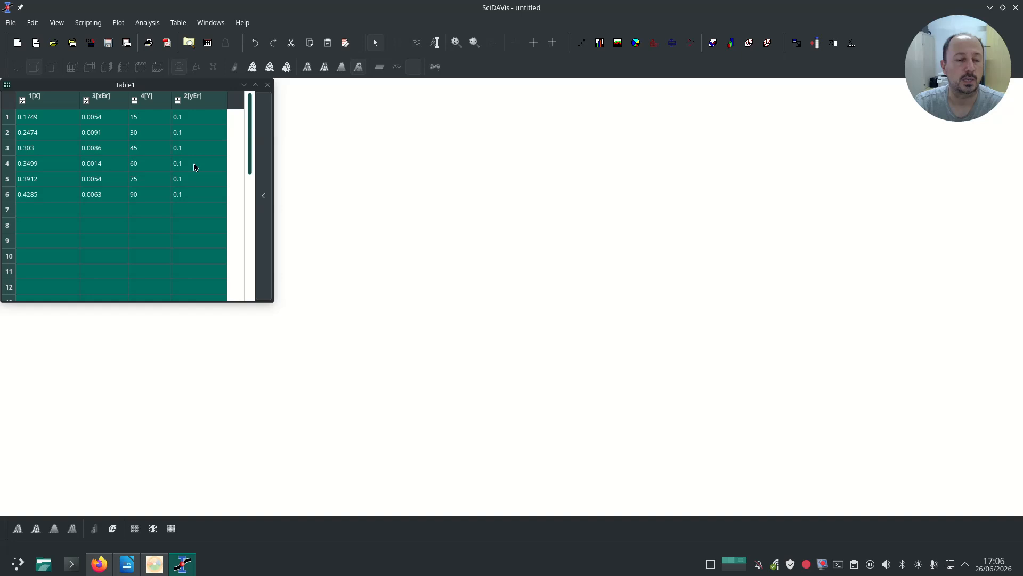
pyautogui.click(120, 23)
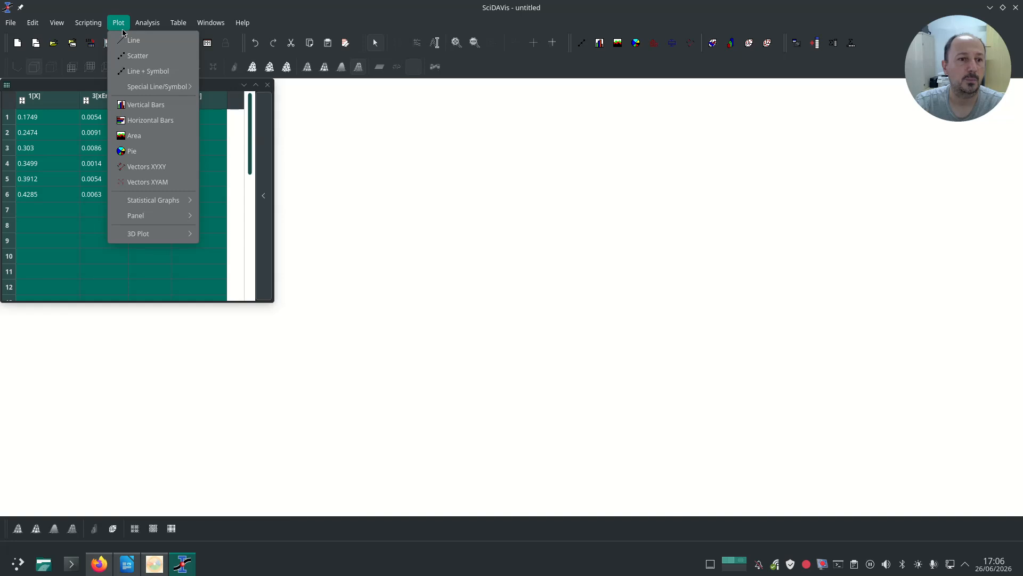
pyautogui.click(137, 56)
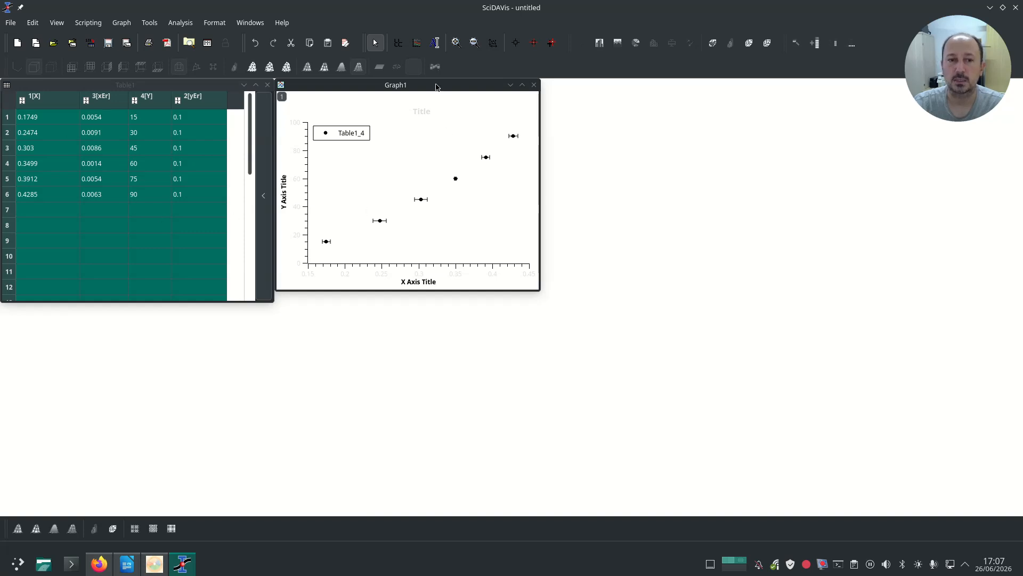
pyautogui.moveTo(436, 87); pyautogui.dragTo(440, 99)
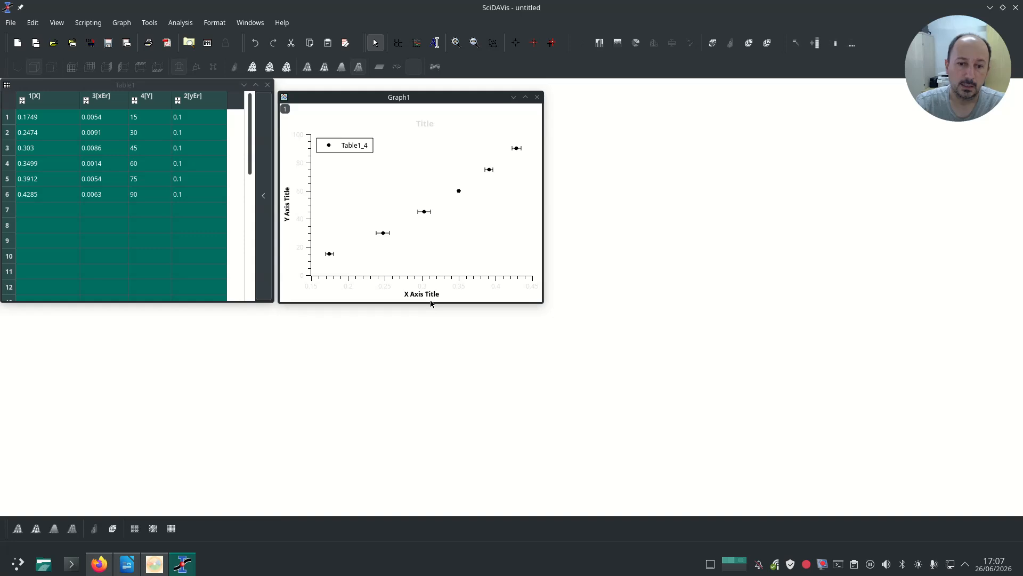
# - Set the number label color of the graph's left axis to black
pyautogui.doubleClick(301, 196)
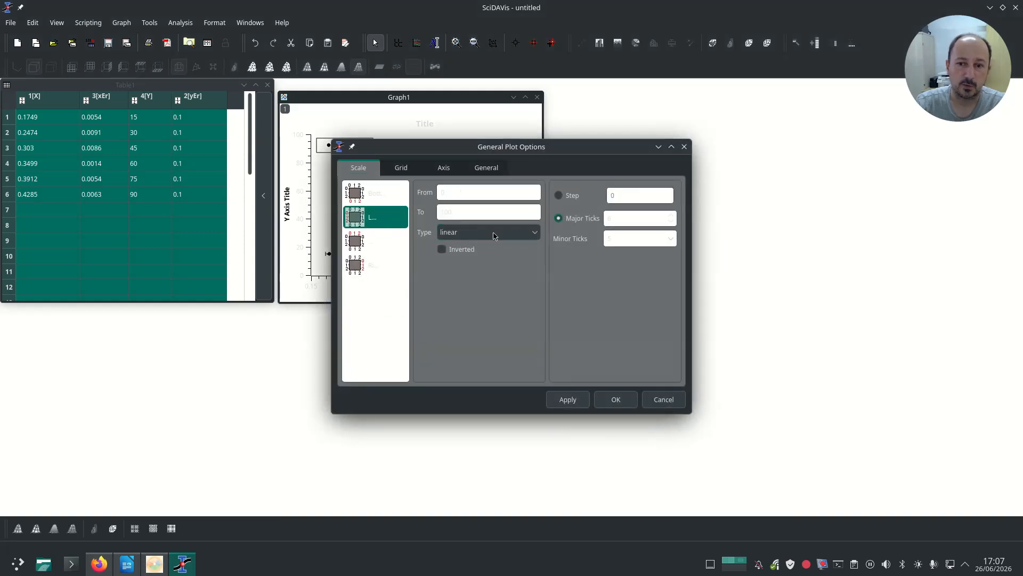
pyautogui.click(492, 169)
pyautogui.click(401, 168)
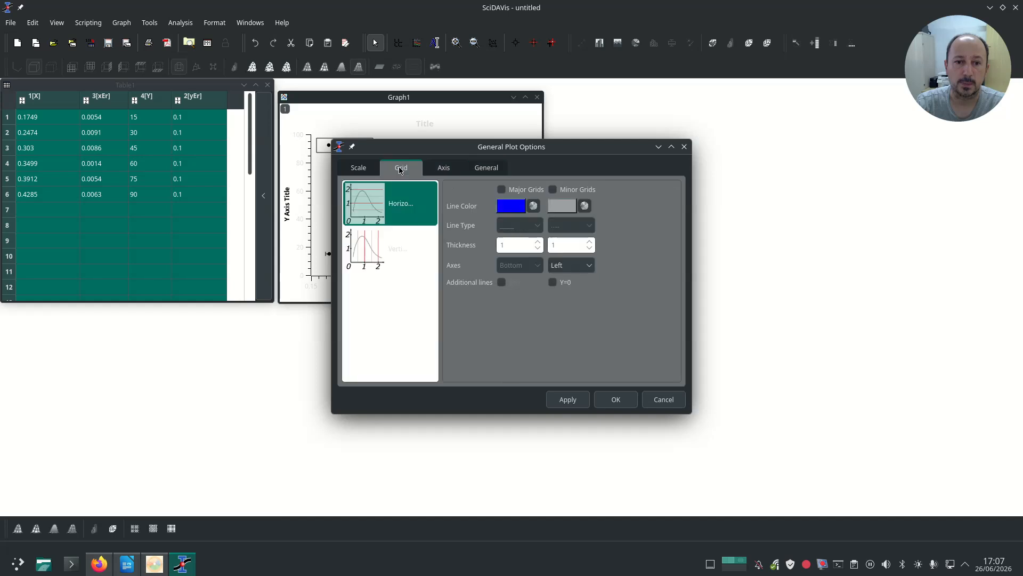
pyautogui.click(451, 169)
pyautogui.click(650, 344)
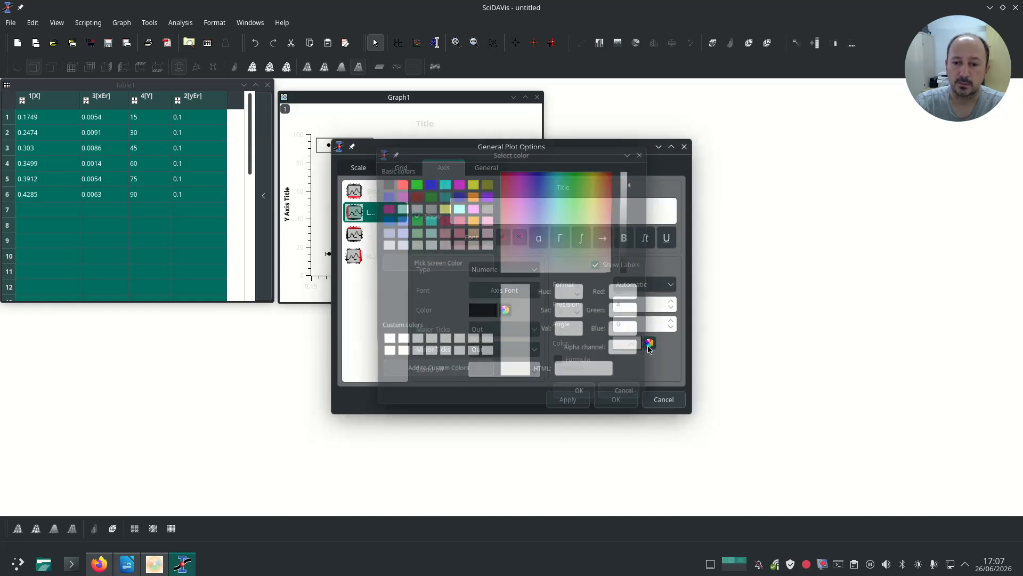
pyautogui.click(387, 182)
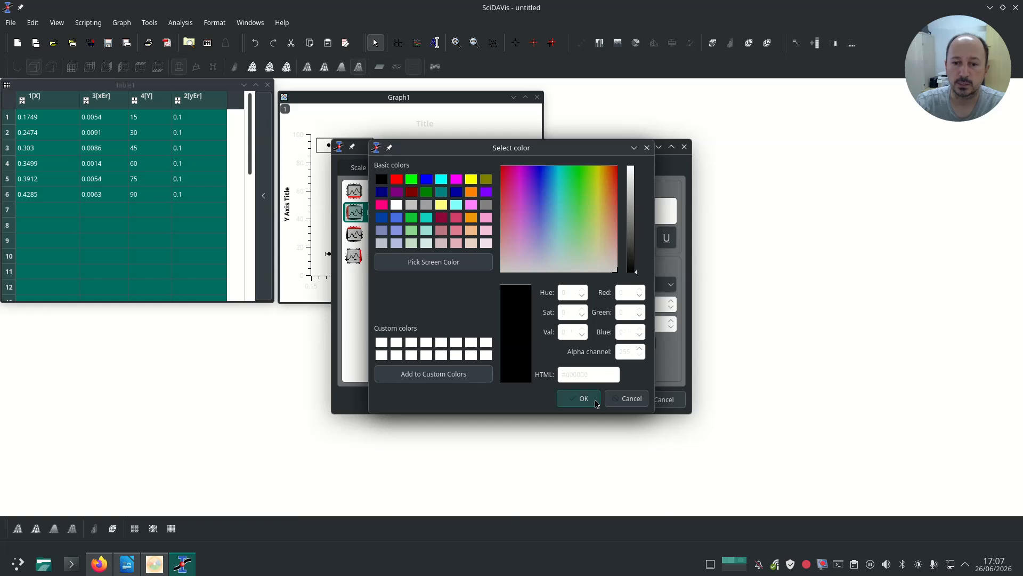
pyautogui.click(595, 404)
# - Set the number label color of the graph's bottom axis to black and apply the plot options
pyautogui.click(366, 240)
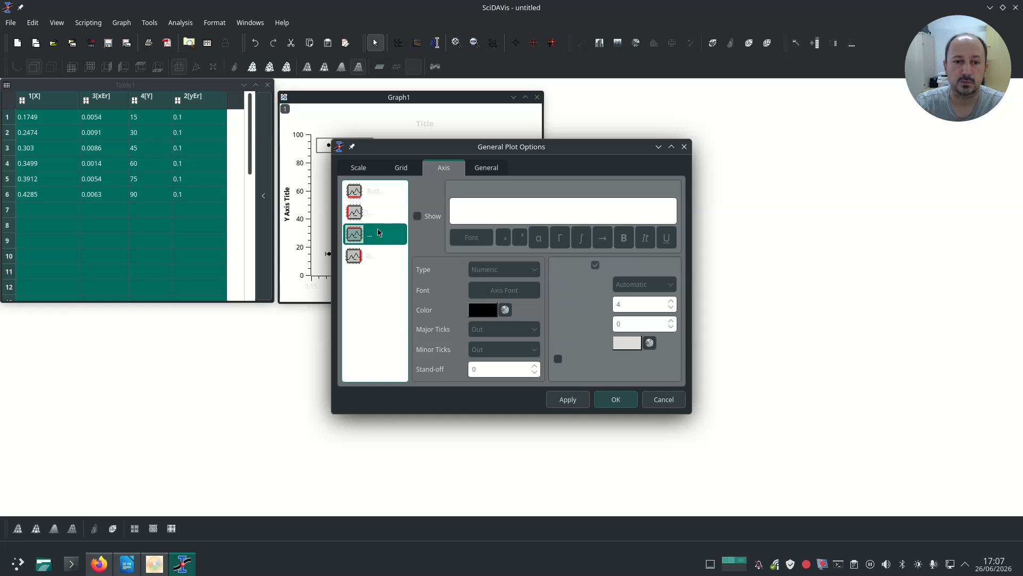
pyautogui.click(374, 194)
pyautogui.click(650, 344)
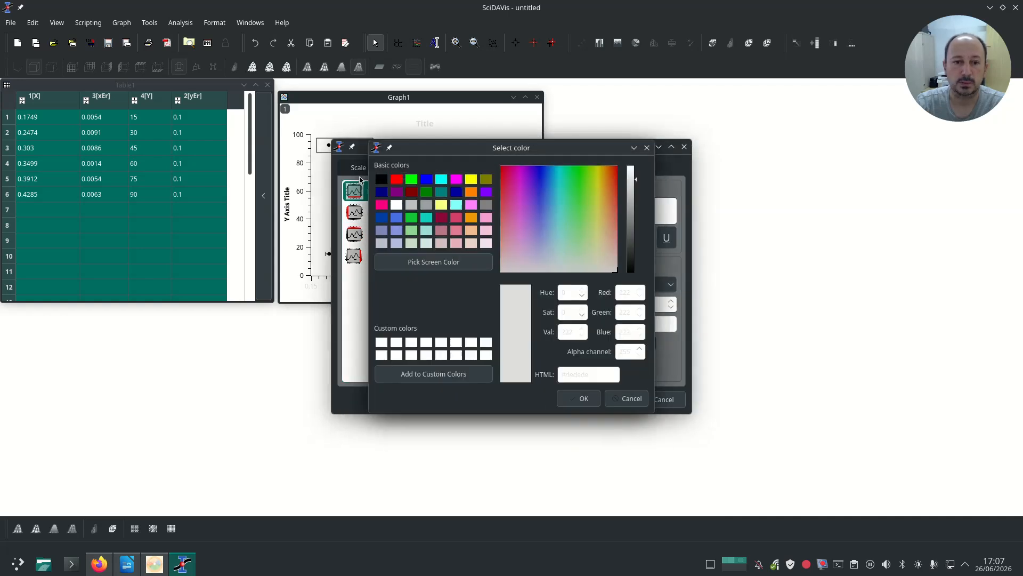
pyautogui.click(383, 181)
pyautogui.click(581, 399)
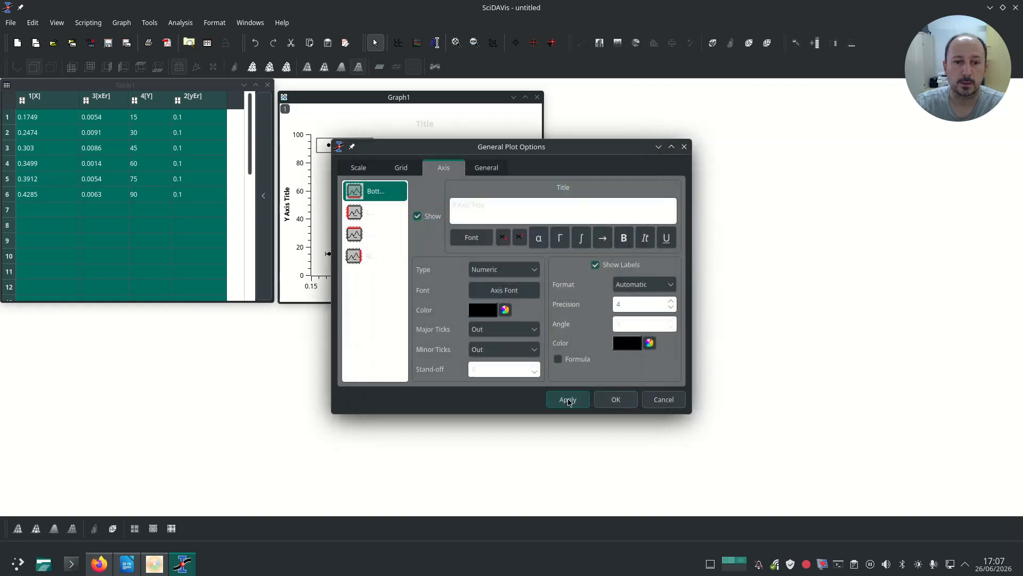
pyautogui.click(616, 400)
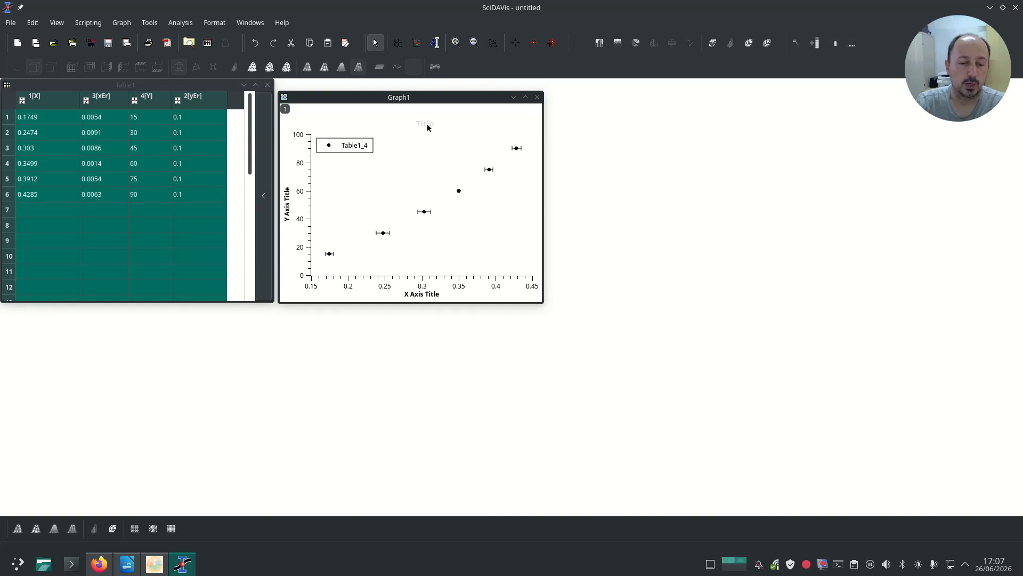
# - Change the graph's legend text to "Dados experimentais"
pyautogui.doubleClick(364, 148)
pyautogui.click(503, 322)
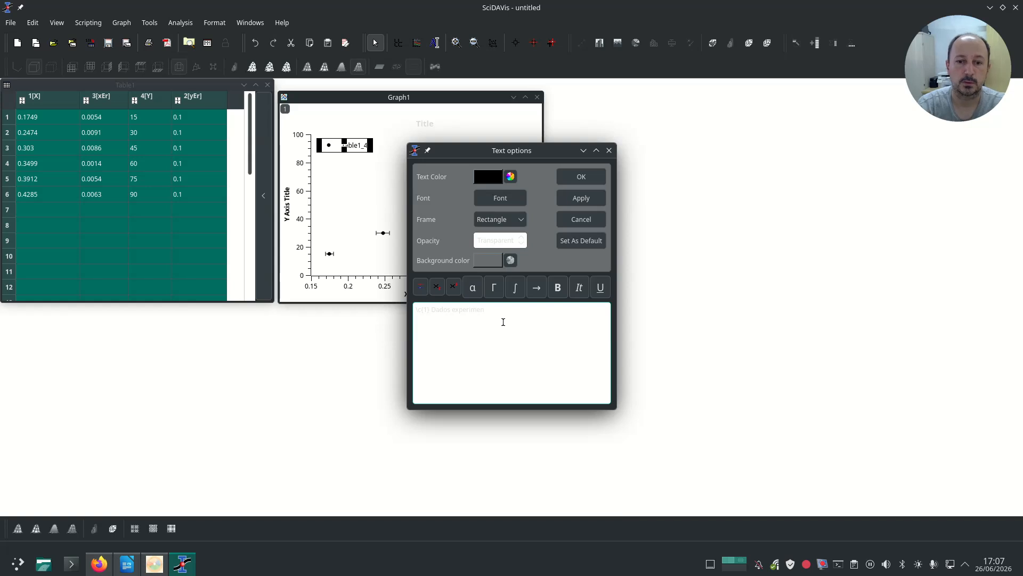
pyautogui.click(595, 183)
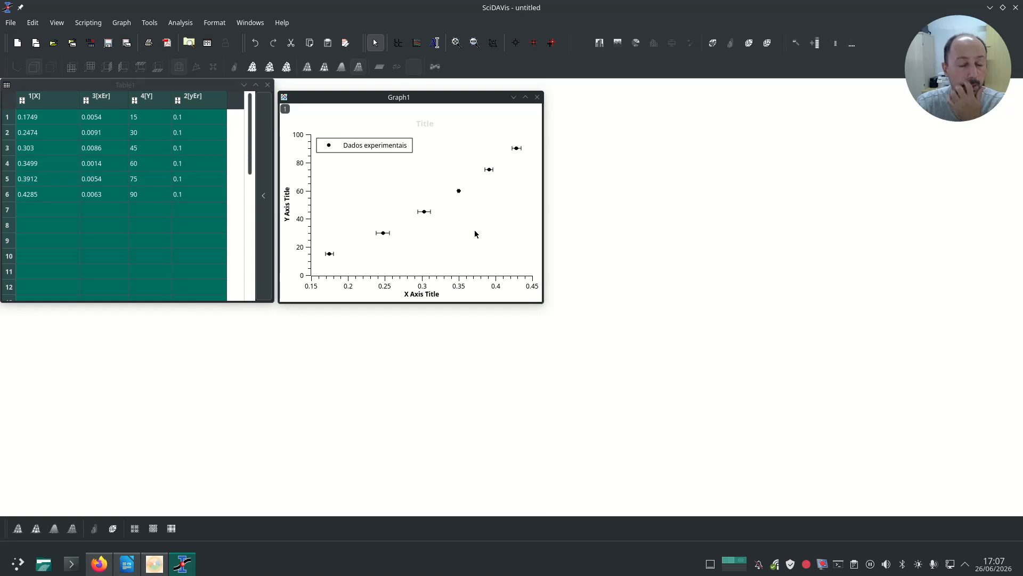
pyautogui.click(142, 285)
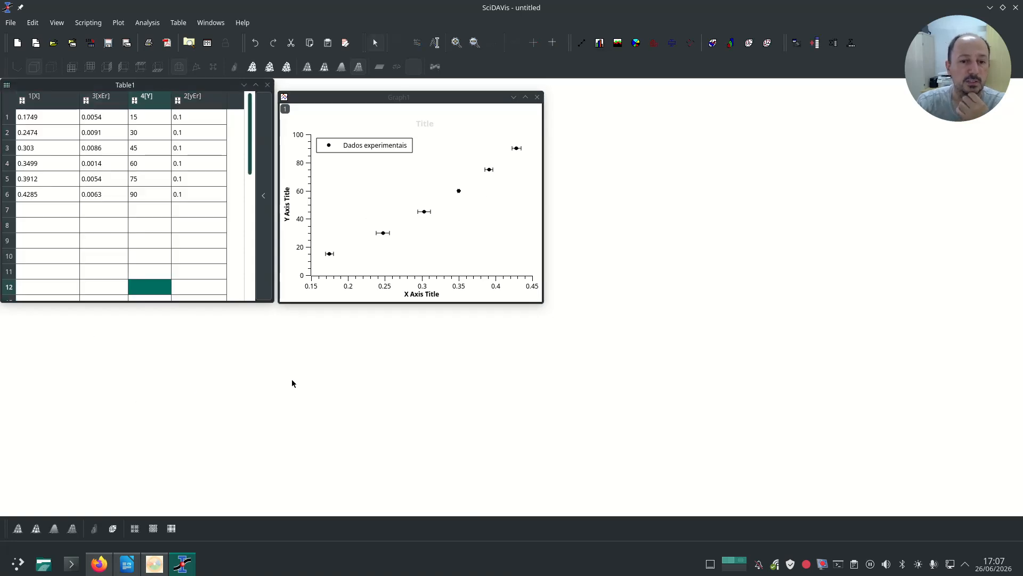
# - Nudge the Graph1 window up slightly, and create a new table placed over the lower part of Table1
pyautogui.moveTo(412, 98); pyautogui.dragTo(411, 92)
pyautogui.click(11, 22)
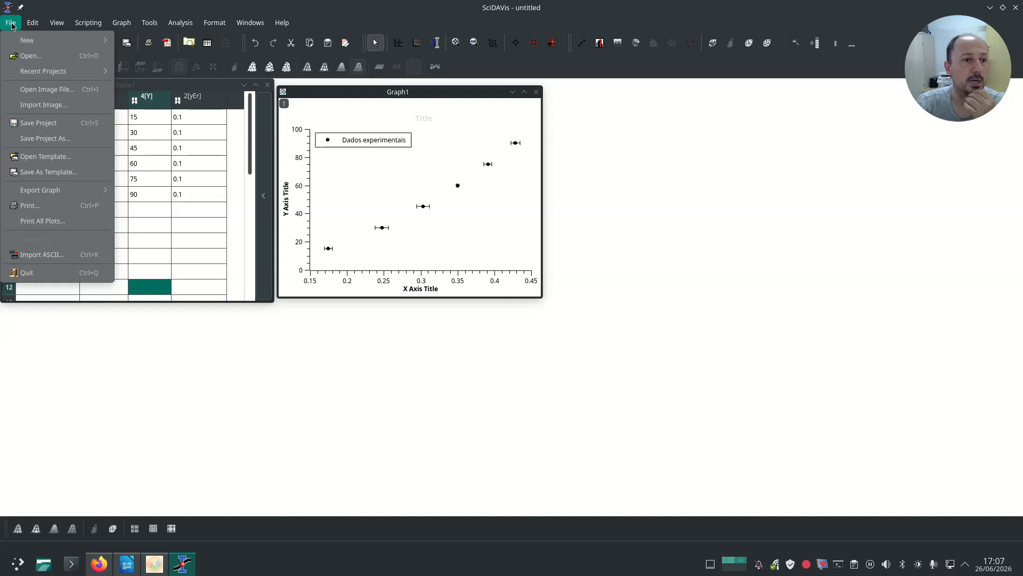
pyautogui.moveTo(37, 39)
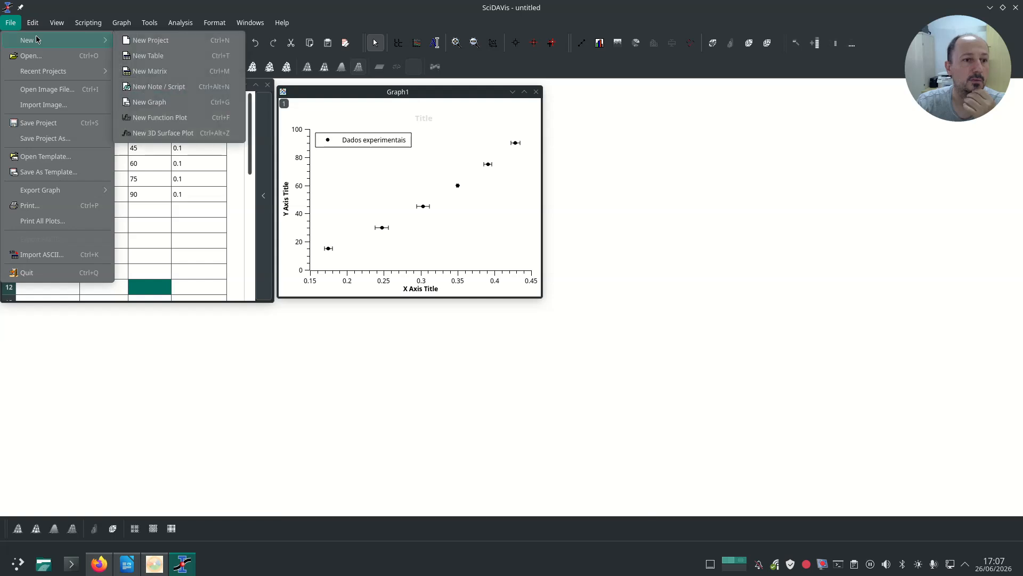
pyautogui.click(172, 58)
pyautogui.moveTo(722, 85); pyautogui.dragTo(181, 235)
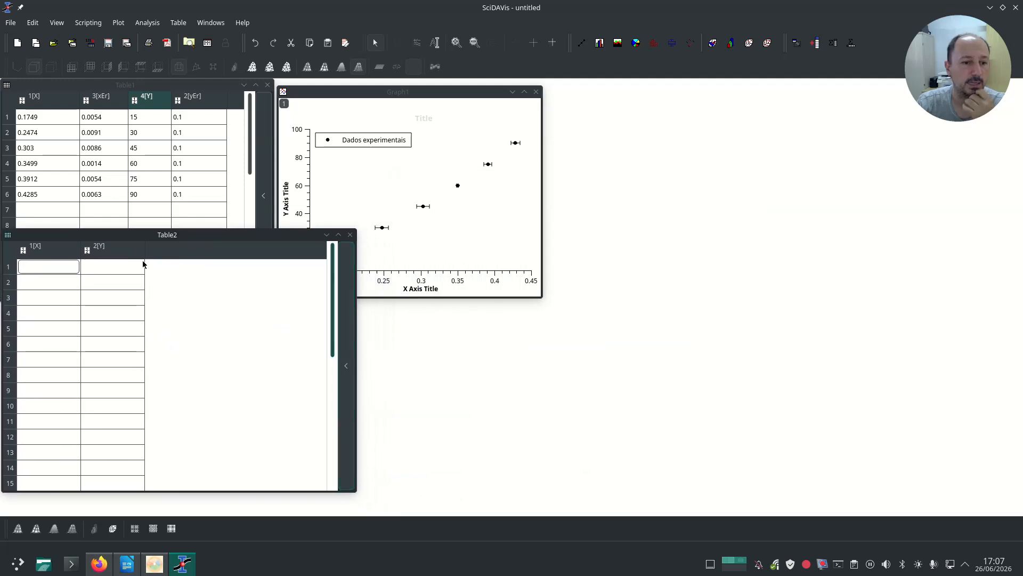
# - Insert two empty columns between columns 1 and 2 of Table2
pyautogui.rightClick(122, 254)
pyautogui.moveTo(189, 290)
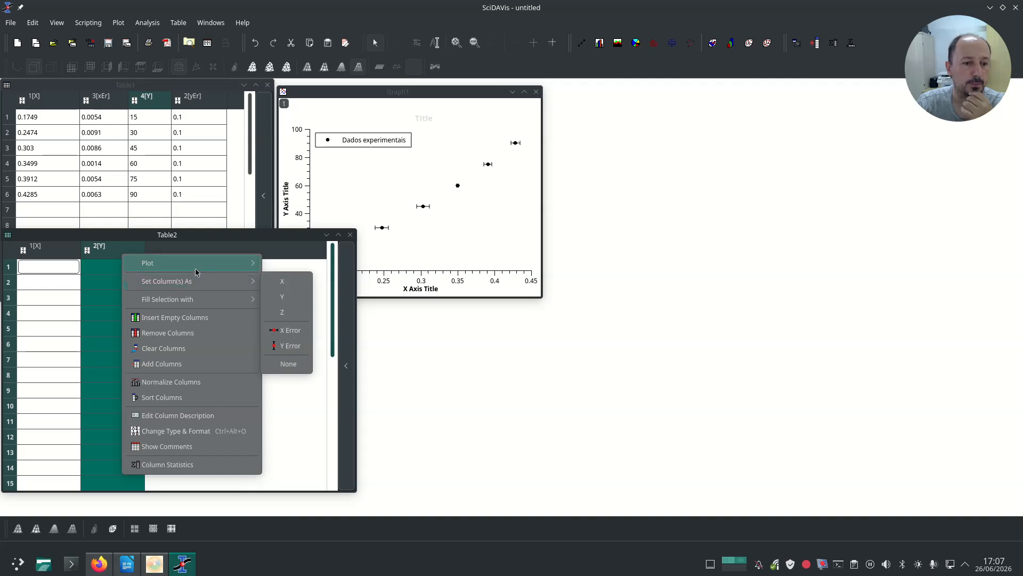
pyautogui.click(175, 317)
pyautogui.rightClick(202, 255)
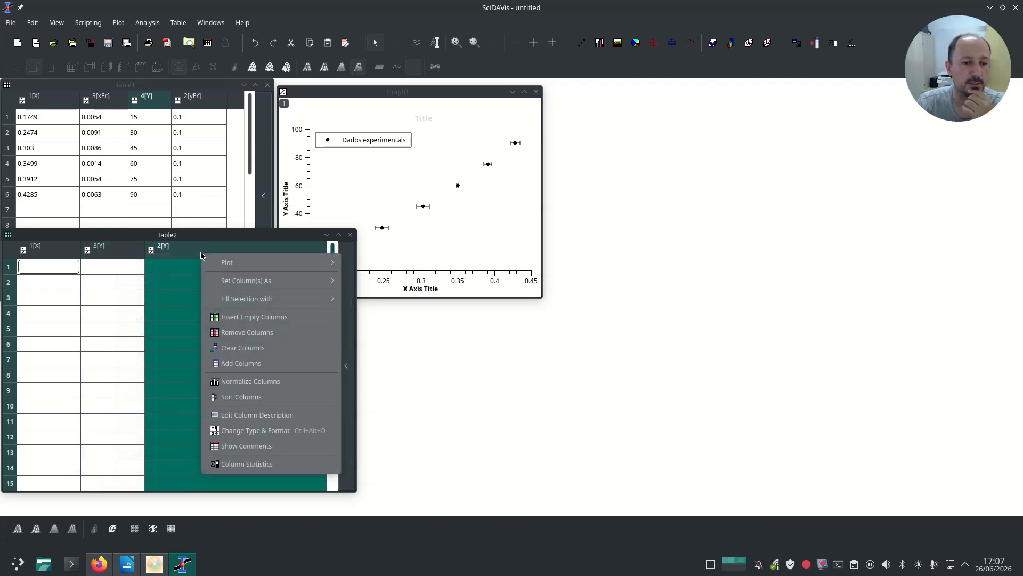
pyautogui.click(253, 319)
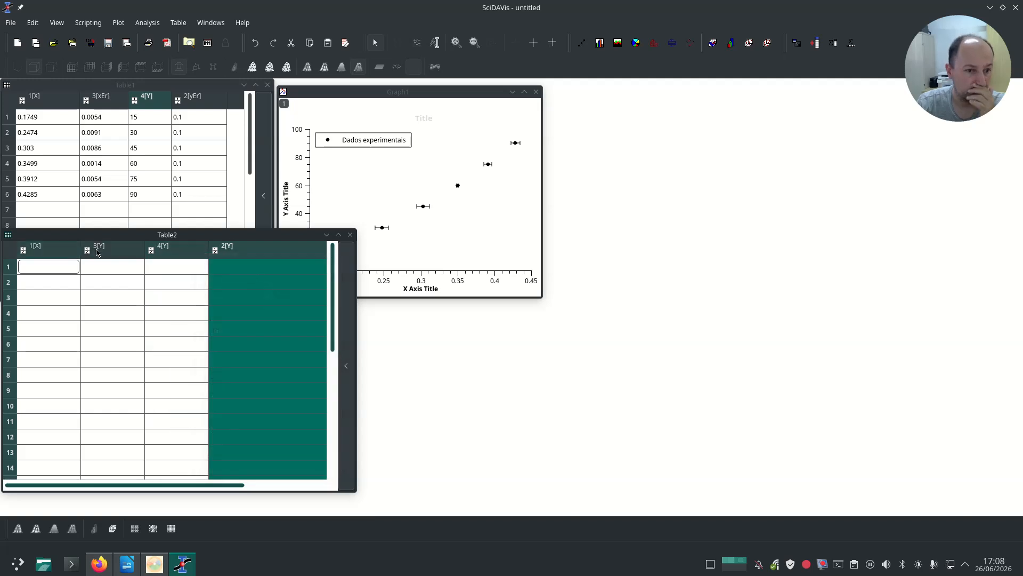
# - Set column 3 of Table2 as the X Error column
pyautogui.click(120, 251)
pyautogui.rightClick(121, 251)
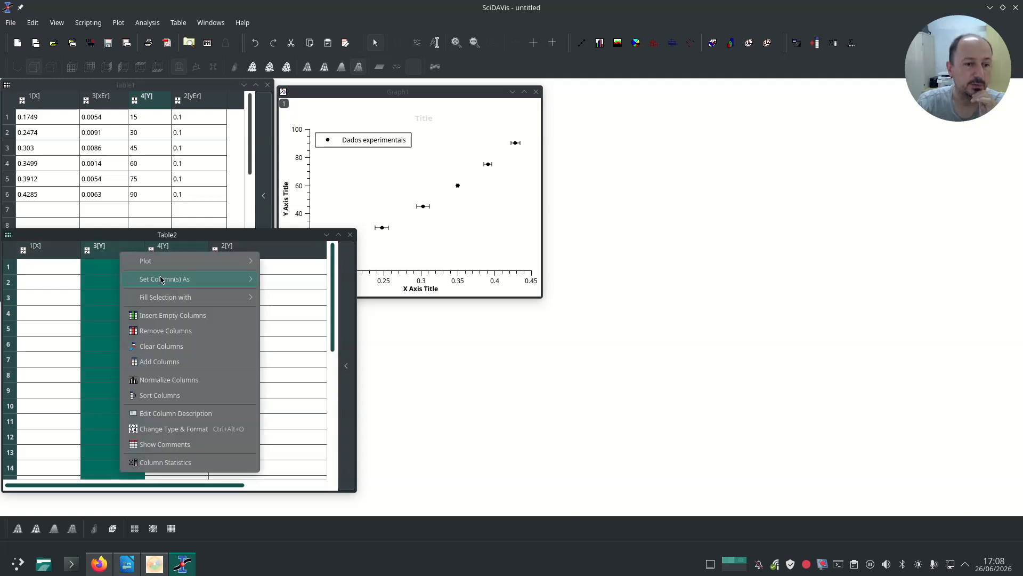
pyautogui.moveTo(172, 287)
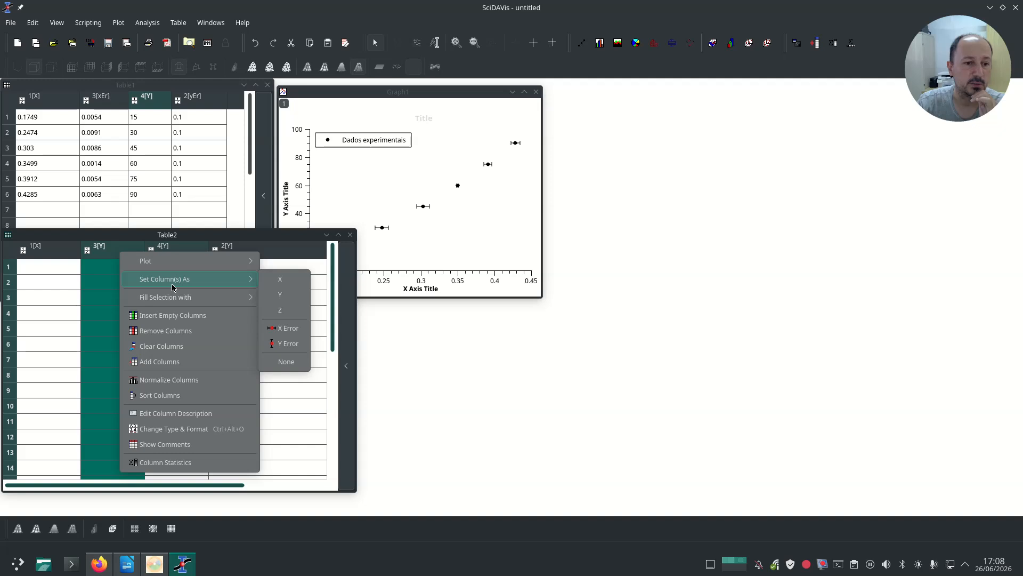
pyautogui.click(288, 328)
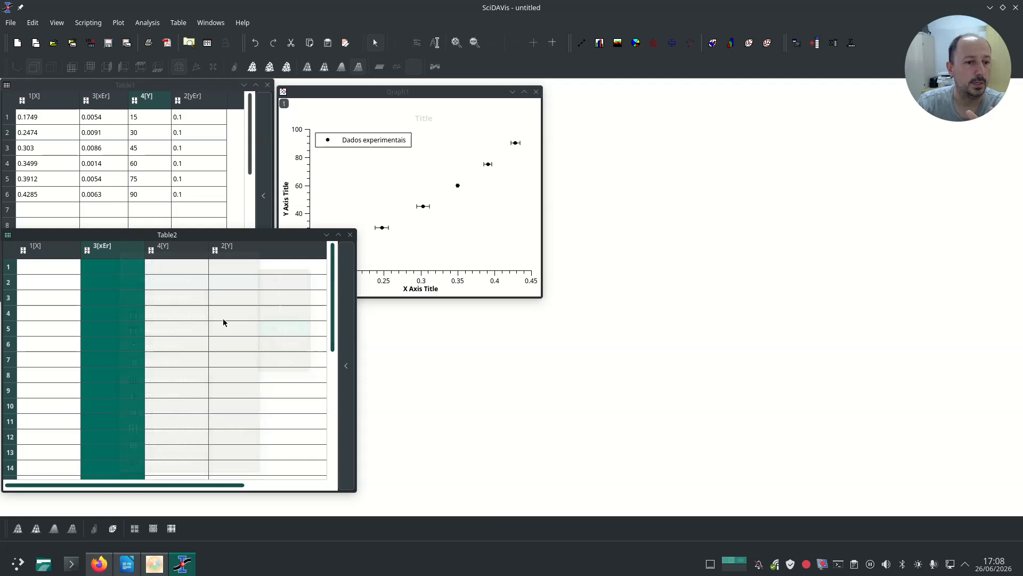
# - Set column 2 of Table2 as the Y Error column and narrow it
pyautogui.moveTo(326, 282)
pyautogui.click(430, 344)
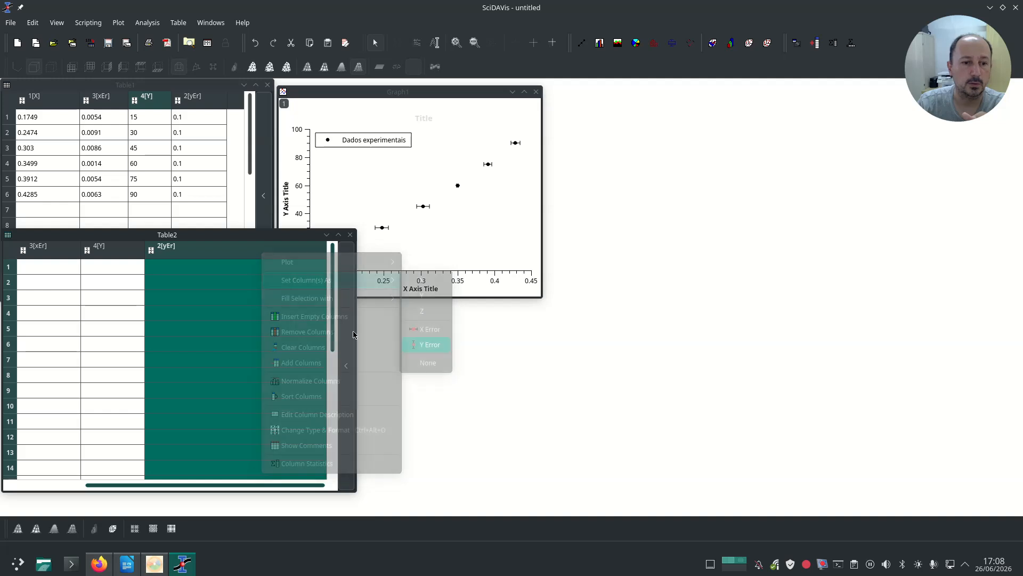
pyautogui.moveTo(327, 253); pyautogui.dragTo(226, 253)
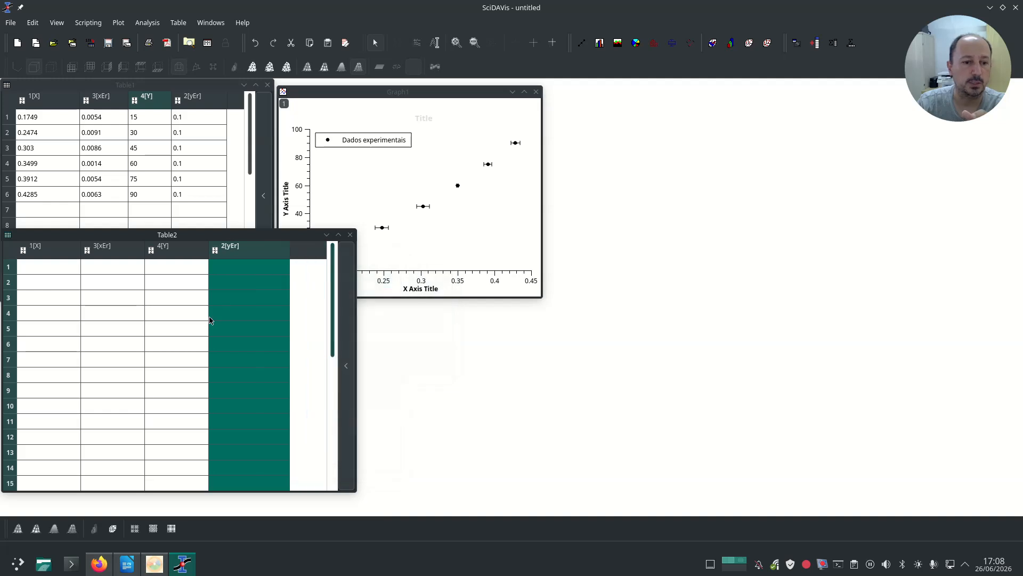
pyautogui.click(169, 276)
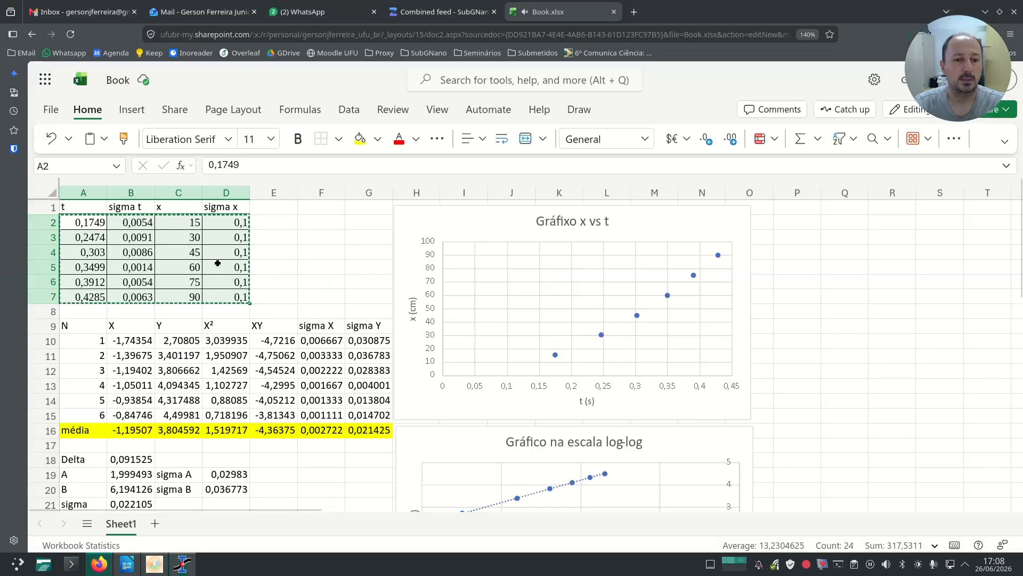
# - Copy the X values in B10:B15 of the Excel workbook into column 1 of Table2 in SciDAVis
pyautogui.hotkey('alt', 'Tab')
pyautogui.click(226, 384)
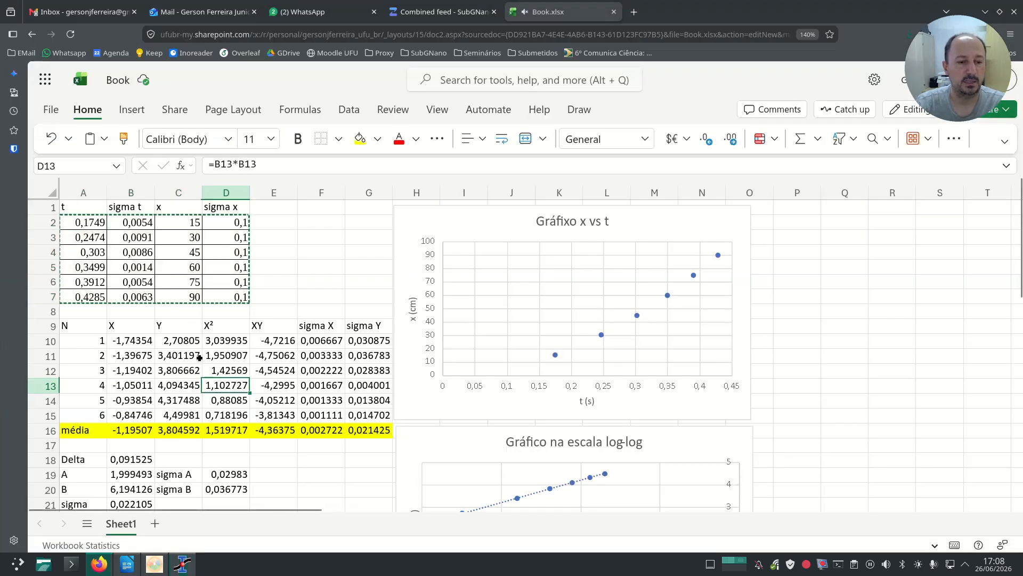
pyautogui.moveTo(127, 342); pyautogui.dragTo(139, 415)
pyautogui.hotkey('ctrl', 'c')
pyautogui.hotkey('alt', 'Tab')
pyautogui.click(50, 269)
pyautogui.hotkey('ctrl', 'v')
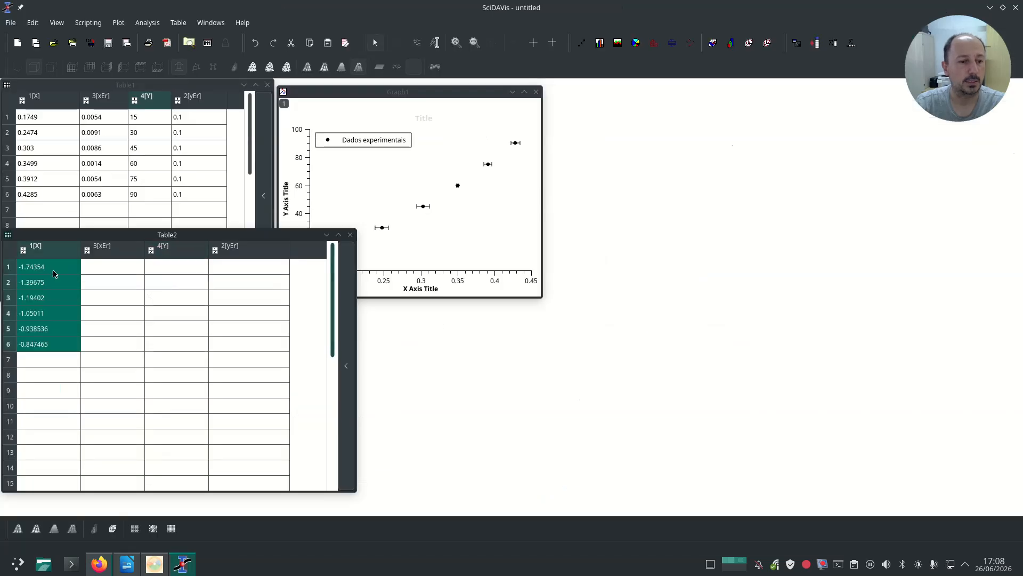
# - Copy the Y values in C10:C15 of the Excel workbook into column 4 of Table2 in SciDAVis
pyautogui.hotkey('alt', 'Tab')
pyautogui.moveTo(181, 340); pyautogui.dragTo(181, 414)
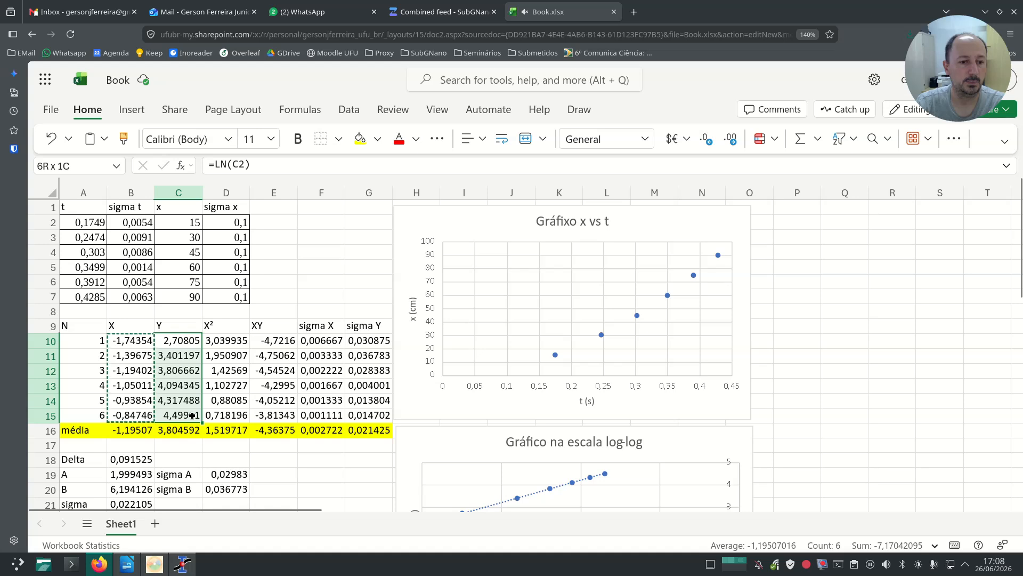
pyautogui.hotkey('ctrl', 'c')
pyautogui.hotkey('alt', 'Tab')
pyautogui.click(172, 270)
pyautogui.hotkey('ctrl', 'v')
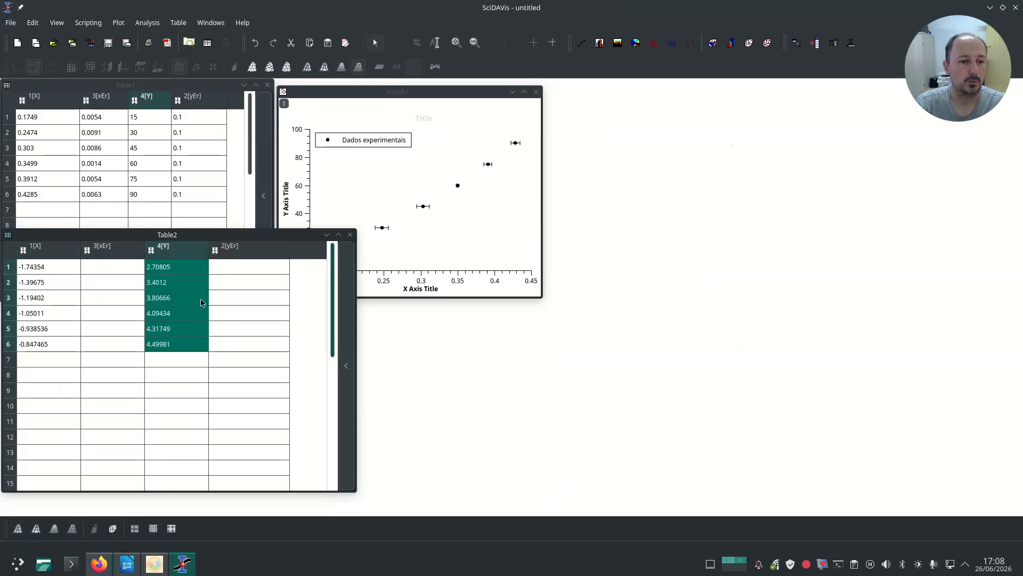
# - Copy the sigma X values in F10:F15 of the Excel workbook into the X Error column of Table2 in SciDAVis
pyautogui.hotkey('alt', 'Tab')
pyautogui.moveTo(322, 340); pyautogui.dragTo(327, 413)
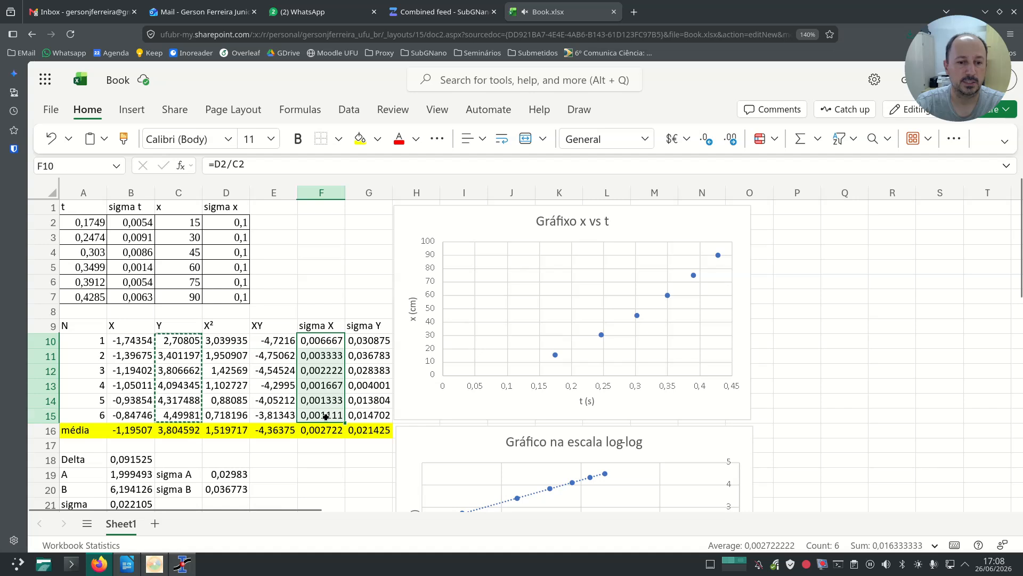
pyautogui.hotkey('ctrl', 'c')
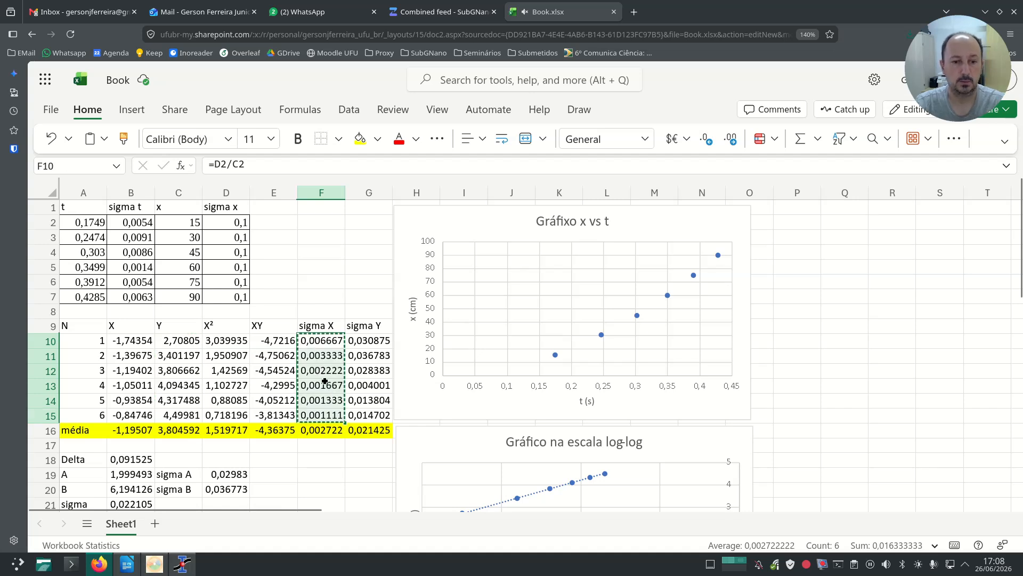
pyautogui.hotkey('alt', 'Tab')
pyautogui.click(118, 268)
pyautogui.hotkey('ctrl', 'v')
# - Copy the sigma Y values in G10:G15 of the Excel workbook into the Y Error column of Table2 in SciDAVis
pyautogui.hotkey('alt', 'Tab')
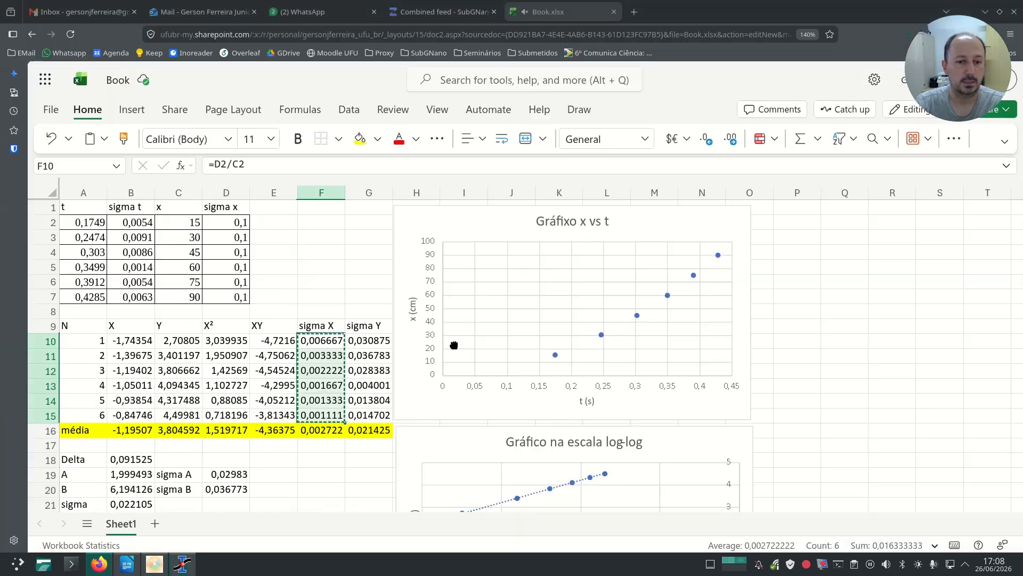
pyautogui.moveTo(377, 342); pyautogui.dragTo(368, 415)
pyautogui.hotkey('ctrl', 'c')
pyautogui.hotkey('alt', 'Tab')
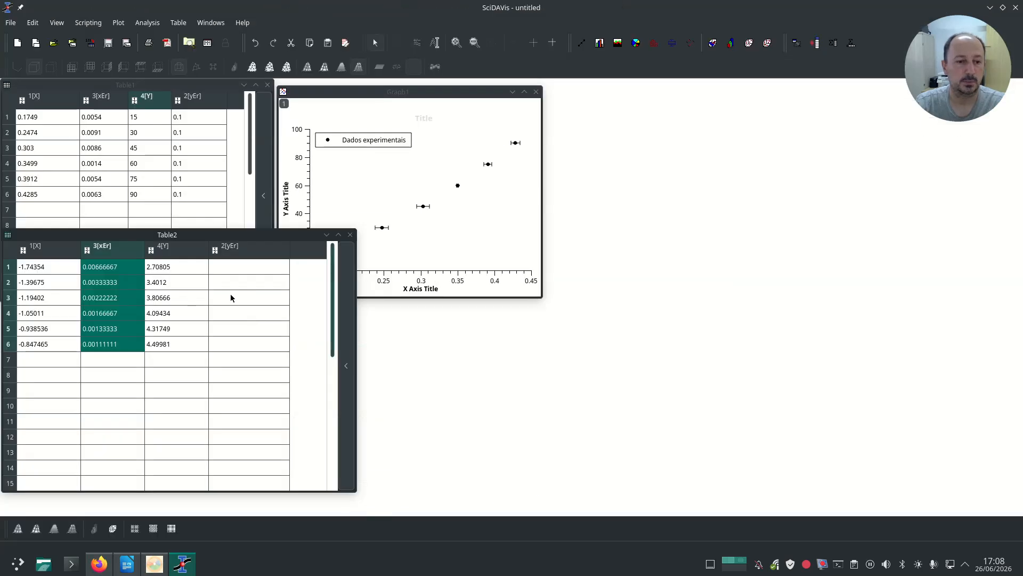
pyautogui.click(233, 273)
pyautogui.hotkey('ctrl', 'v')
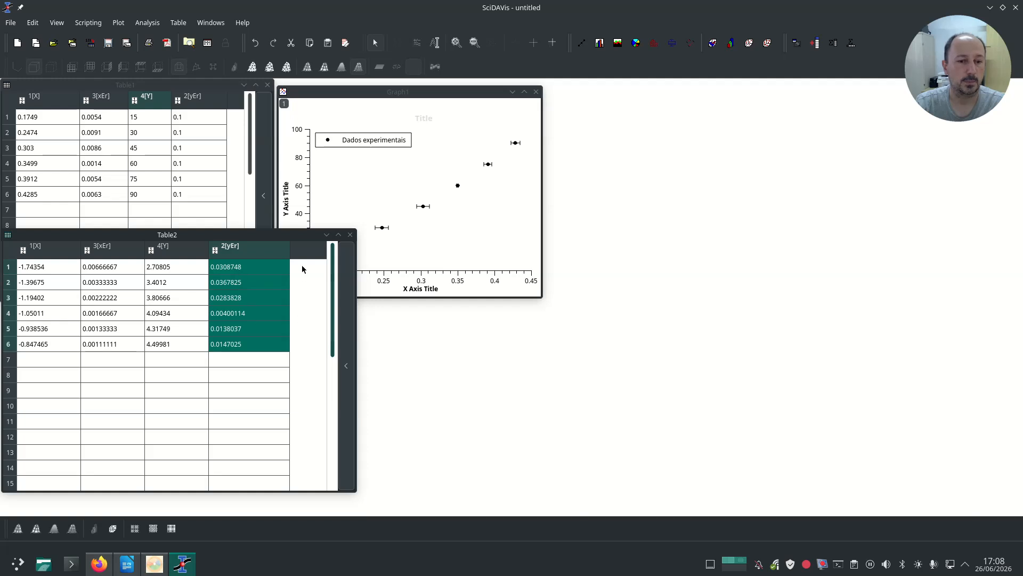
# - Create a scatter plot with error bars from all four columns of Table2 and place the two graph windows side by side
pyautogui.click(45, 282)
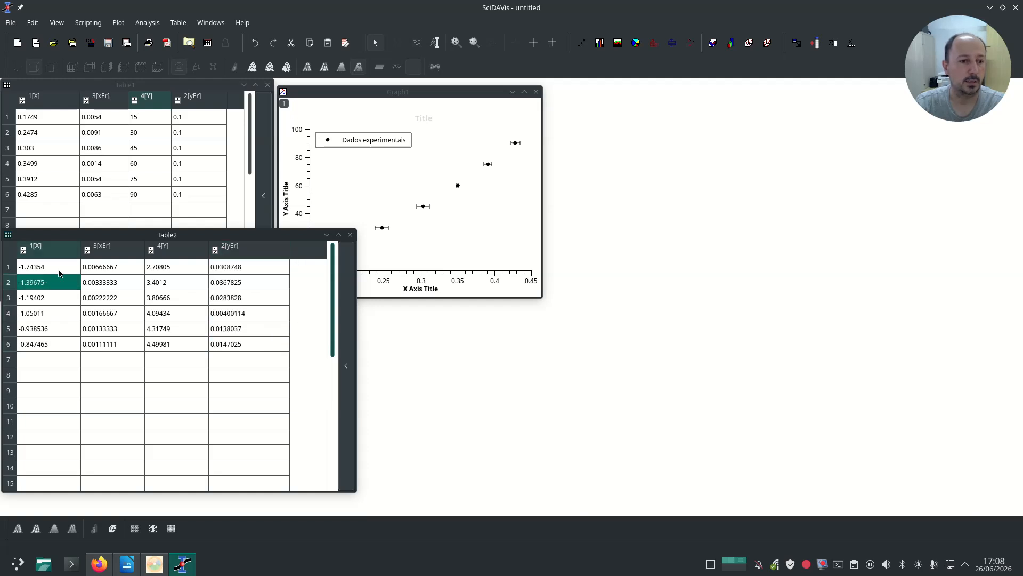
pyautogui.click(48, 250)
pyautogui.keyDown('shift'); pyautogui.click(255, 258); pyautogui.keyUp('shift')
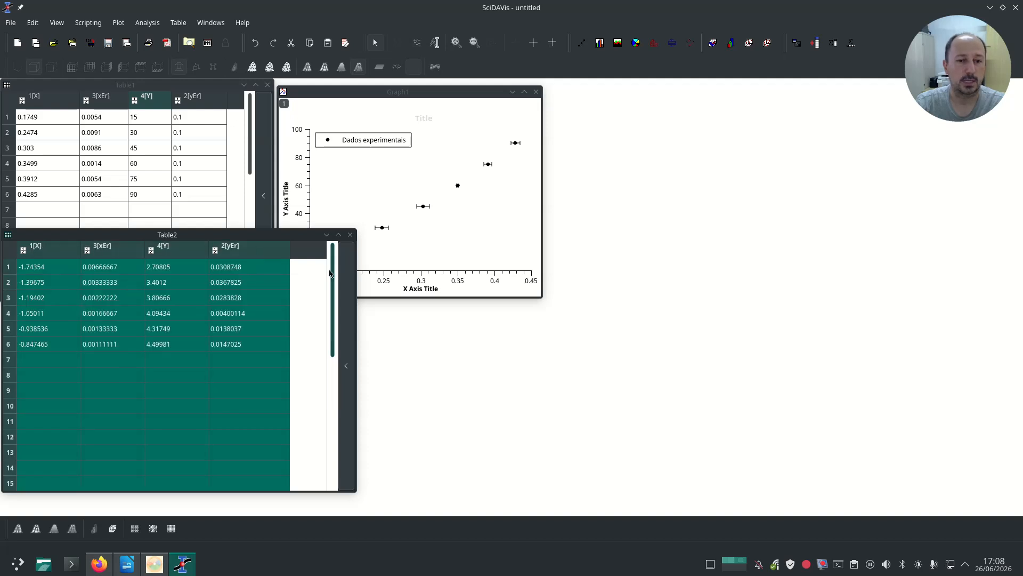
pyautogui.click(120, 23)
pyautogui.click(146, 62)
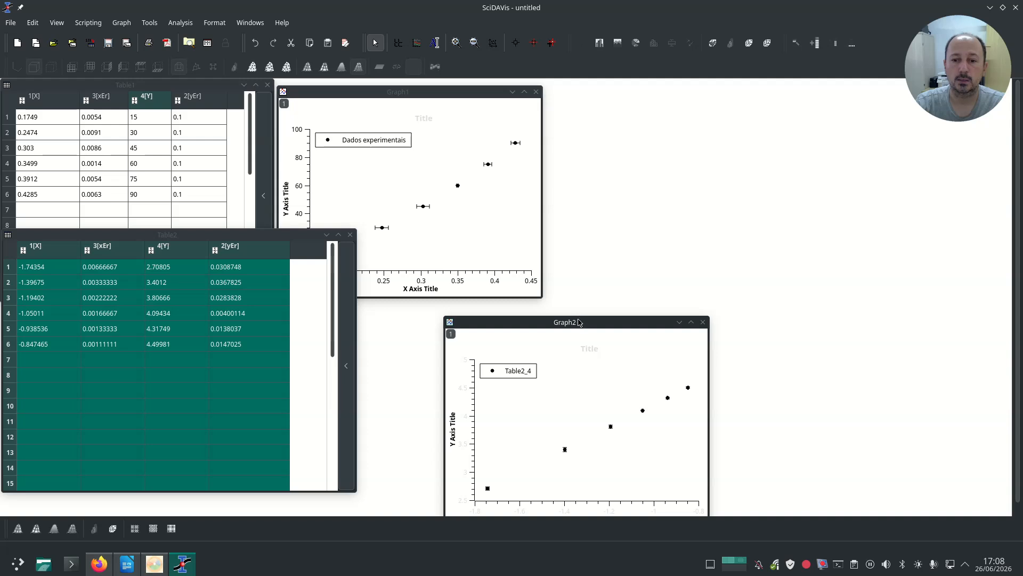
pyautogui.moveTo(459, 93); pyautogui.dragTo(527, 154)
# - Set the axis titles of Graph2 to ln(t) for X and ln(x) for Y
pyautogui.doubleClick(778, 351)
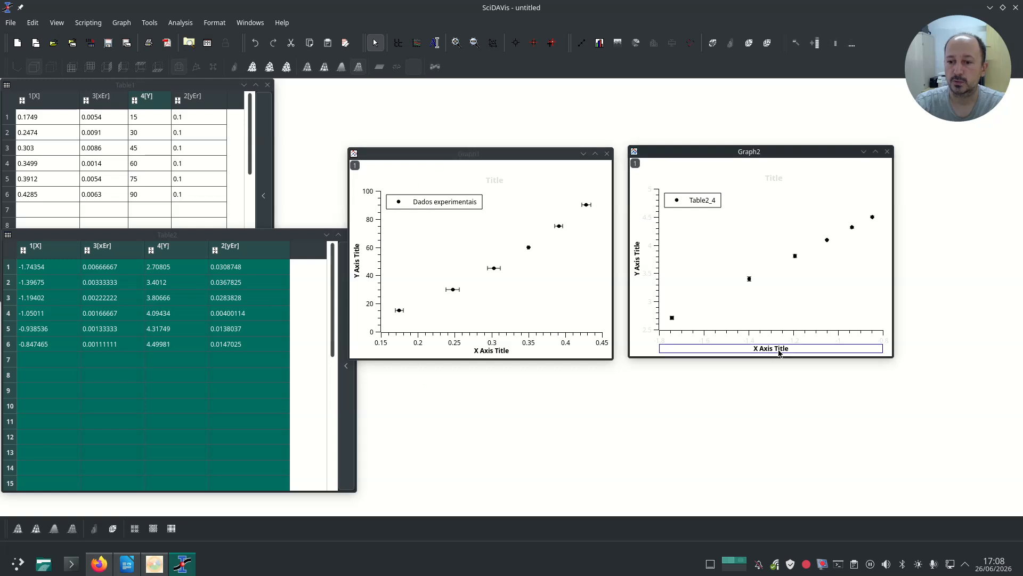
pyautogui.press('BackSpace')
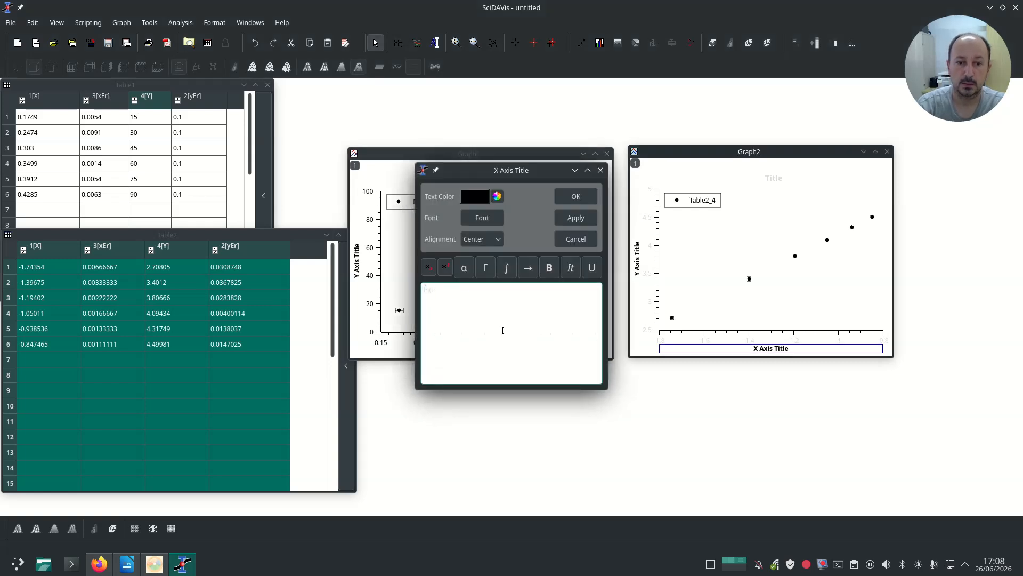
pyautogui.click(584, 195)
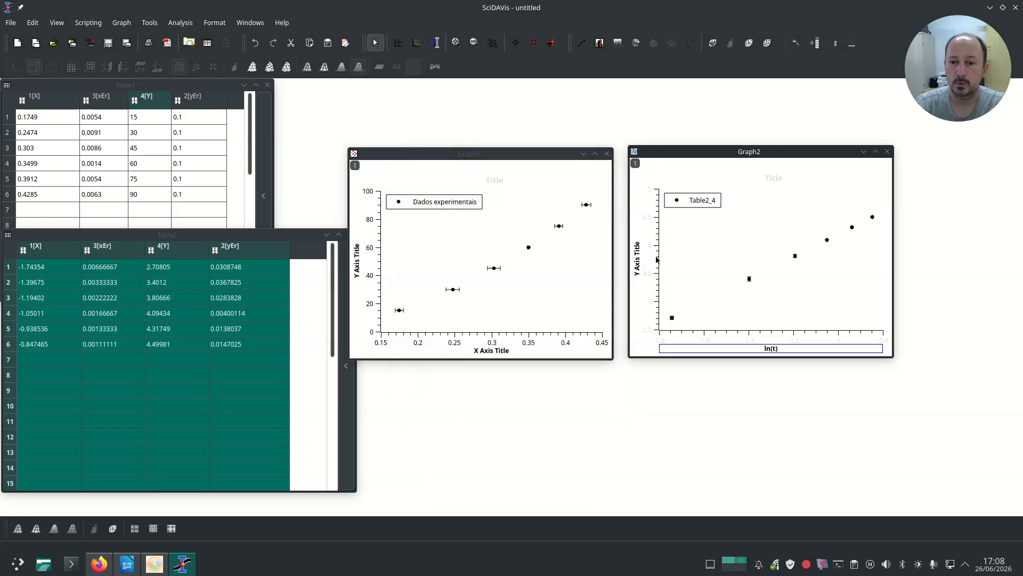
pyautogui.doubleClick(639, 258)
pyautogui.press('BackSpace')
pyautogui.write('ln(x')
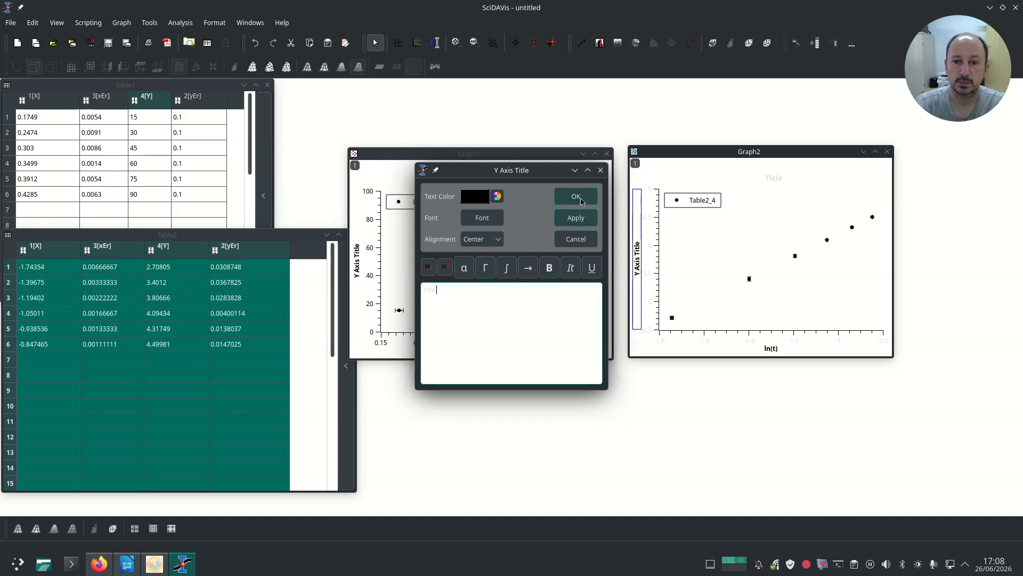
pyautogui.click(581, 202)
# - Set the title of Graph1 to "Gráfixo x vs t" in black text
pyautogui.doubleClick(503, 182)
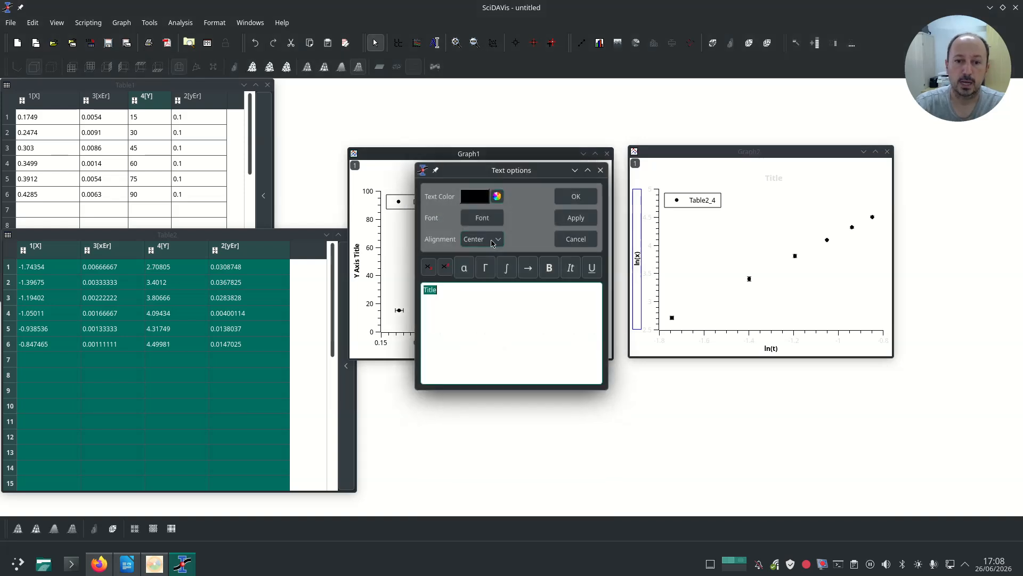
pyautogui.click(501, 196)
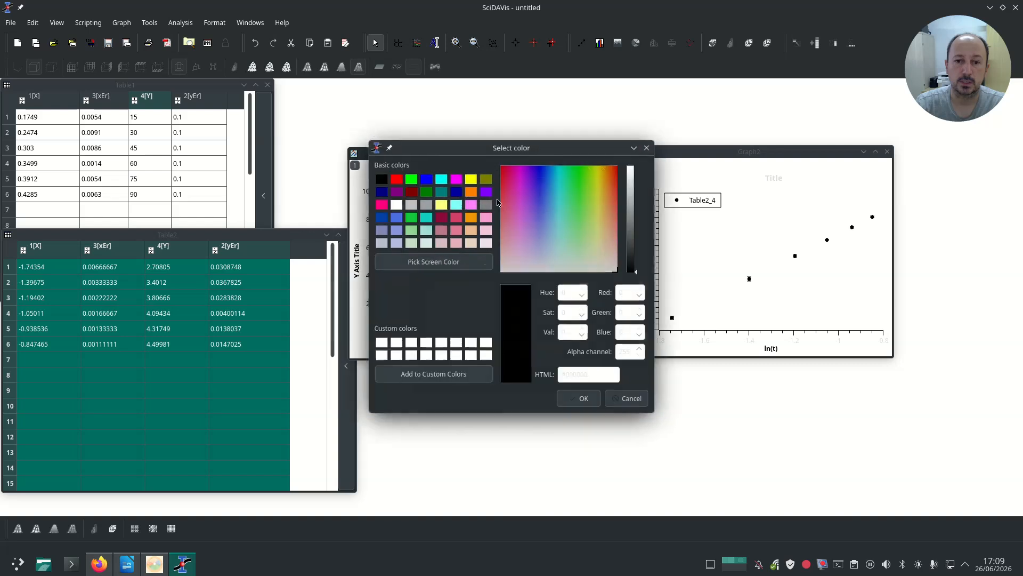
pyautogui.click(582, 399)
pyautogui.write('Gra')
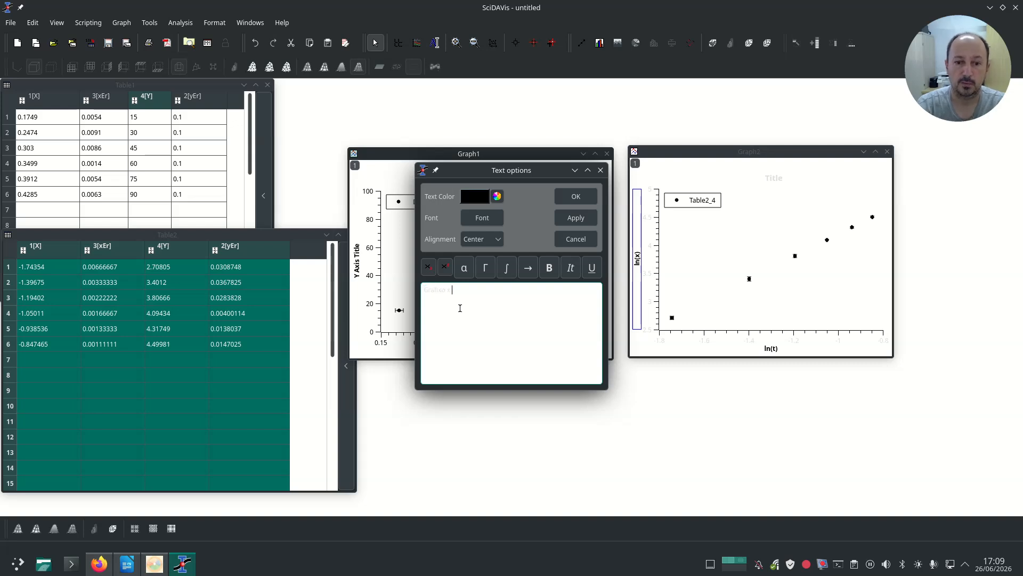
pyautogui.click(576, 197)
# - Set the title of Graph2 to "Gráfico na escala log-log" in black text
pyautogui.doubleClick(778, 178)
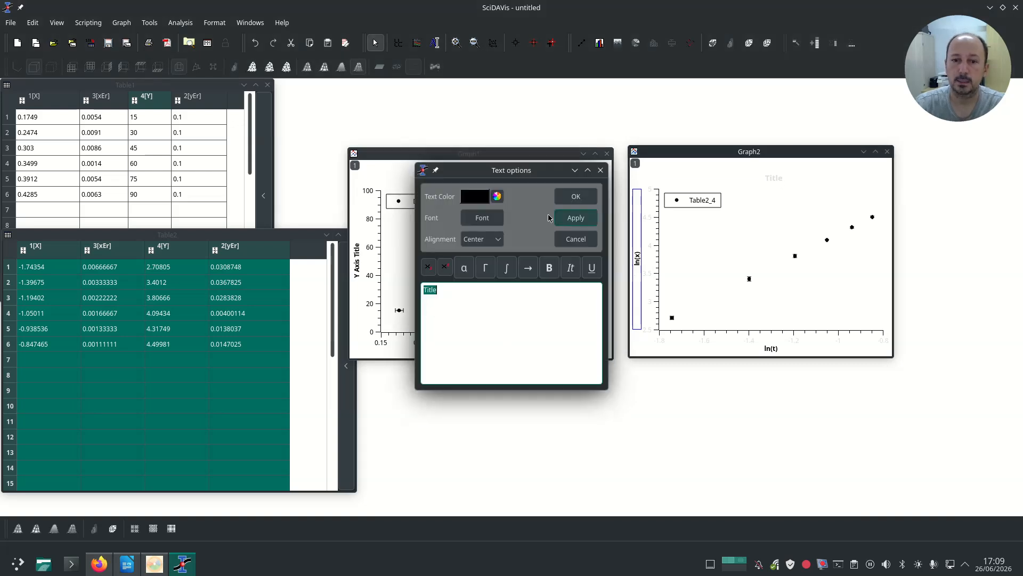
pyautogui.click(496, 196)
pyautogui.click(583, 399)
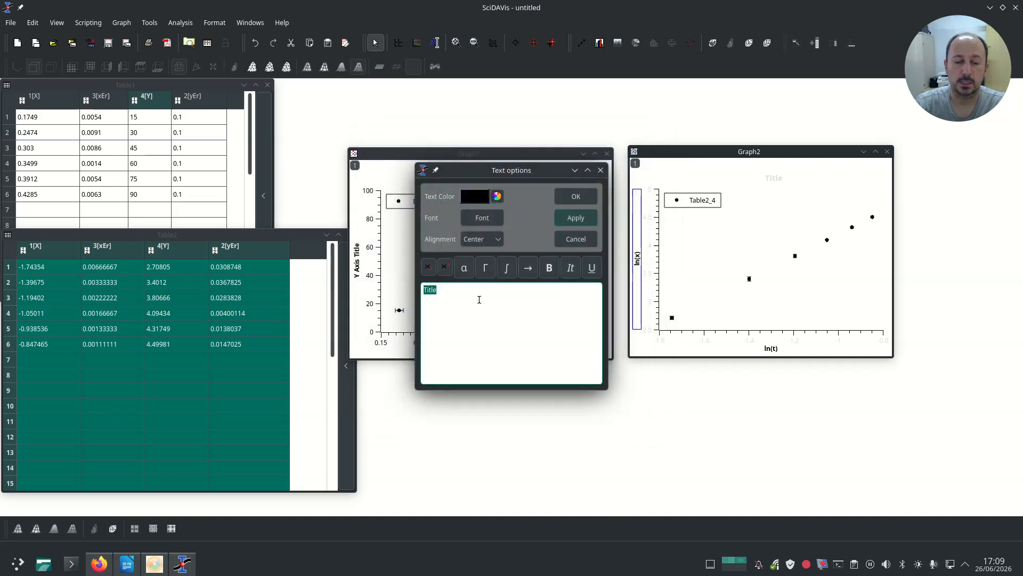
pyautogui.click(475, 301)
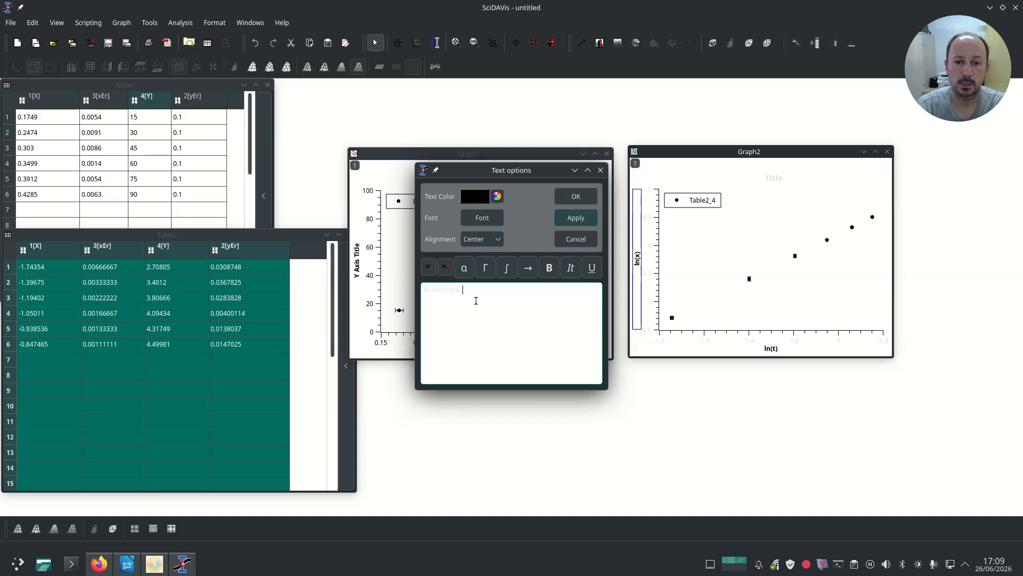
pyautogui.write('-log')
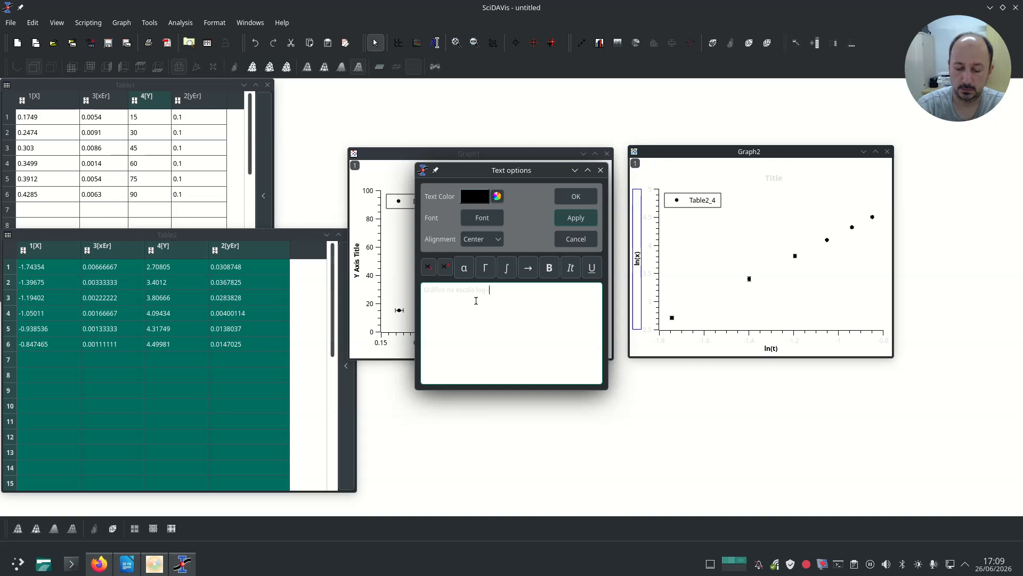
pyautogui.click(576, 197)
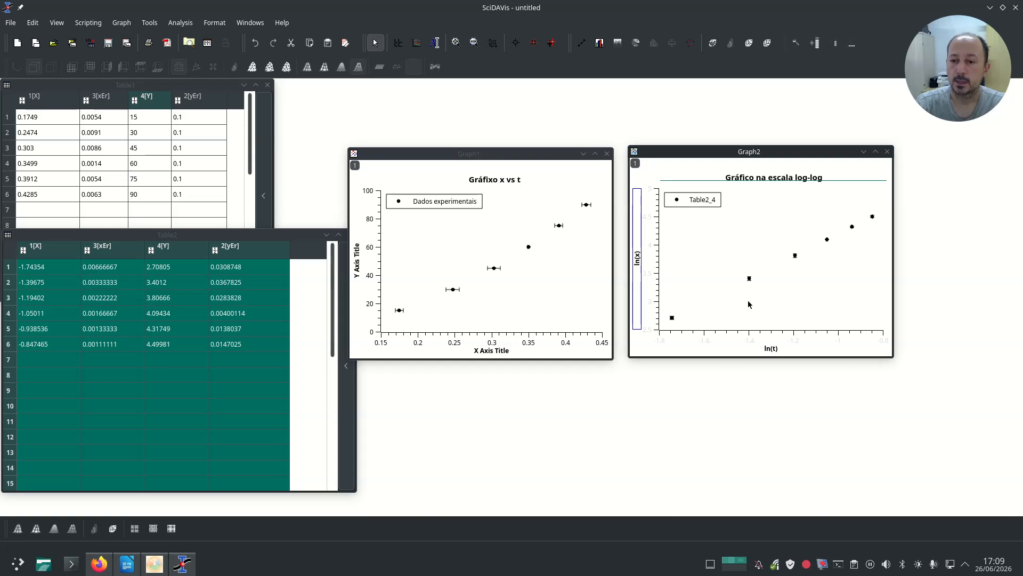
# - Change the Y axis number labels of Graph2 to black
pyautogui.doubleClick(648, 275)
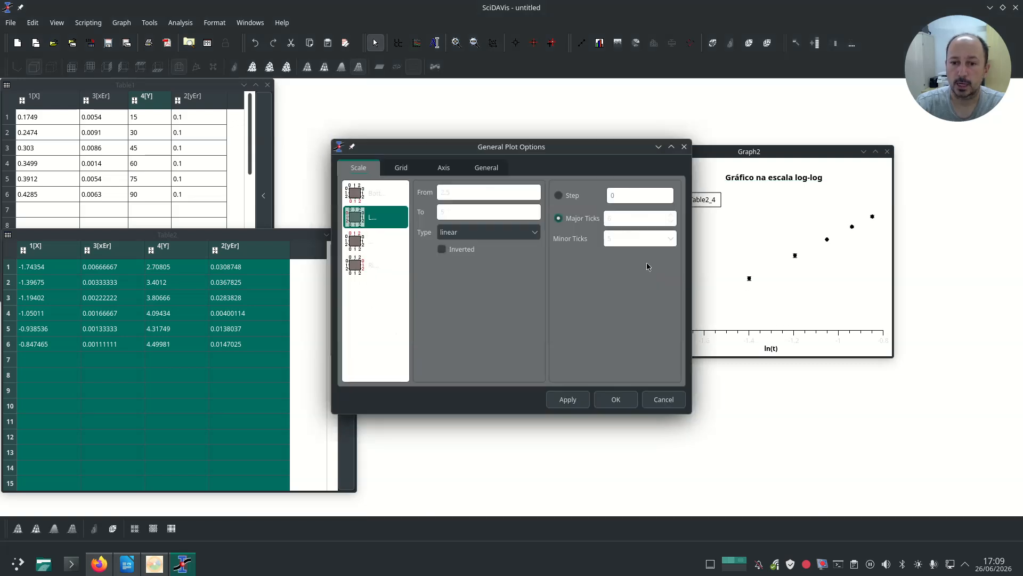
pyautogui.click(650, 343)
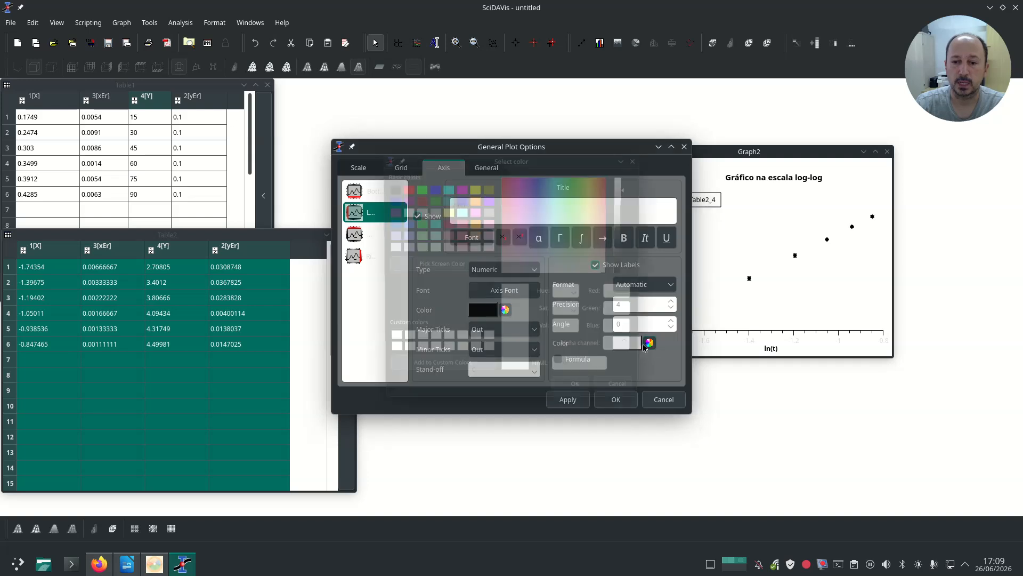
pyautogui.click(382, 180)
pyautogui.click(581, 406)
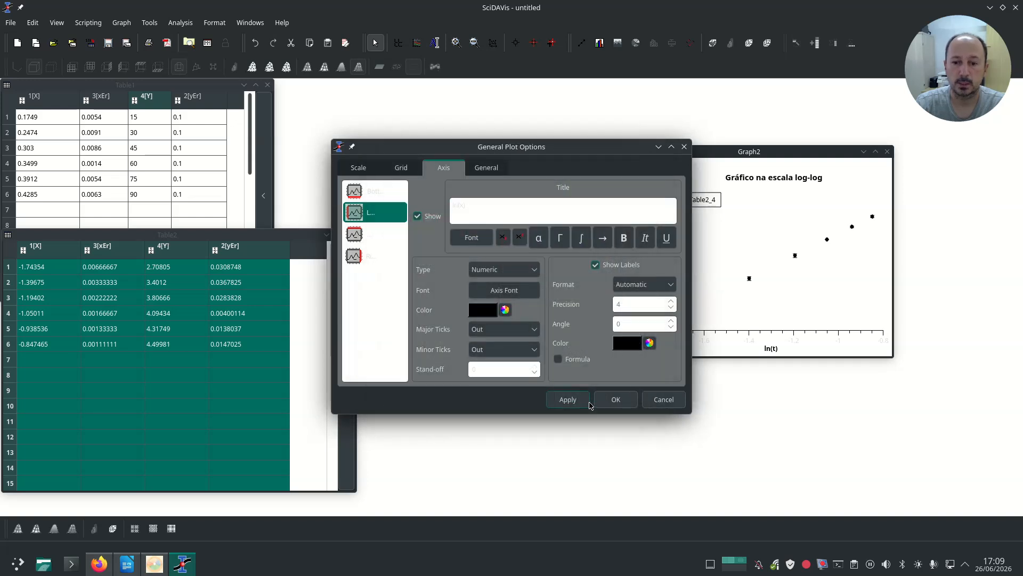
pyautogui.click(569, 400)
# - Change the X axis number labels of Graph2 to black
pyautogui.click(649, 344)
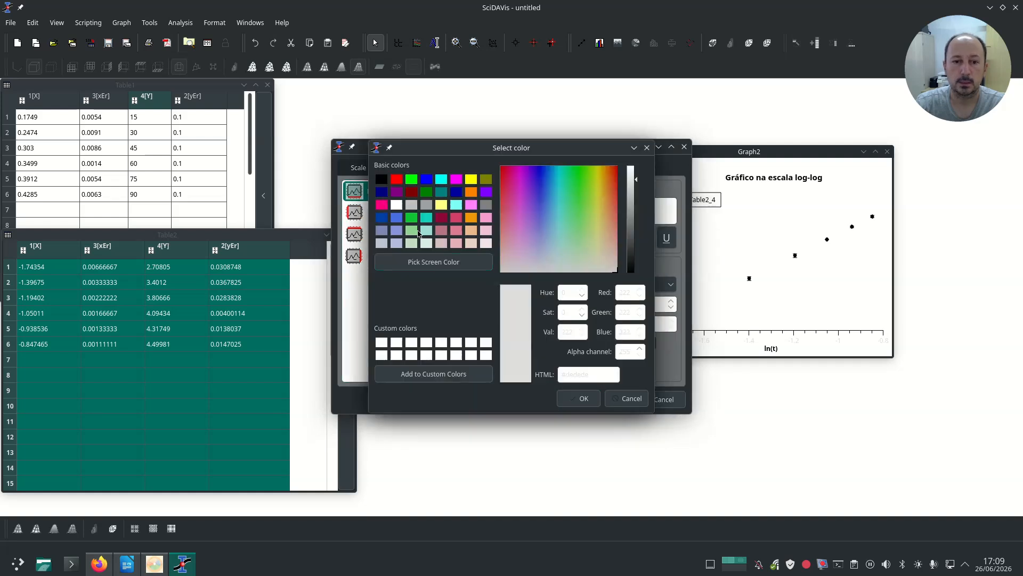
pyautogui.click(387, 183)
pyautogui.click(581, 396)
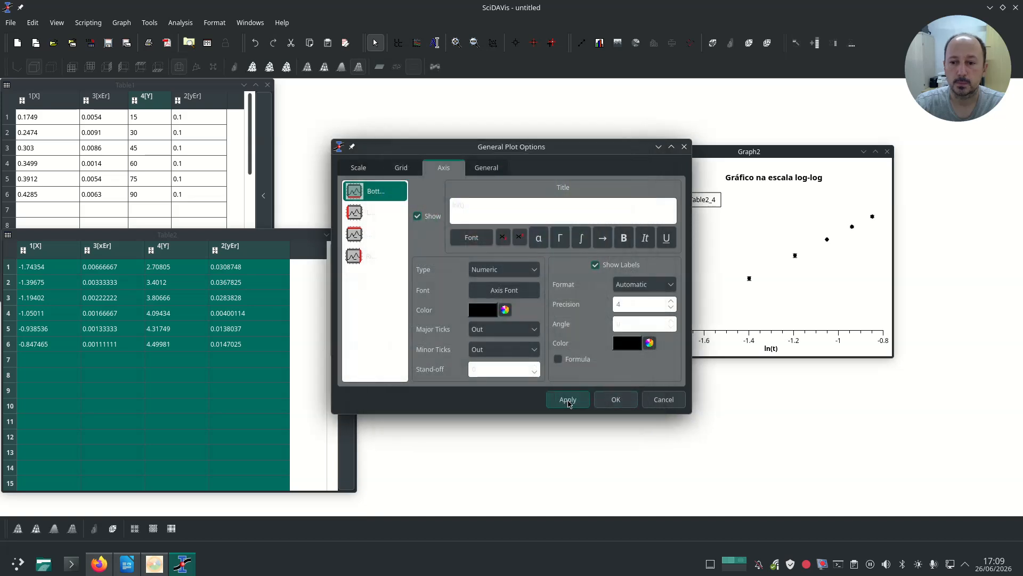
pyautogui.click(615, 399)
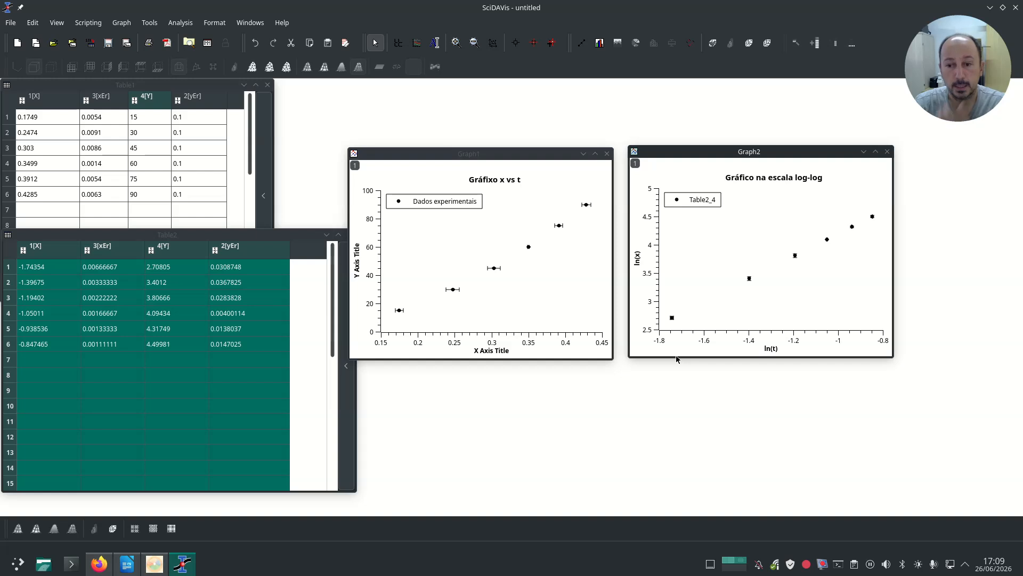
pyautogui.doubleClick(764, 256)
pyautogui.click(733, 212)
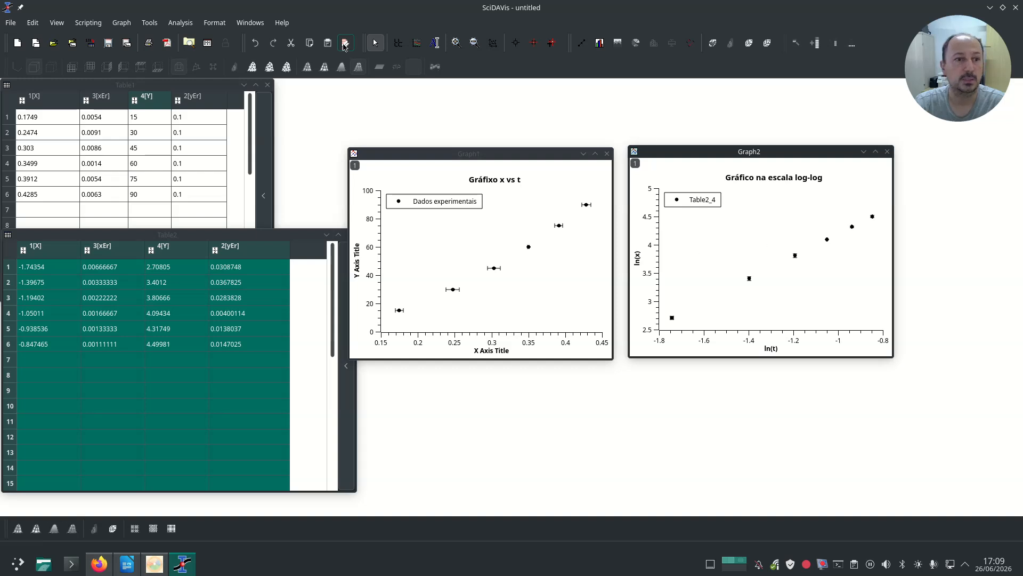
# - Run a quick linear fit on the log-log data in Graph2
pyautogui.click(184, 25)
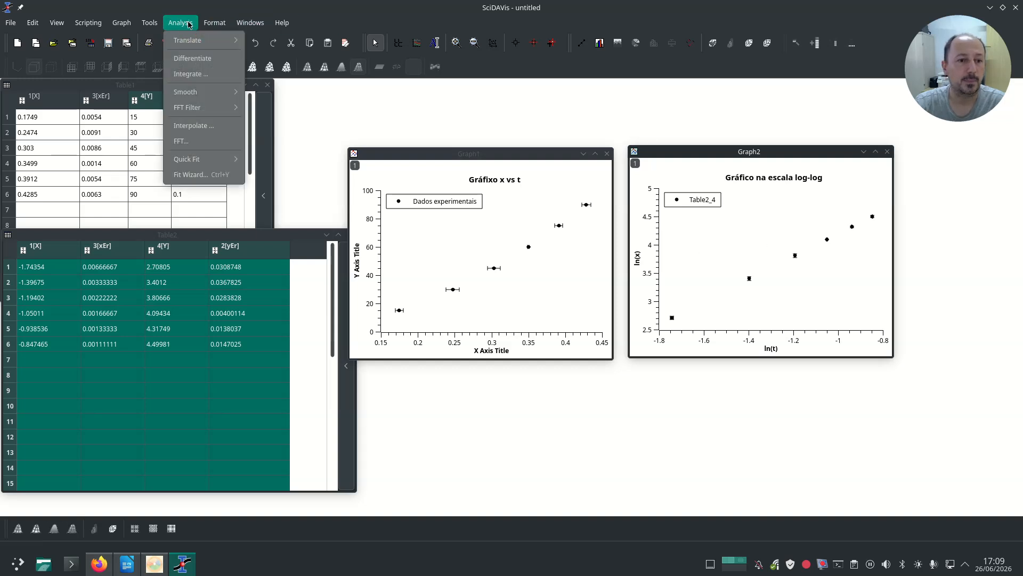
pyautogui.moveTo(194, 157)
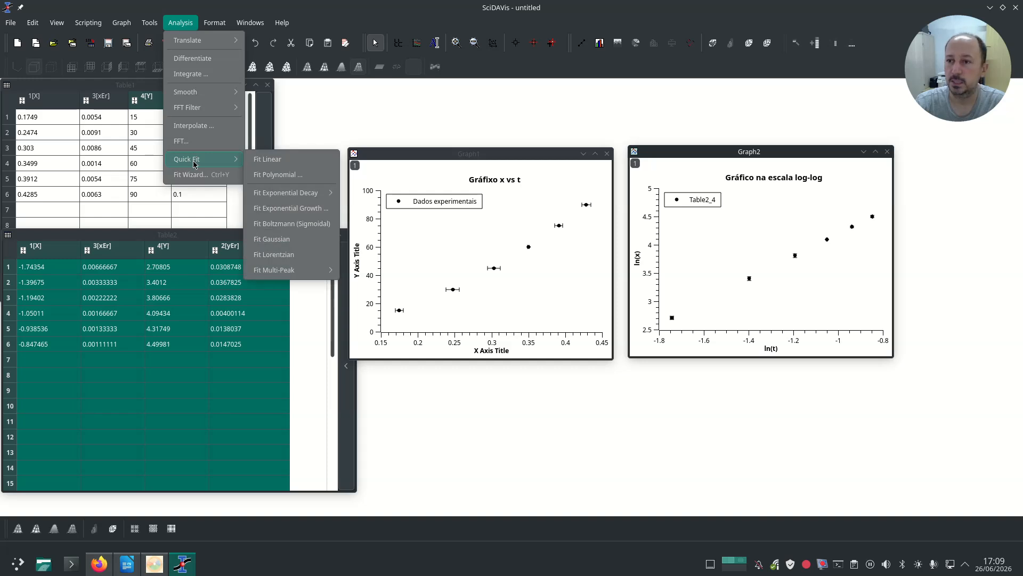
pyautogui.click(282, 163)
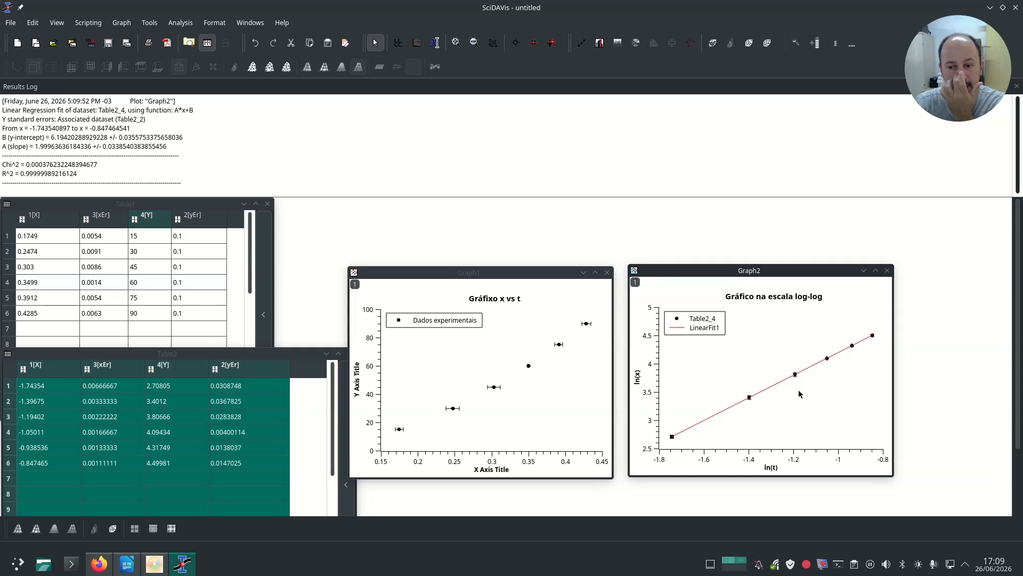
# - Relabel the Graph2 legend entries as "Dados experimentais" for the data points and "Regressão Linear" for the fit line
pyautogui.doubleClick(712, 331)
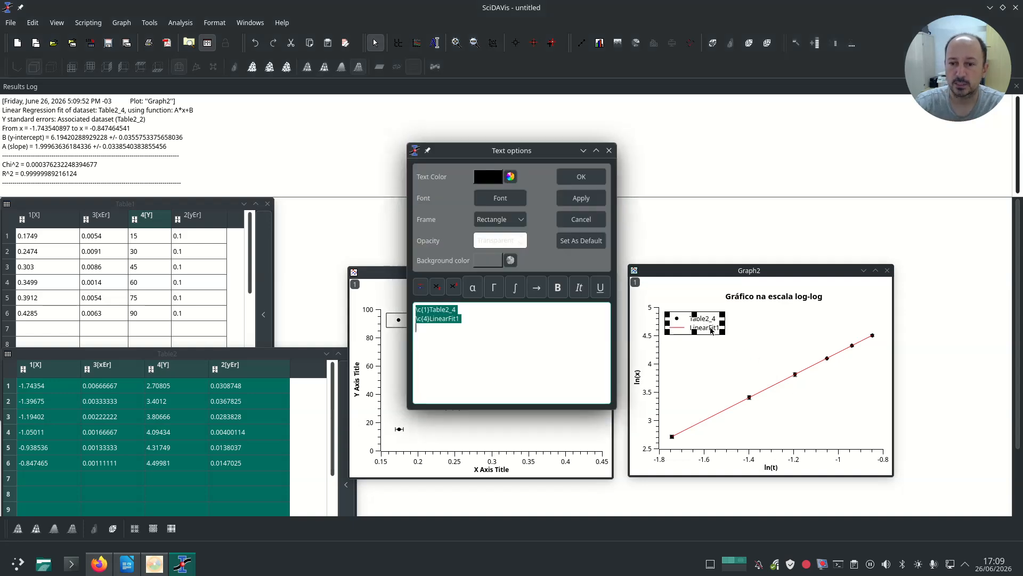
pyautogui.click(430, 309)
pyautogui.hotkey('shift', 'End')
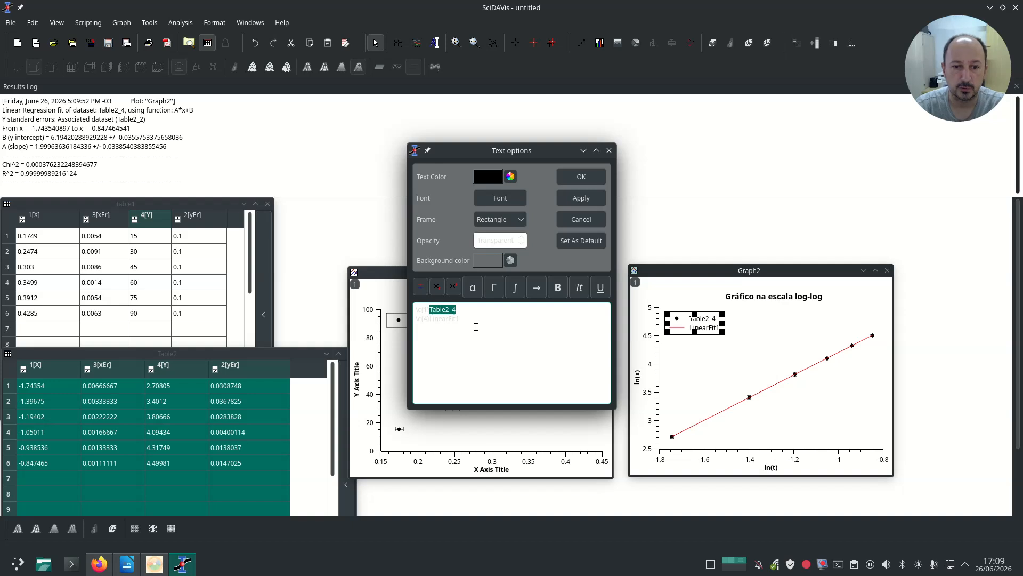
pyautogui.write('Dados experimentais')
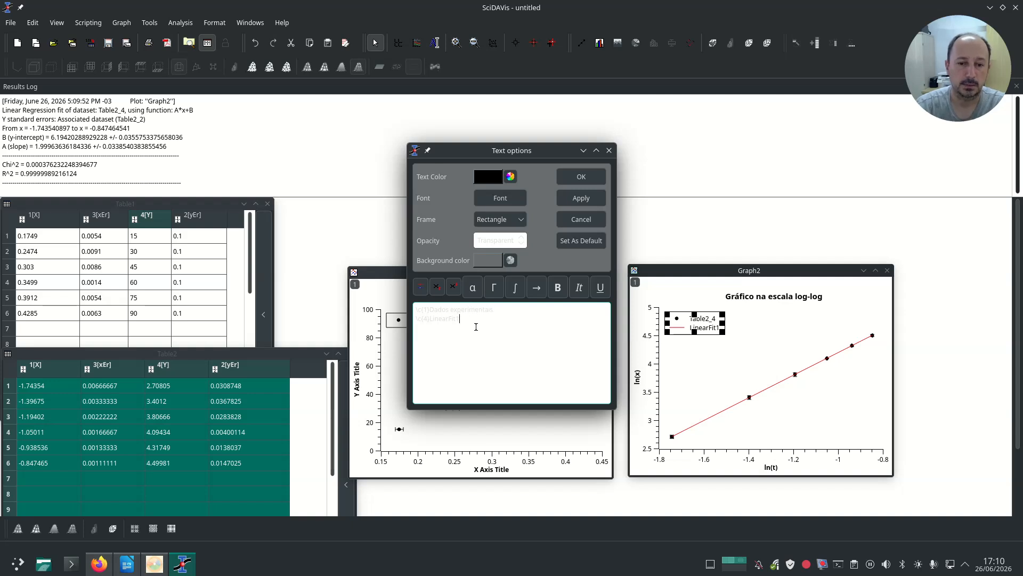
pyautogui.hotkey('ctrl', 'shift', 'Left')
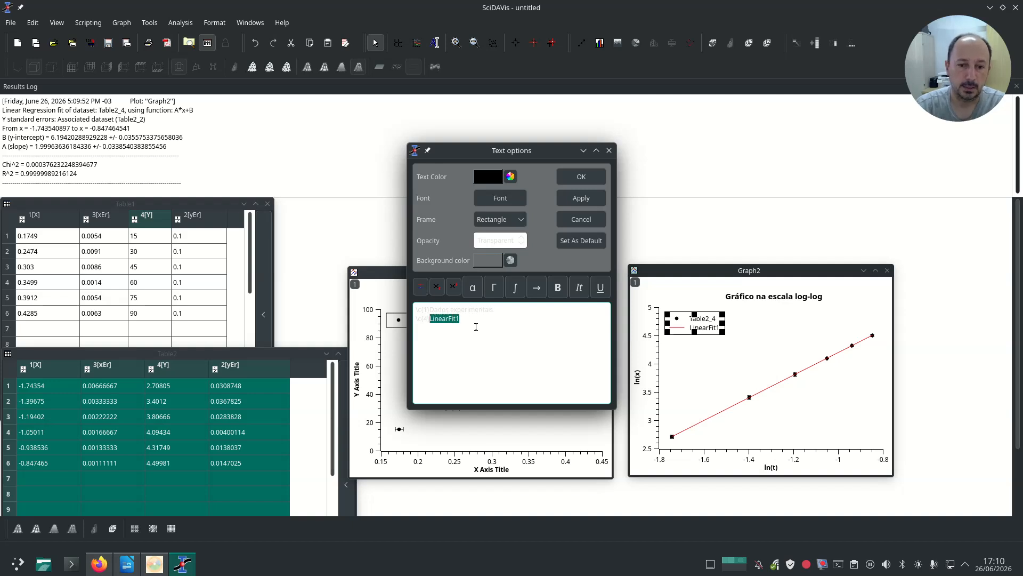
pyautogui.write('Regressão')
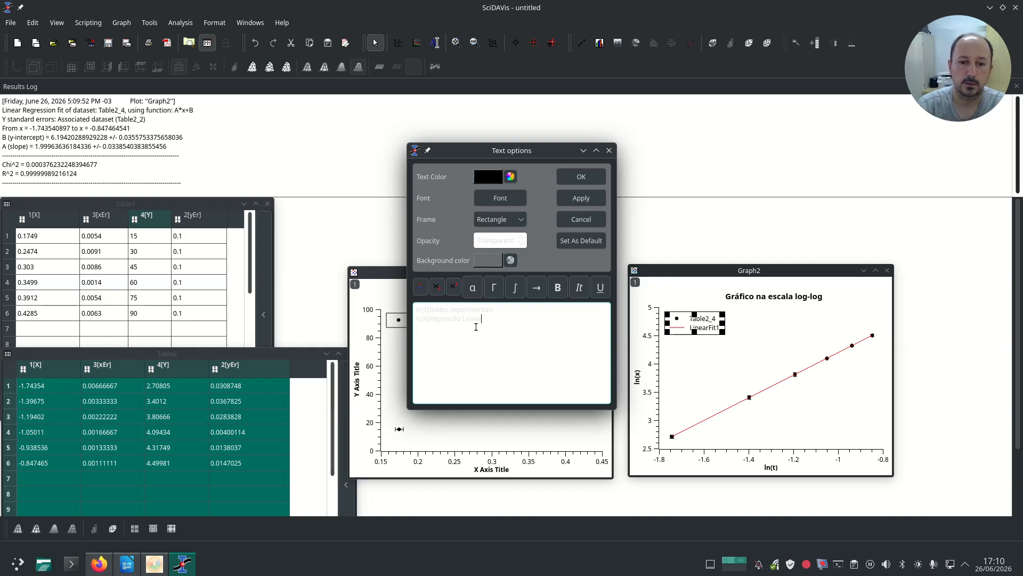
pyautogui.click(571, 180)
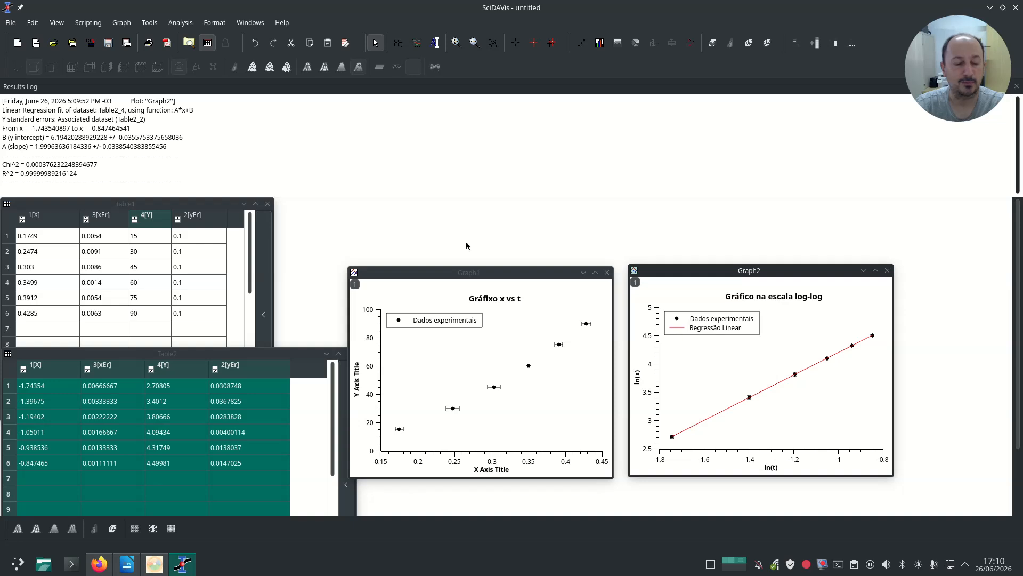
# - Compare the slope A and its error in the fit results with A and sigma A in the Excel workbook
pyautogui.moveTo(182, 182); pyautogui.dragTo(2, 99)
pyautogui.click(117, 164)
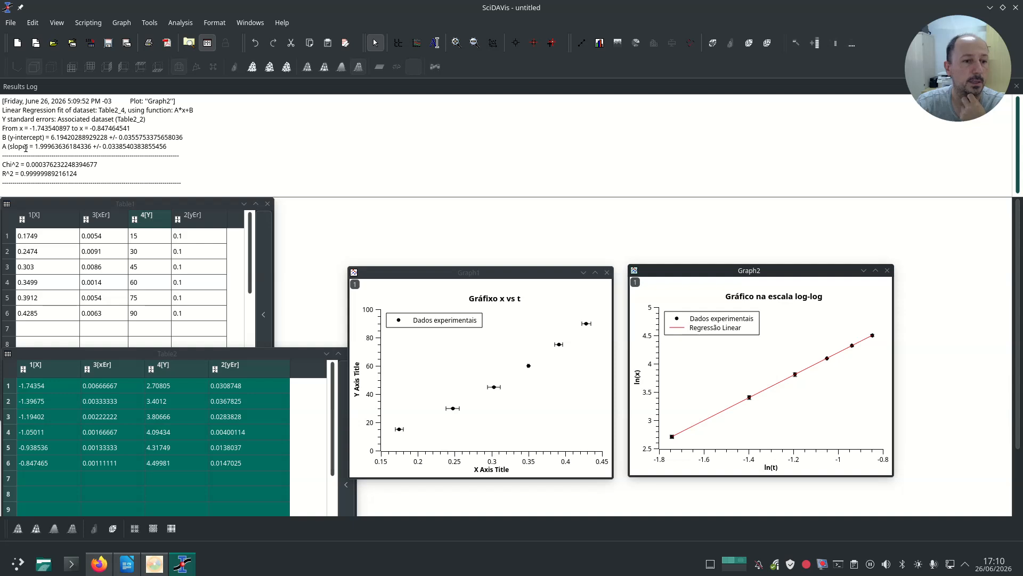
pyautogui.moveTo(3, 146); pyautogui.dragTo(122, 148)
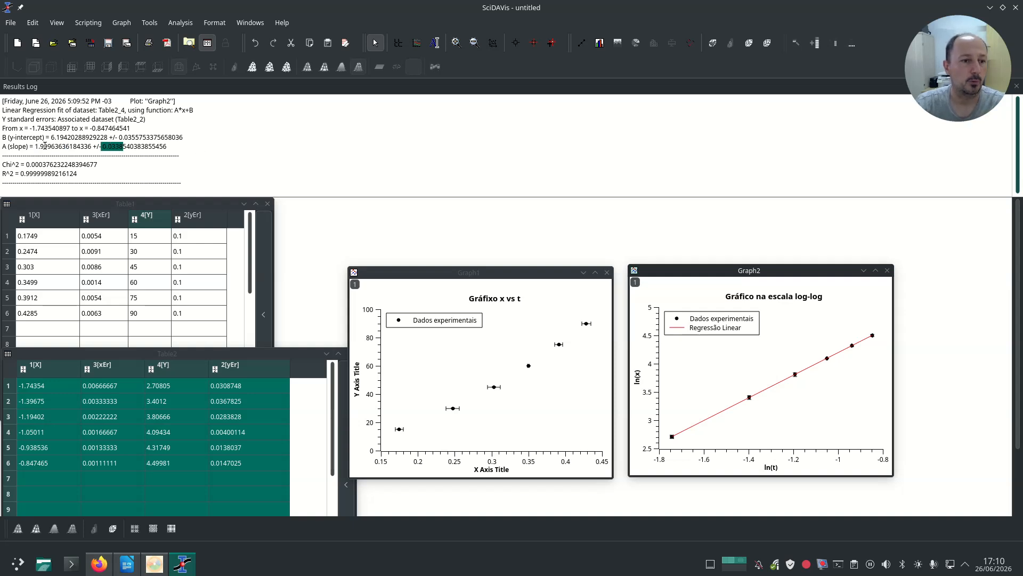
pyautogui.hotkey('alt', 'Tab')
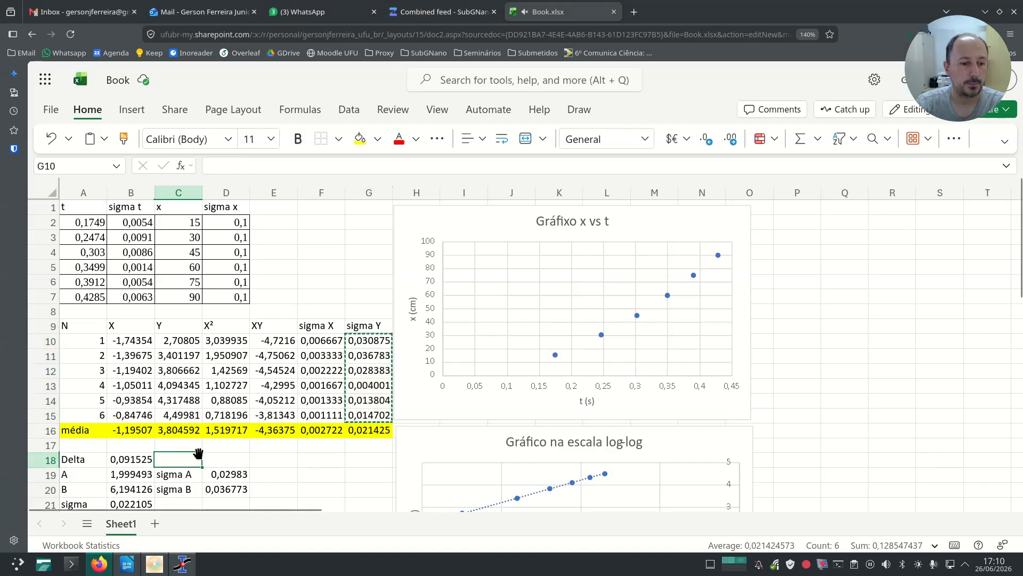
pyautogui.scroll(-2, 172, 447)
pyautogui.click(130, 397)
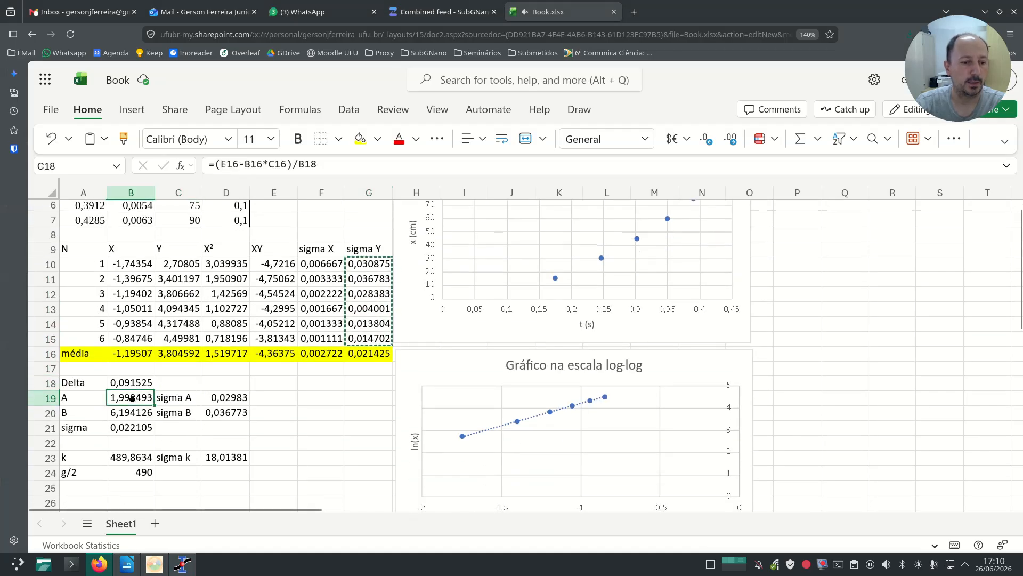
pyautogui.click(226, 401)
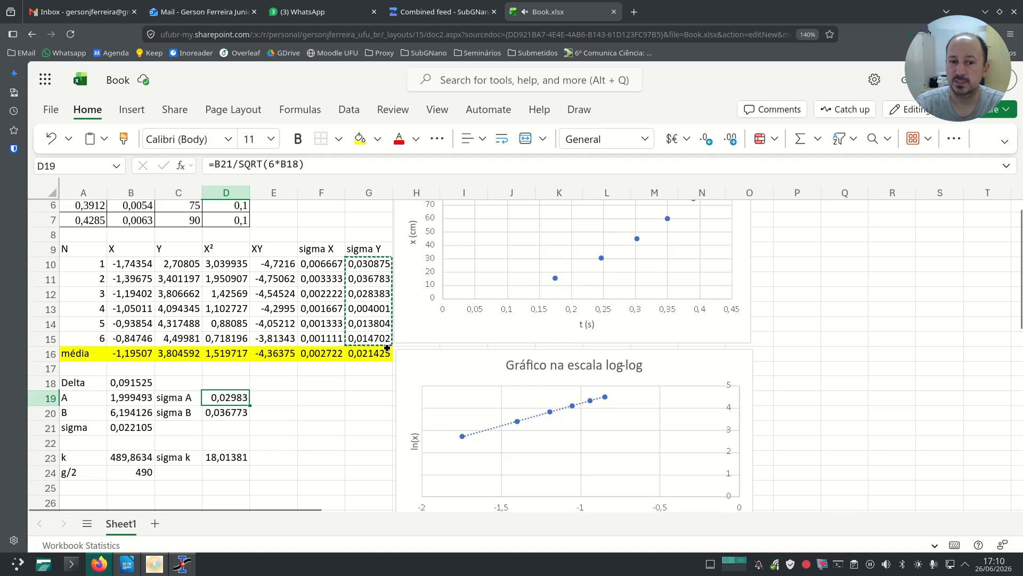
pyautogui.click(347, 382)
pyautogui.press('Escape')
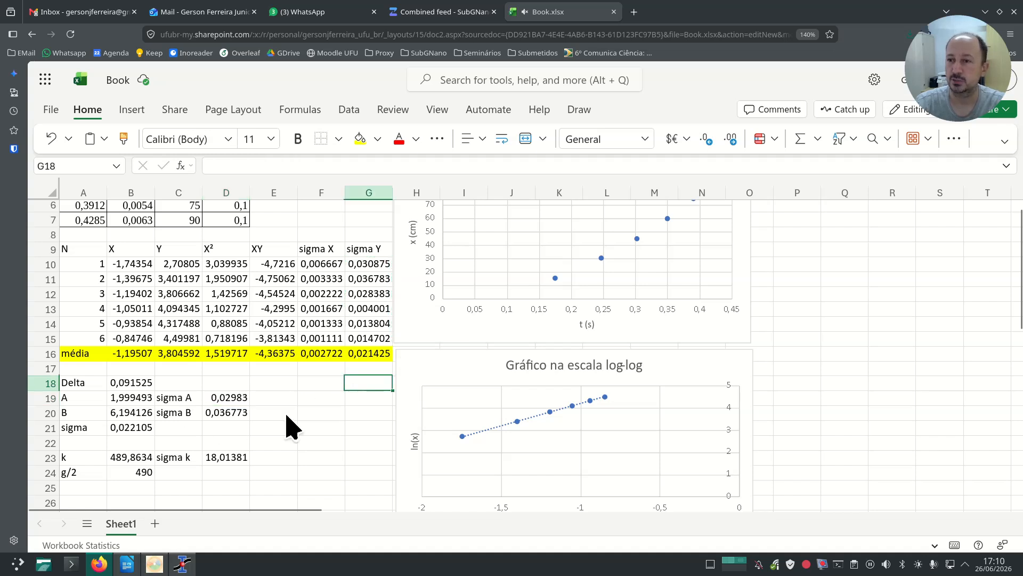
pyautogui.click(229, 400)
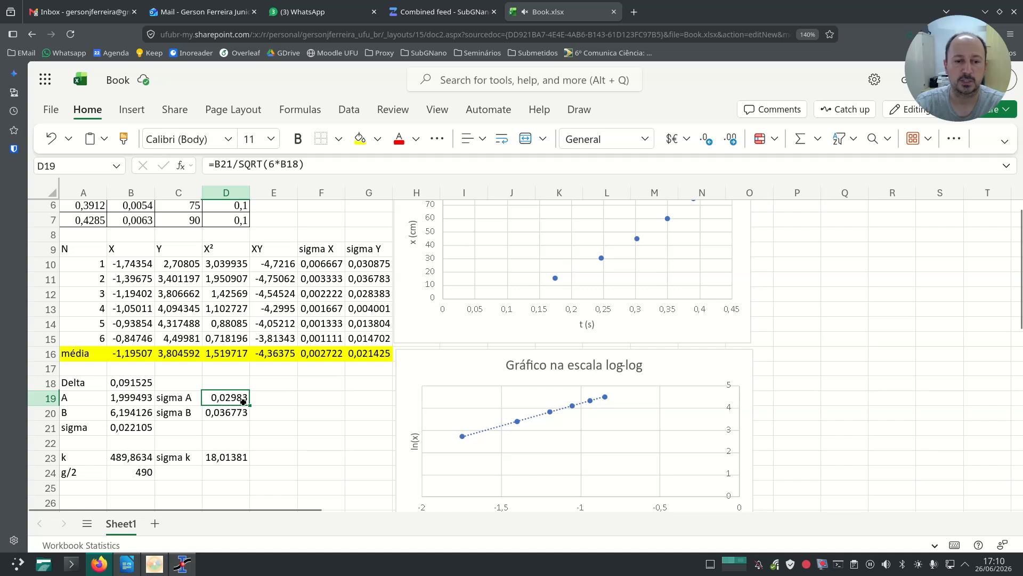
# - Compare the y-intercept B and its error in SciDAVis with B and sigma B in the Excel workbook, and check the fit's R^2
pyautogui.hotkey('alt', 'Tab')
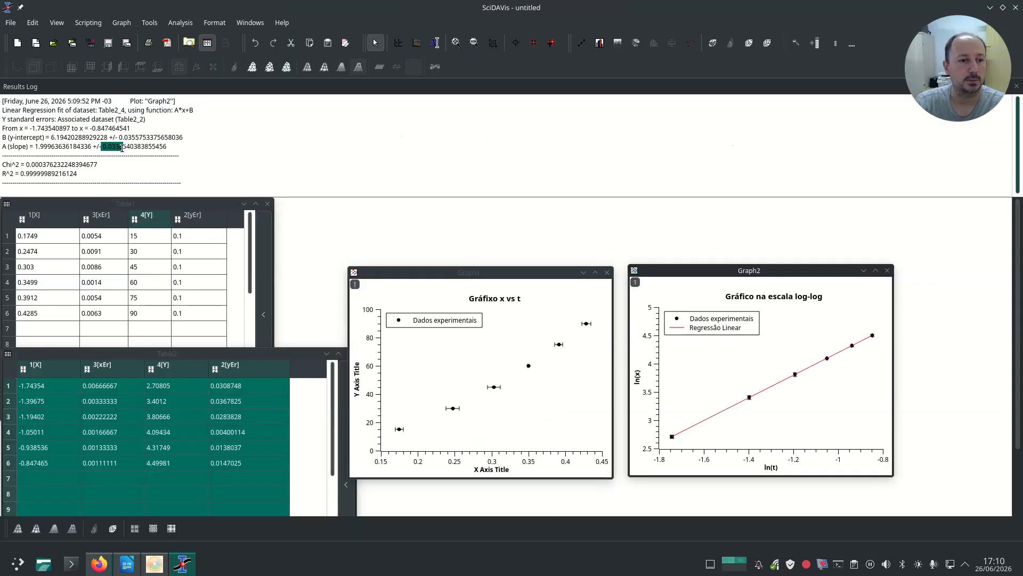
pyautogui.moveTo(49, 137); pyautogui.dragTo(136, 137)
pyautogui.hotkey('alt', 'Tab')
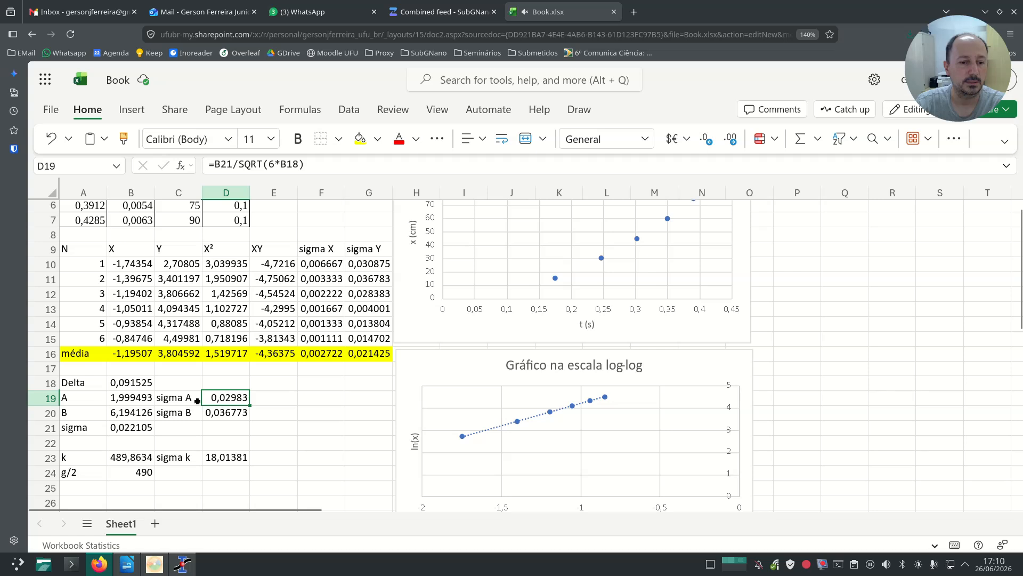
pyautogui.click(151, 416)
pyautogui.click(224, 416)
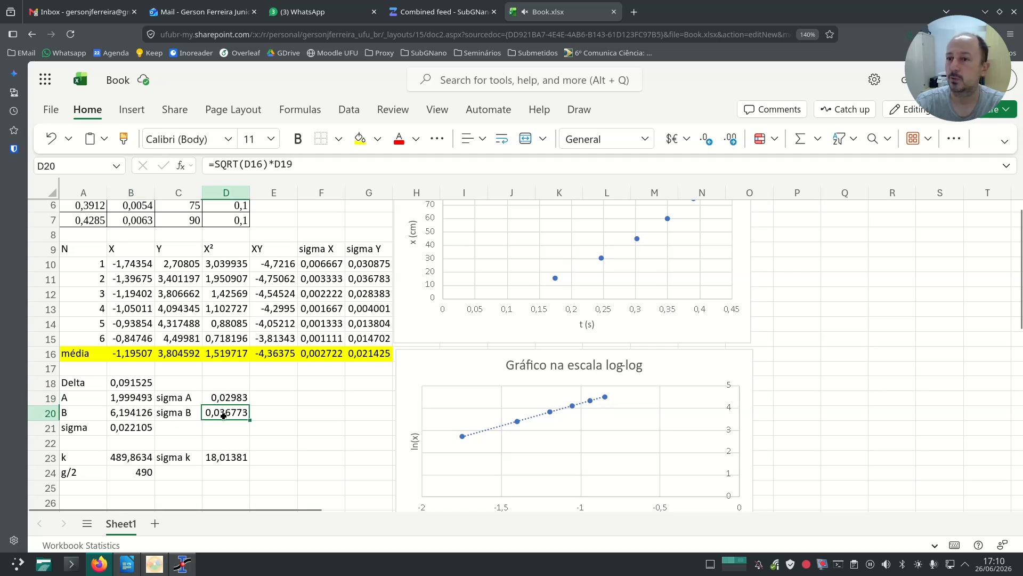
pyautogui.hotkey('alt', 'Tab')
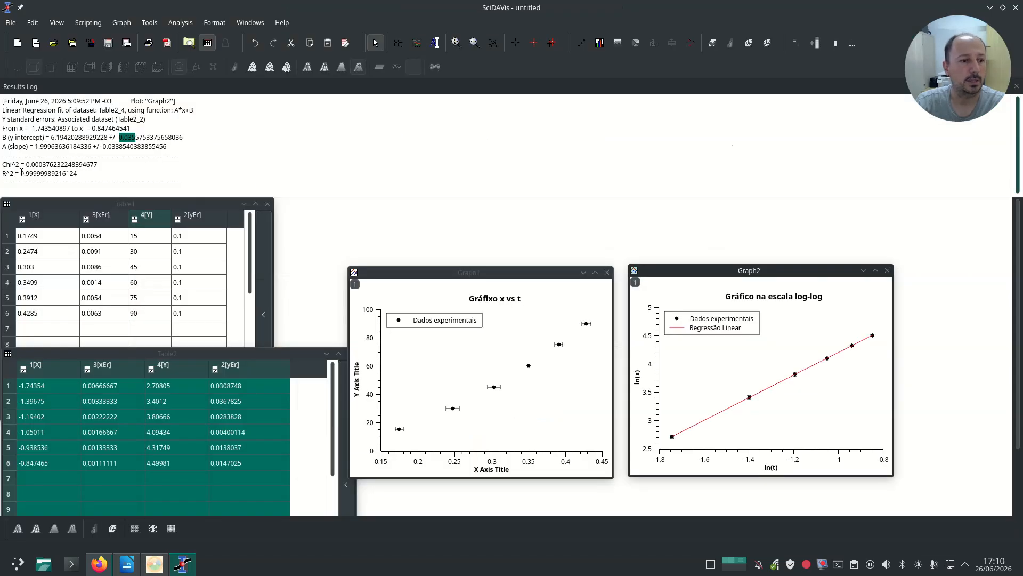
pyautogui.moveTo(22, 174); pyautogui.dragTo(112, 184)
pyautogui.click(98, 171)
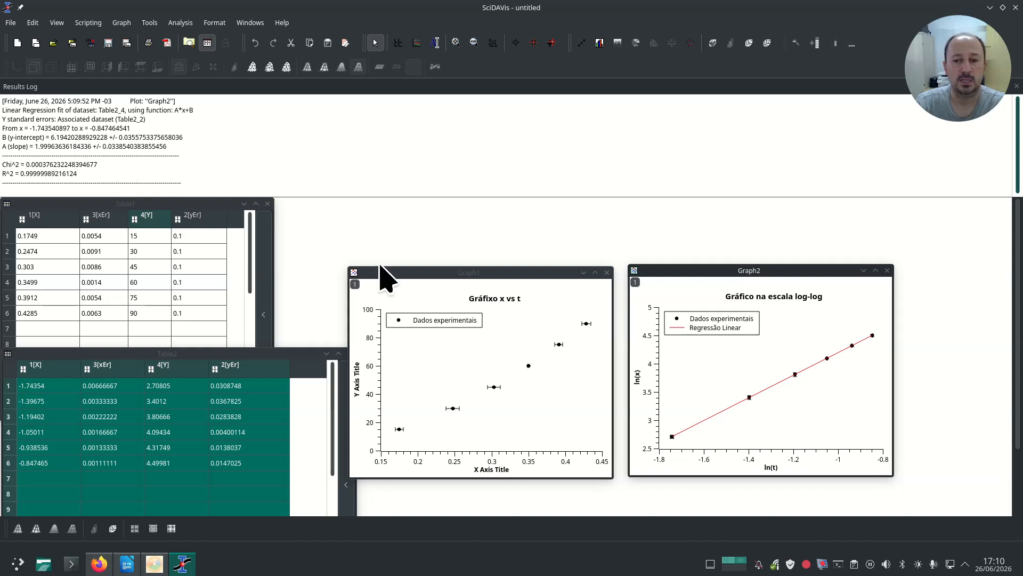
# - Move the Graph1 and Graph2 windows slightly up and to the right, keeping them side by side clear of the tables
pyautogui.moveTo(522, 275); pyautogui.dragTo(542, 252)
pyautogui.moveTo(663, 271); pyautogui.dragTo(698, 252)
pyautogui.moveTo(541, 252); pyautogui.dragTo(556, 252)
pyautogui.moveTo(697, 250); pyautogui.dragTo(695, 244)
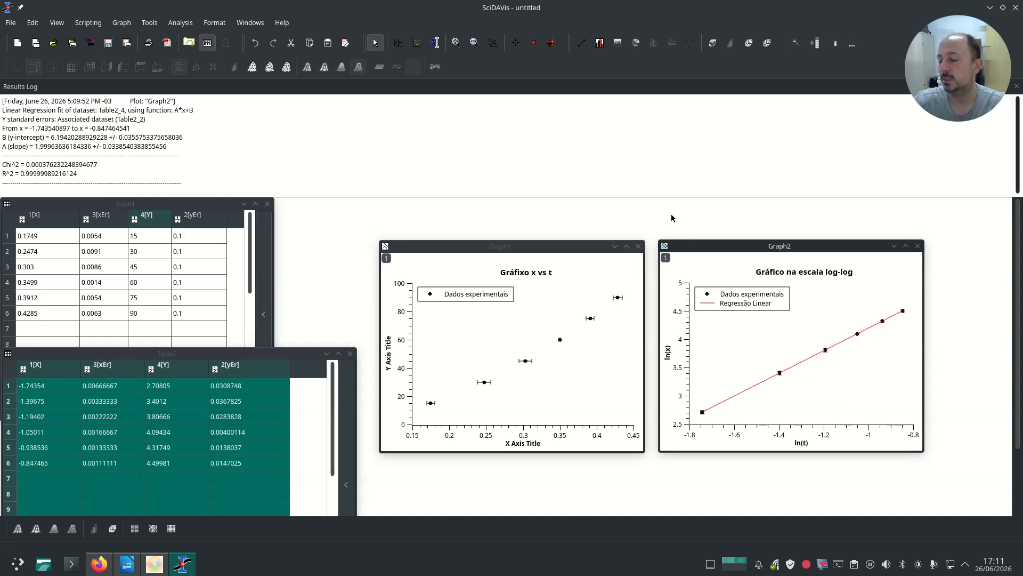